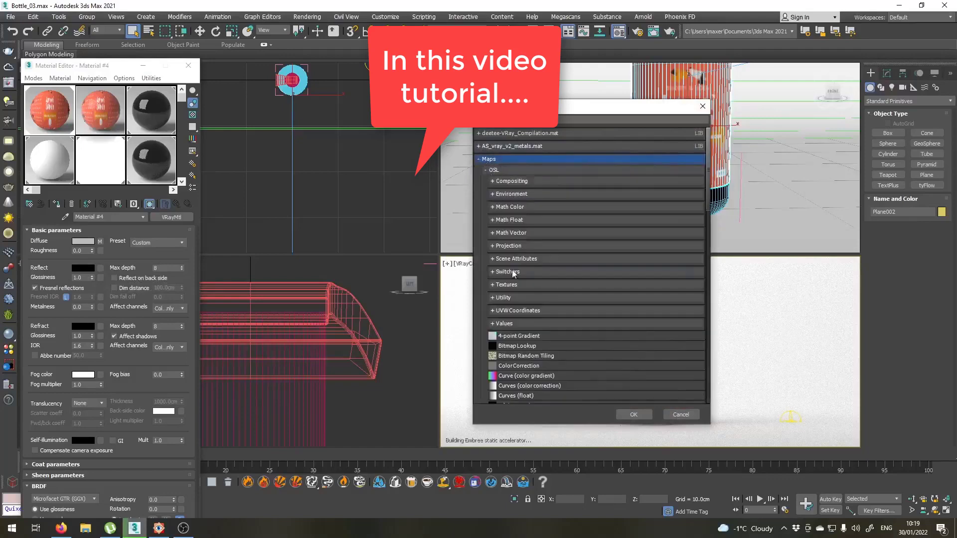
Assign a Falloff map to the Reflect slot of Material #4.
{"action": "scroll", "coordinate": [509, 299], "scroll_direction": "down", "scroll_amount": 8}
{"action": "scroll", "coordinate": [509, 321], "scroll_direction": "down", "scroll_amount": 5}
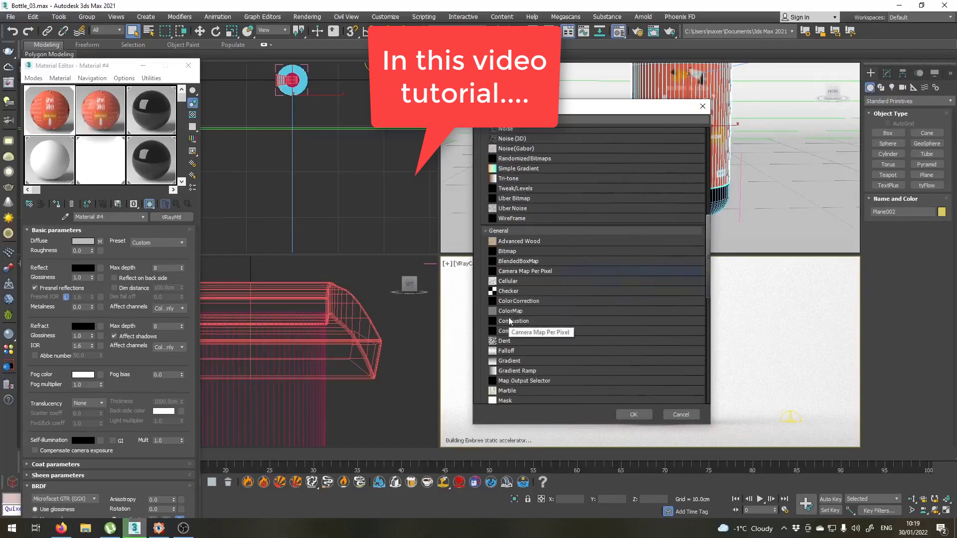
{"action": "double_click", "coordinate": [511, 343]}
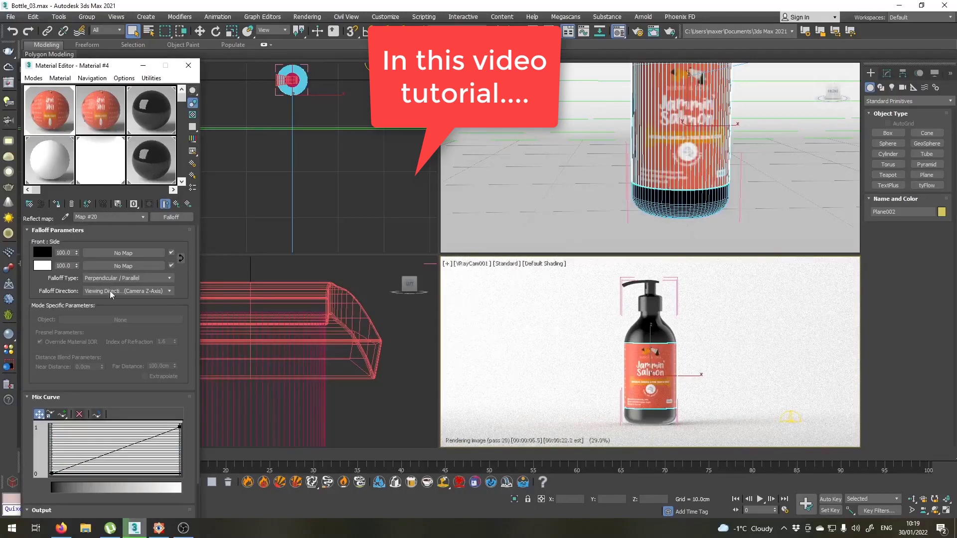
Set the Falloff map's front colour to dark grey and its side colour to slightly off-white, returning to the parent material.
{"action": "left_click", "coordinate": [42, 253]}
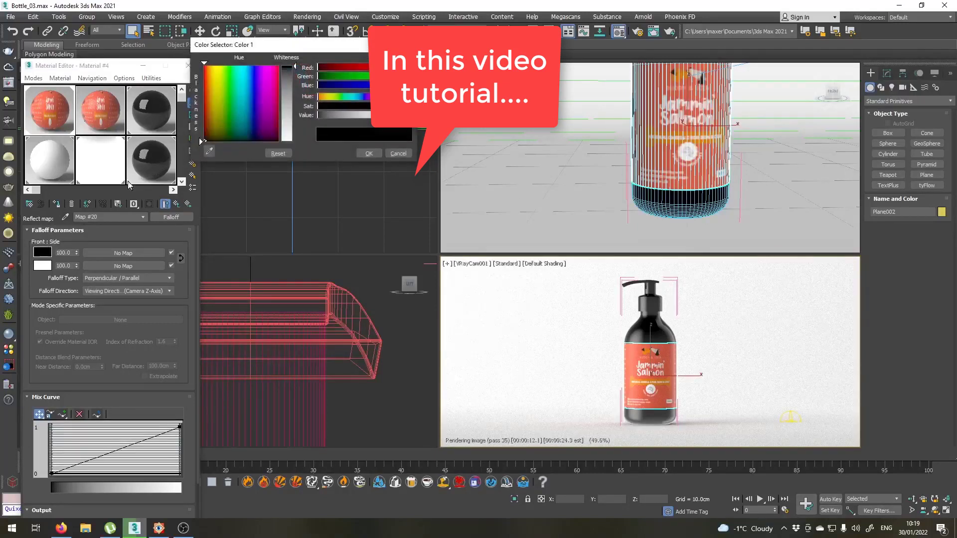
{"action": "left_click_drag", "start_coordinate": [296, 68], "coordinate": [295, 76]}
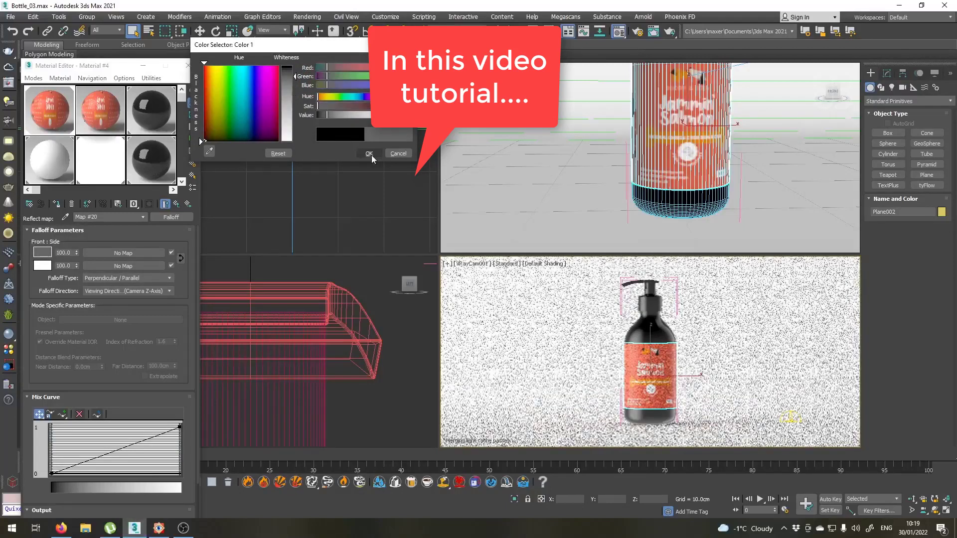
{"action": "left_click", "coordinate": [369, 153]}
{"action": "left_click", "coordinate": [49, 269]}
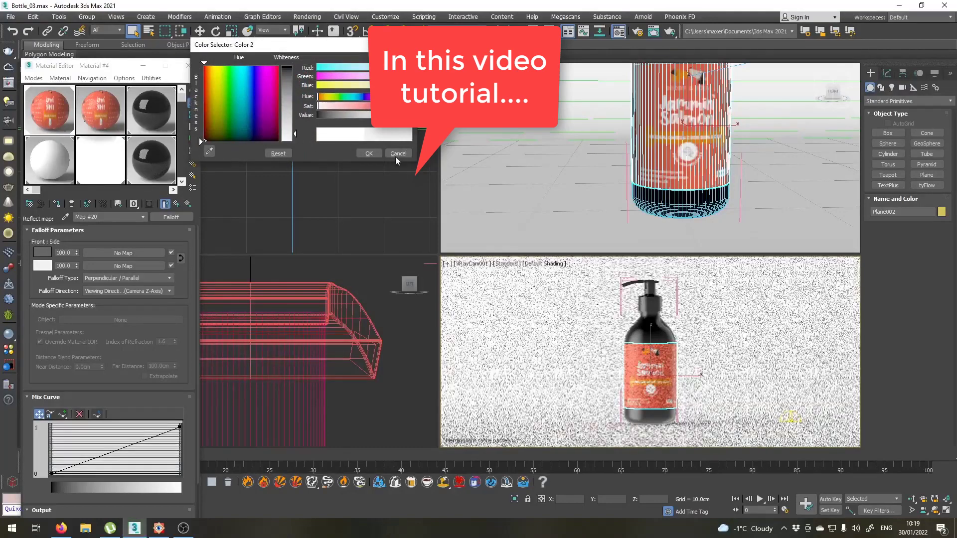
{"action": "left_click", "coordinate": [375, 154]}
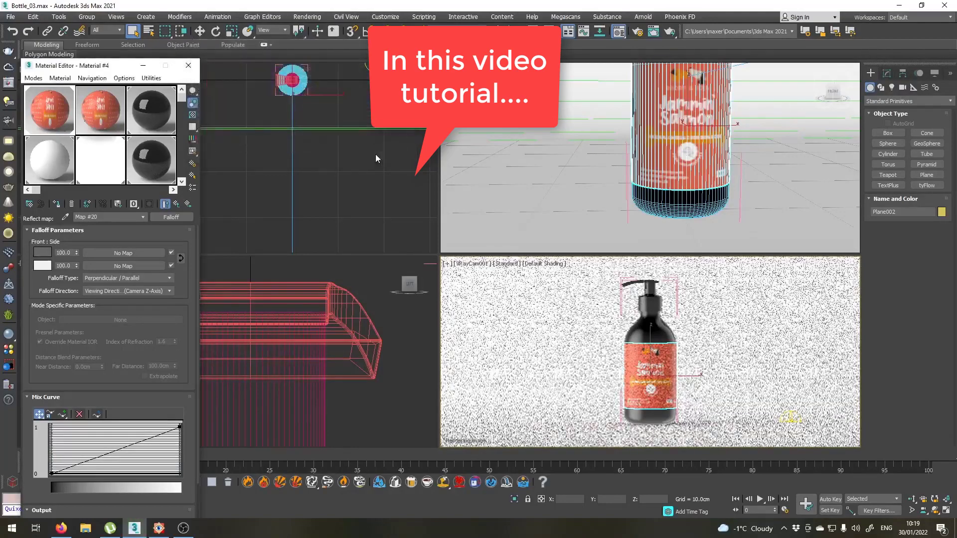
{"action": "left_click", "coordinate": [177, 204]}
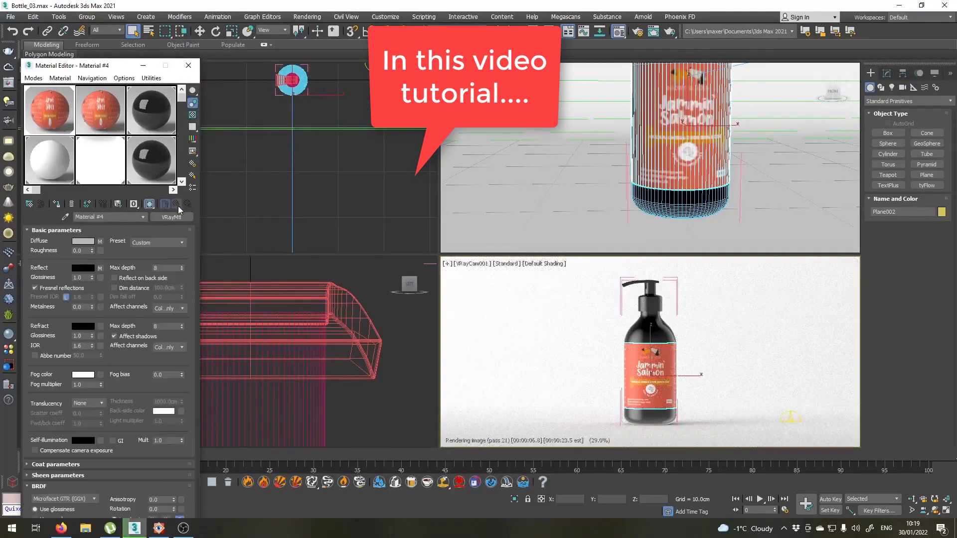
Set the label material's reflection glossiness to 0.8 and unlock its Fresnel IOR.
{"action": "left_click", "coordinate": [80, 278]}
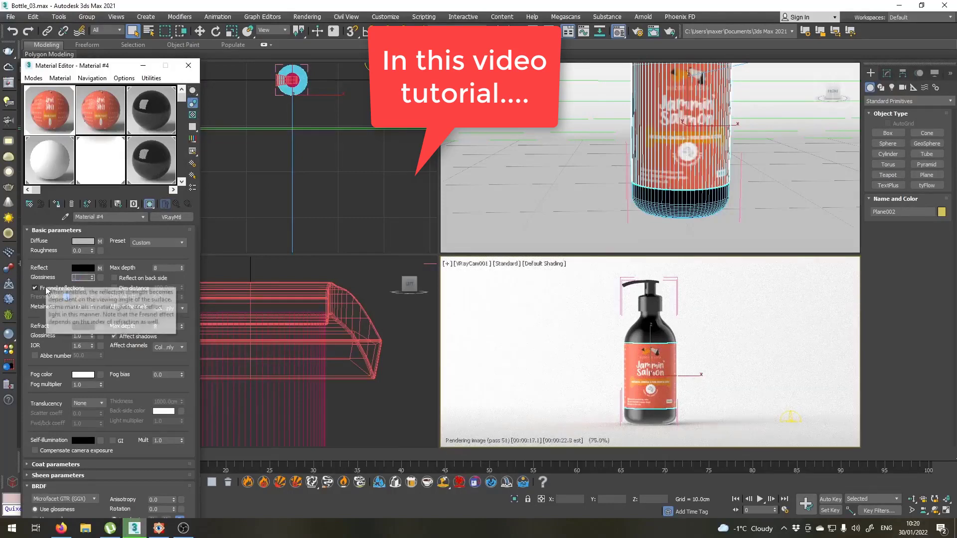
{"action": "type", "text": "0.8"}
{"action": "key", "text": "Return"}
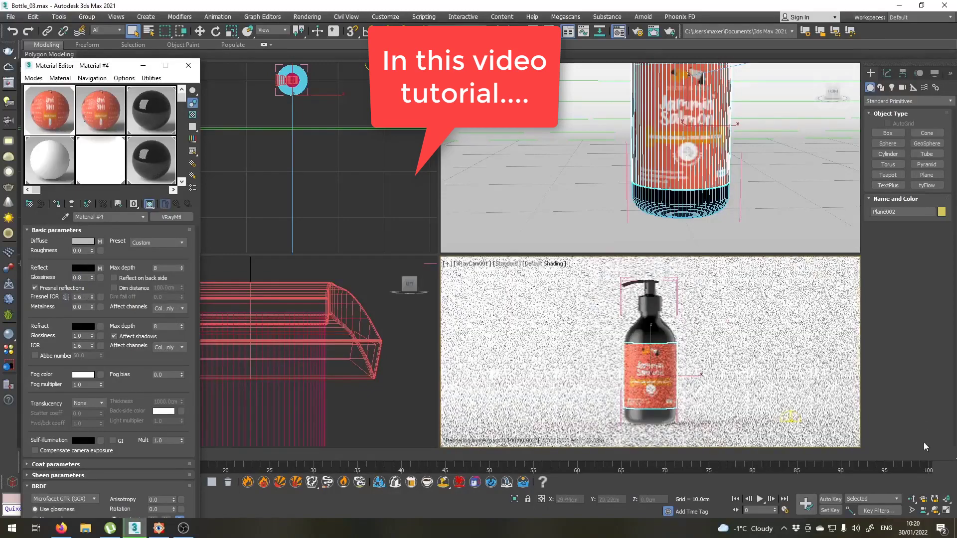
Set the label material's Fresnel IOR to 2 while checking the label up close in the camera view.
{"action": "left_click", "coordinate": [914, 498]}
{"action": "mouse_move", "coordinate": [658, 373]}
{"action": "left_mouse_down"}
{"action": "mouse_move", "coordinate": [652, 336]}
{"action": "mouse_move", "coordinate": [654, 384]}
{"action": "left_mouse_up"}
{"action": "middle_click_drag", "start_coordinate": [654, 385], "coordinate": [654, 342]}
{"action": "right_click", "coordinate": [655, 342]}
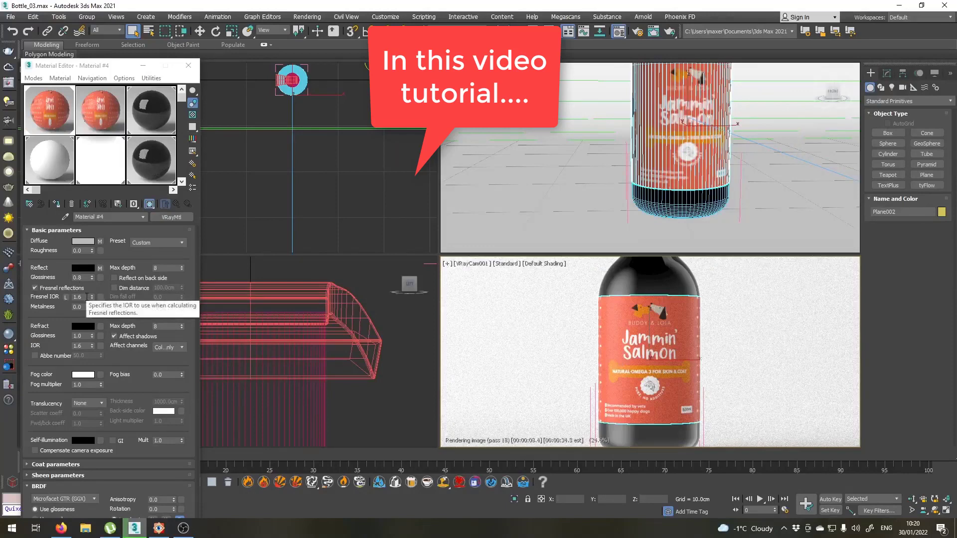
{"action": "left_click", "coordinate": [87, 296]}
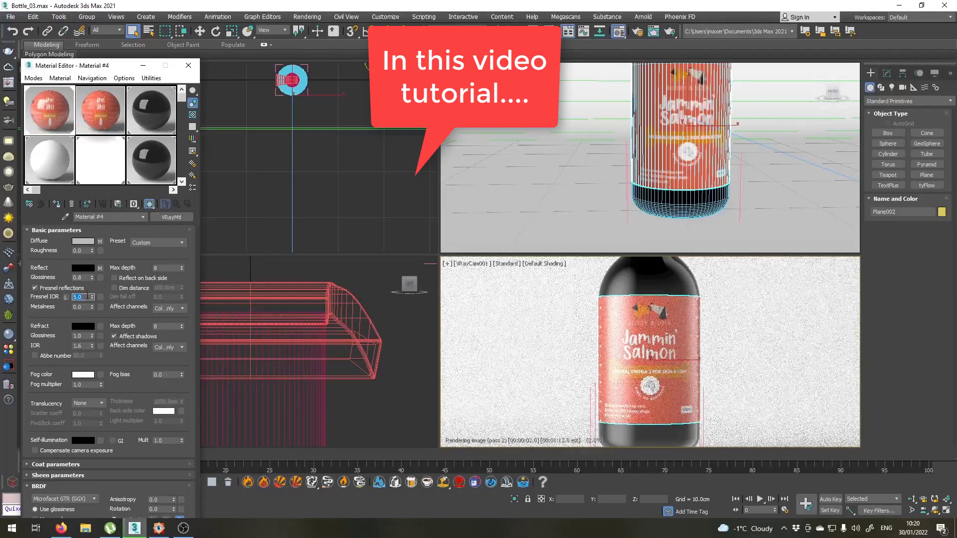
{"action": "type", "text": "2"}
{"action": "key", "text": "Return"}
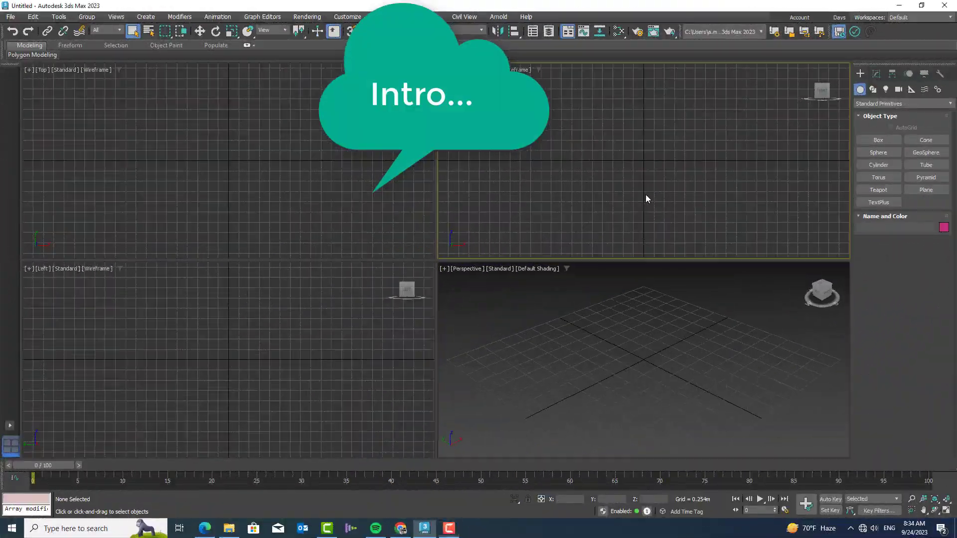
Draw an open five-vertex spline Line with corner vertices in the Front viewport, curving down around the origin.
{"action": "left_click", "coordinate": [873, 90]}
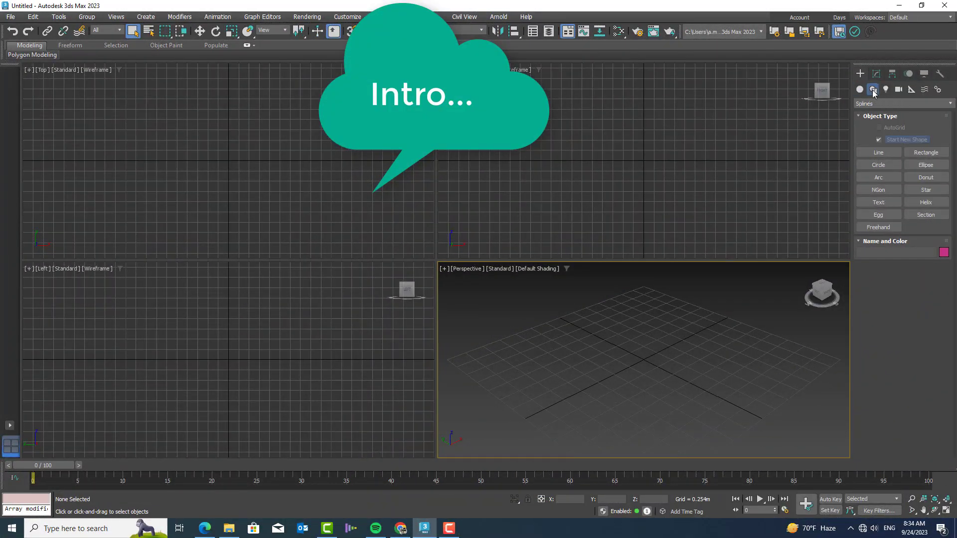
{"action": "left_click", "coordinate": [878, 102]}
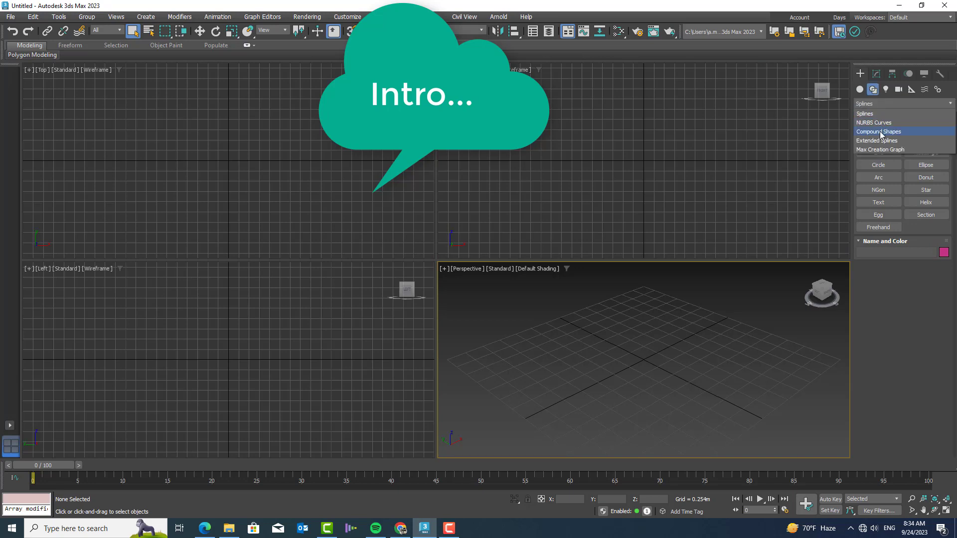
{"action": "left_click", "coordinate": [880, 294]}
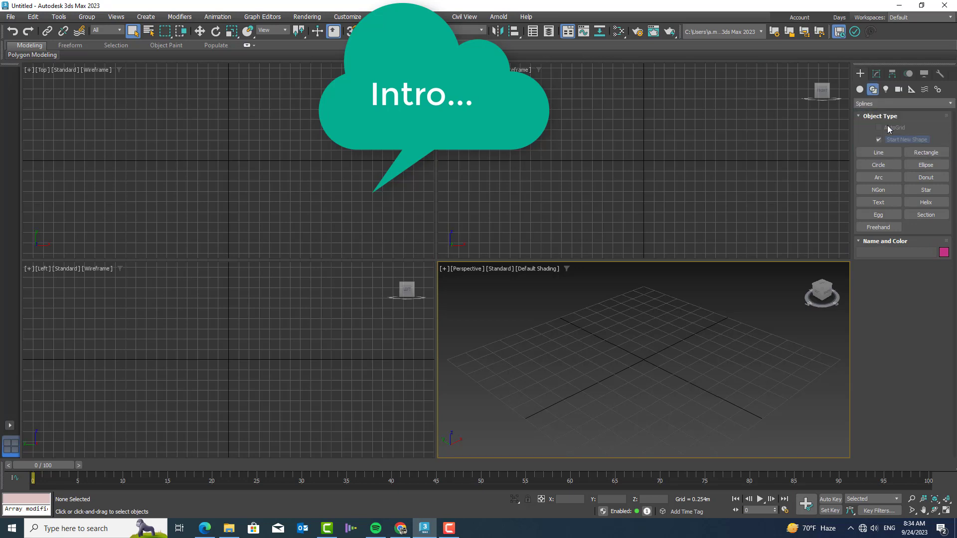
{"action": "left_click", "coordinate": [880, 152]}
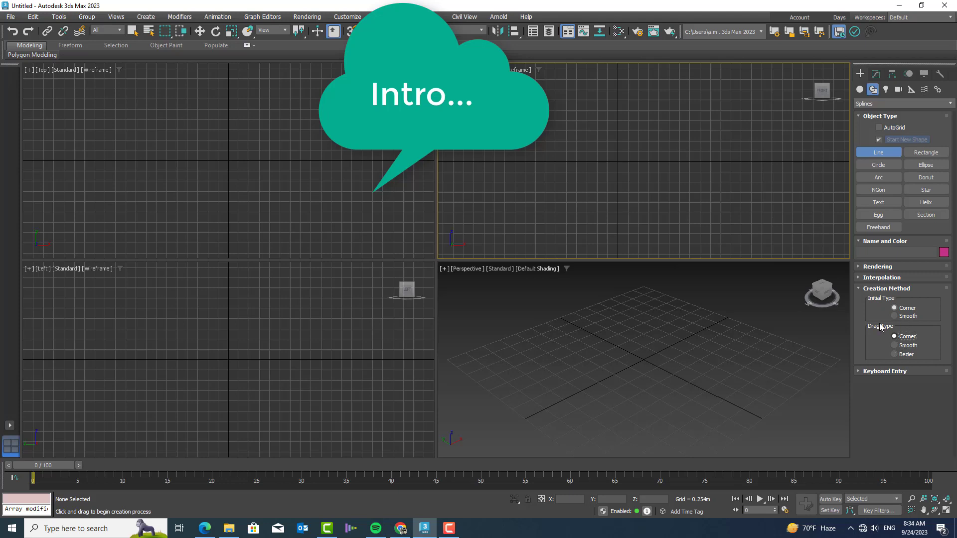
{"action": "left_click", "coordinate": [594, 115]}
{"action": "left_click", "coordinate": [641, 138]}
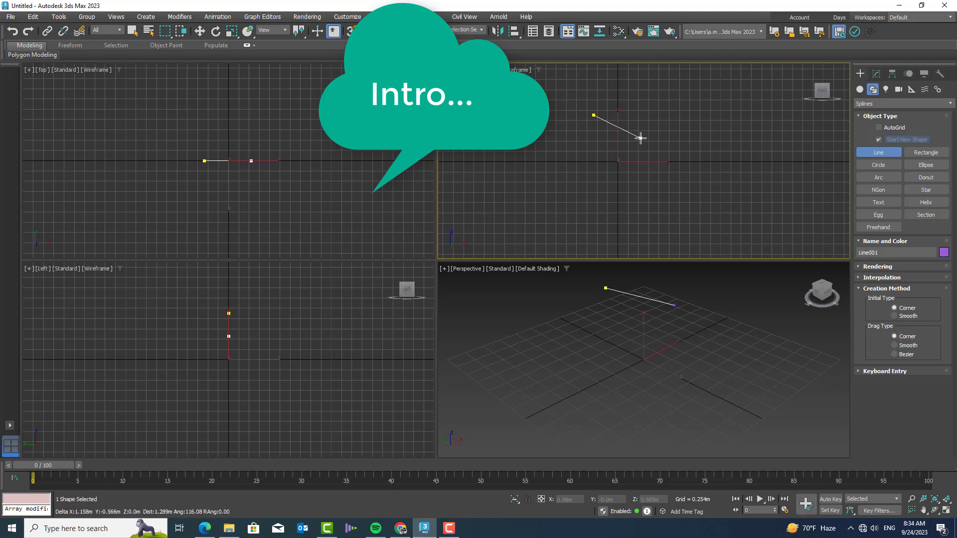
{"action": "left_click", "coordinate": [648, 182]}
{"action": "left_click", "coordinate": [633, 230]}
{"action": "left_click", "coordinate": [610, 237]}
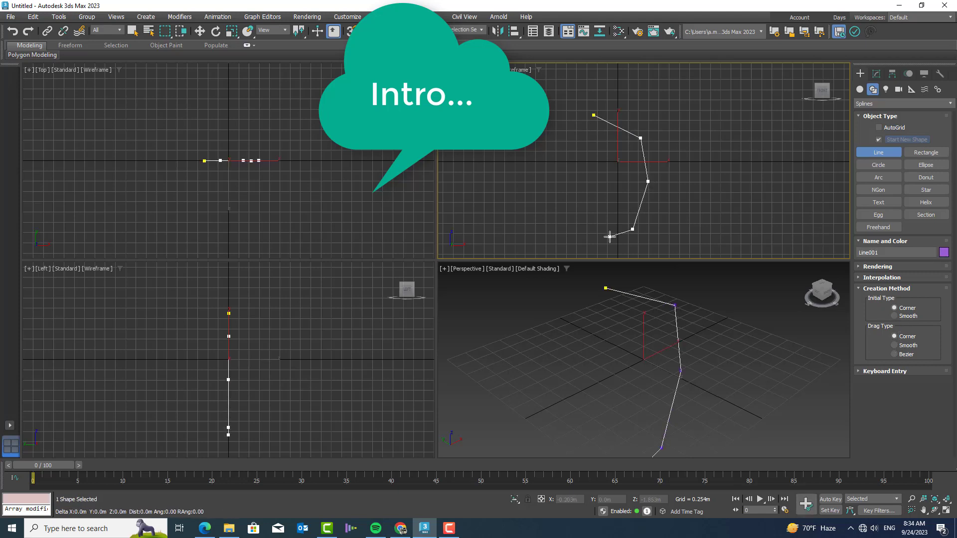
{"action": "right_click", "coordinate": [608, 208]}
Draw a second open Line with eight vertices beside the first, using Smooth for both the initial and drag types.
{"action": "middle_click_drag", "start_coordinate": [620, 211], "coordinate": [540, 210]}
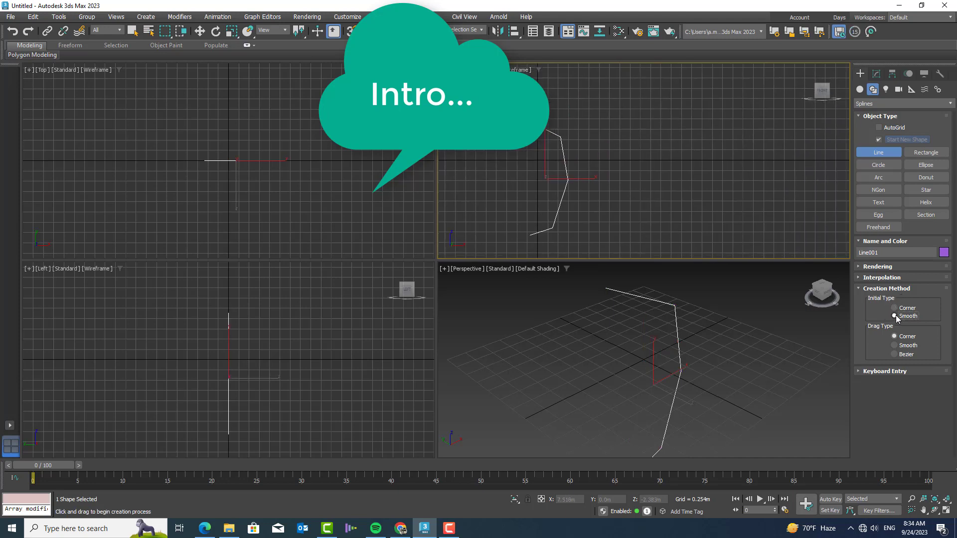
{"action": "left_click", "coordinate": [895, 345]}
{"action": "left_click", "coordinate": [645, 115]}
{"action": "left_click", "coordinate": [690, 134]}
{"action": "left_click", "coordinate": [693, 189]}
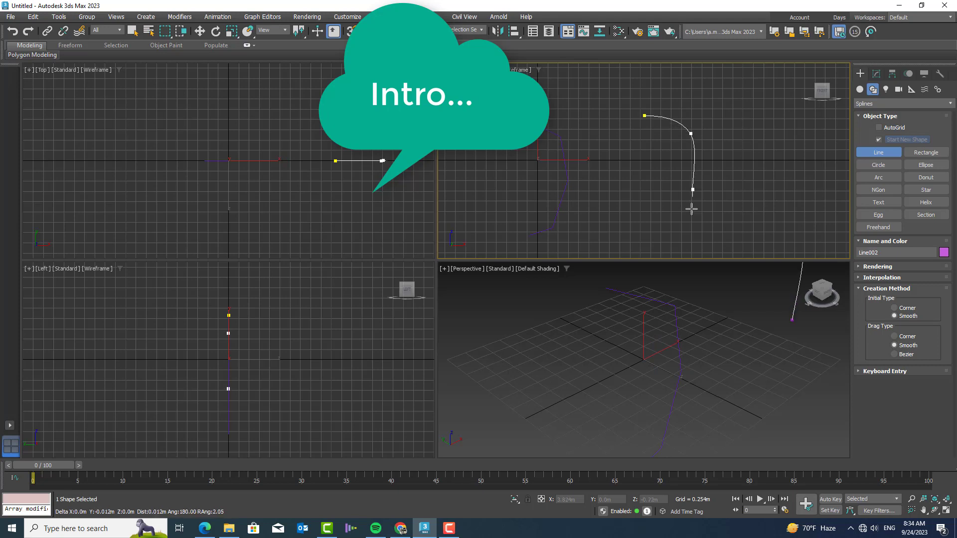
{"action": "left_click", "coordinate": [688, 218]}
{"action": "left_click", "coordinate": [649, 239]}
{"action": "left_click", "coordinate": [618, 235]}
{"action": "left_click", "coordinate": [602, 218]}
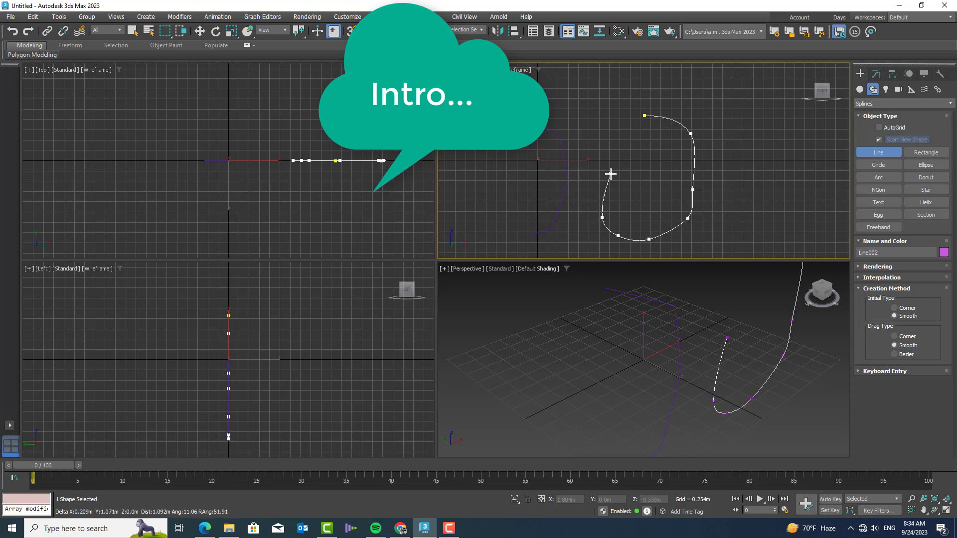
{"action": "left_click", "coordinate": [613, 170]}
{"action": "right_click", "coordinate": [809, 288]}
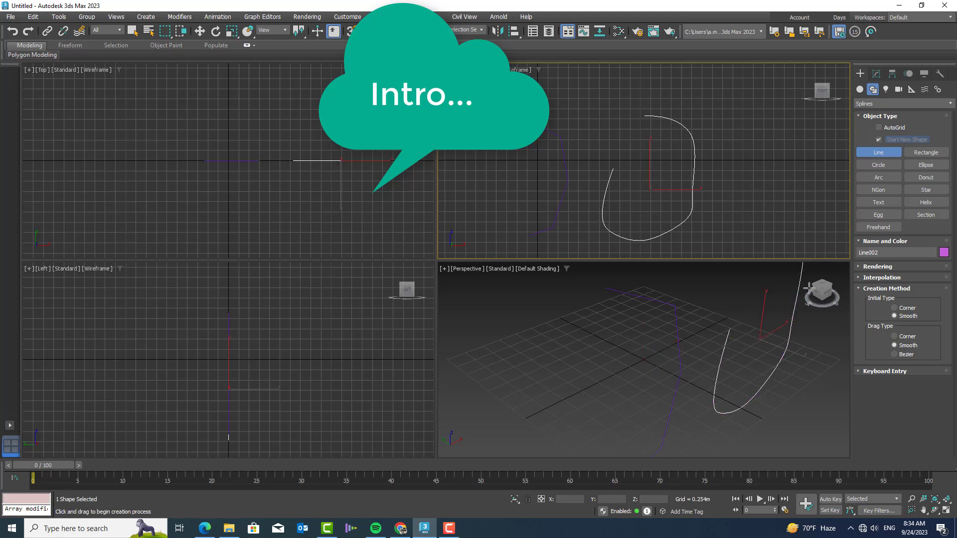
Draw a third, four-vertex Line with Corner initial type and Bezier drag type, curving it at the third vertex.
{"action": "left_click", "coordinate": [896, 308]}
{"action": "left_click", "coordinate": [899, 357]}
{"action": "middle_click_drag", "start_coordinate": [726, 188], "coordinate": [583, 170]}
{"action": "left_click", "coordinate": [657, 111]}
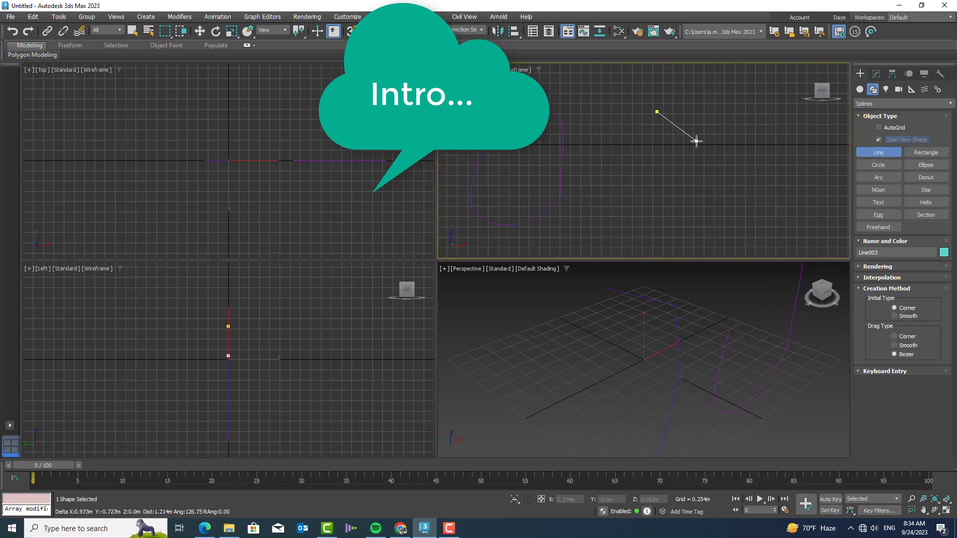
{"action": "left_click", "coordinate": [697, 141]}
{"action": "left_click_drag", "start_coordinate": [713, 178], "coordinate": [692, 186]}
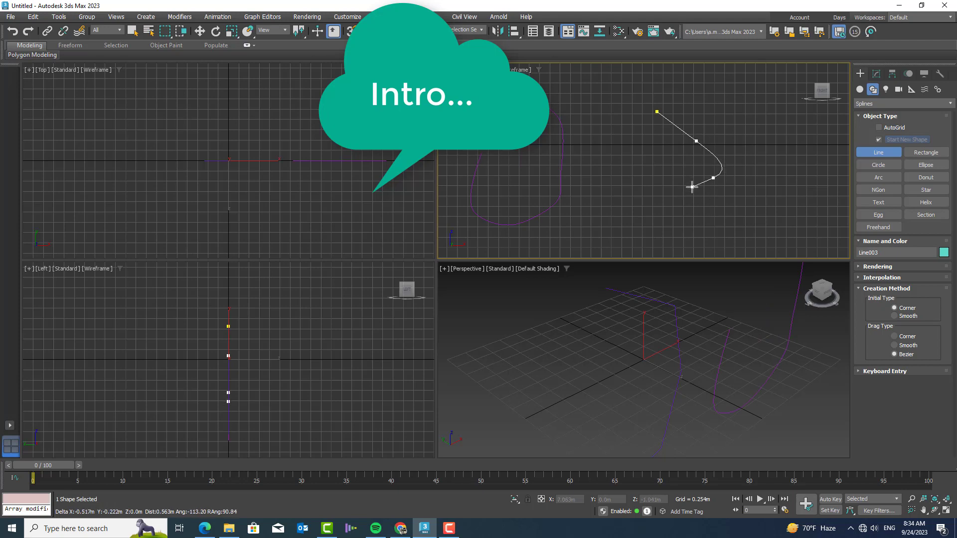
{"action": "right_click", "coordinate": [700, 112]}
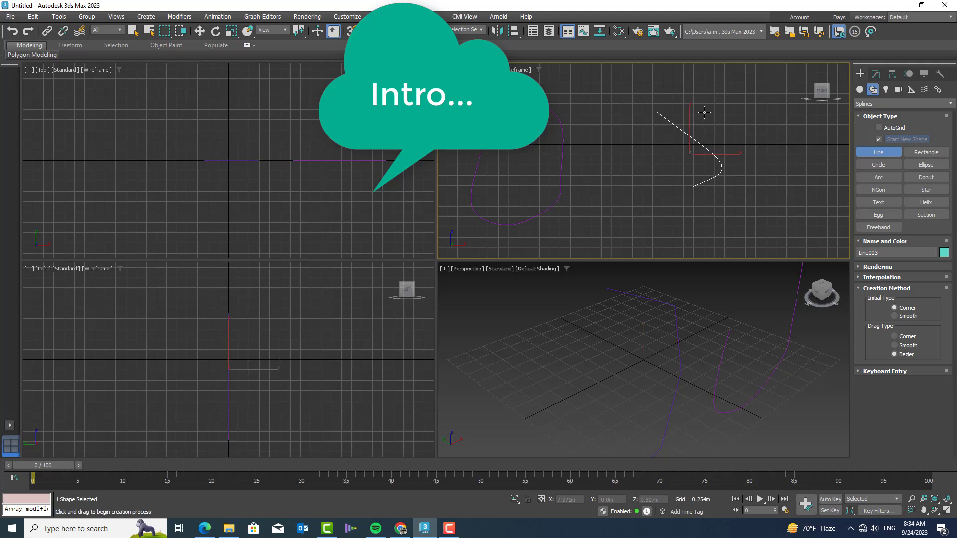
Edit the third line at vertex level and move its third vertex straight down to Z about -1.06 m.
{"action": "scroll", "coordinate": [713, 141], "scroll_direction": "up", "scroll_amount": 2}
{"action": "scroll", "coordinate": [713, 141], "scroll_direction": "up", "scroll_amount": 1}
{"action": "left_click", "coordinate": [876, 74]}
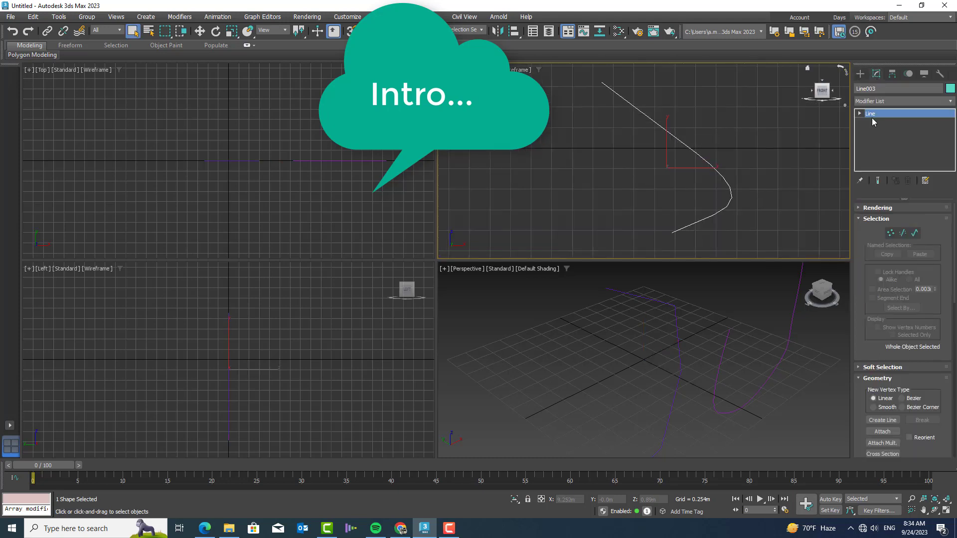
{"action": "left_click", "coordinate": [891, 232]}
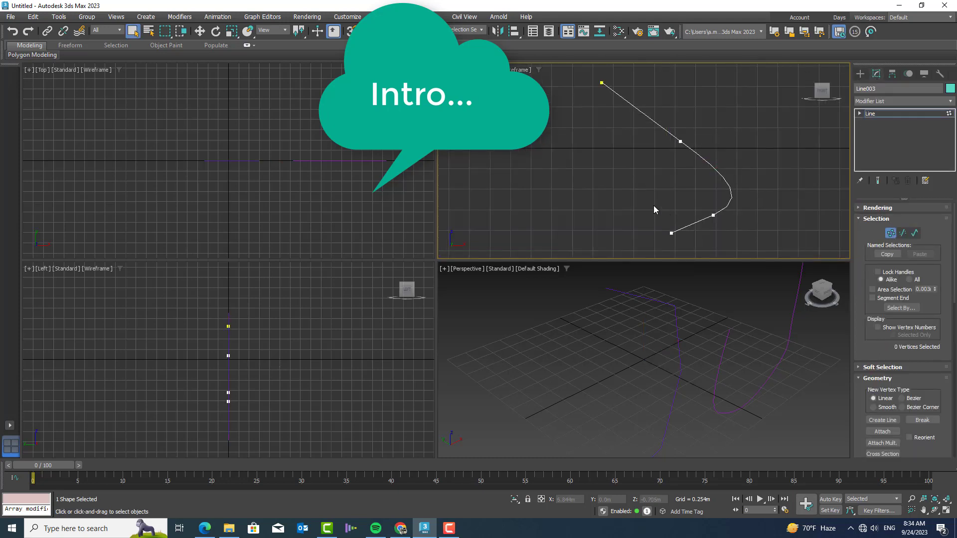
{"action": "middle_click_drag", "start_coordinate": [653, 206], "coordinate": [582, 190]}
{"action": "left_click", "coordinate": [634, 198]}
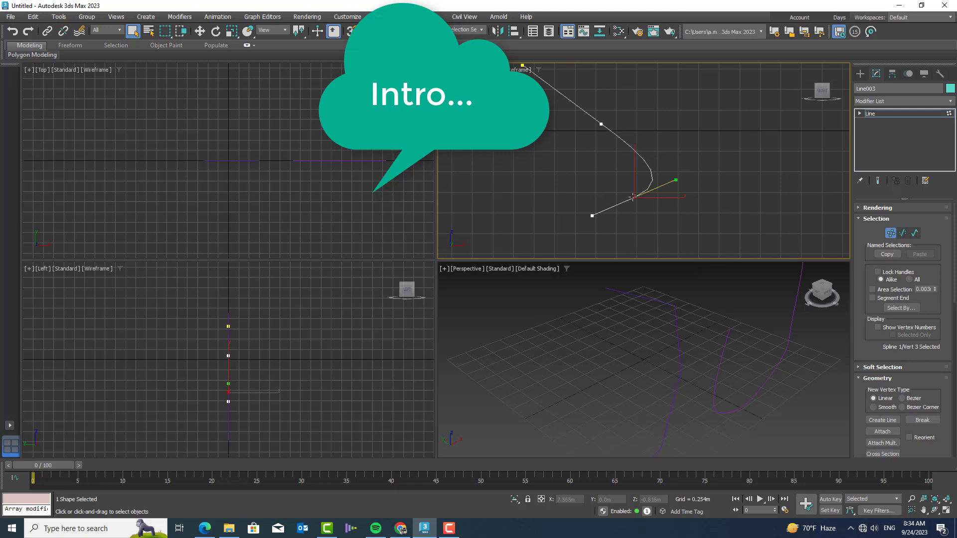
{"action": "right_click", "coordinate": [615, 172]}
{"action": "left_click", "coordinate": [632, 182]}
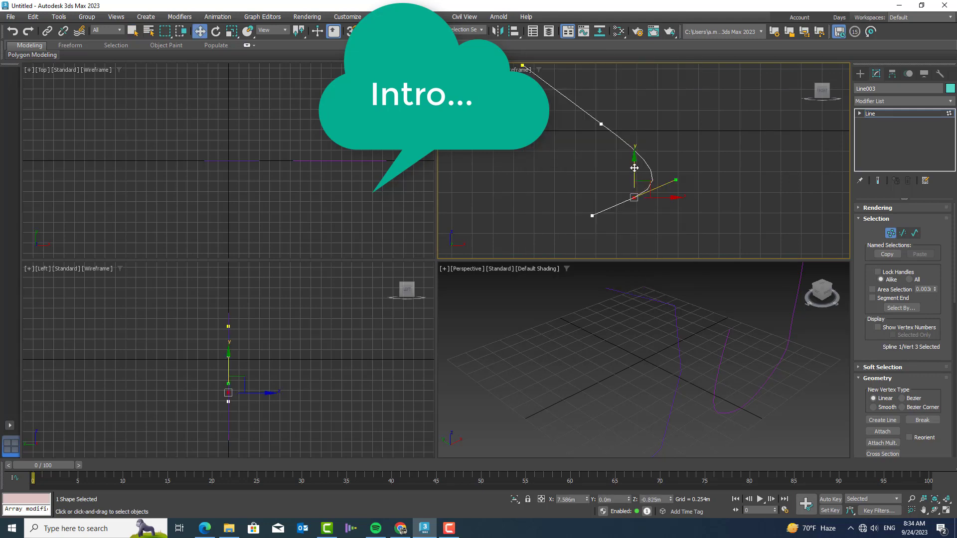
{"action": "left_click_drag", "start_coordinate": [634, 167], "coordinate": [633, 187]}
{"action": "middle_click_drag", "start_coordinate": [616, 196], "coordinate": [612, 150]}
Move the third line's lower end vertex to about X 6.96 m, Z -1.11 m.
{"action": "scroll", "coordinate": [589, 179], "scroll_direction": "up", "scroll_amount": 3}
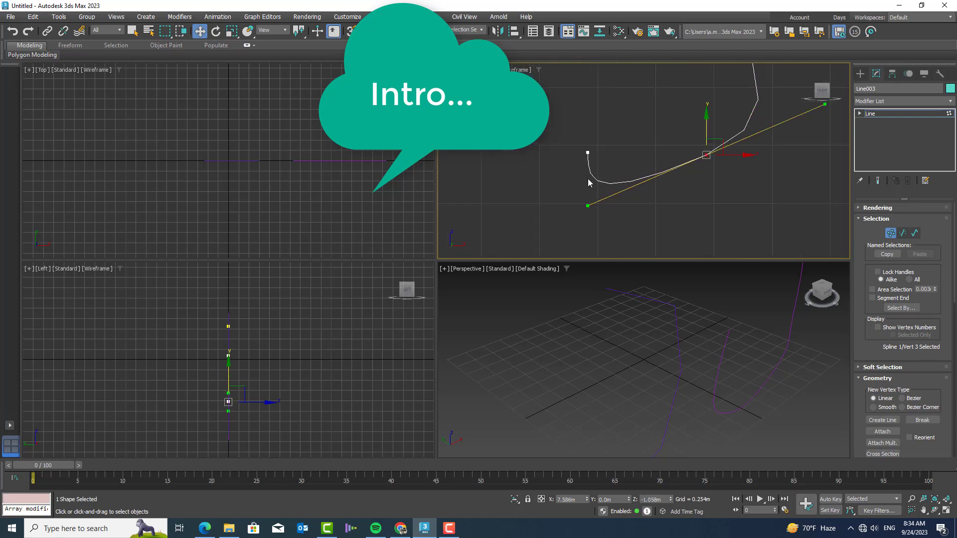
{"action": "left_click", "coordinate": [586, 153]}
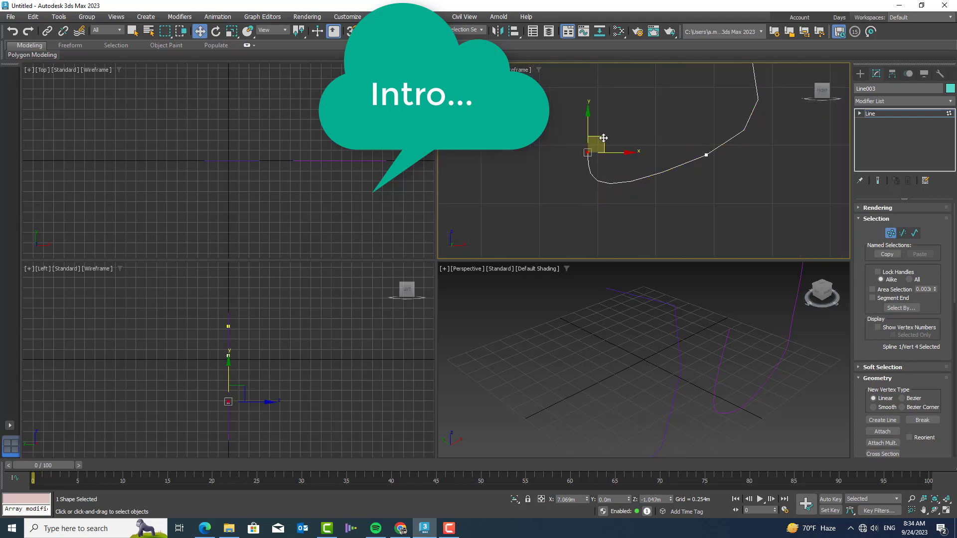
{"action": "mouse_move", "coordinate": [587, 152]}
{"action": "left_mouse_down"}
{"action": "mouse_move", "coordinate": [573, 182]}
{"action": "mouse_move", "coordinate": [577, 150]}
{"action": "left_mouse_up"}
Move the third vertex to about X 7.65 m, Z -1.20 m and shorten its Bezier handle to reshape the lower curve.
{"action": "scroll", "coordinate": [577, 151], "scroll_direction": "down", "scroll_amount": 2}
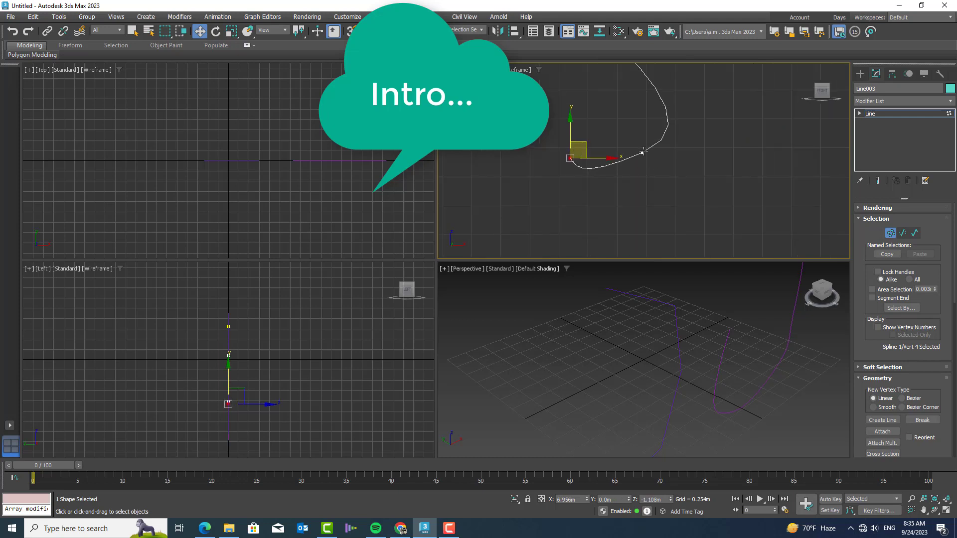
{"action": "left_click", "coordinate": [643, 152]}
{"action": "left_click_drag", "start_coordinate": [667, 150], "coordinate": [662, 155]}
{"action": "left_click_drag", "start_coordinate": [592, 193], "coordinate": [613, 188]}
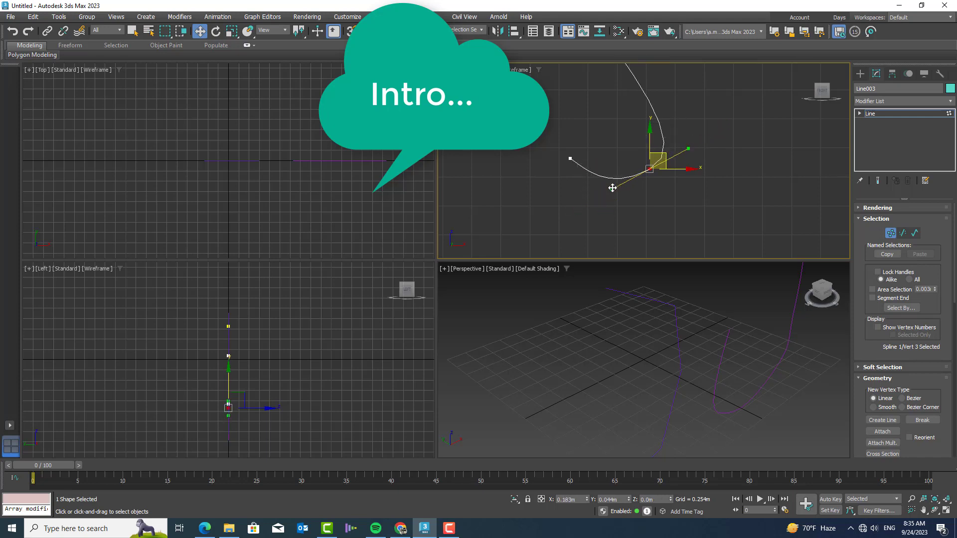
{"action": "scroll", "coordinate": [615, 188], "scroll_direction": "down", "scroll_amount": 5}
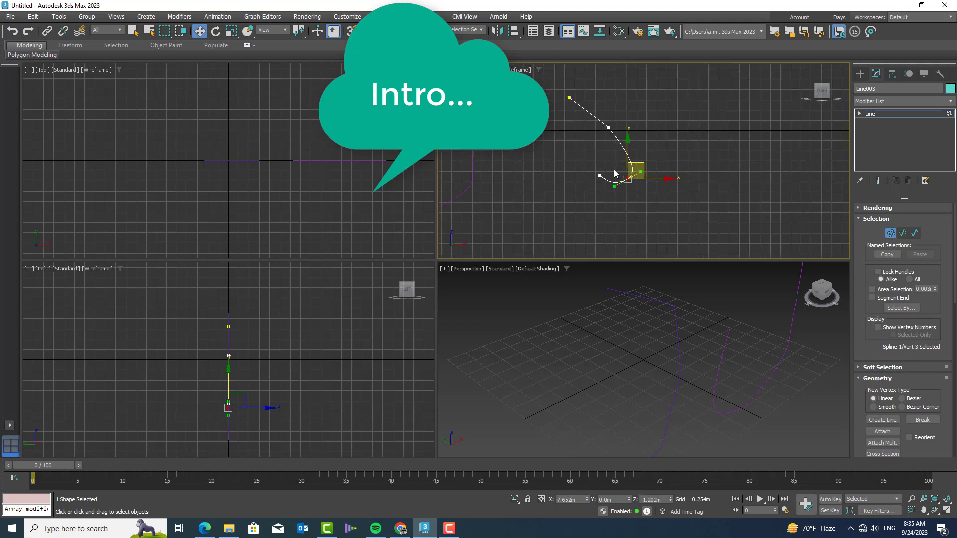
{"action": "scroll", "coordinate": [609, 155], "scroll_direction": "up", "scroll_amount": 3}
{"action": "scroll", "coordinate": [634, 179], "scroll_direction": "up", "scroll_amount": 1}
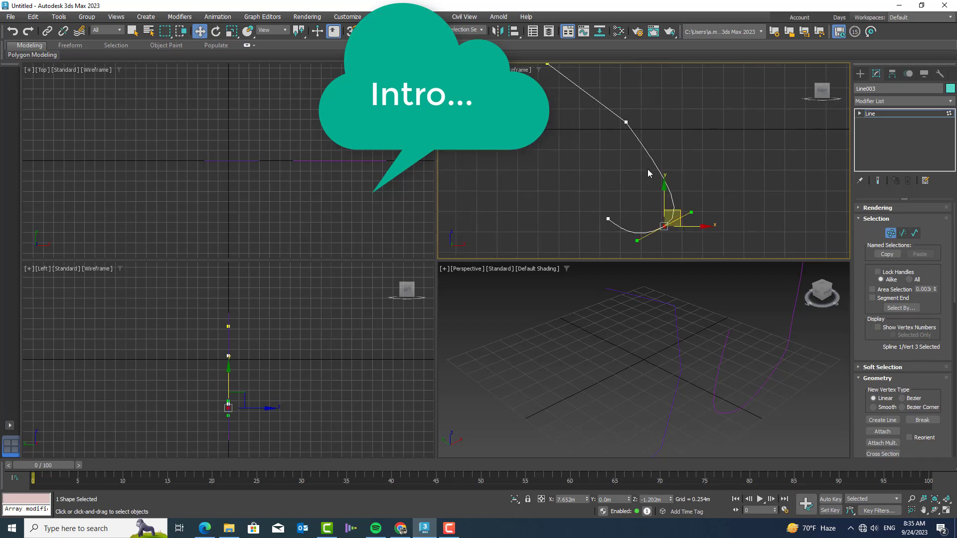
Leave vertex editing on the third line and review all the drawn lines in the Front and Perspective views.
{"action": "scroll", "coordinate": [648, 169], "scroll_direction": "down", "scroll_amount": 3}
{"action": "scroll", "coordinate": [651, 171], "scroll_direction": "up", "scroll_amount": 2}
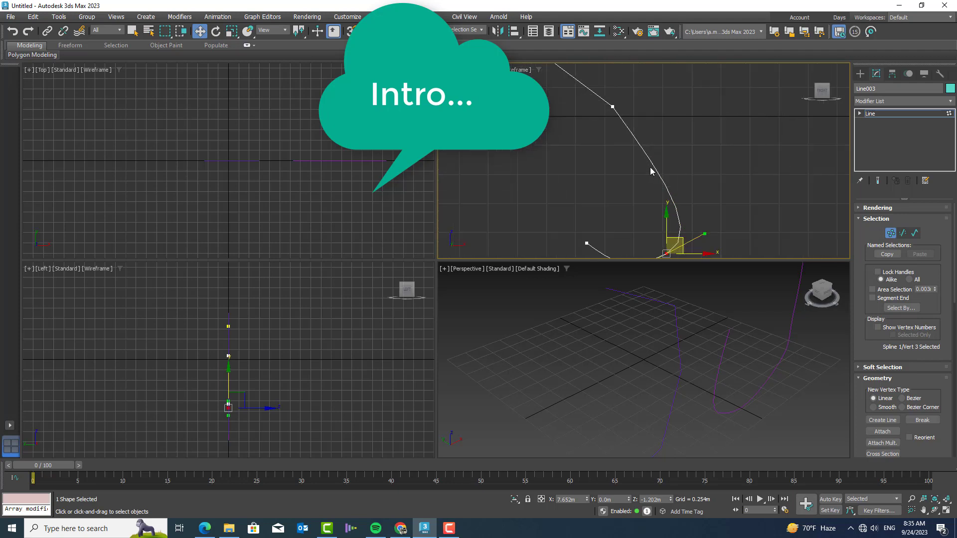
{"action": "scroll", "coordinate": [651, 171], "scroll_direction": "down", "scroll_amount": 1}
{"action": "middle_click_drag", "start_coordinate": [643, 189], "coordinate": [648, 190]}
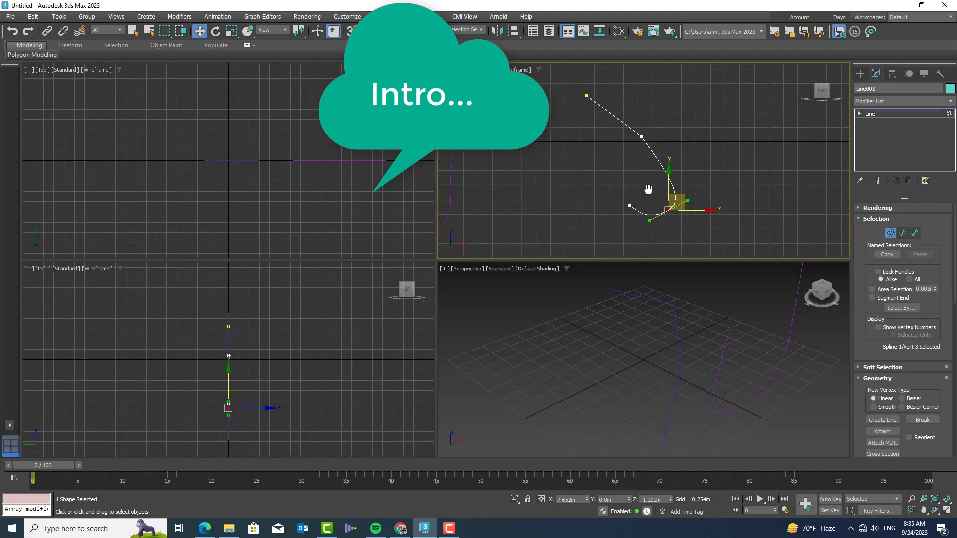
{"action": "scroll", "coordinate": [710, 218], "scroll_direction": "down", "scroll_amount": 4}
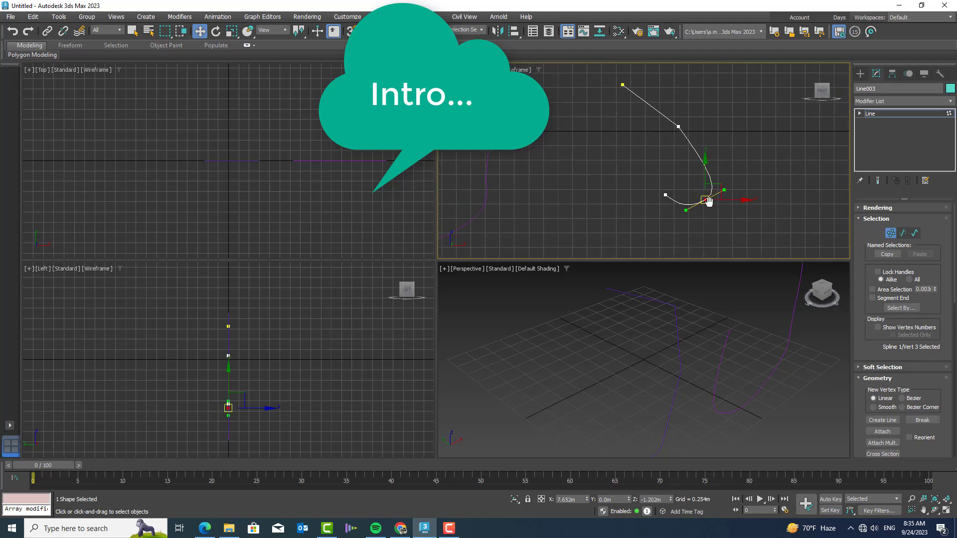
{"action": "middle_click_drag", "start_coordinate": [650, 200], "coordinate": [648, 178]}
{"action": "scroll", "coordinate": [707, 177], "scroll_direction": "up", "scroll_amount": 3}
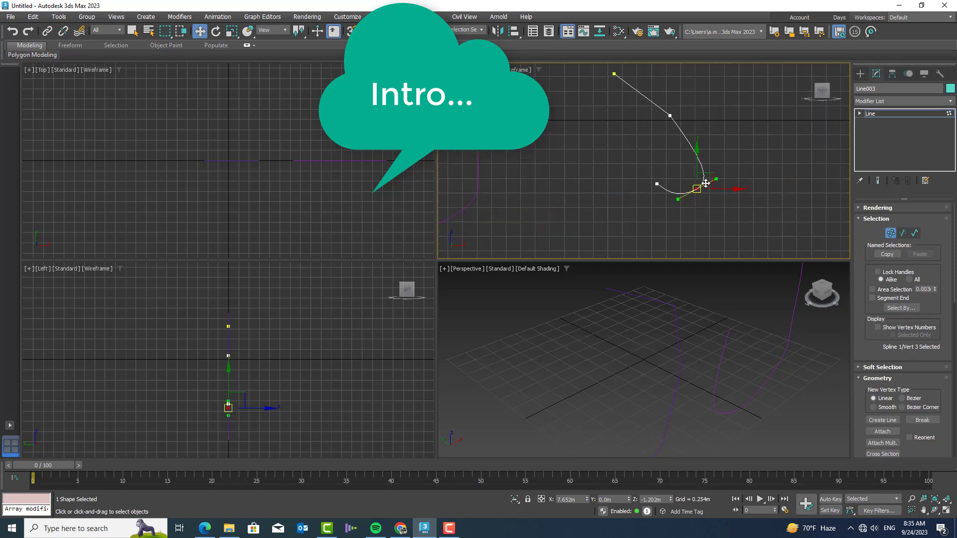
{"action": "left_click", "coordinate": [891, 234]}
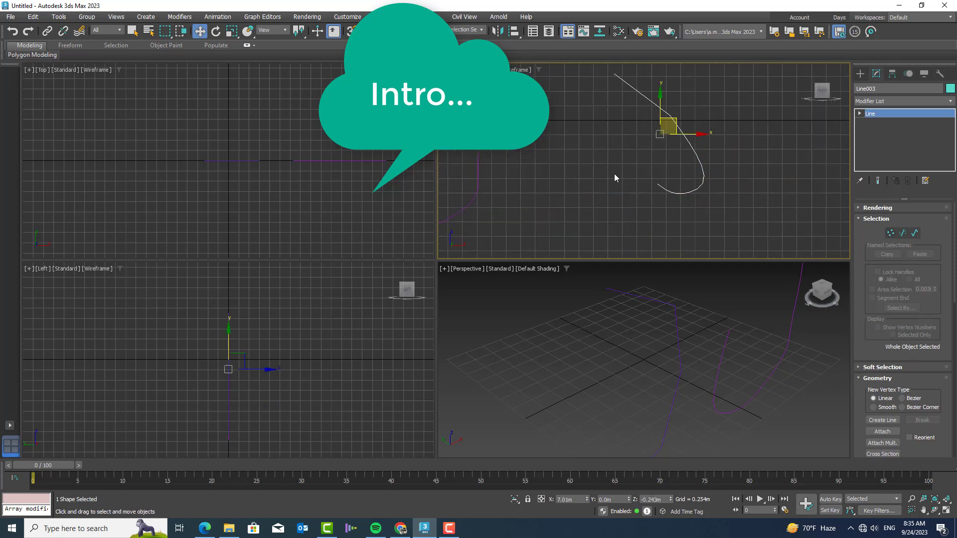
{"action": "middle_click_drag", "start_coordinate": [615, 178], "coordinate": [680, 178]}
{"action": "scroll", "coordinate": [680, 182], "scroll_direction": "down", "scroll_amount": 3}
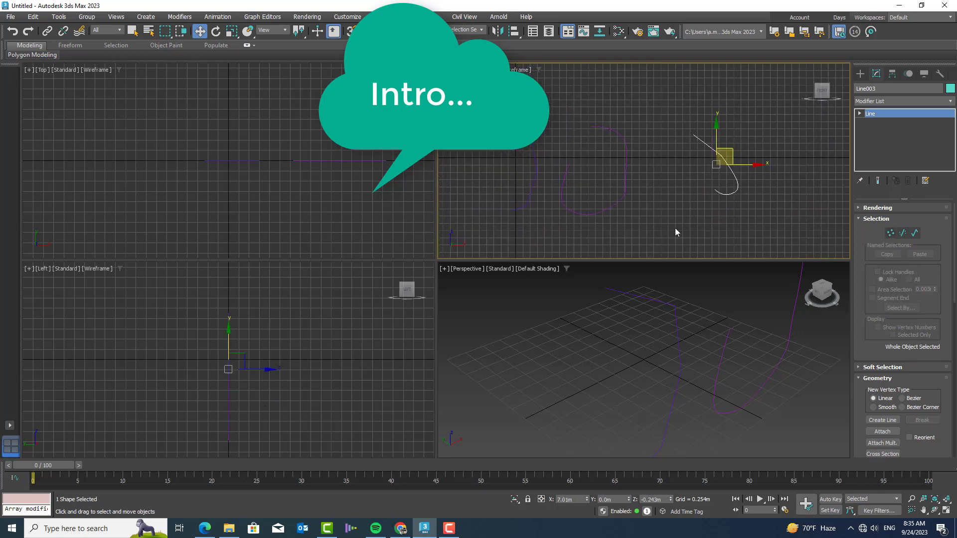
{"action": "scroll", "coordinate": [684, 343], "scroll_direction": "down", "scroll_amount": 6}
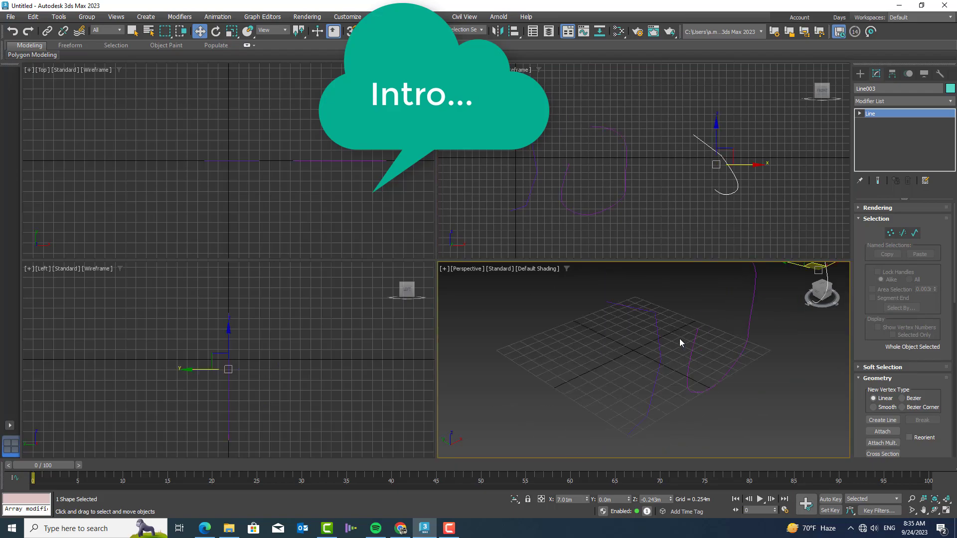
{"action": "left_click", "coordinate": [680, 339]}
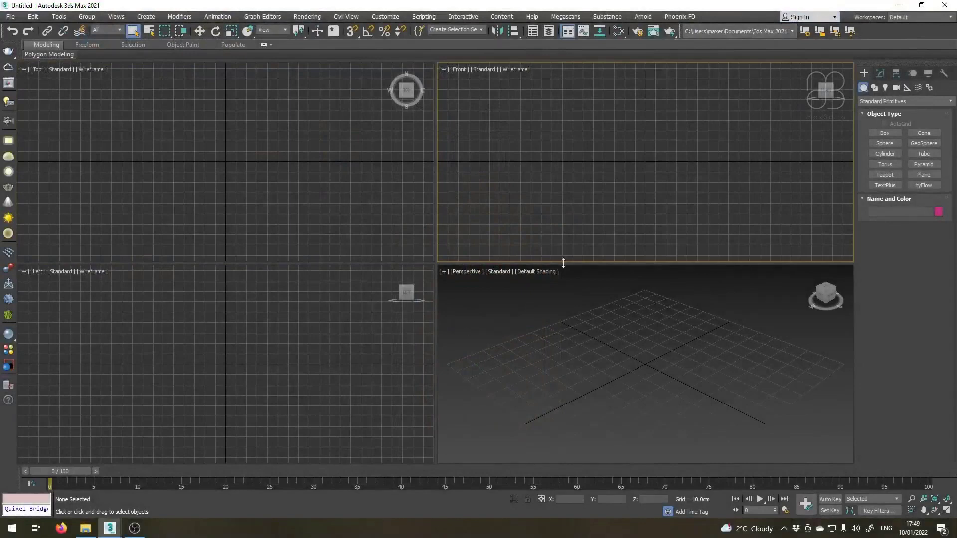
Check the display unit scale and the system unit scale in the units setup.
{"action": "left_click", "coordinate": [386, 17]}
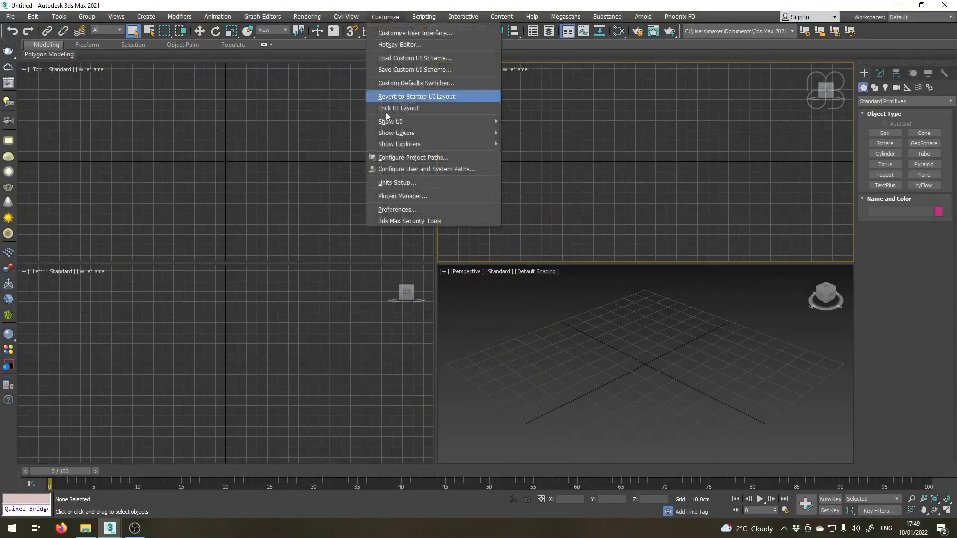
{"action": "left_click", "coordinate": [385, 184]}
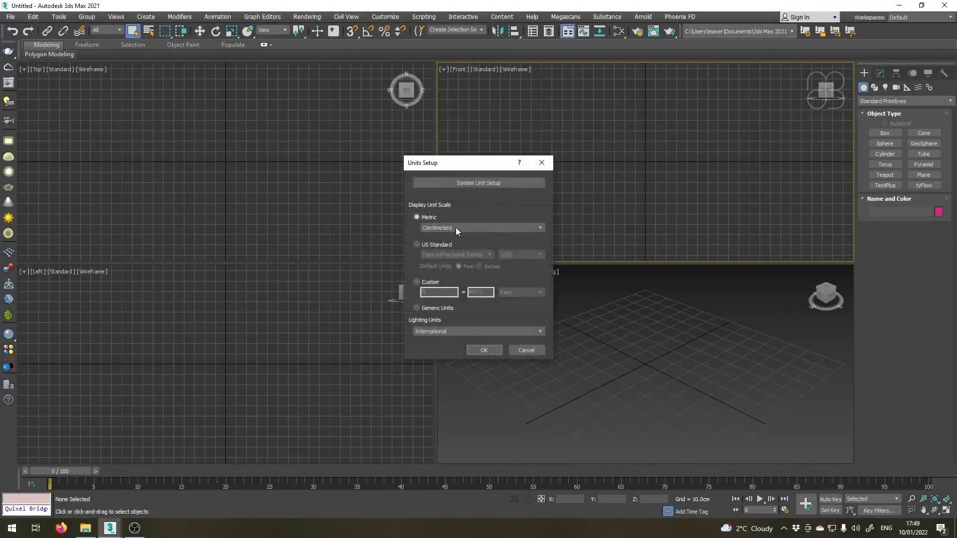
{"action": "left_click", "coordinate": [480, 183]}
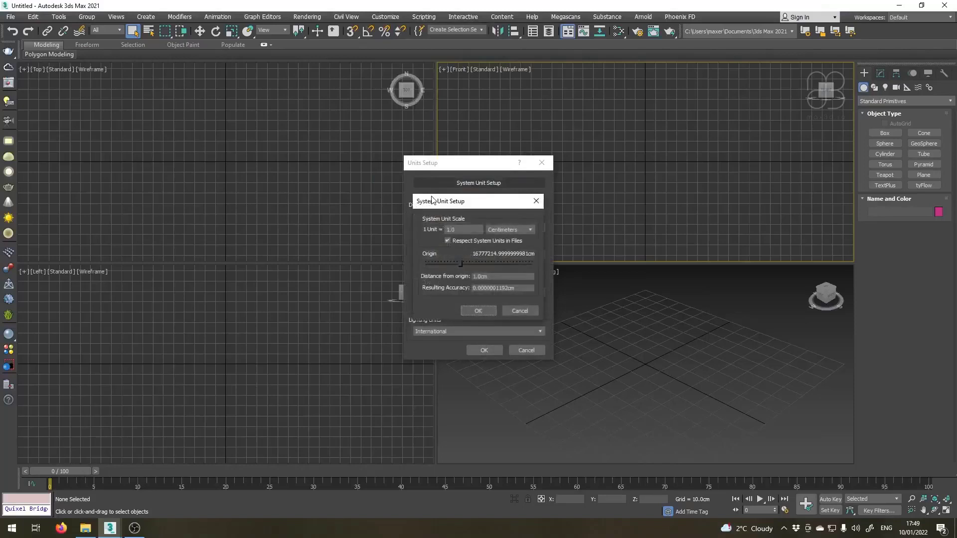
{"action": "left_click", "coordinate": [478, 310]}
{"action": "left_click", "coordinate": [484, 350]}
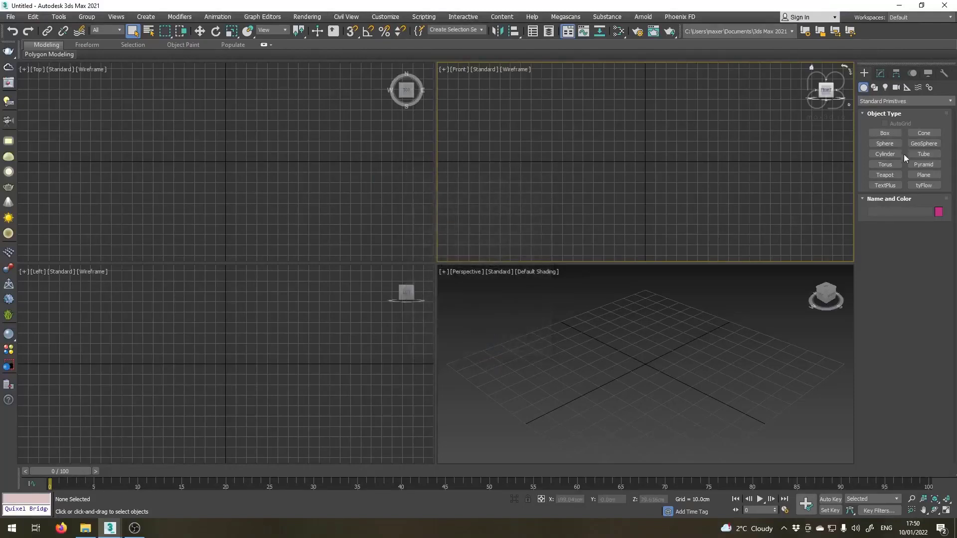
Create a plane in the Front view and set its length to 20 cm and width to 10 cm.
{"action": "left_click", "coordinate": [923, 175]}
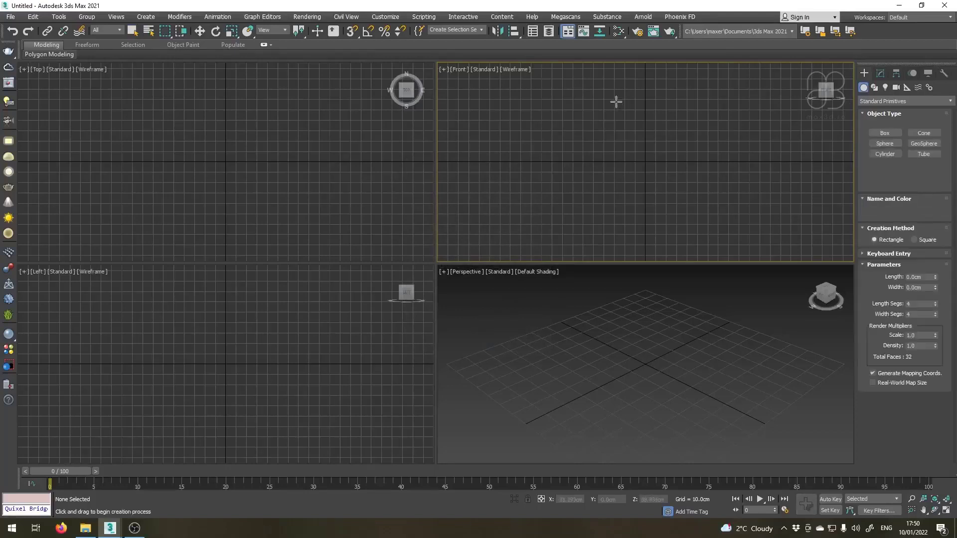
{"action": "left_click_drag", "start_coordinate": [615, 81], "coordinate": [676, 230]}
{"action": "left_click", "coordinate": [881, 73]}
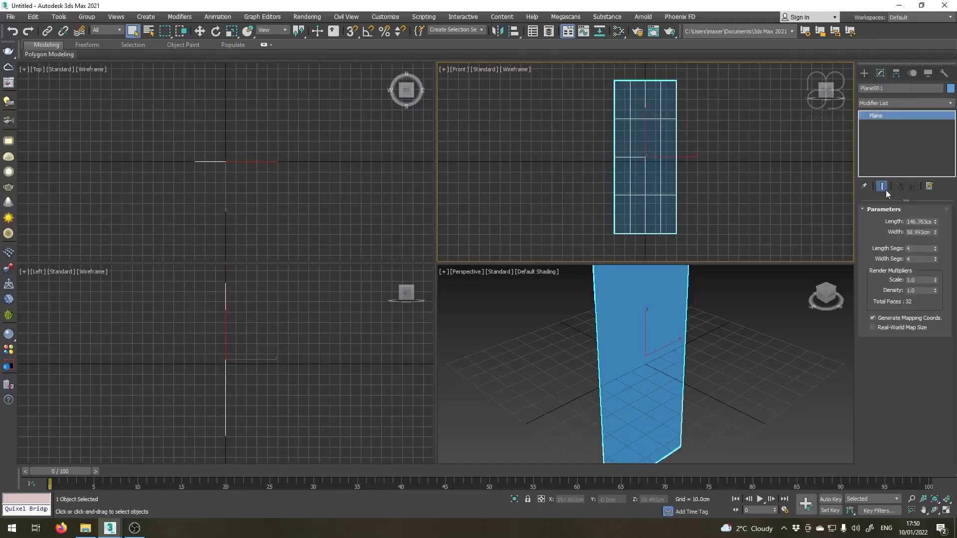
{"action": "double_click", "coordinate": [926, 222]}
{"action": "type", "text": "20"}
{"action": "key", "text": "Tab"}
{"action": "type", "text": "1"}
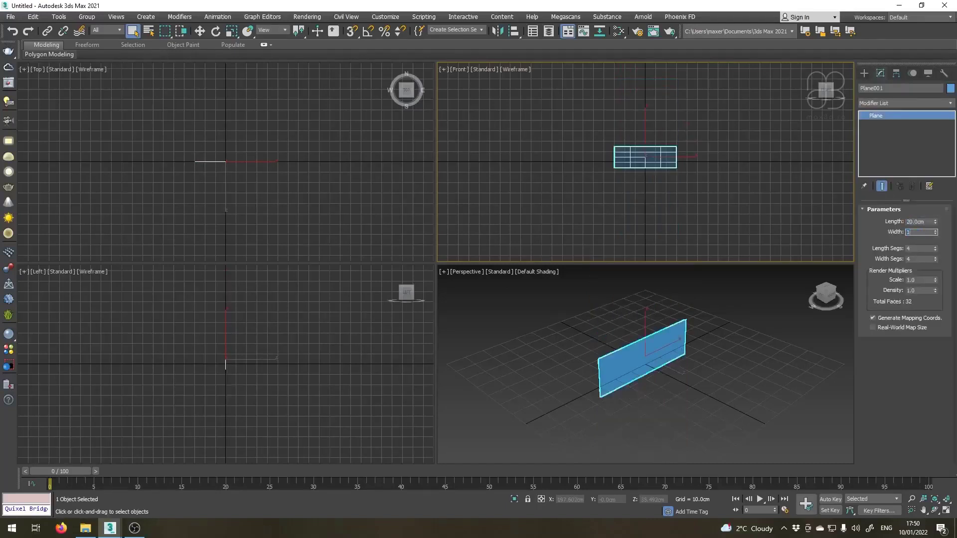
{"action": "type", "text": "0"}
{"action": "key", "text": "Return"}
Frame the plane in all views and reset its Z position to 0 cm.
{"action": "right_click", "coordinate": [736, 427]}
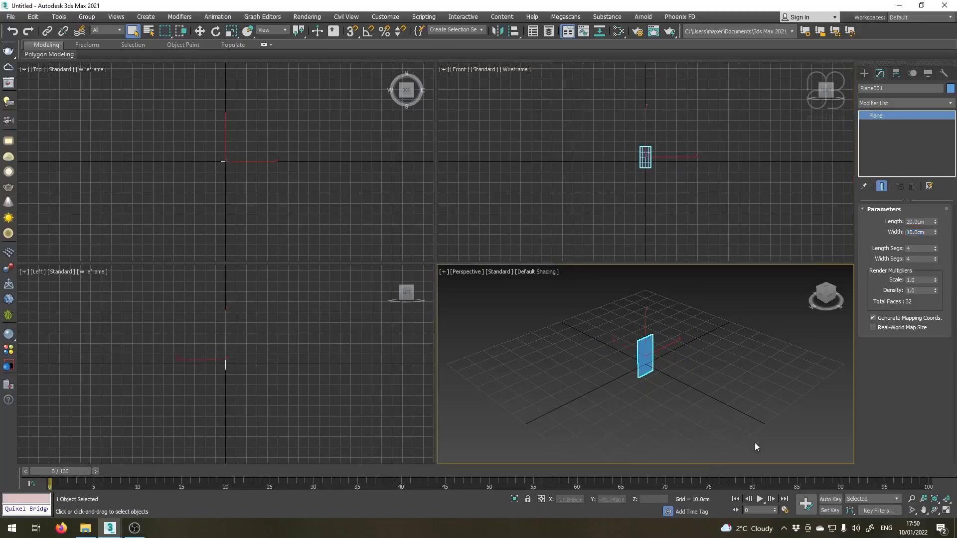
{"action": "left_click", "coordinate": [949, 501]}
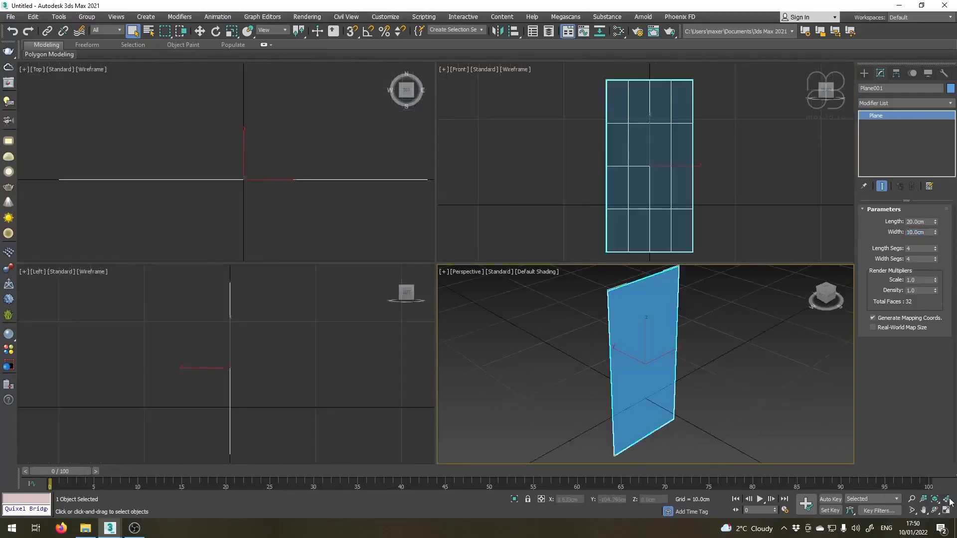
{"action": "key", "text": "w"}
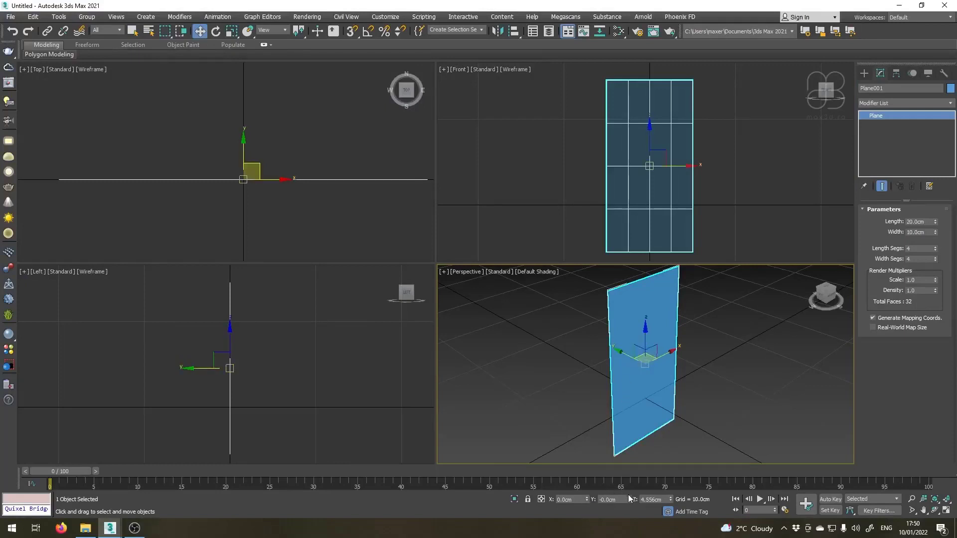
{"action": "right_click", "coordinate": [671, 499]}
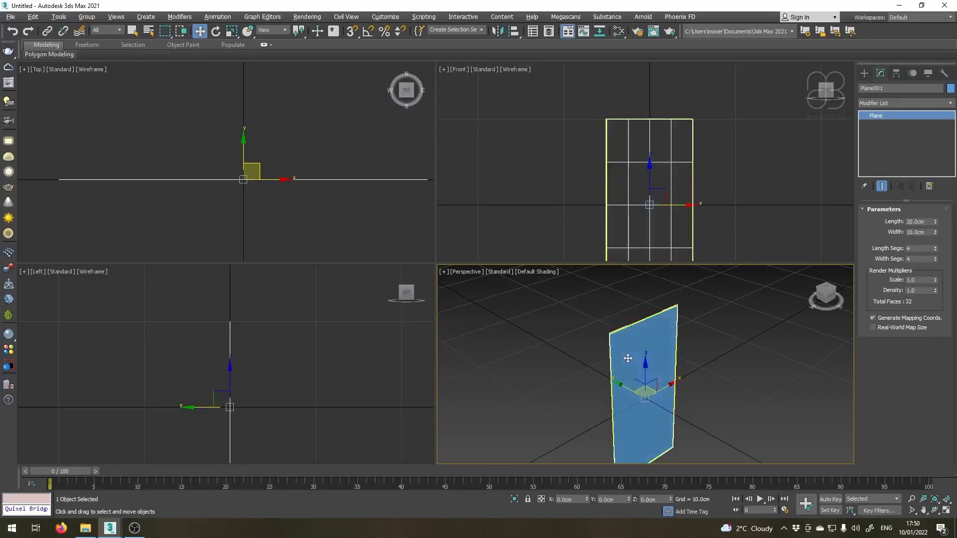
Maximize the Perspective view and examine the plane from several angles and distances.
{"action": "middle_click_drag", "start_coordinate": [627, 357], "coordinate": [625, 316], "text": "alt"}
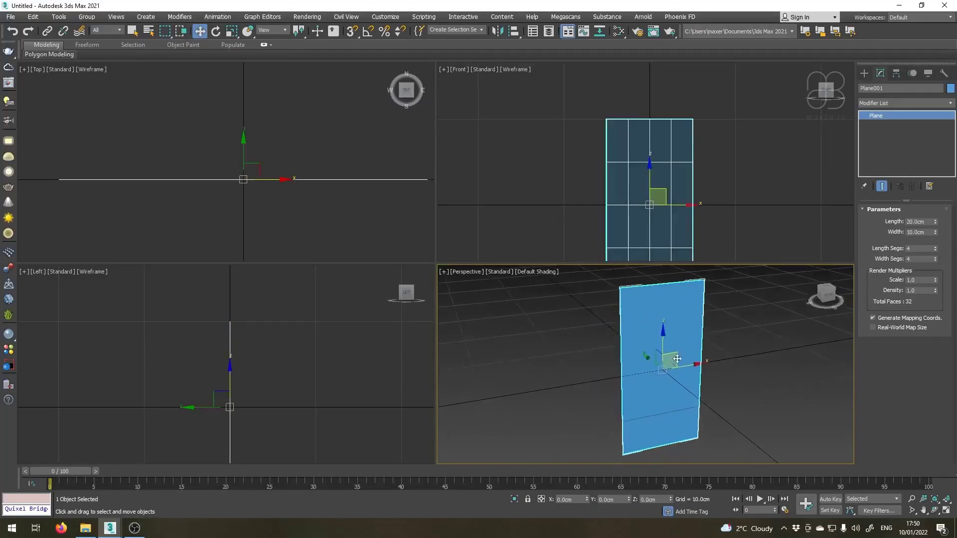
{"action": "left_click", "coordinate": [948, 511]}
{"action": "middle_click_drag", "start_coordinate": [408, 208], "coordinate": [406, 197], "text": "alt"}
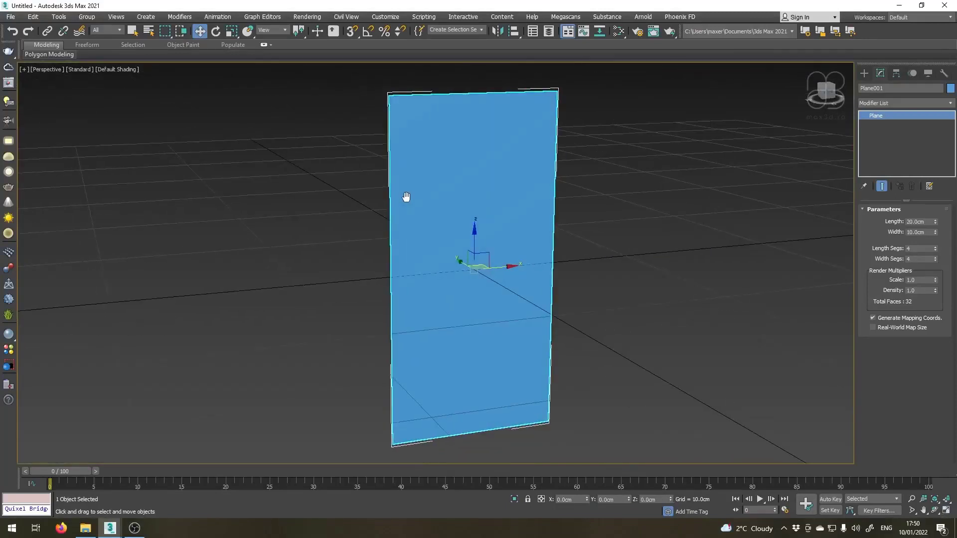
{"action": "middle_click_drag", "start_coordinate": [500, 306], "coordinate": [499, 269]}
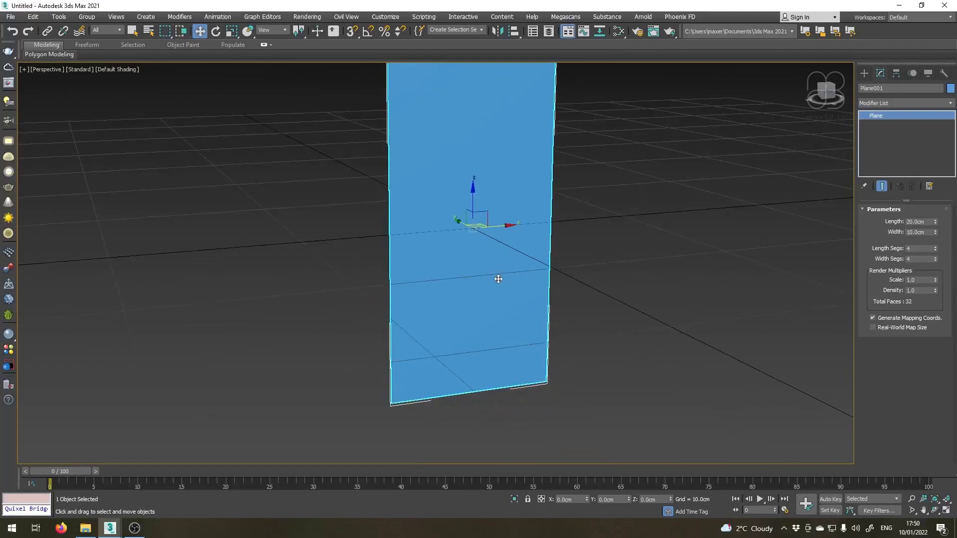
{"action": "middle_click_drag", "start_coordinate": [450, 404], "coordinate": [463, 417], "text": "alt"}
{"action": "middle_click_drag", "start_coordinate": [489, 289], "coordinate": [457, 401]}
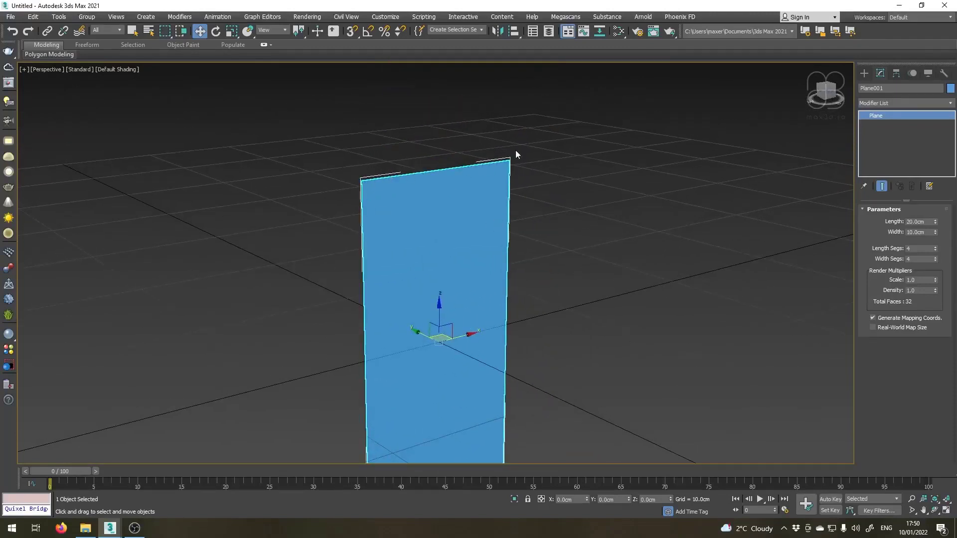
{"action": "middle_click_drag", "start_coordinate": [443, 220], "coordinate": [473, 139]}
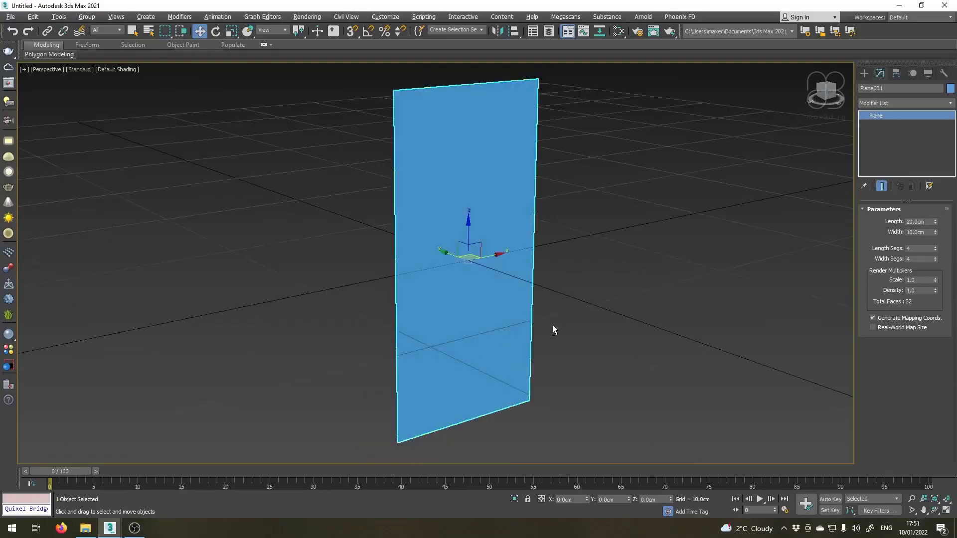
{"action": "middle_click_drag", "start_coordinate": [554, 329], "coordinate": [537, 318], "text": "alt"}
{"action": "middle_click_drag", "start_coordinate": [437, 244], "coordinate": [463, 268]}
{"action": "scroll", "coordinate": [475, 268], "scroll_direction": "down", "scroll_amount": 3}
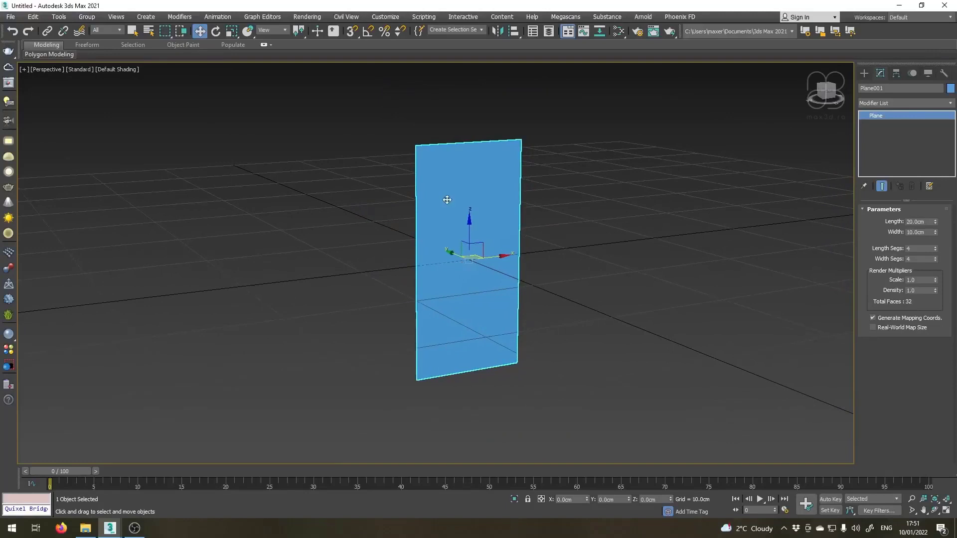
Open the Material Editor and switch it from Slate to Compact mode.
{"action": "key", "text": "m"}
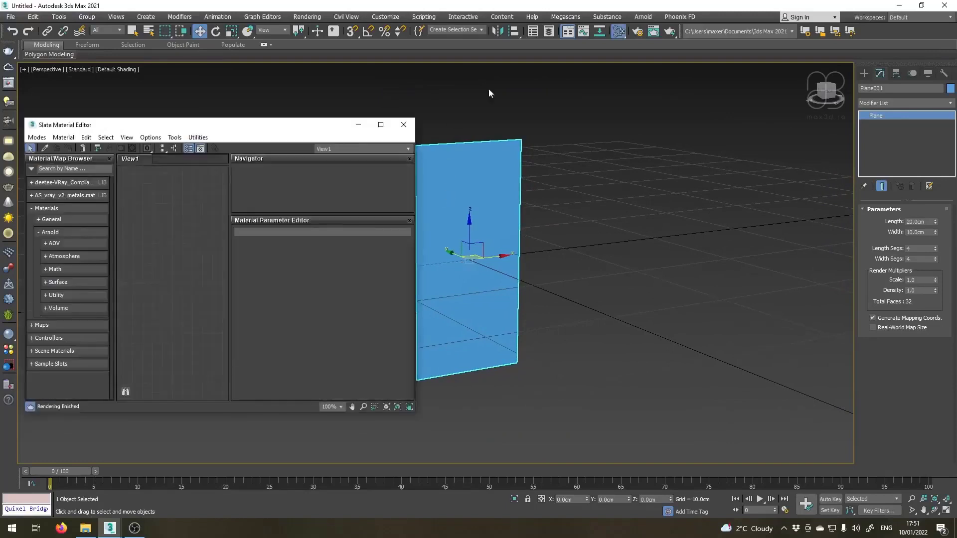
{"action": "left_click", "coordinate": [403, 125]}
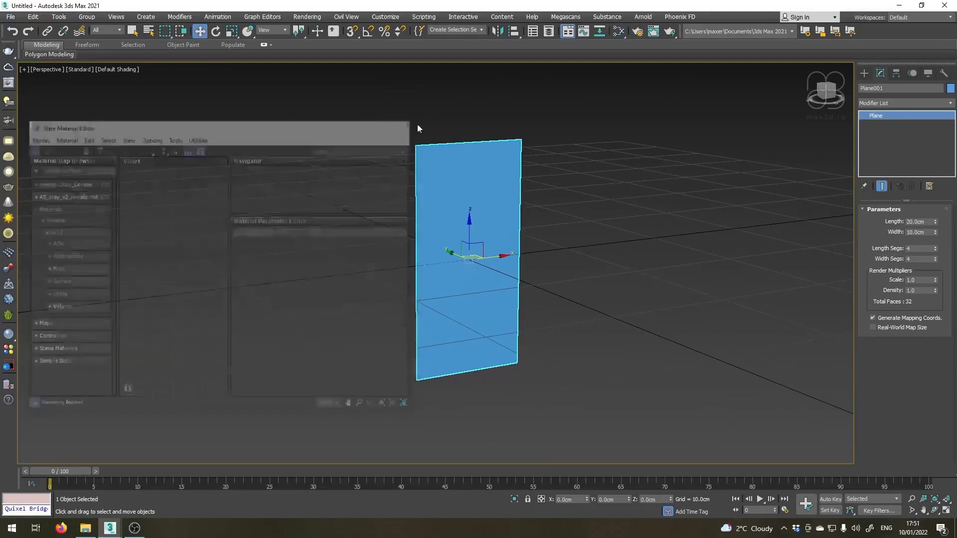
{"action": "left_click", "coordinate": [622, 30]}
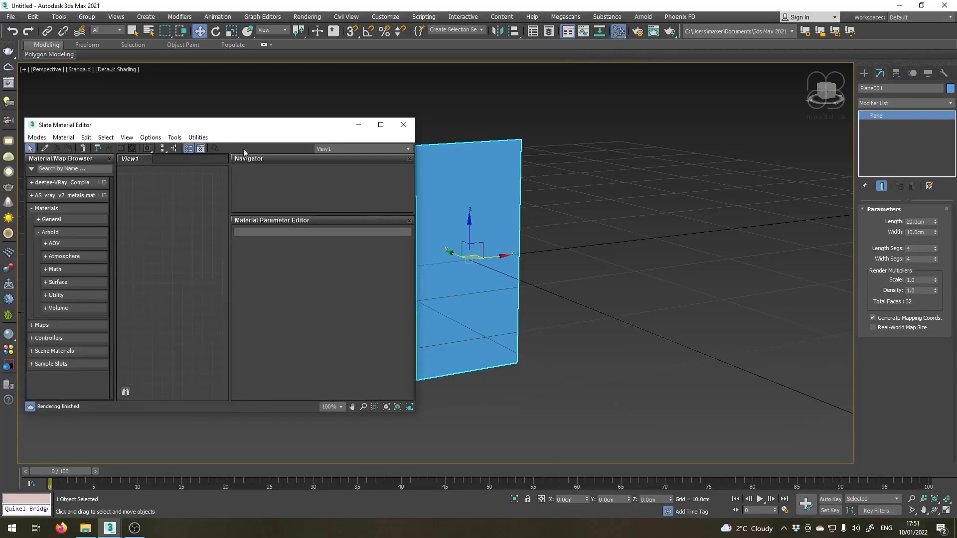
{"action": "left_click_drag", "start_coordinate": [208, 126], "coordinate": [257, 131]}
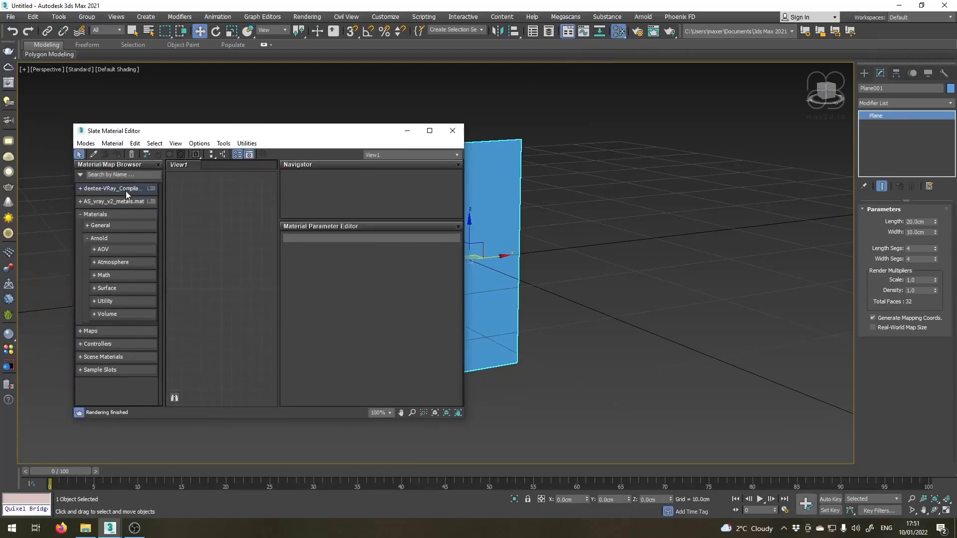
{"action": "left_click", "coordinate": [87, 145]}
{"action": "left_click", "coordinate": [103, 155]}
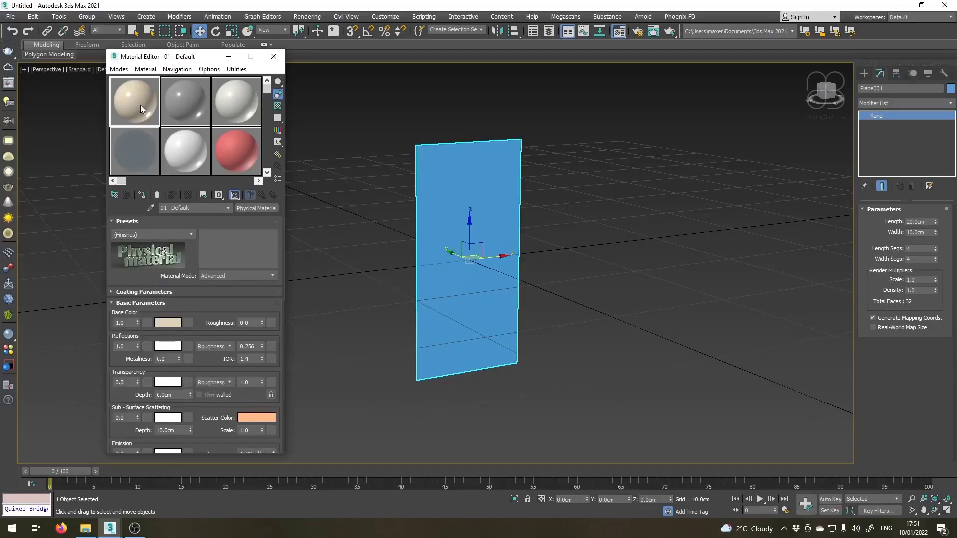
Load Reference.jpg as a Bitmap in the 01 - Default material's base color map and assign the material to the plane.
{"action": "left_click", "coordinate": [188, 325]}
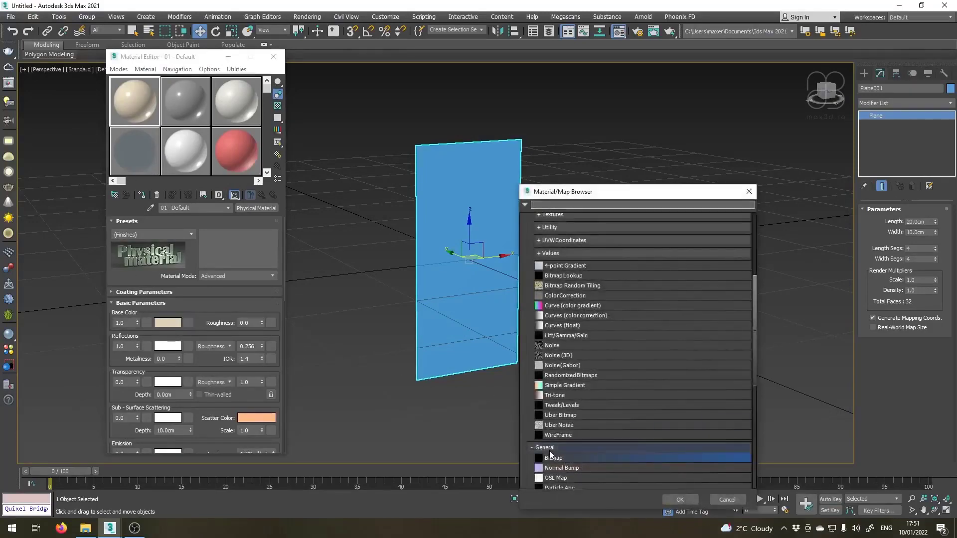
{"action": "double_click", "coordinate": [552, 457]}
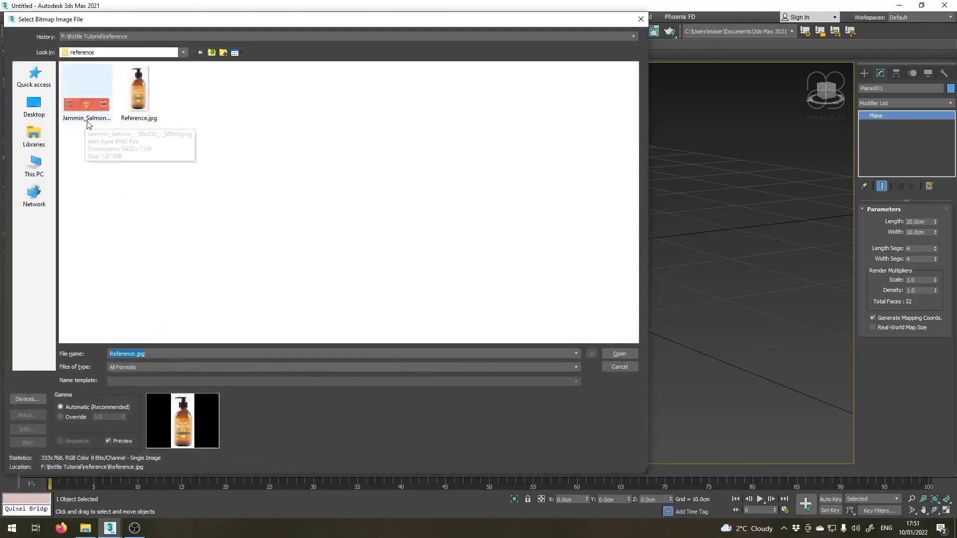
{"action": "left_click", "coordinate": [139, 93]}
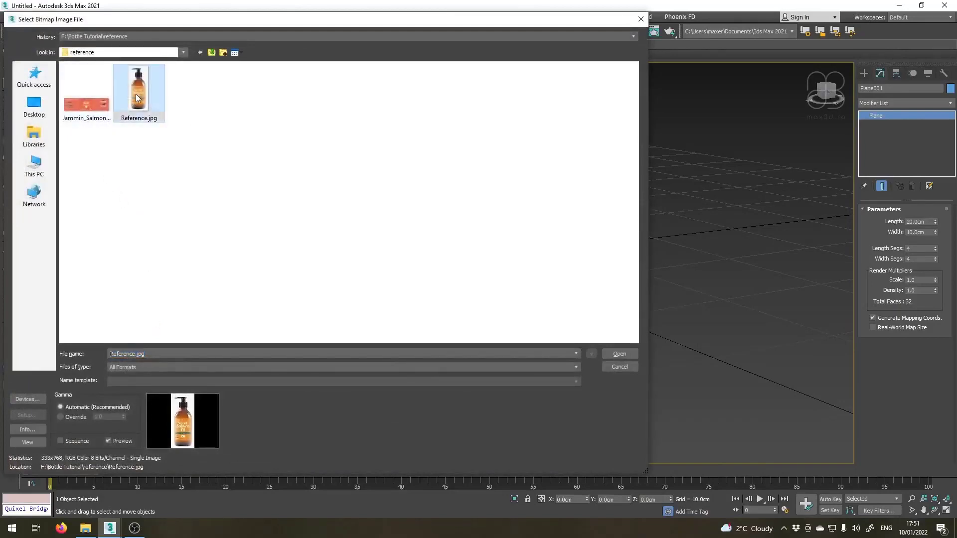
{"action": "left_click", "coordinate": [608, 354]}
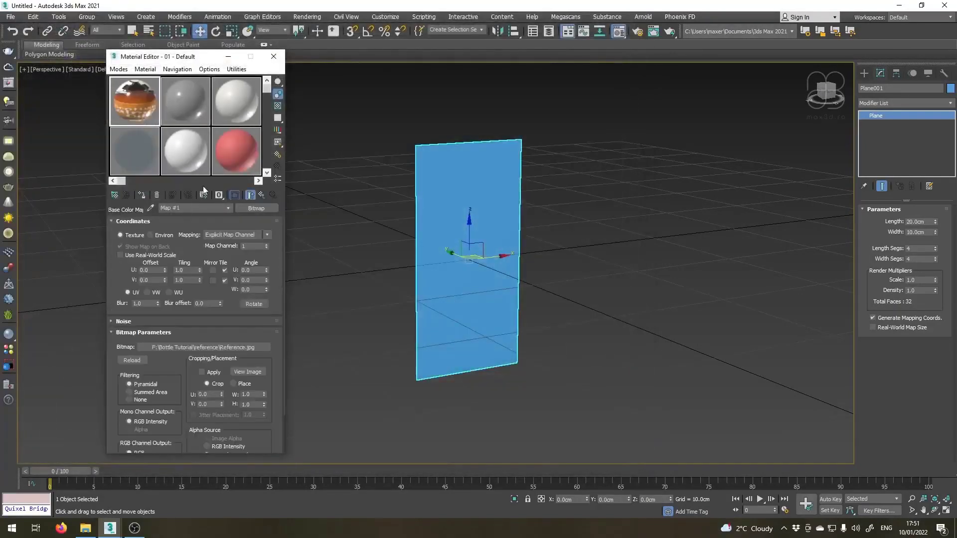
{"action": "left_click_drag", "start_coordinate": [277, 167], "coordinate": [477, 228]}
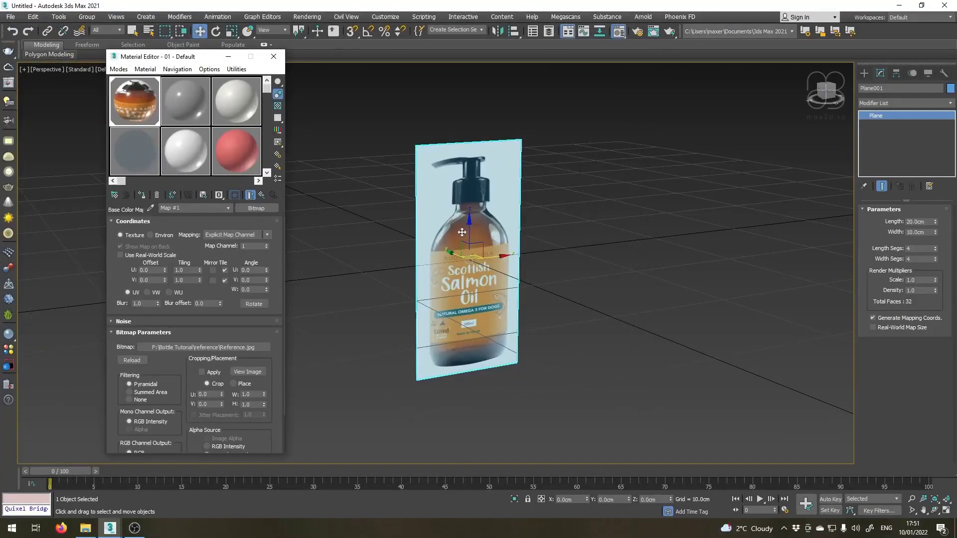
Add a UVW Map modifier to the textured reference plane.
{"action": "middle_click_drag", "start_coordinate": [507, 295], "coordinate": [516, 296]}
{"action": "middle_click_drag", "start_coordinate": [516, 224], "coordinate": [464, 210], "text": "alt"}
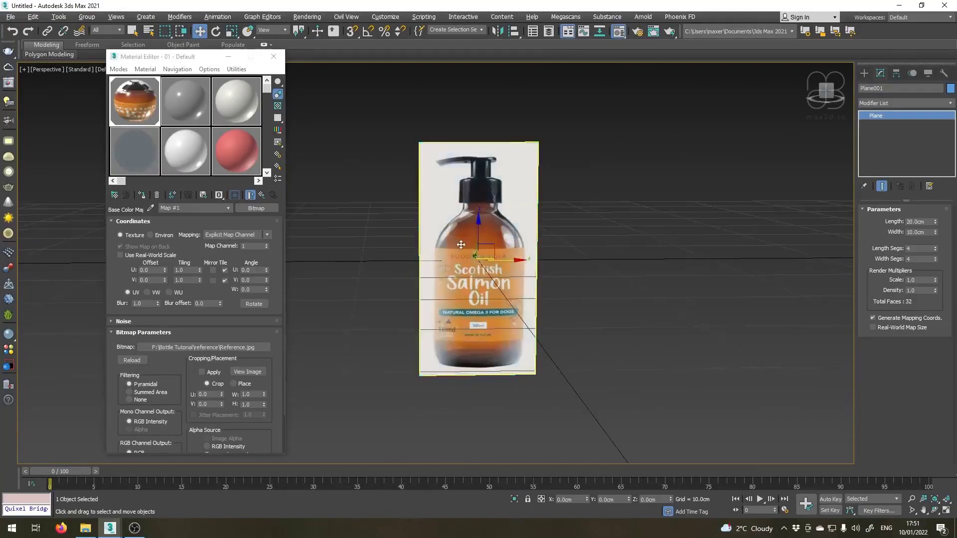
{"action": "scroll", "coordinate": [687, 216], "scroll_direction": "up", "scroll_amount": 3}
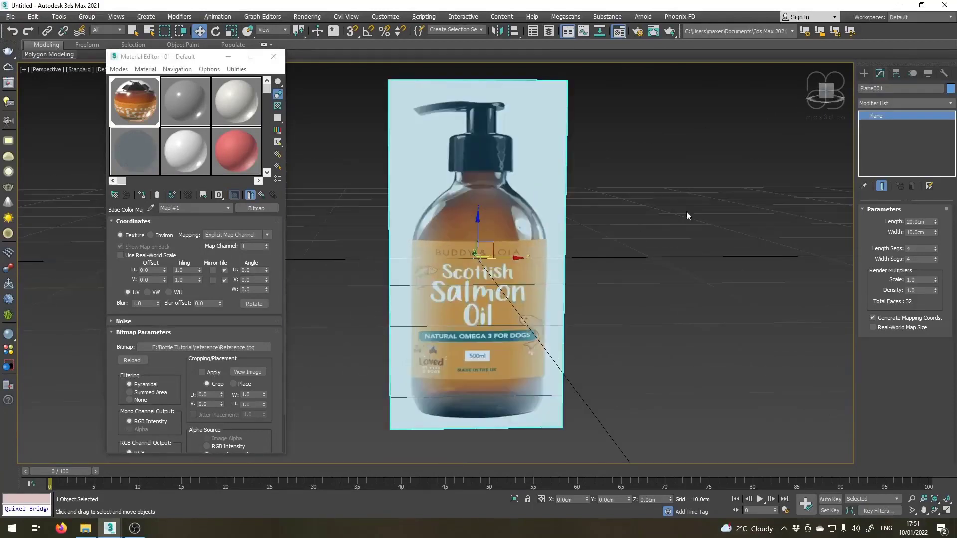
{"action": "left_click", "coordinate": [950, 103]}
{"action": "left_click_drag", "start_coordinate": [949, 134], "coordinate": [950, 399]}
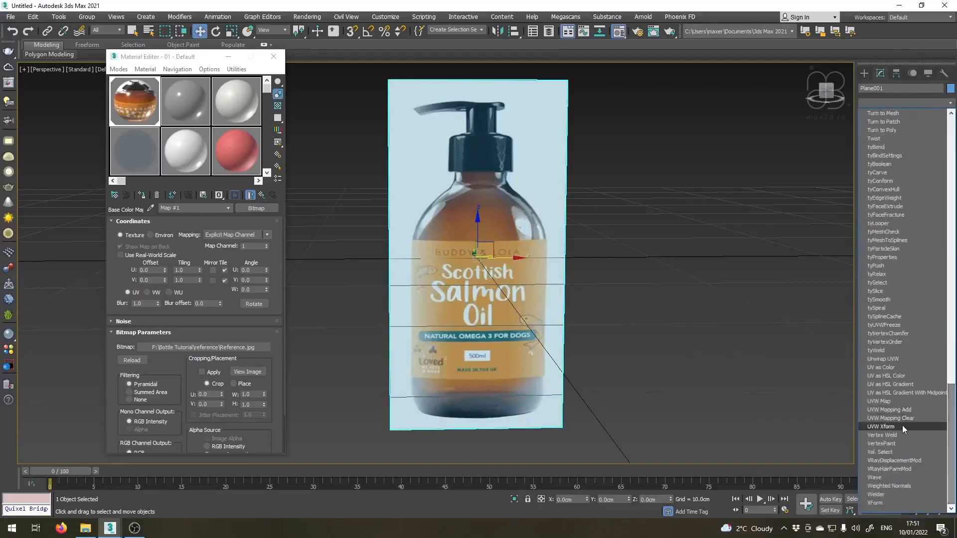
{"action": "left_click", "coordinate": [878, 401]}
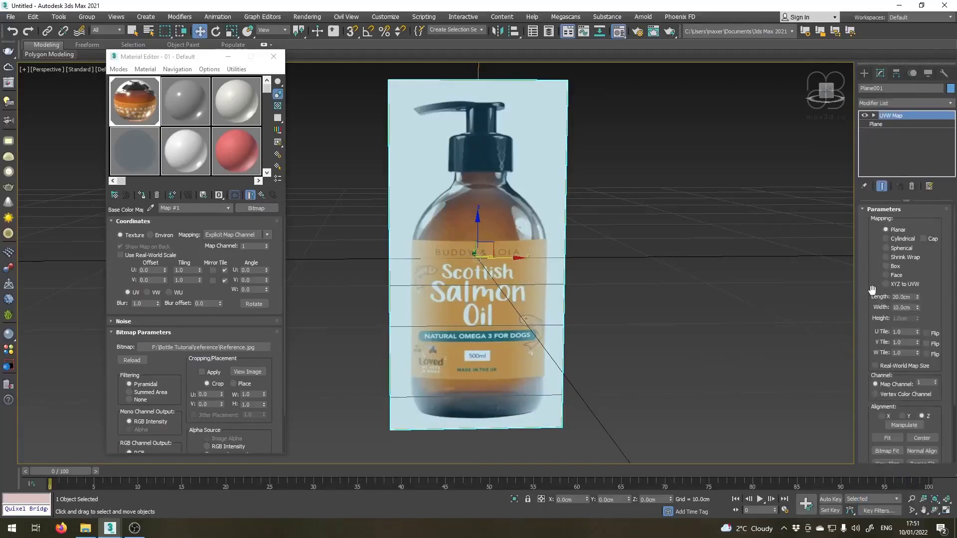
Bitmap-fit the UVW mapping to the proportions of Reference.jpg.
{"action": "left_click_drag", "start_coordinate": [859, 429], "coordinate": [859, 349]}
{"action": "left_click", "coordinate": [886, 374]}
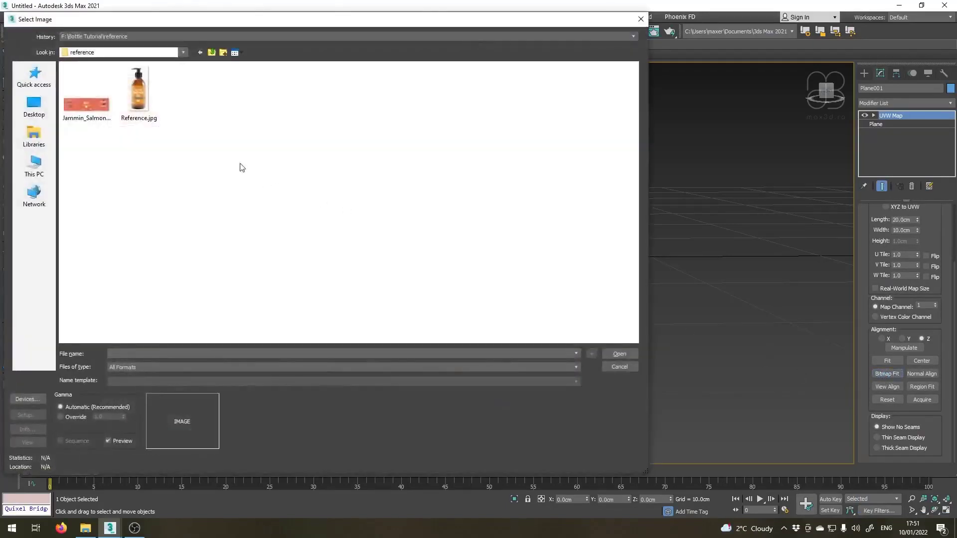
{"action": "left_click", "coordinate": [139, 93]}
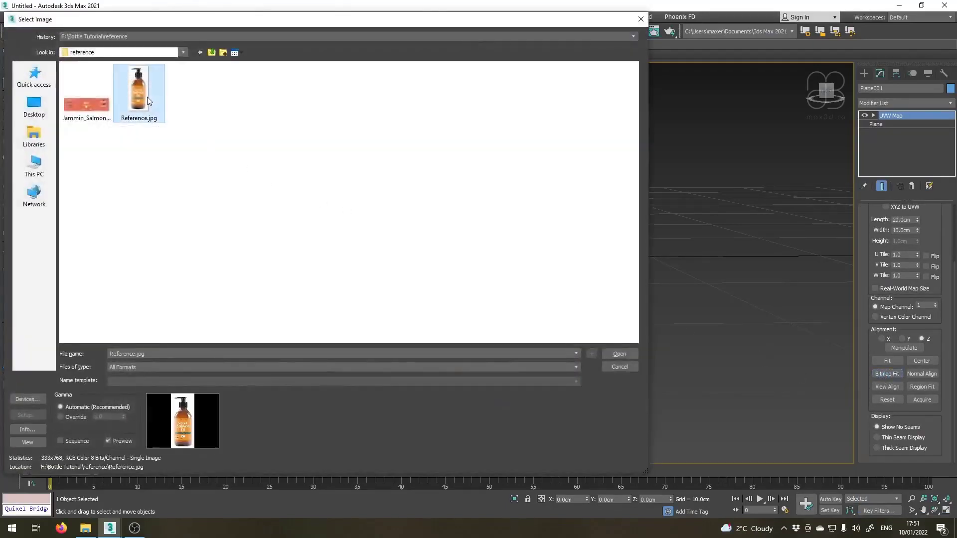
{"action": "left_click", "coordinate": [609, 354]}
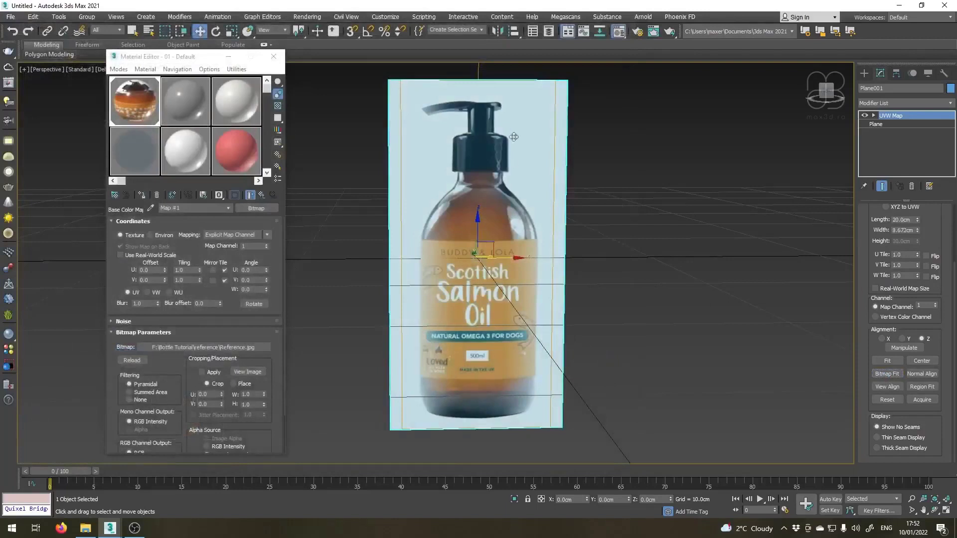
Raise the plane along Z to about 9.25 cm so the bottle's base sits at ground level.
{"action": "middle_click_drag", "start_coordinate": [486, 177], "coordinate": [485, 226]}
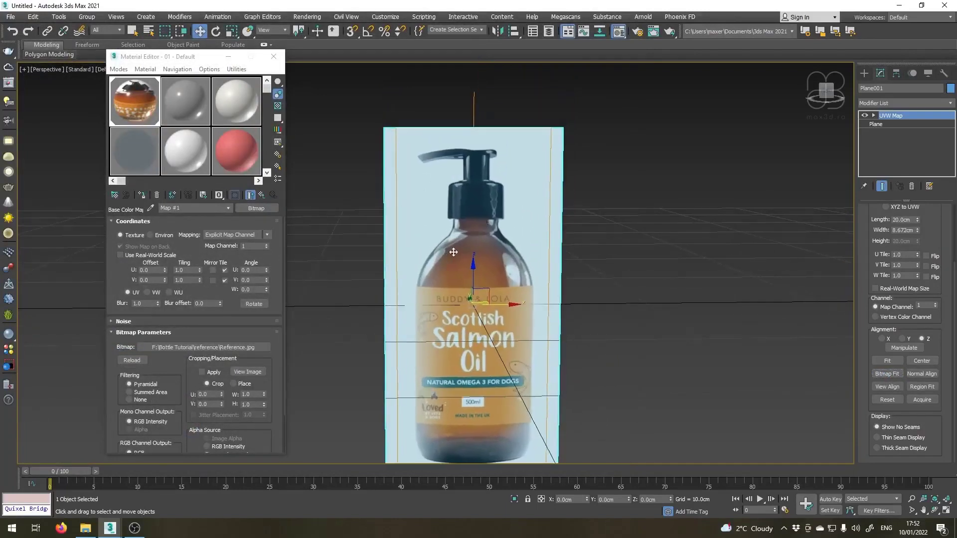
{"action": "middle_click_drag", "start_coordinate": [458, 289], "coordinate": [454, 247]}
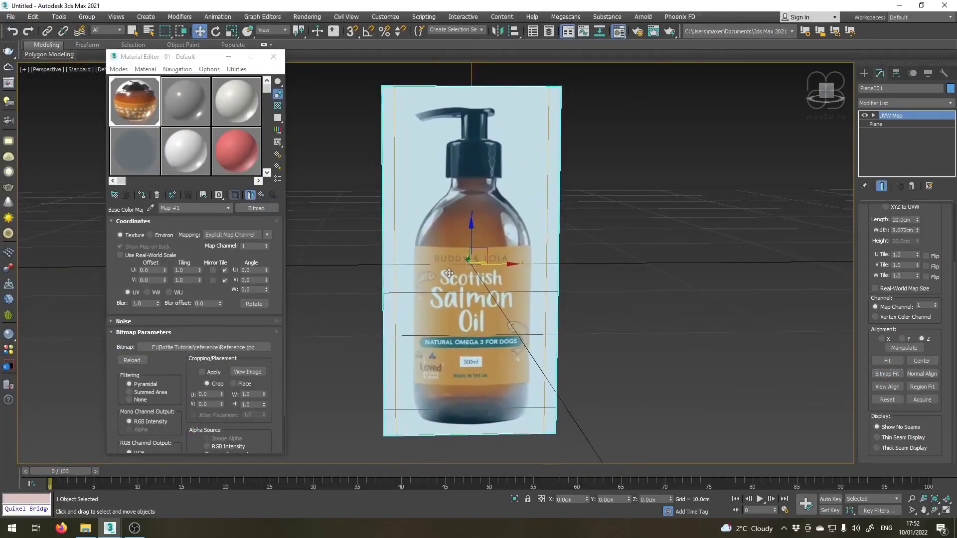
{"action": "scroll", "coordinate": [450, 273], "scroll_direction": "down", "scroll_amount": 4}
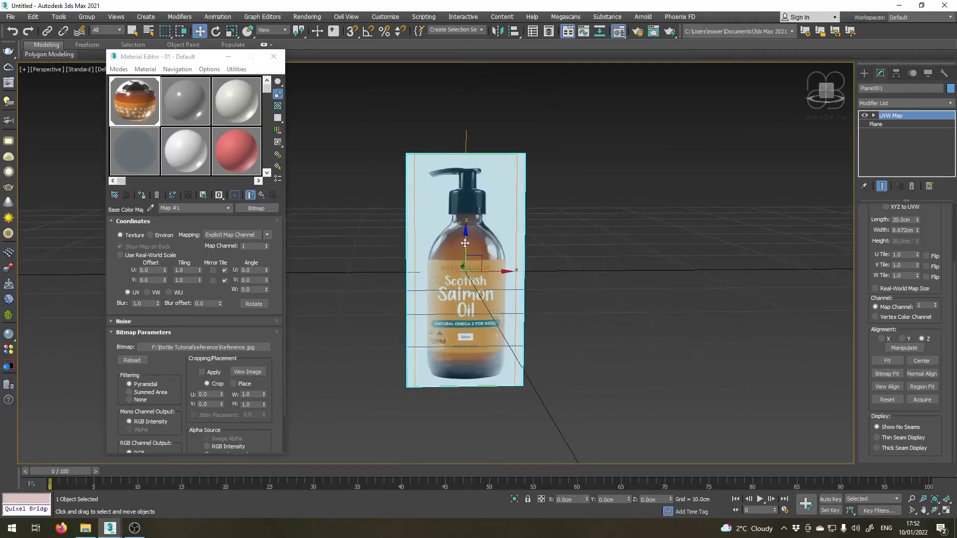
{"action": "left_click_drag", "start_coordinate": [464, 245], "coordinate": [447, 139]}
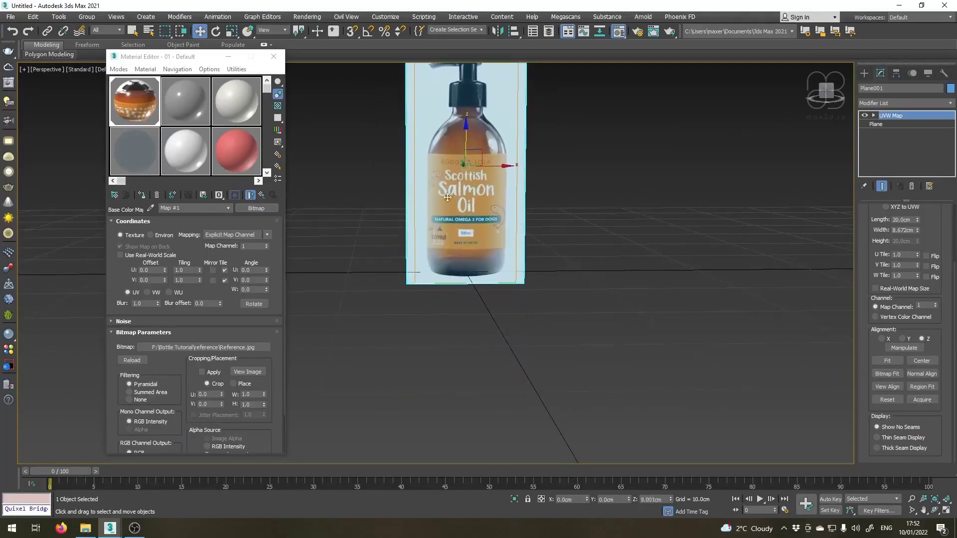
{"action": "middle_click_drag", "start_coordinate": [449, 197], "coordinate": [495, 282], "text": "alt"}
{"action": "scroll", "coordinate": [483, 252], "scroll_direction": "up", "scroll_amount": 3}
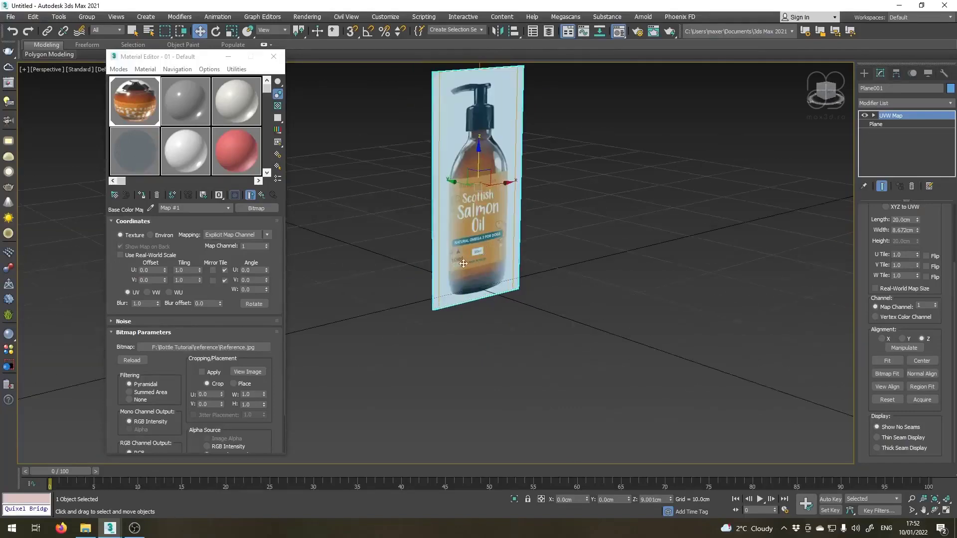
{"action": "middle_click_drag", "start_coordinate": [404, 243], "coordinate": [447, 267]}
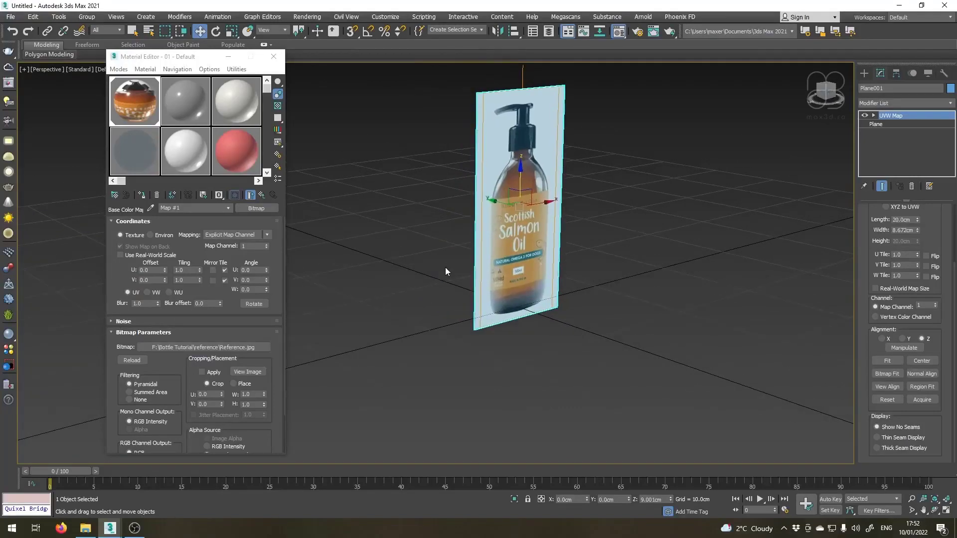
{"action": "scroll", "coordinate": [529, 185], "scroll_direction": "up", "scroll_amount": 4}
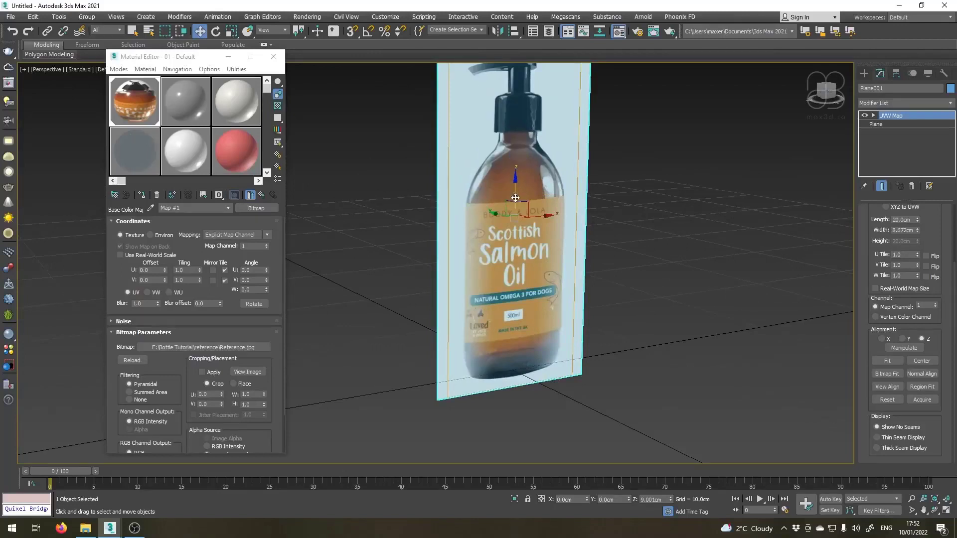
{"action": "left_click_drag", "start_coordinate": [515, 190], "coordinate": [513, 181]}
Switch to a shaded Front view framed on the plane and fine-tune its height to about 9.19 cm in Z.
{"action": "key", "text": "f"}
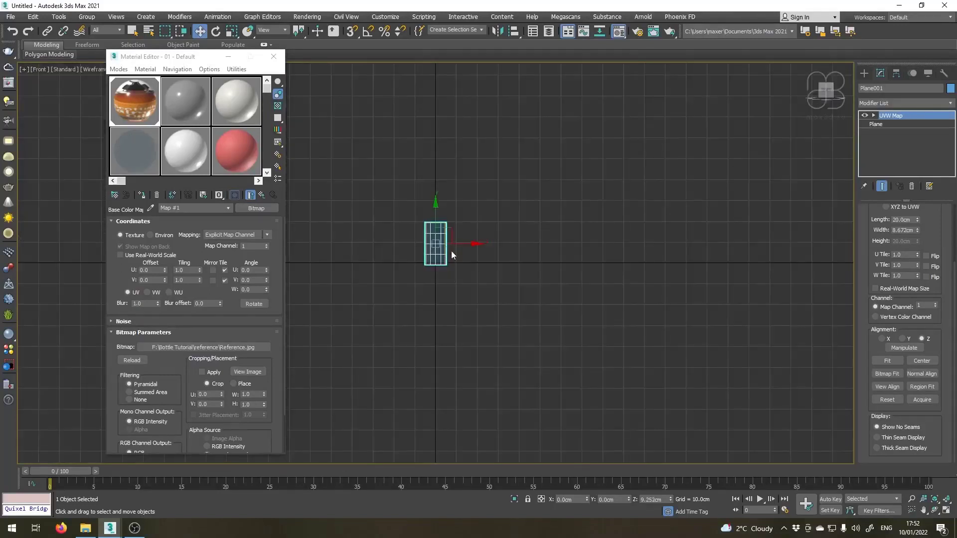
{"action": "key", "text": "z"}
{"action": "key", "text": "F3"}
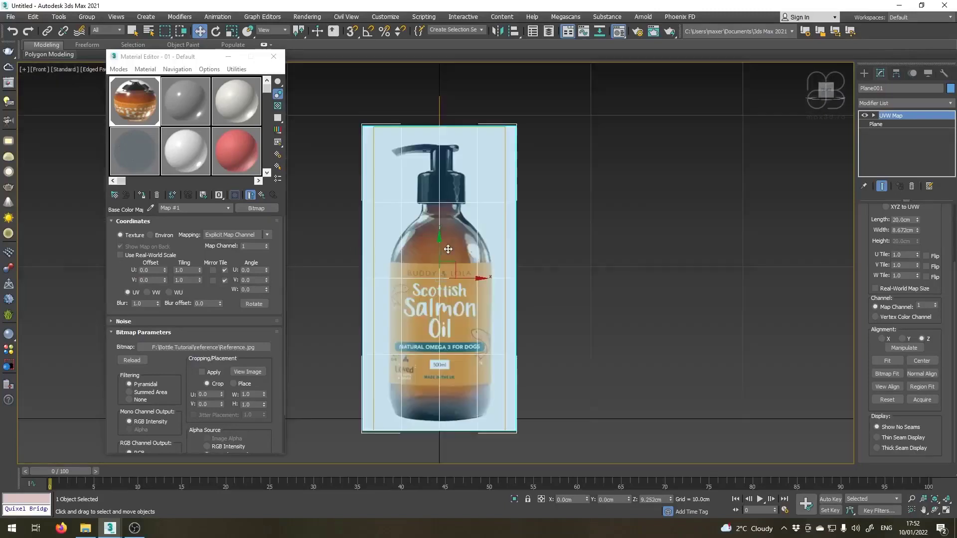
{"action": "scroll", "coordinate": [446, 249], "scroll_direction": "up", "scroll_amount": 1}
{"action": "scroll", "coordinate": [436, 244], "scroll_direction": "down", "scroll_amount": 1}
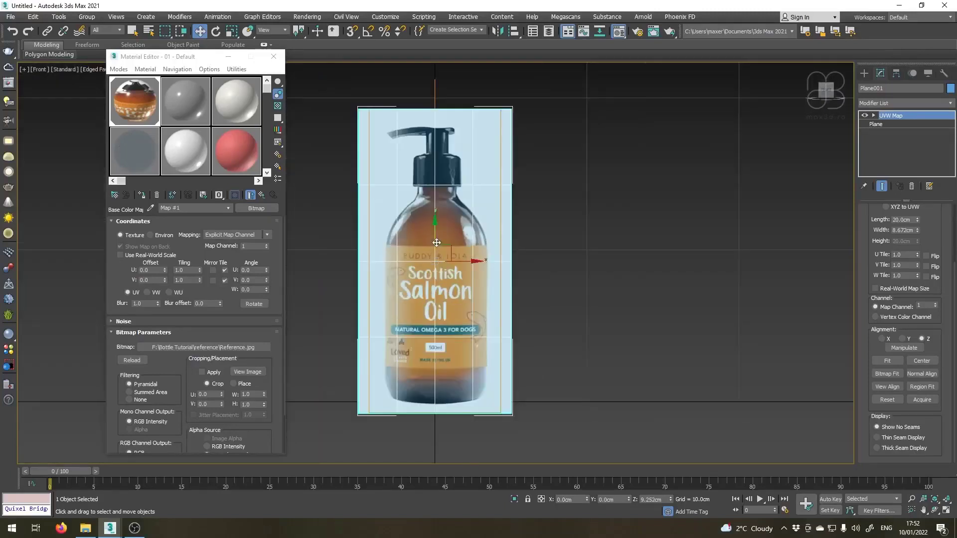
{"action": "left_click_drag", "start_coordinate": [436, 243], "coordinate": [436, 244]}
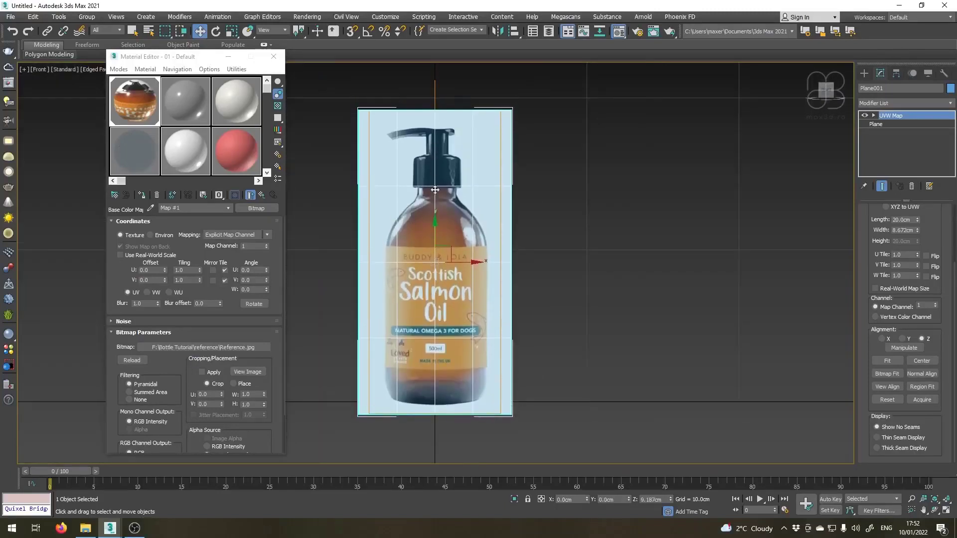
Shift the UVW Map gizmo to about -0.15 cm in X to centre the bottle image on the plane's vertical midline.
{"action": "scroll", "coordinate": [349, 167], "scroll_direction": "up", "scroll_amount": 6}
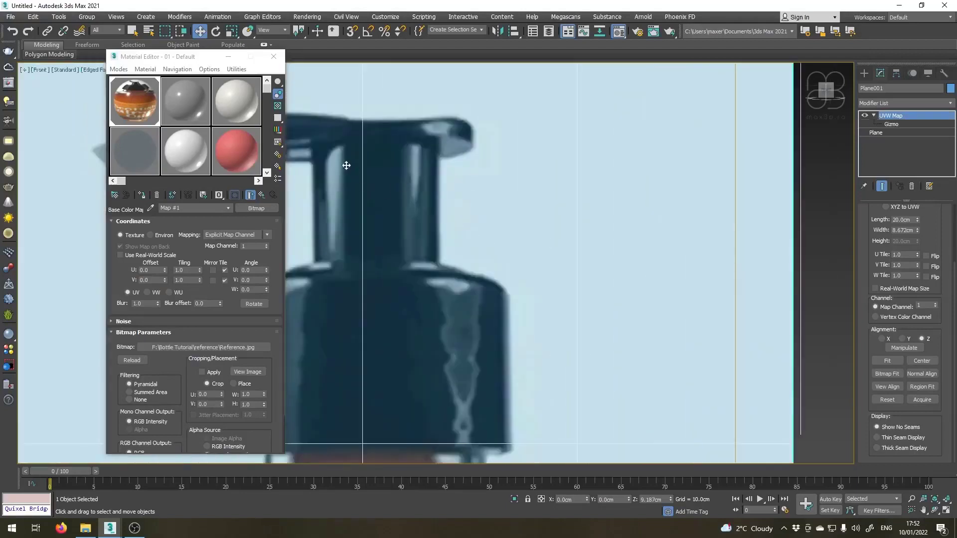
{"action": "scroll", "coordinate": [367, 189], "scroll_direction": "down", "scroll_amount": 6}
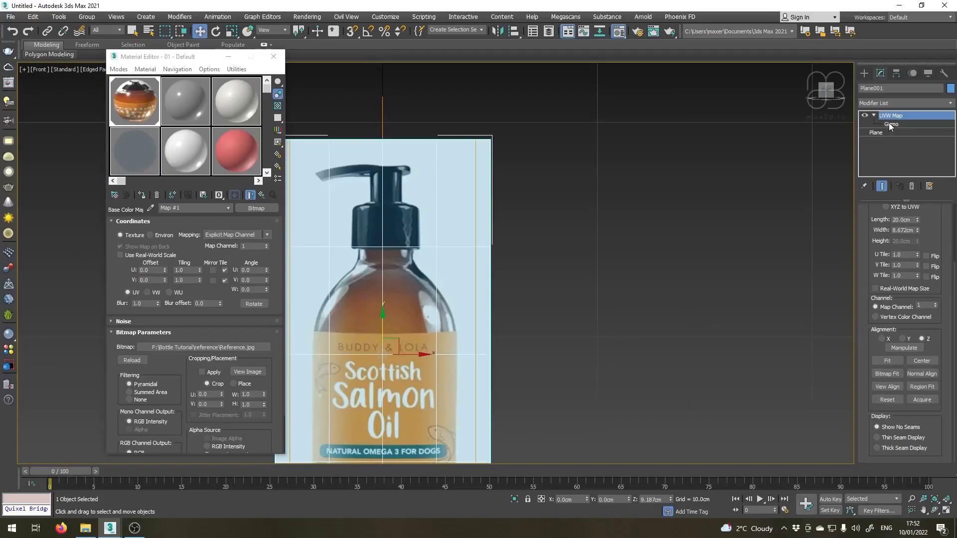
{"action": "left_click", "coordinate": [891, 124]}
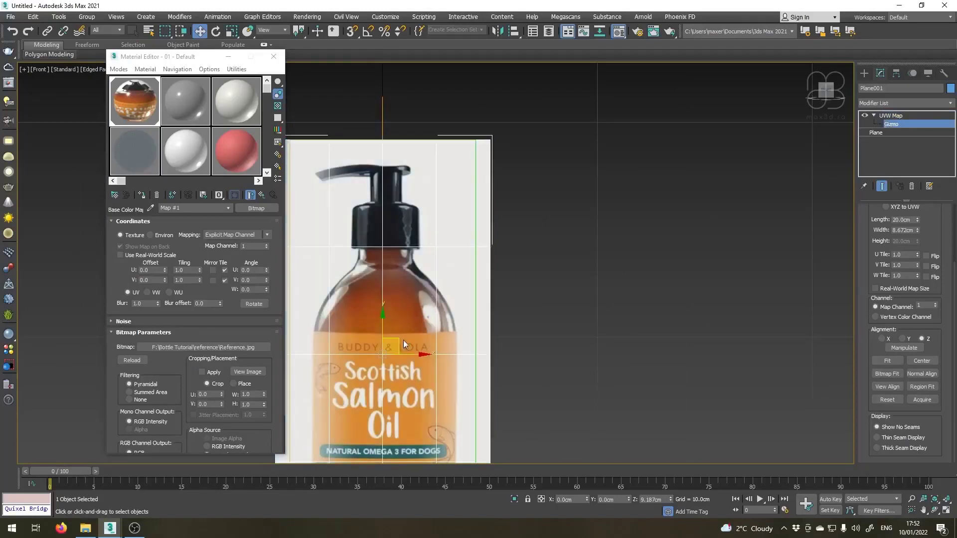
{"action": "left_click_drag", "start_coordinate": [411, 352], "coordinate": [408, 353]}
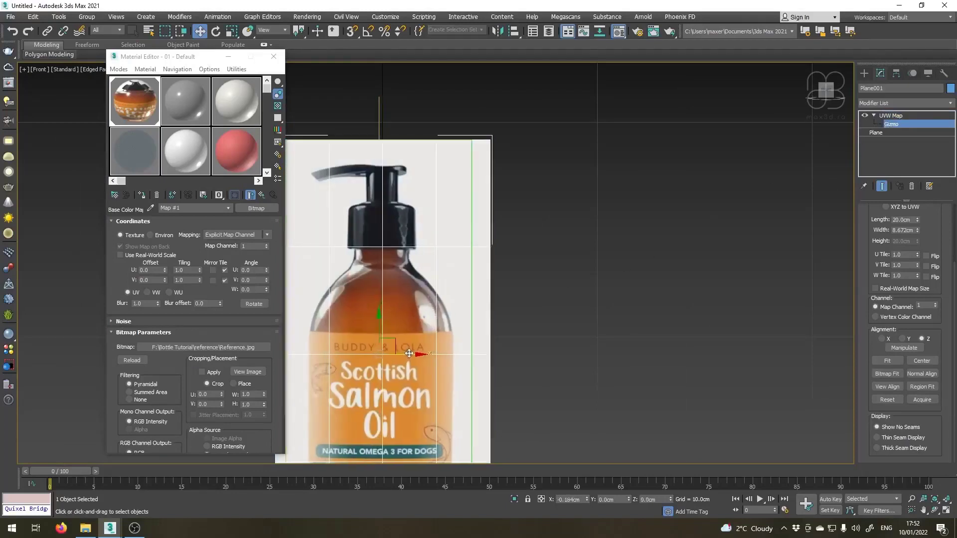
{"action": "scroll", "coordinate": [380, 226], "scroll_direction": "up", "scroll_amount": 2}
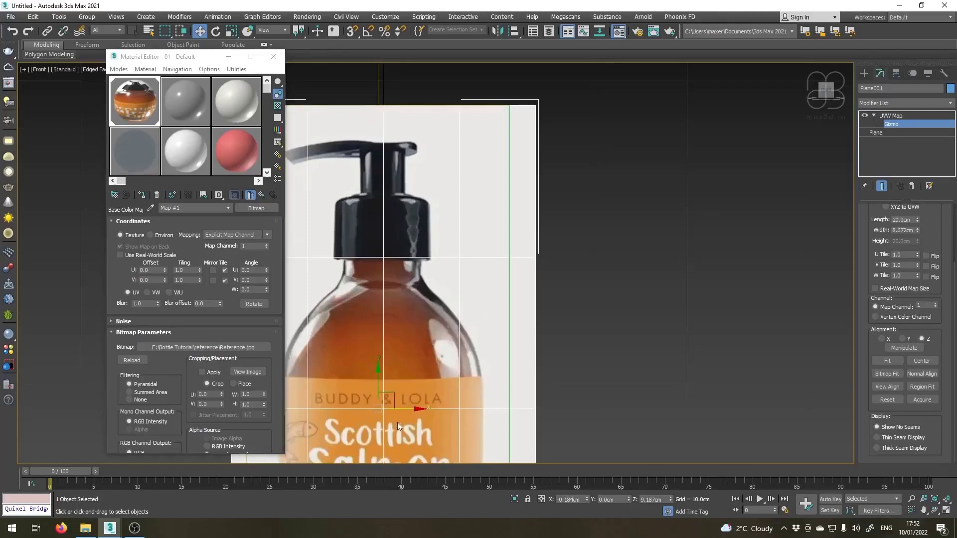
{"action": "left_click_drag", "start_coordinate": [409, 410], "coordinate": [410, 409]}
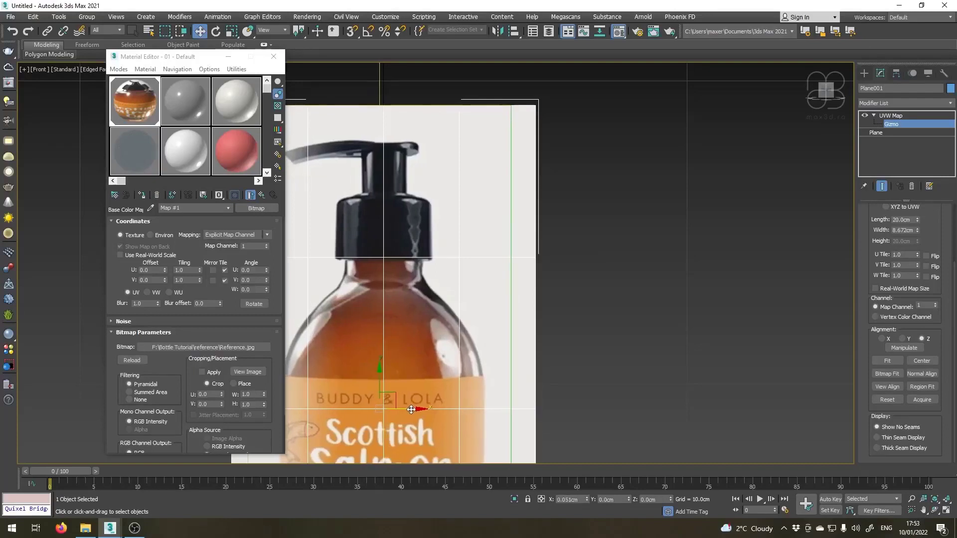
{"action": "scroll", "coordinate": [391, 177], "scroll_direction": "down", "scroll_amount": 2}
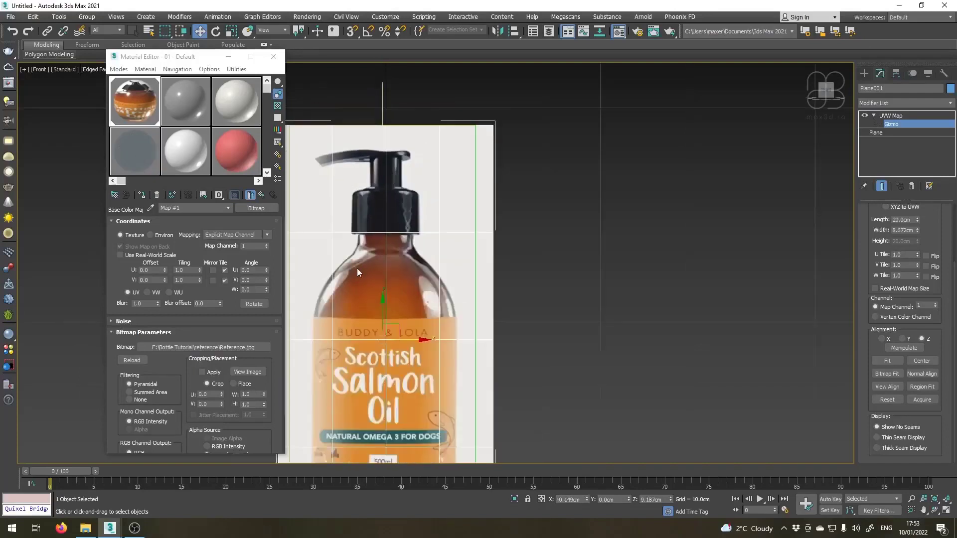
{"action": "middle_click_drag", "start_coordinate": [379, 269], "coordinate": [382, 198]}
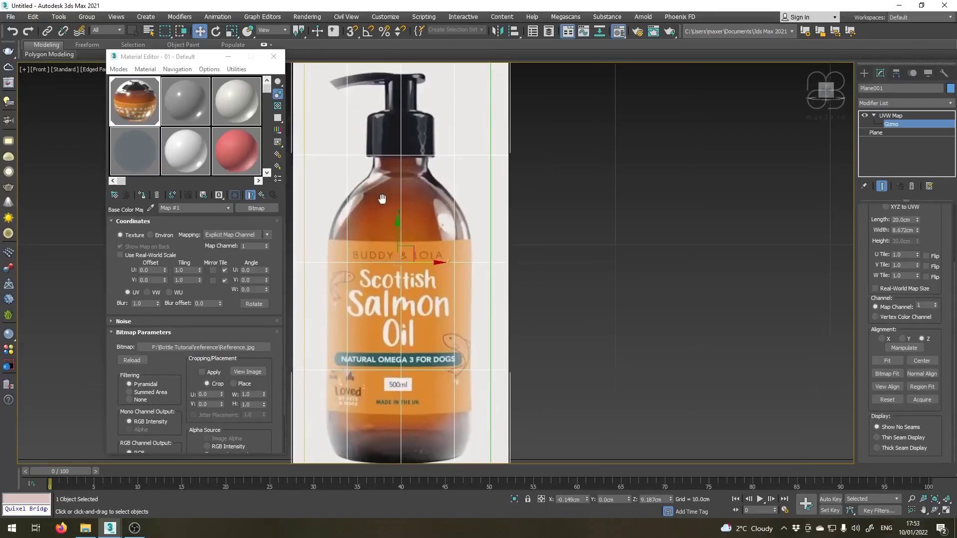
{"action": "left_click", "coordinate": [874, 116]}
Freeze the reference plane through its object properties with Show Frozen in Gray turned off.
{"action": "scroll", "coordinate": [619, 272], "scroll_direction": "down", "scroll_amount": 5}
{"action": "scroll", "coordinate": [468, 271], "scroll_direction": "up", "scroll_amount": 3}
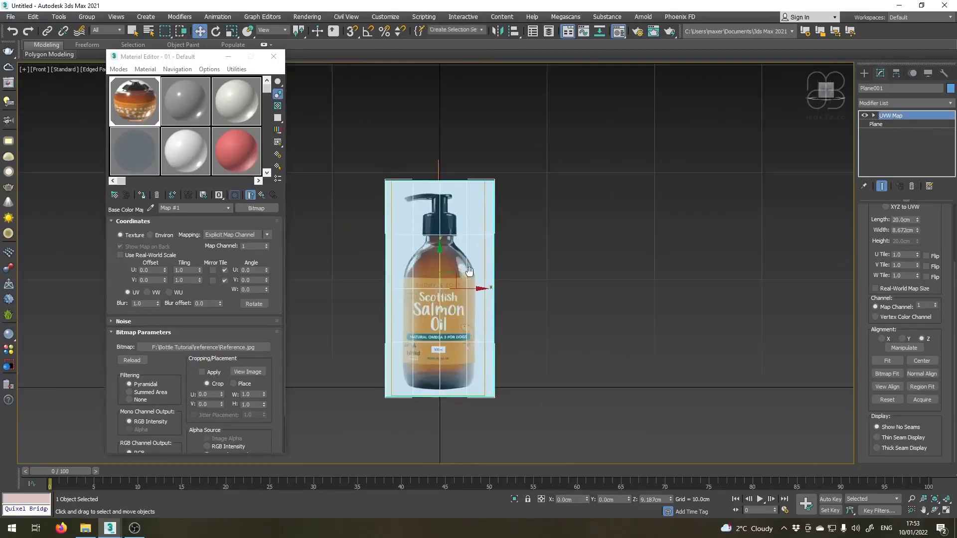
{"action": "scroll", "coordinate": [468, 271], "scroll_direction": "up", "scroll_amount": 3}
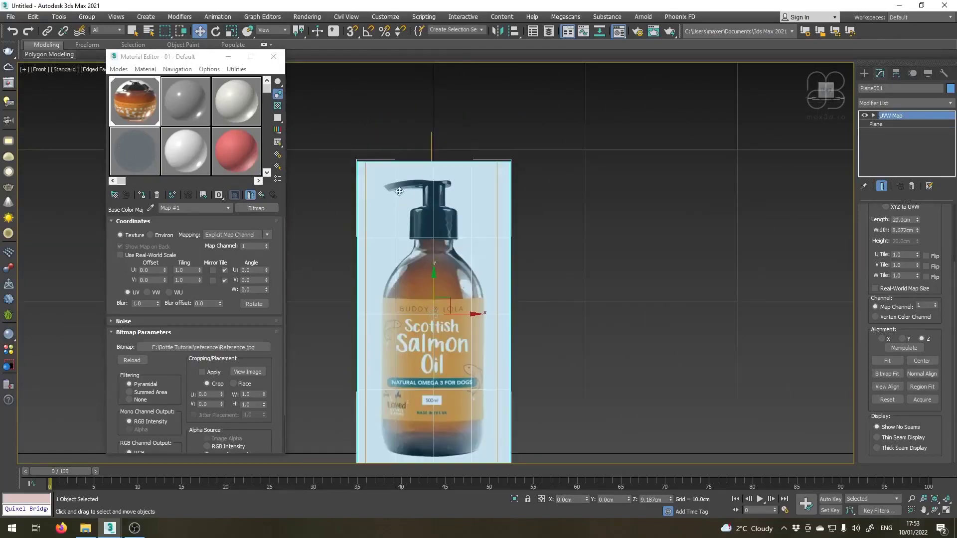
{"action": "middle_click_drag", "start_coordinate": [397, 231], "coordinate": [414, 200]}
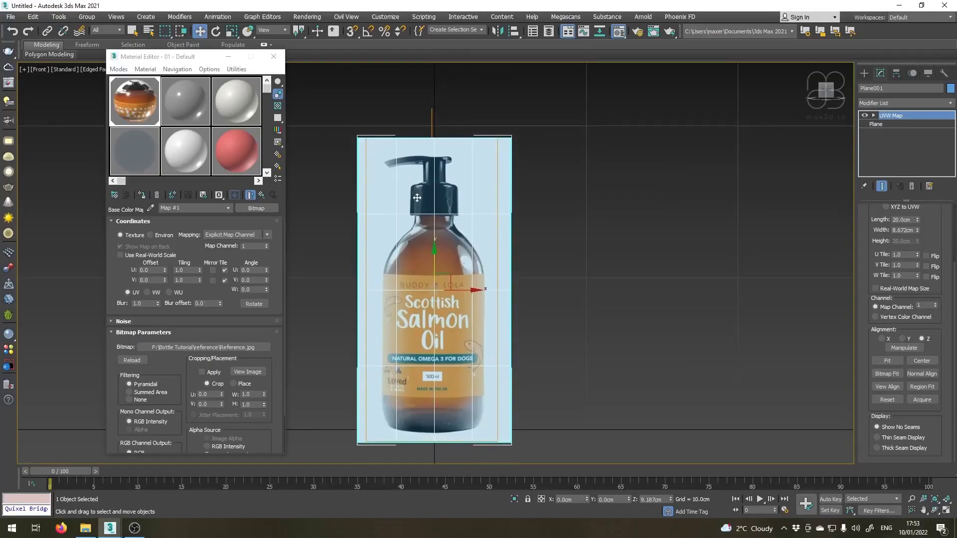
{"action": "right_click", "coordinate": [444, 179]}
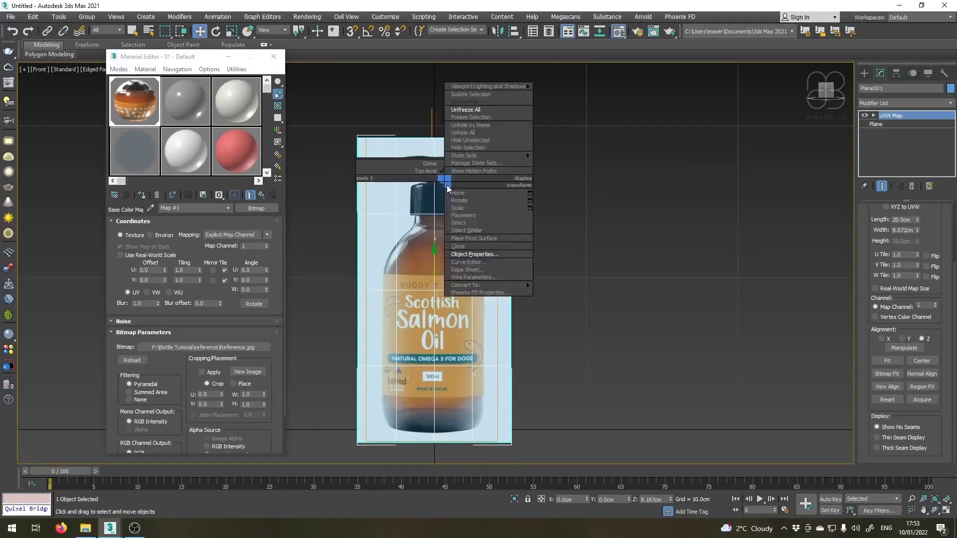
{"action": "left_click", "coordinate": [478, 254]}
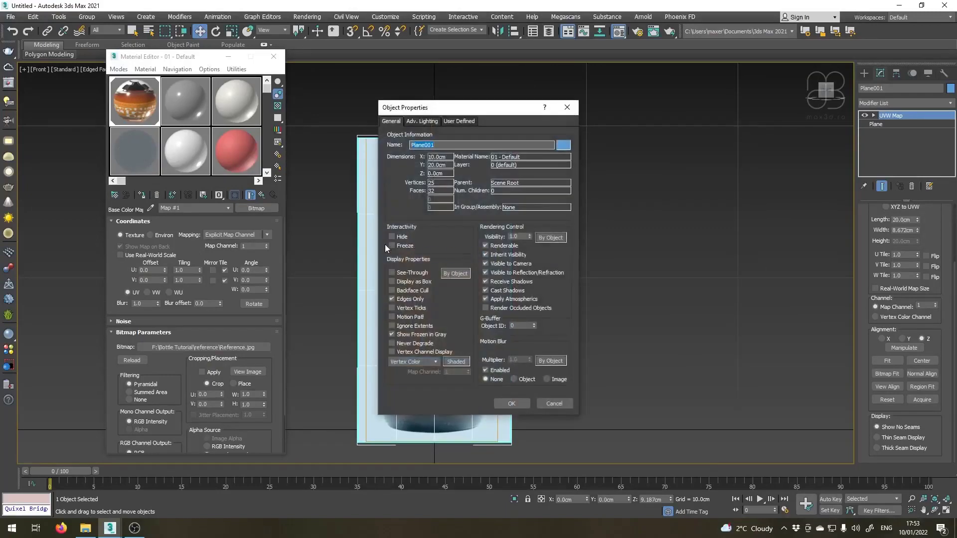
{"action": "left_click", "coordinate": [392, 246]}
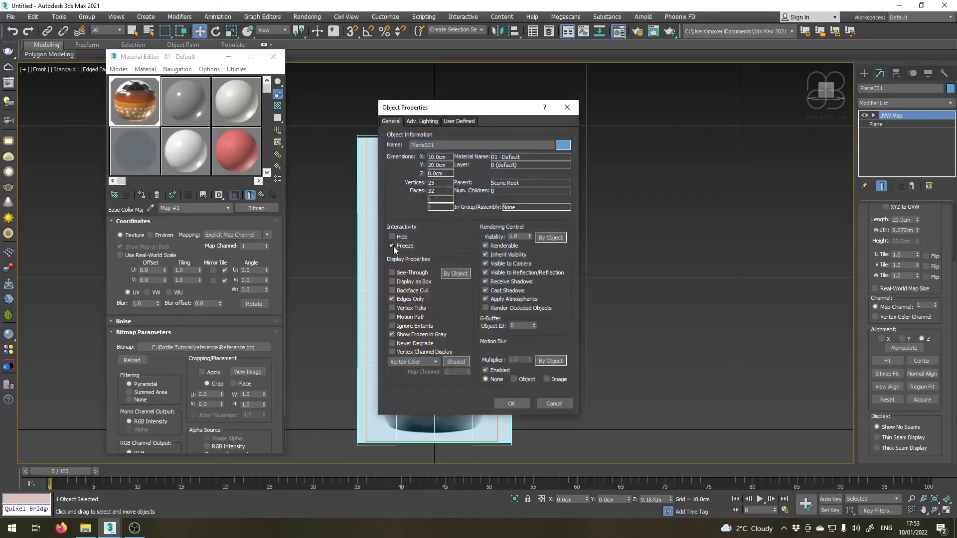
{"action": "left_click", "coordinate": [392, 335]}
{"action": "left_click", "coordinate": [513, 405]}
Freeze the reference plane through its object properties with Show Frozen in Gray enabled, and unfreeze all objects.
{"action": "right_click", "coordinate": [401, 213]}
{"action": "left_click", "coordinate": [417, 282]}
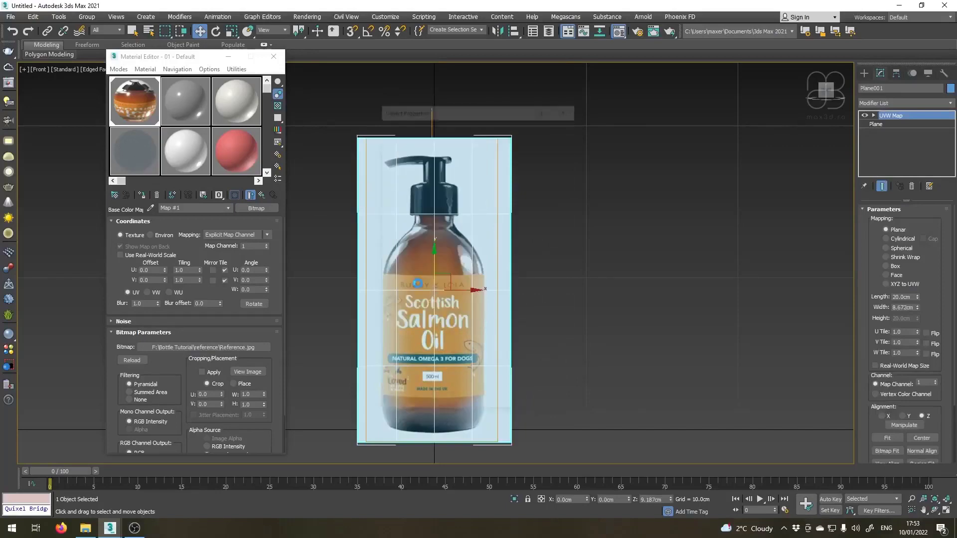
{"action": "left_click", "coordinate": [393, 246]}
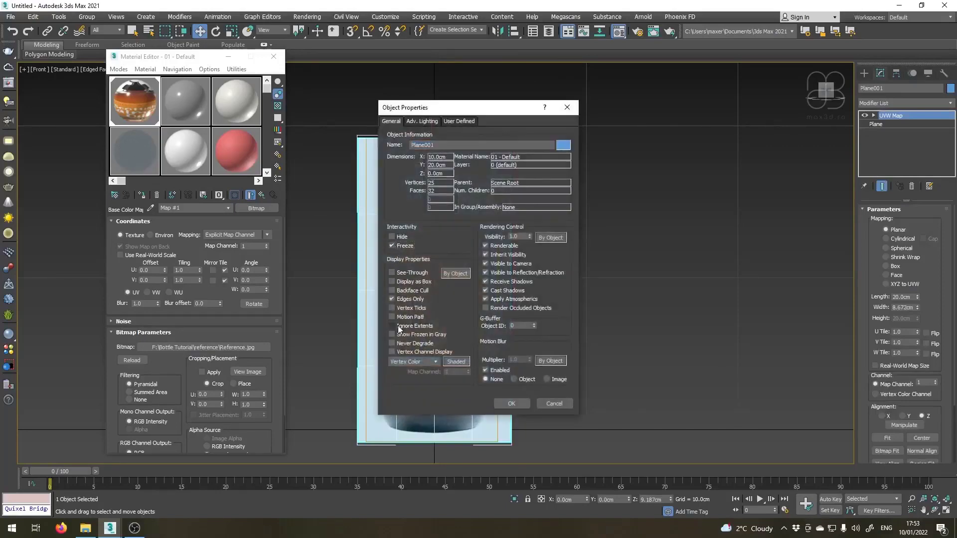
{"action": "left_click", "coordinate": [393, 334]}
{"action": "left_click", "coordinate": [511, 405]}
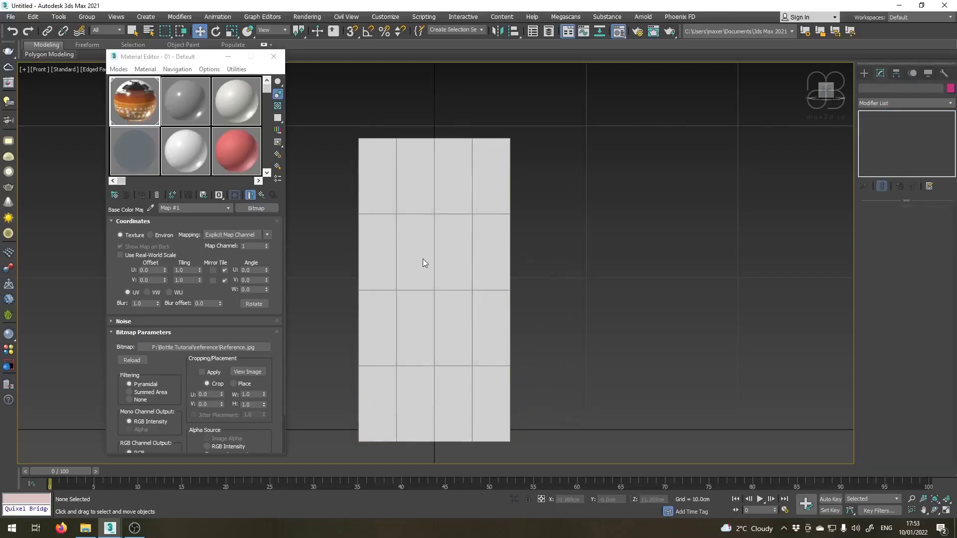
{"action": "right_click", "coordinate": [445, 232]}
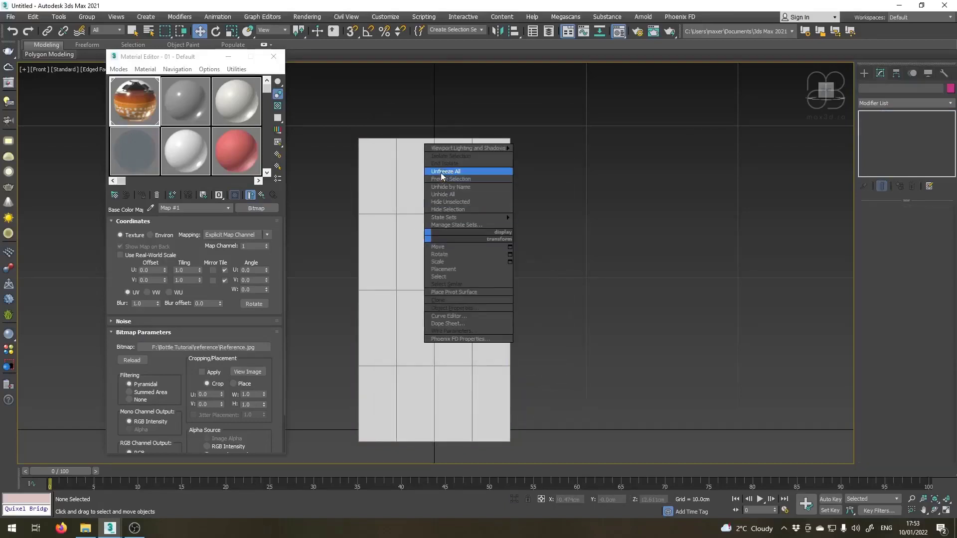
{"action": "left_click", "coordinate": [441, 172]}
Freeze the reference plane through its object properties with Show Frozen in Gray turned off.
{"action": "right_click", "coordinate": [430, 221]}
{"action": "left_click", "coordinate": [417, 221]}
{"action": "left_click", "coordinate": [417, 217]}
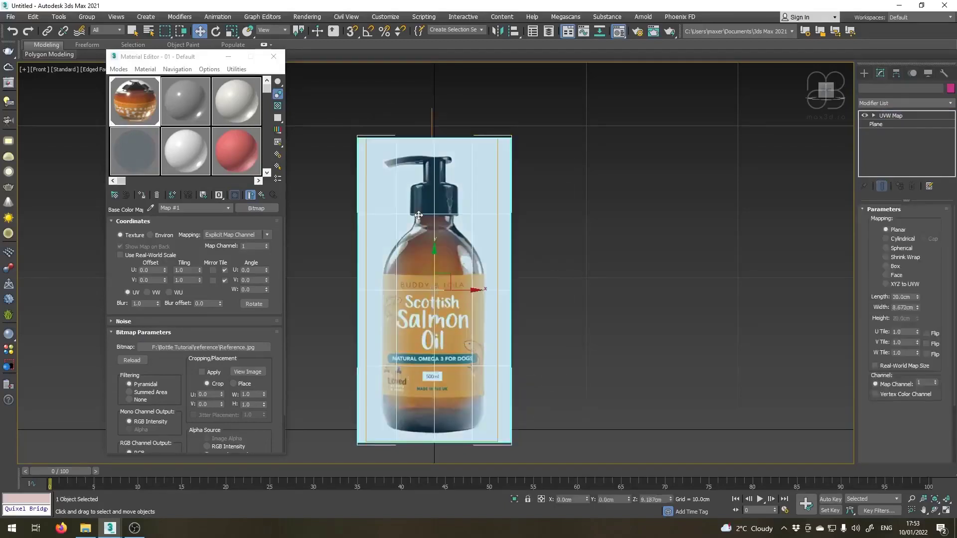
{"action": "right_click", "coordinate": [415, 212]}
{"action": "left_click", "coordinate": [445, 284]}
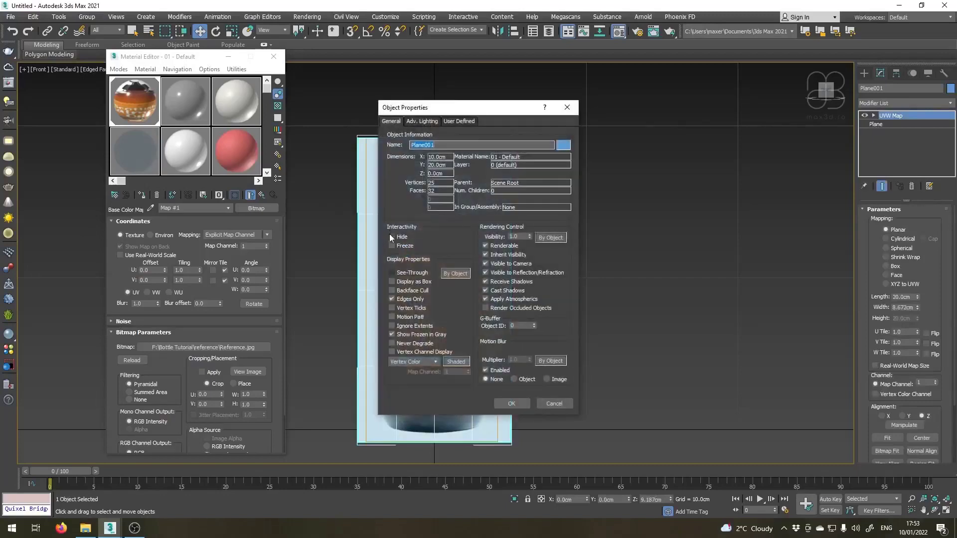
{"action": "left_click", "coordinate": [392, 334]}
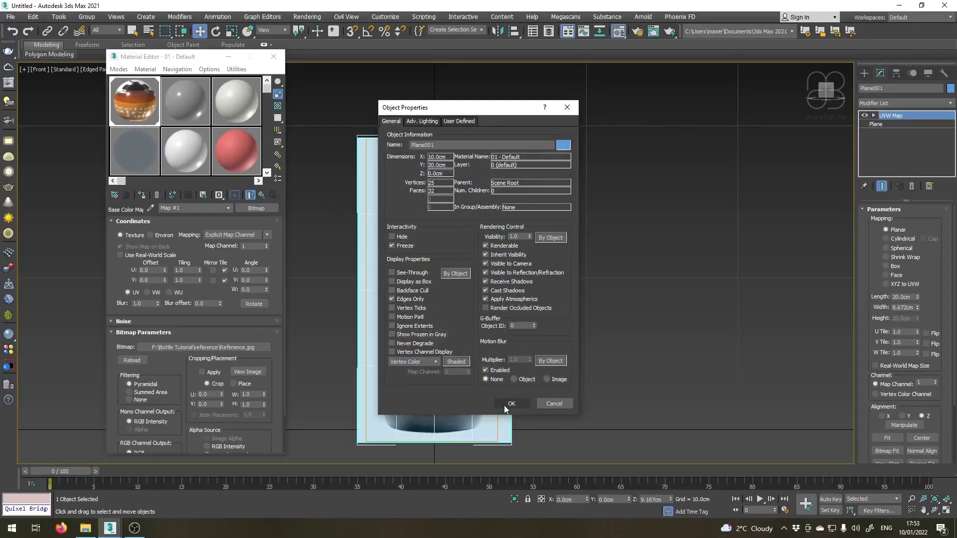
{"action": "left_click", "coordinate": [505, 404]}
Start a spline Line at the bottle's centre axis: about 0.74 cm across, about 1.49 cm down the pump neck, and out to the cap's shoulder corner.
{"action": "scroll", "coordinate": [463, 309], "scroll_direction": "up", "scroll_amount": 10}
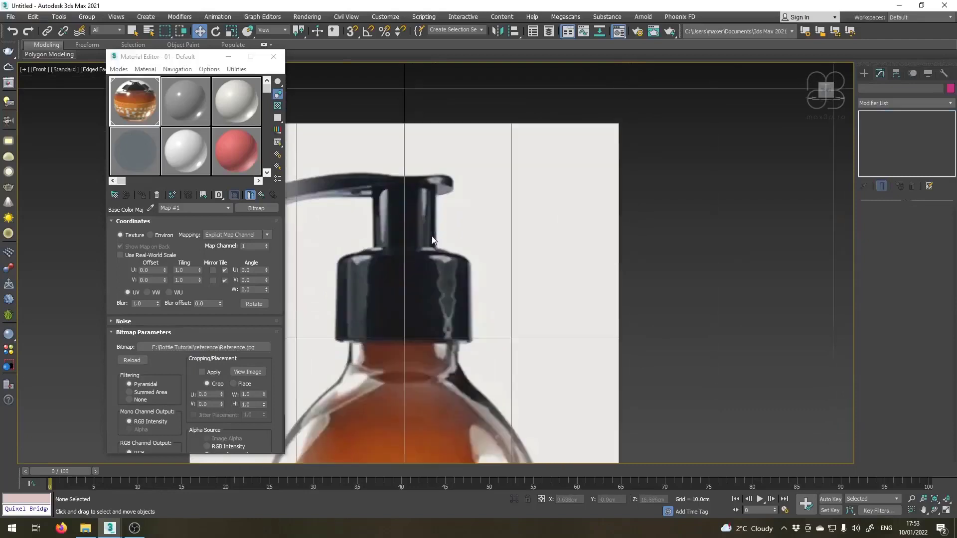
{"action": "left_click", "coordinate": [863, 75]}
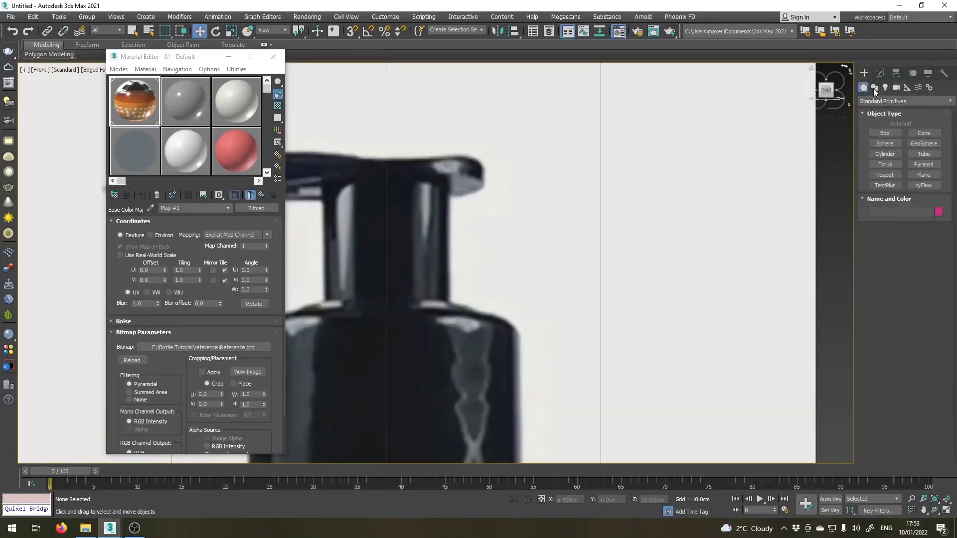
{"action": "left_click", "coordinate": [873, 88]}
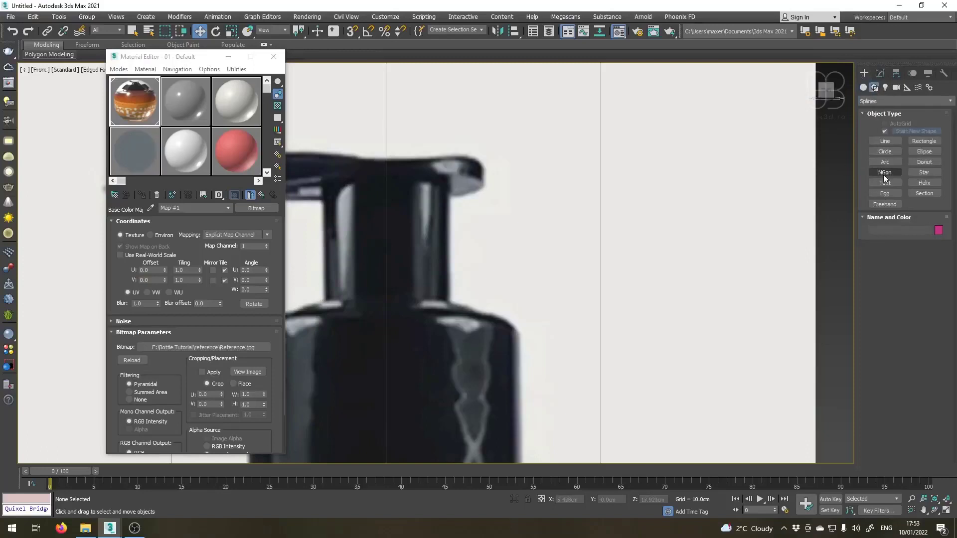
{"action": "left_click", "coordinate": [884, 141]}
{"action": "scroll", "coordinate": [363, 176], "scroll_direction": "up", "scroll_amount": 4}
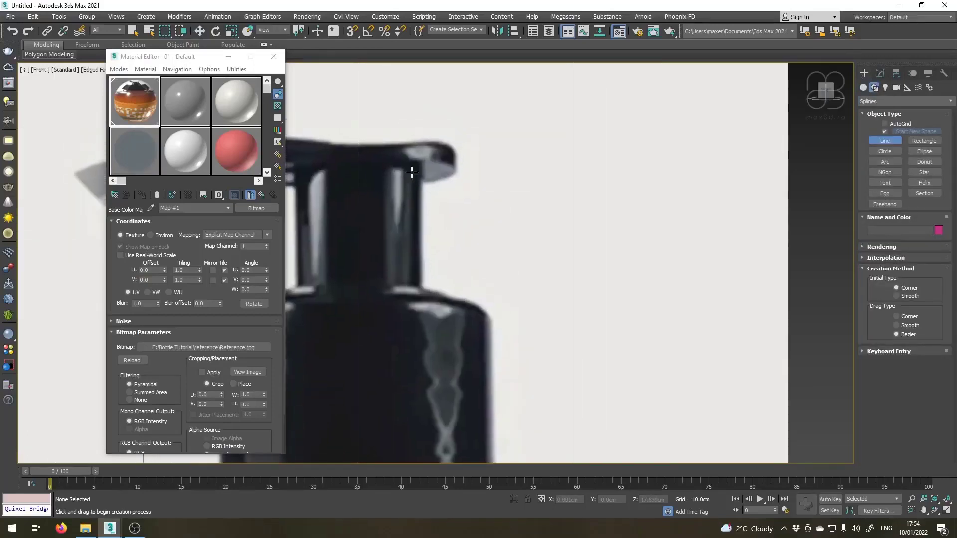
{"action": "scroll", "coordinate": [472, 314], "scroll_direction": "down", "scroll_amount": 5}
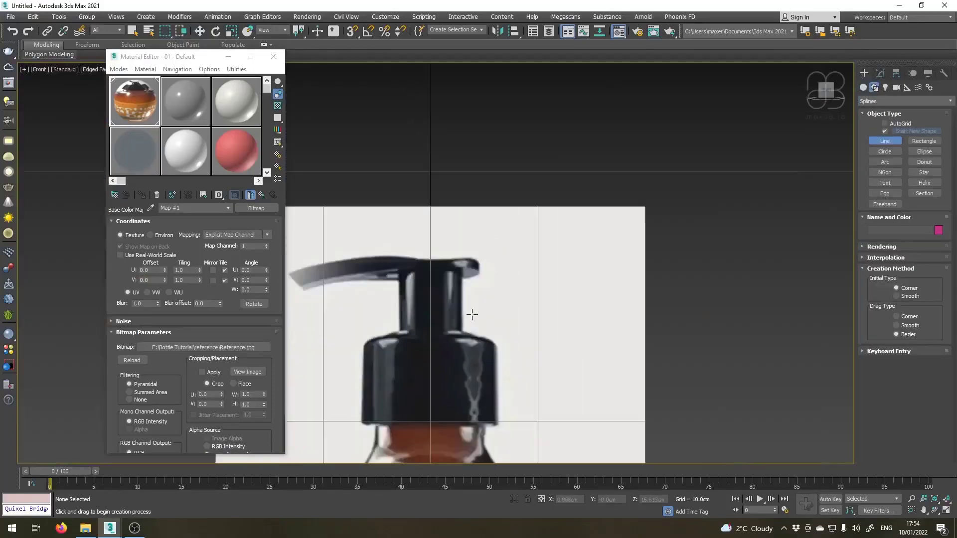
{"action": "middle_click_drag", "start_coordinate": [497, 401], "coordinate": [448, 304]}
{"action": "scroll", "coordinate": [387, 236], "scroll_direction": "up", "scroll_amount": 4}
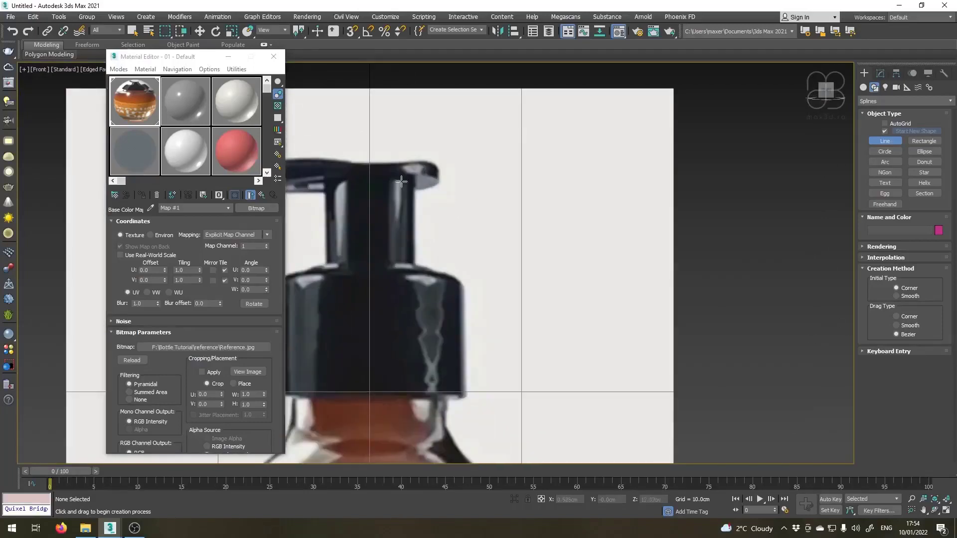
{"action": "scroll", "coordinate": [388, 236], "scroll_direction": "up", "scroll_amount": 2}
{"action": "middle_click_drag", "start_coordinate": [359, 173], "coordinate": [379, 187]}
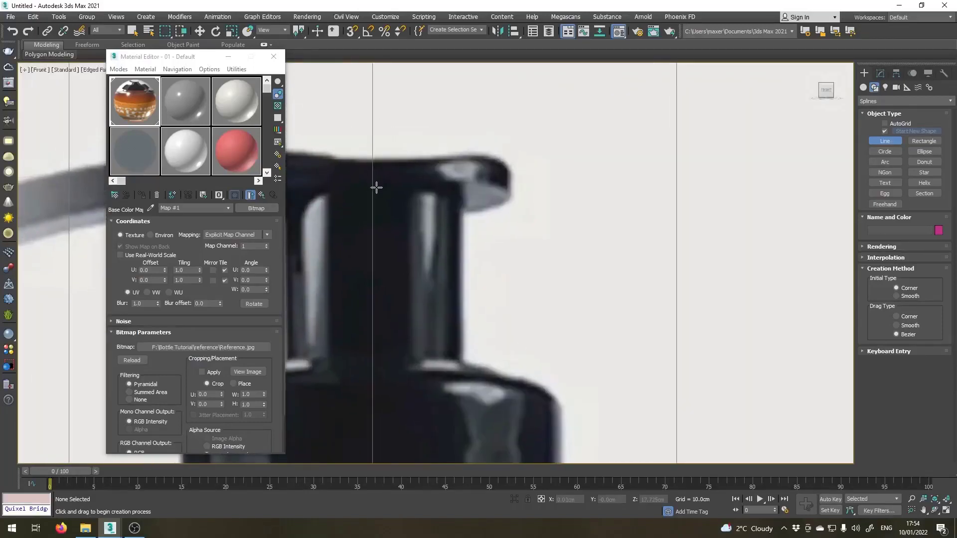
{"action": "left_click", "coordinate": [371, 184]}
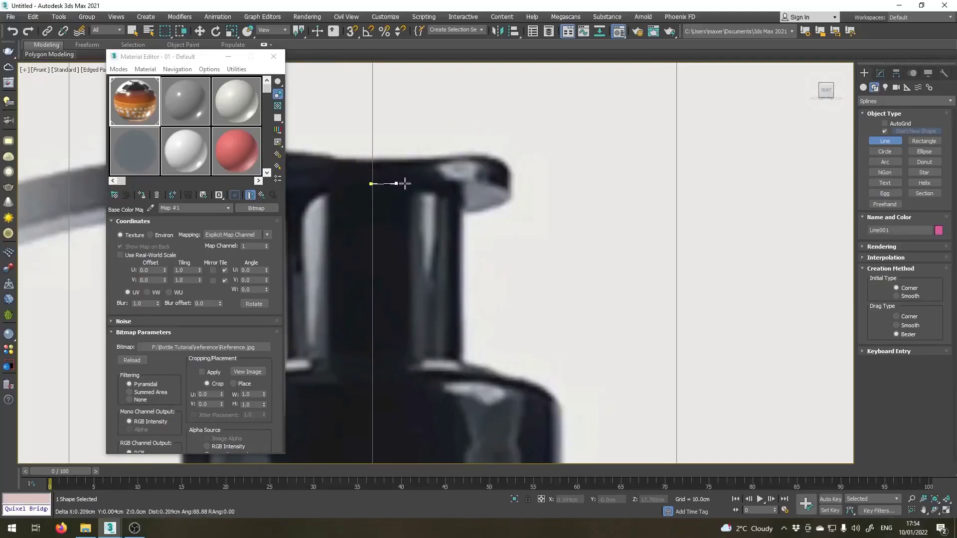
{"action": "left_click", "coordinate": [460, 185]}
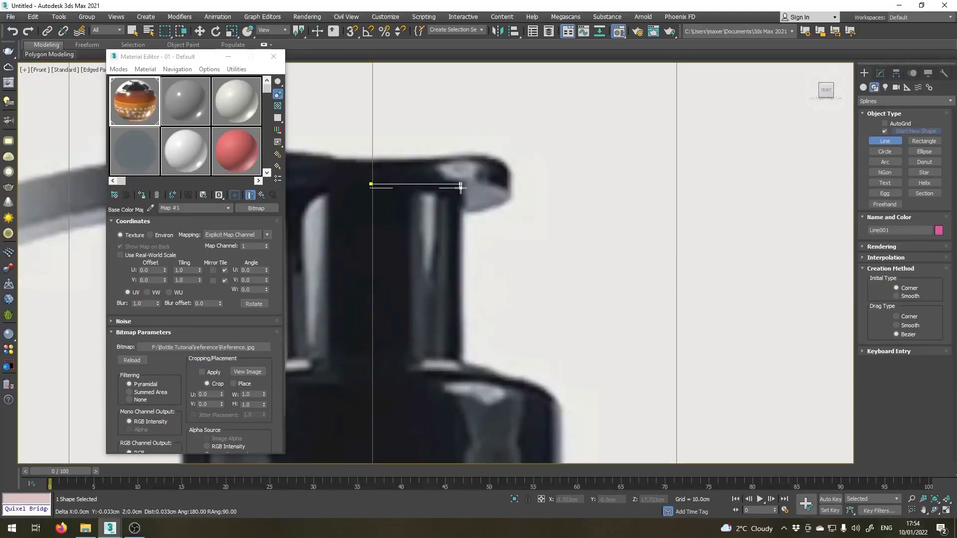
{"action": "left_click", "coordinate": [461, 365]}
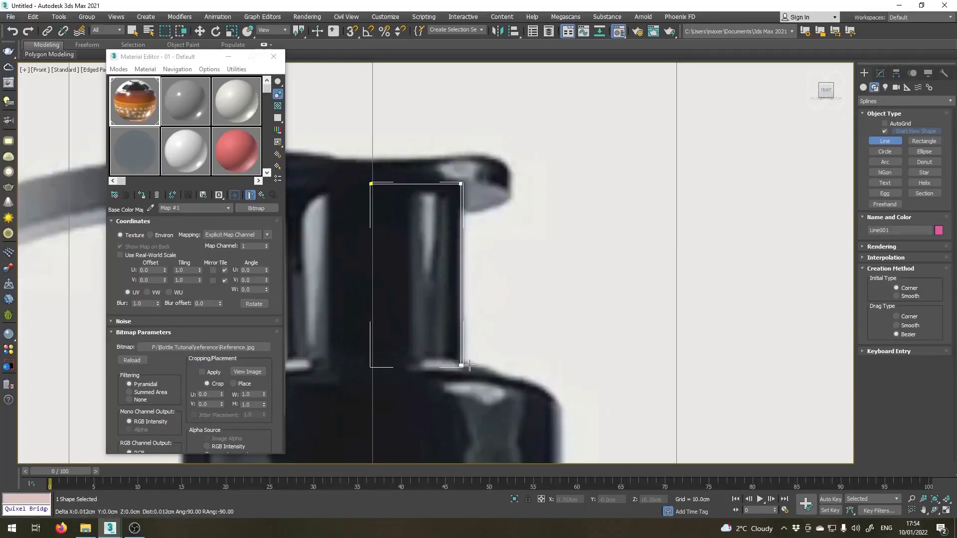
{"action": "left_click", "coordinate": [558, 391]}
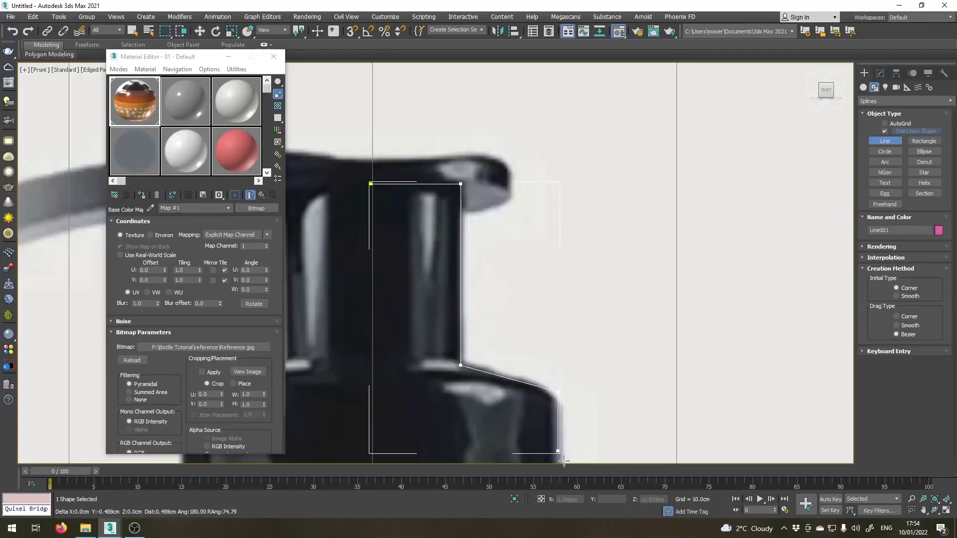
Continue the line about 1.95 cm down the cap's wall, about 0.2 cm inward and up inside the cap, end it, and hide the selection brackets.
{"action": "scroll", "coordinate": [561, 438], "scroll_direction": "down", "scroll_amount": 5}
{"action": "scroll", "coordinate": [515, 368], "scroll_direction": "up", "scroll_amount": 4}
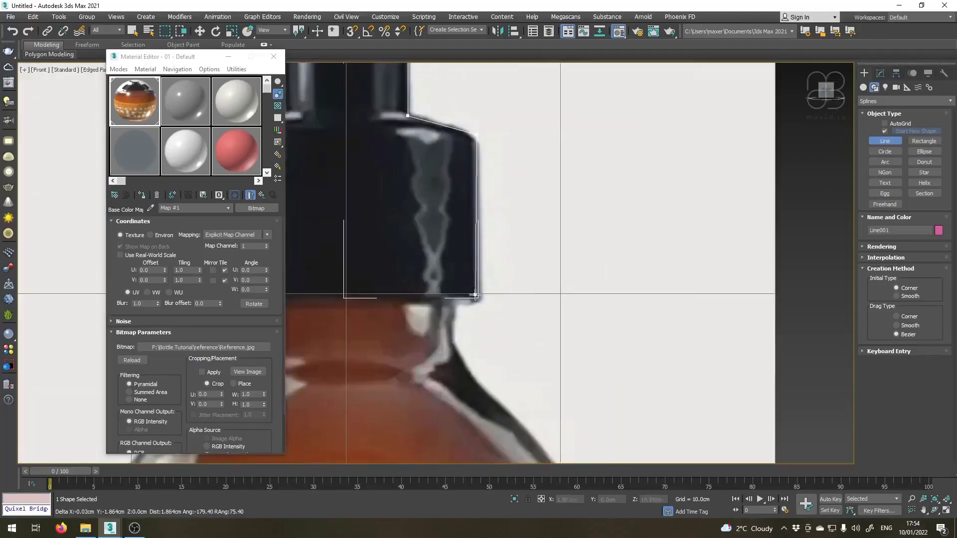
{"action": "scroll", "coordinate": [475, 295], "scroll_direction": "up", "scroll_amount": 2}
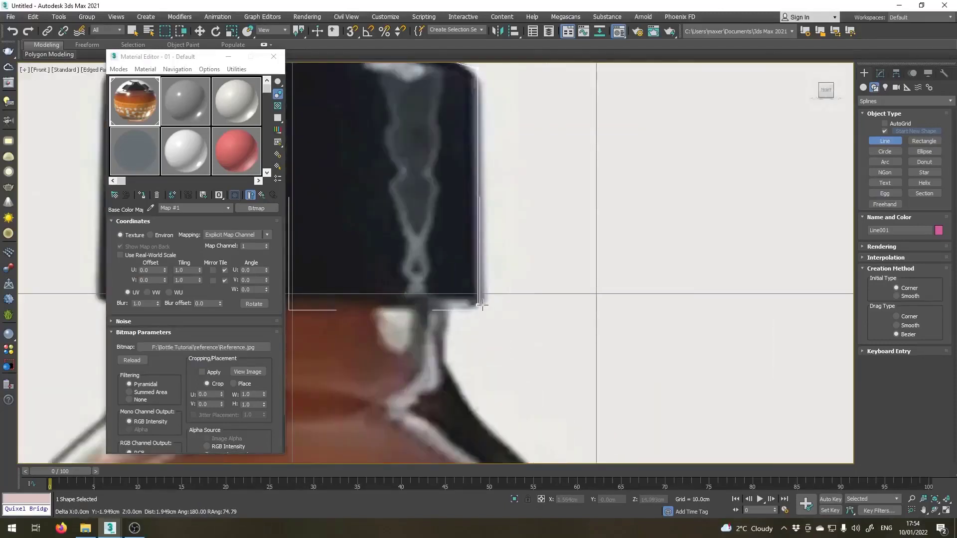
{"action": "left_click", "coordinate": [479, 304]}
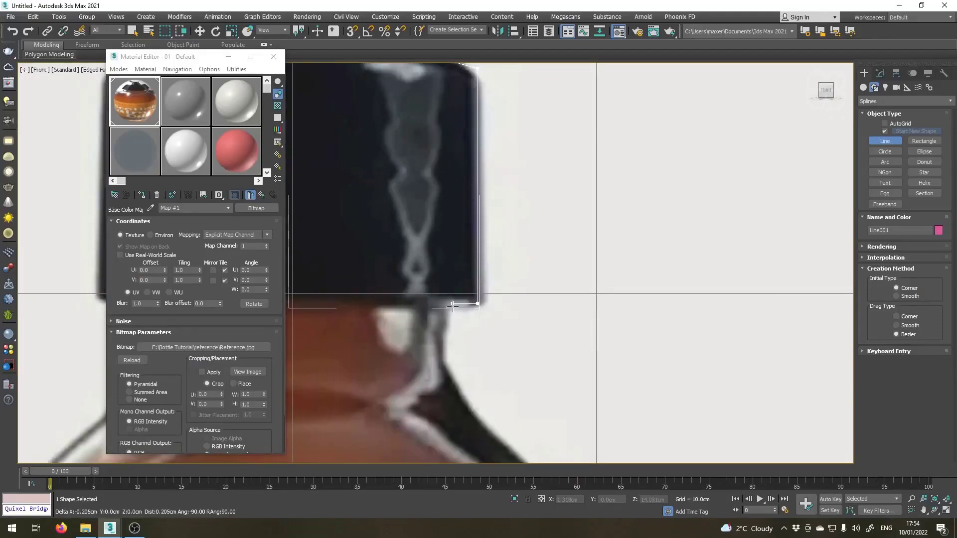
{"action": "left_click", "coordinate": [453, 305]}
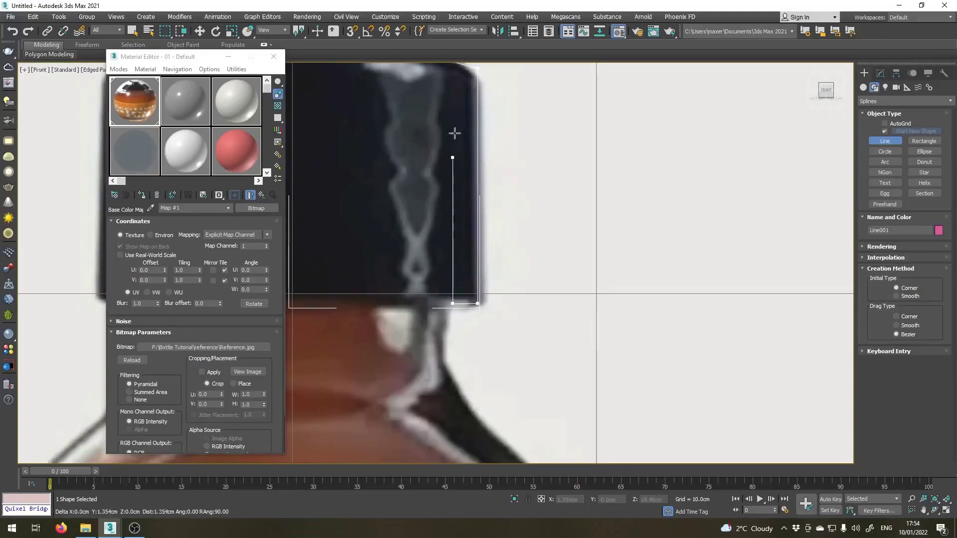
{"action": "left_click", "coordinate": [453, 109]}
{"action": "right_click", "coordinate": [453, 109]}
{"action": "scroll", "coordinate": [444, 207], "scroll_direction": "down", "scroll_amount": 4}
{"action": "middle_click_drag", "start_coordinate": [438, 155], "coordinate": [453, 241]}
{"action": "scroll", "coordinate": [479, 339], "scroll_direction": "up", "scroll_amount": 2}
{"action": "key", "text": "j"}
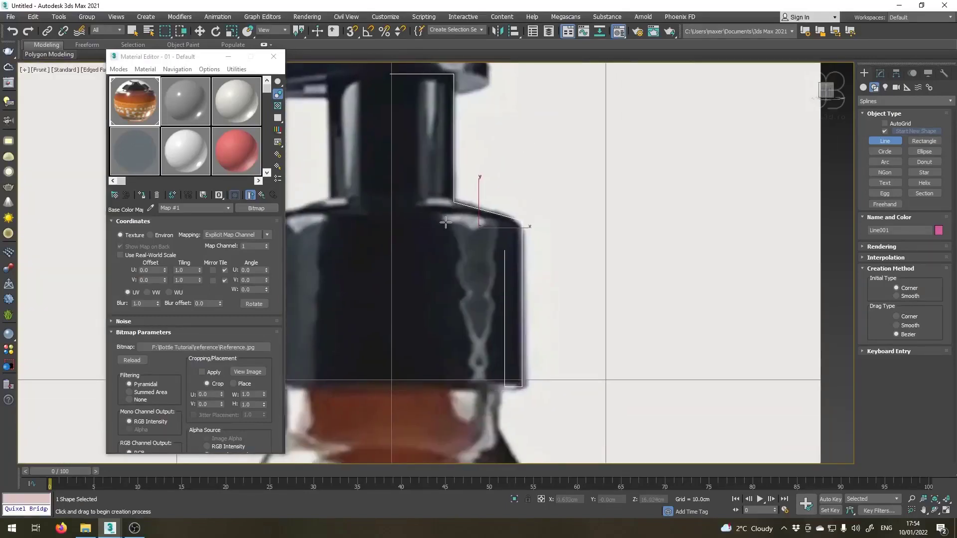
Edit the line's vertices and set the first vertex's X position to 0 cm so it sits on the centre axis.
{"action": "scroll", "coordinate": [389, 288], "scroll_direction": "down", "scroll_amount": 1}
{"action": "scroll", "coordinate": [468, 142], "scroll_direction": "up", "scroll_amount": 1}
{"action": "scroll", "coordinate": [364, 97], "scroll_direction": "up", "scroll_amount": 1}
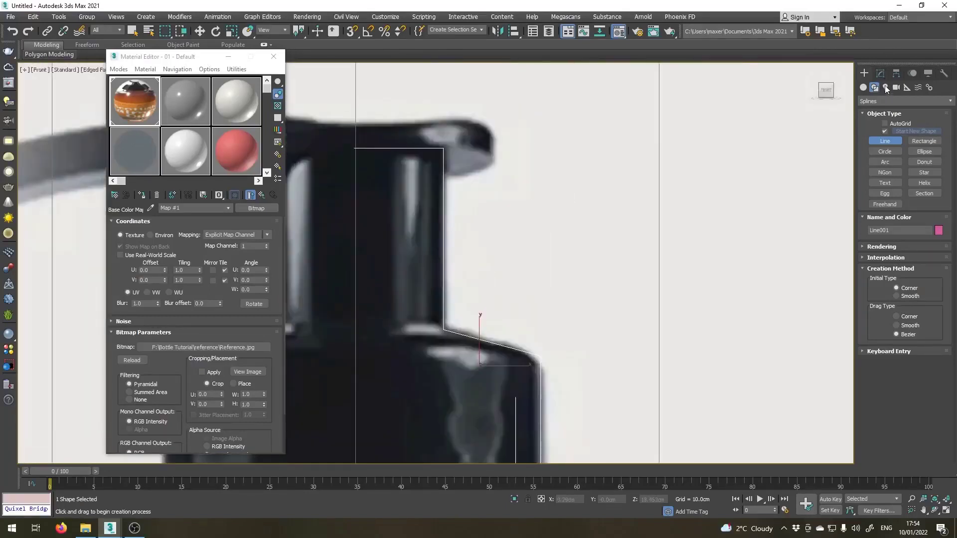
{"action": "left_click", "coordinate": [881, 74]}
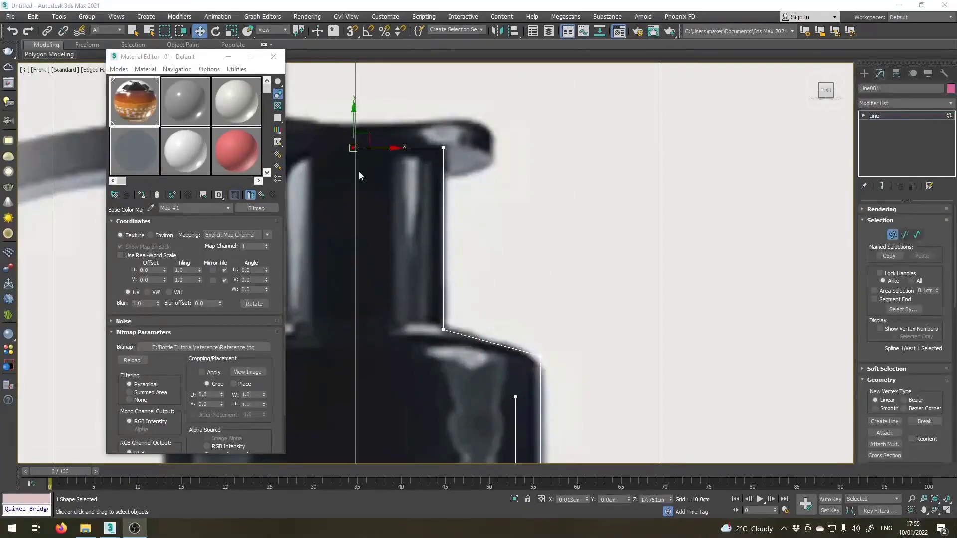
{"action": "scroll", "coordinate": [360, 175], "scroll_direction": "up", "scroll_amount": 2}
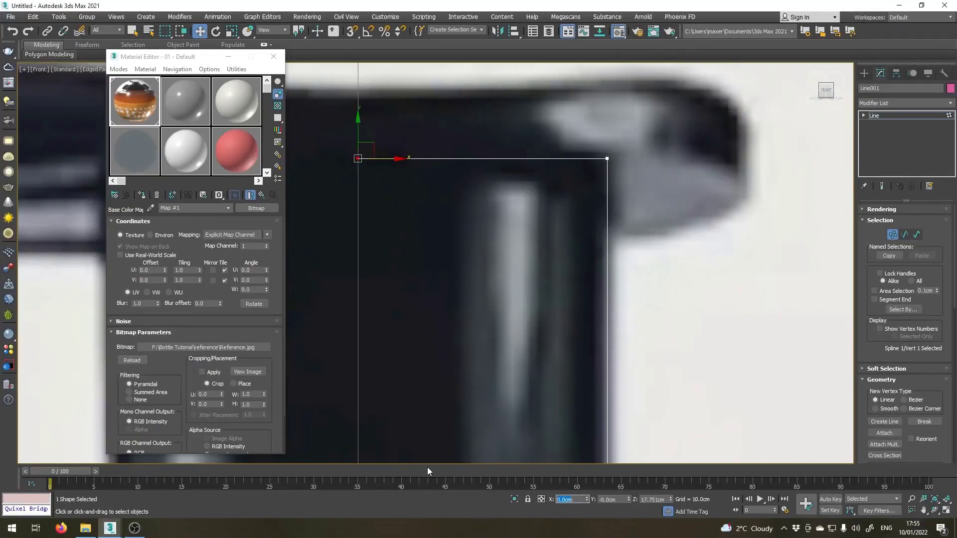
{"action": "right_click", "coordinate": [587, 498]}
Examine how the line's upper corner vertex and neck edge follow the pump in the reference image.
{"action": "scroll", "coordinate": [379, 66], "scroll_direction": "down", "scroll_amount": 4}
{"action": "middle_click_drag", "start_coordinate": [438, 169], "coordinate": [430, 211]}
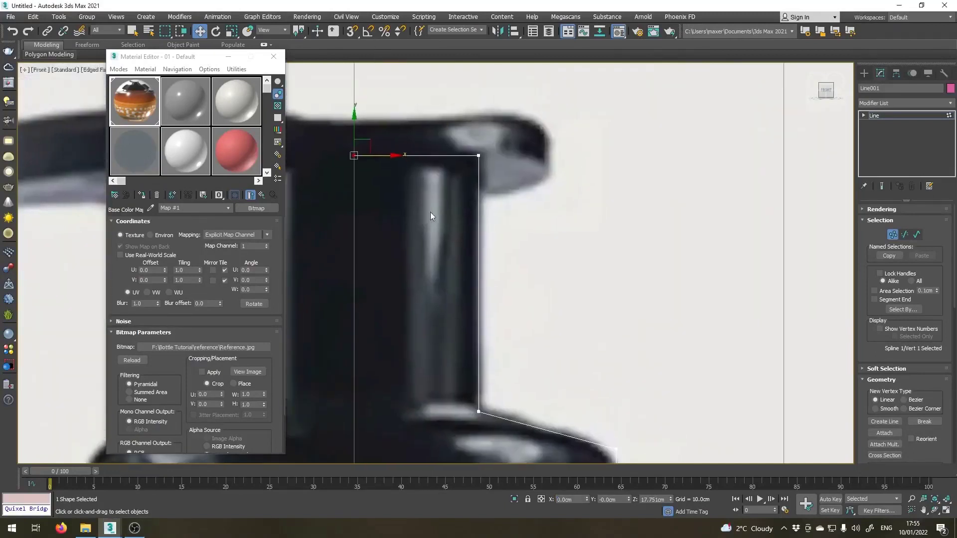
{"action": "scroll", "coordinate": [456, 161], "scroll_direction": "up", "scroll_amount": 2}
{"action": "left_click", "coordinate": [488, 150]}
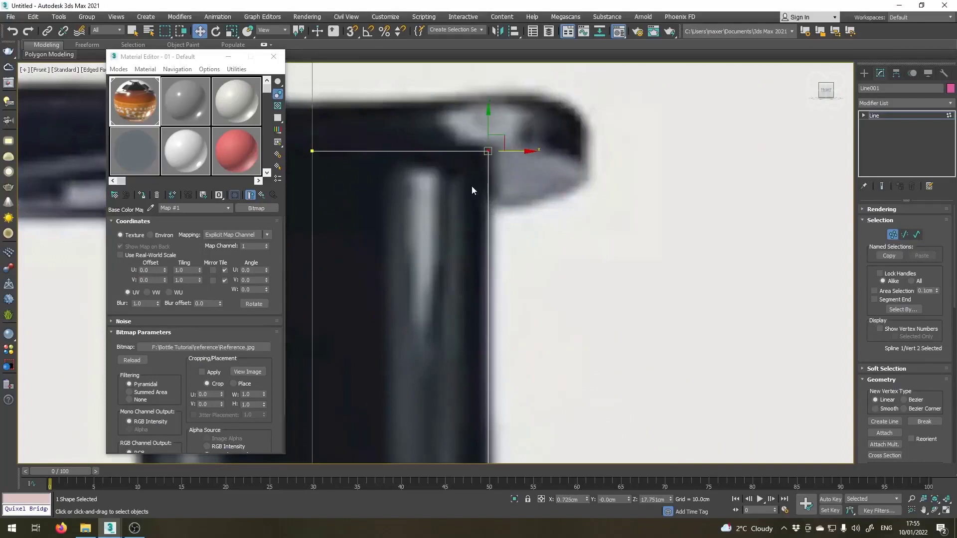
{"action": "scroll", "coordinate": [483, 157], "scroll_direction": "down", "scroll_amount": 3}
{"action": "scroll", "coordinate": [466, 149], "scroll_direction": "up", "scroll_amount": 2}
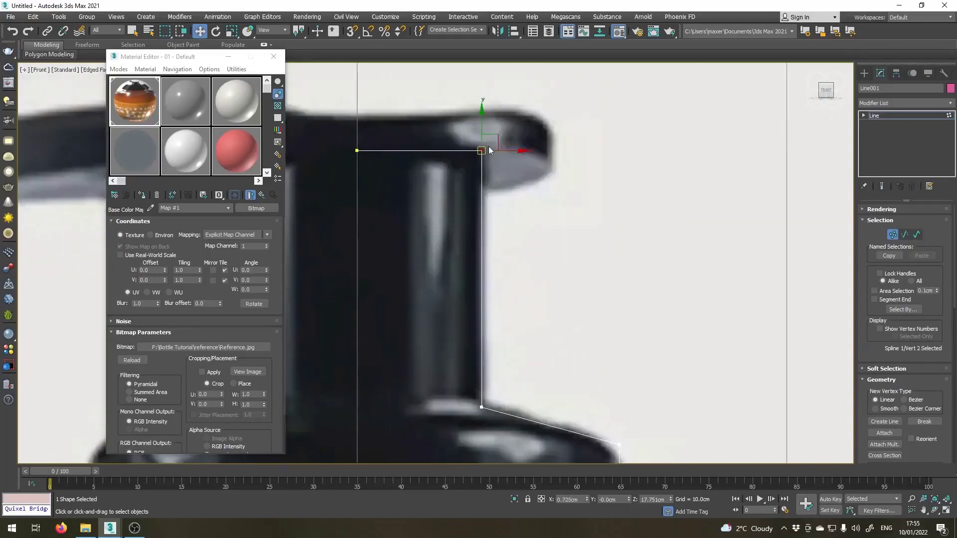
{"action": "scroll", "coordinate": [479, 361], "scroll_direction": "down", "scroll_amount": 3}
{"action": "scroll", "coordinate": [465, 234], "scroll_direction": "up", "scroll_amount": 4}
Fillet the vertex where the pump neck meets the cap's sloping shoulder with a small radius.
{"action": "left_click", "coordinate": [457, 299]}
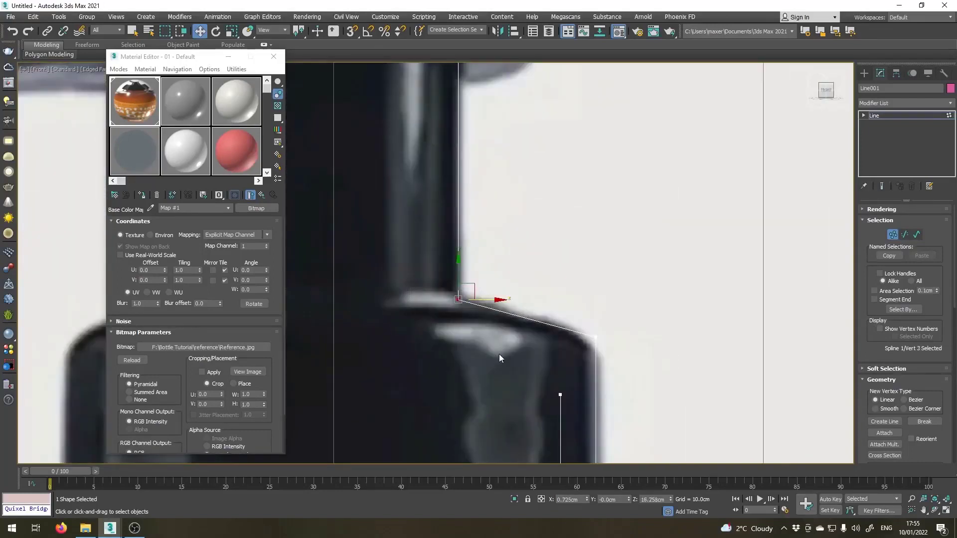
{"action": "scroll", "coordinate": [462, 303], "scroll_direction": "up", "scroll_amount": 2}
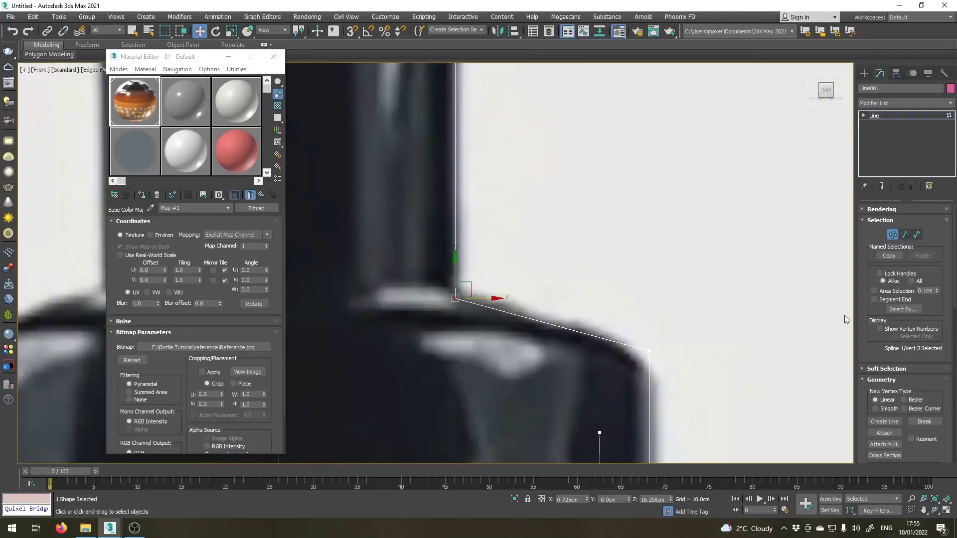
{"action": "left_click_drag", "start_coordinate": [863, 359], "coordinate": [848, 226]}
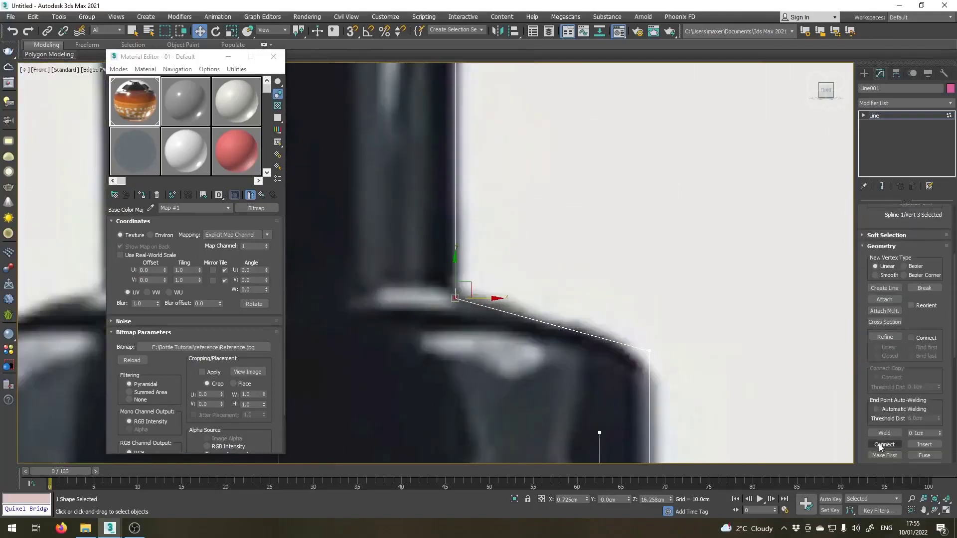
{"action": "scroll", "coordinate": [863, 441], "scroll_direction": "down", "scroll_amount": 3}
{"action": "left_click", "coordinate": [884, 417]}
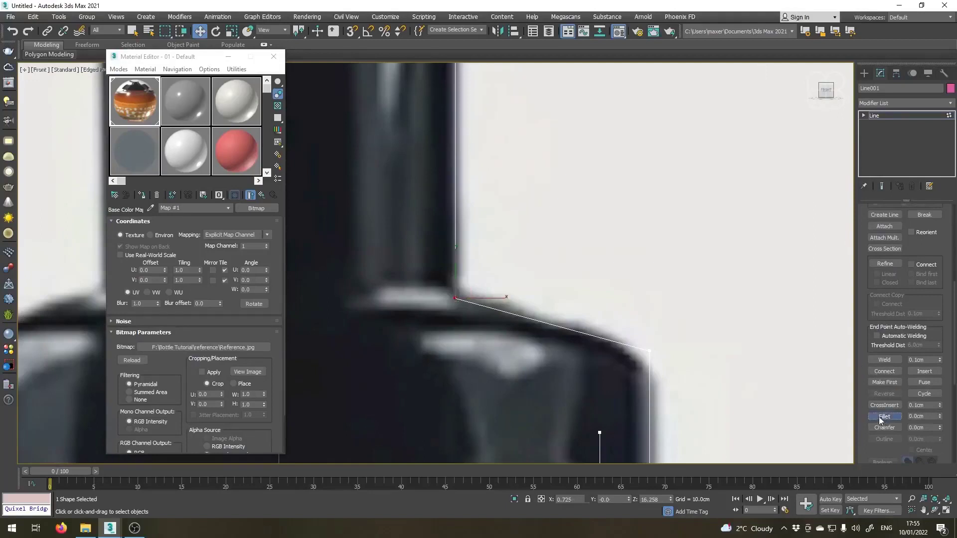
{"action": "left_click_drag", "start_coordinate": [456, 298], "coordinate": [475, 275]}
Fillet the cap's outer shoulder corner vertex with a larger radius that follows the rounded shoulder in the reference image.
{"action": "middle_click_drag", "start_coordinate": [487, 303], "coordinate": [393, 145]}
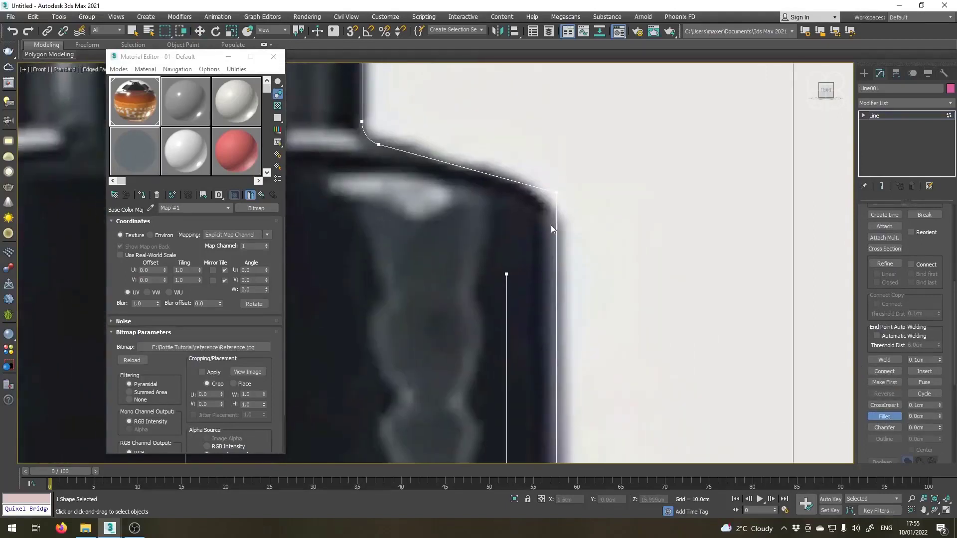
{"action": "key", "text": "w"}
{"action": "left_click", "coordinate": [558, 194]}
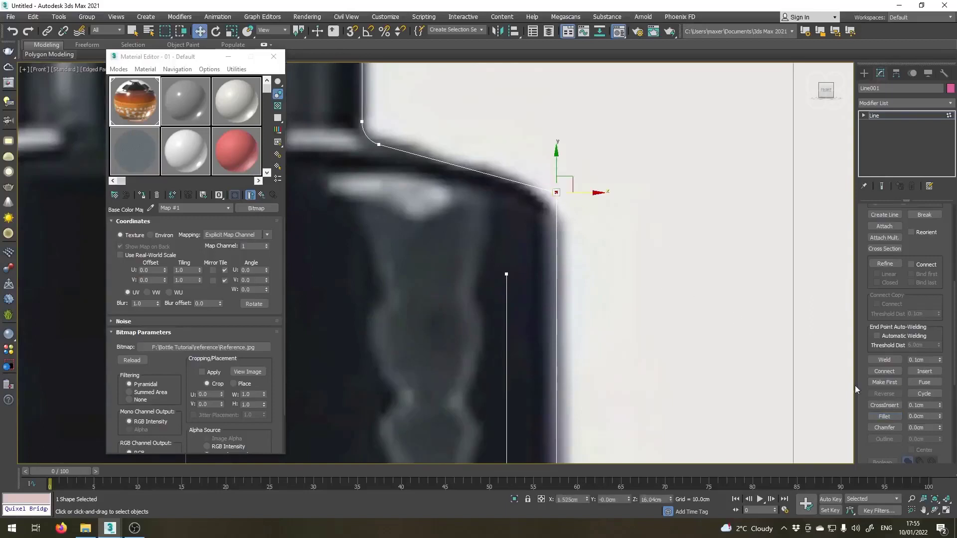
{"action": "left_click", "coordinate": [884, 417]}
{"action": "left_click_drag", "start_coordinate": [553, 196], "coordinate": [594, 141]}
{"action": "key", "text": "w"}
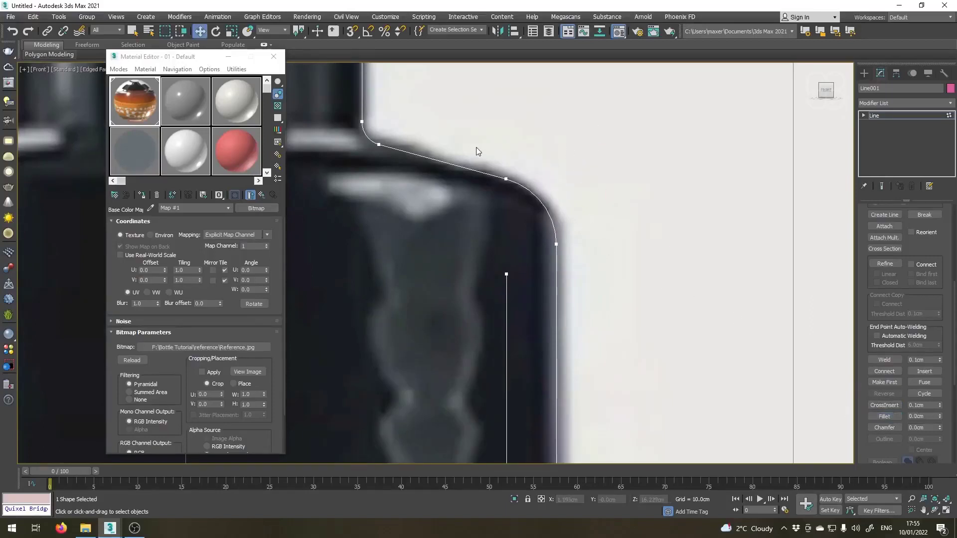
Fillet the two vertices at the bottom end of the cap's wall with a very small radius.
{"action": "left_click", "coordinate": [362, 121]}
{"action": "scroll", "coordinate": [440, 154], "scroll_direction": "down", "scroll_amount": 3}
{"action": "middle_click_drag", "start_coordinate": [523, 446], "coordinate": [479, 283]}
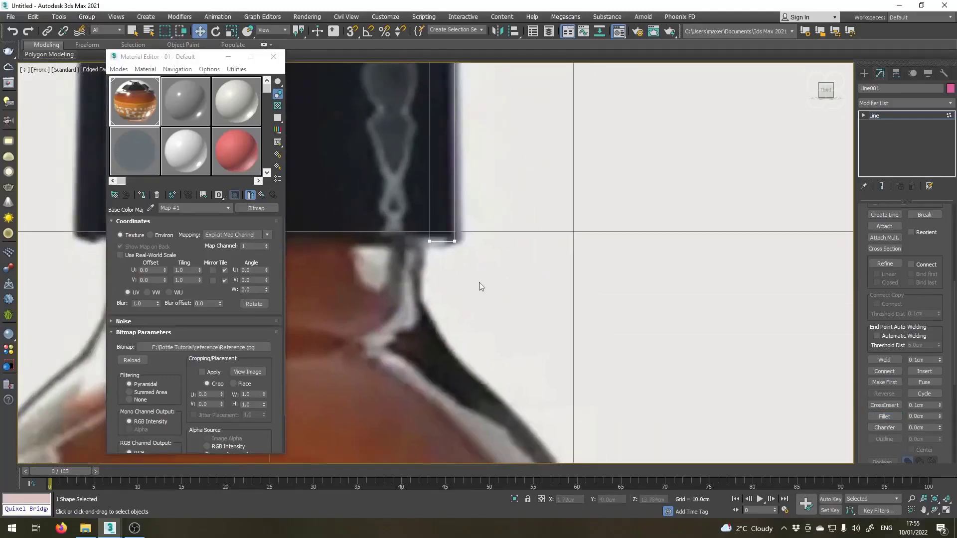
{"action": "scroll", "coordinate": [438, 209], "scroll_direction": "up", "scroll_amount": 3}
{"action": "left_click_drag", "start_coordinate": [543, 340], "coordinate": [542, 340]}
{"action": "scroll", "coordinate": [431, 268], "scroll_direction": "up", "scroll_amount": 2}
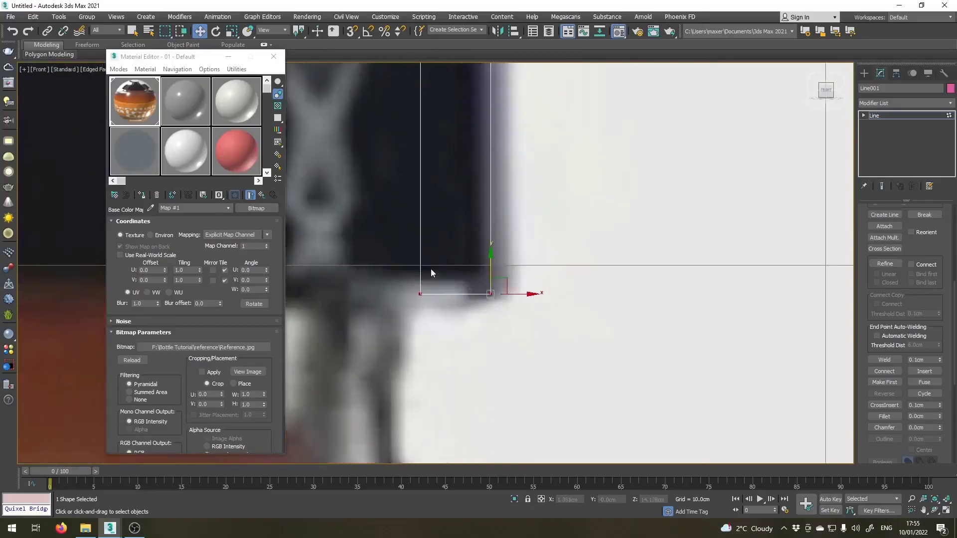
{"action": "left_click", "coordinate": [884, 416]}
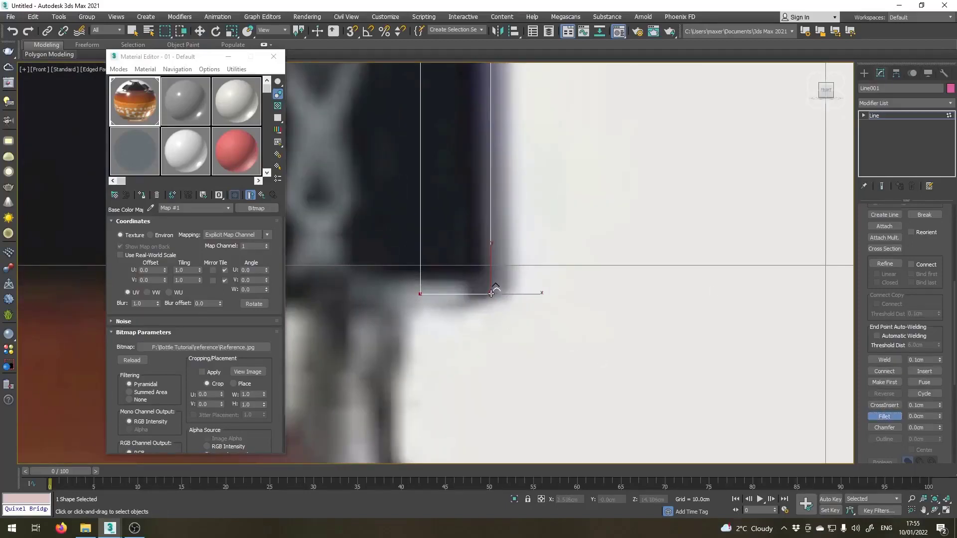
{"action": "left_click_drag", "start_coordinate": [491, 293], "coordinate": [486, 289]}
{"action": "right_click", "coordinate": [492, 294]}
{"action": "scroll", "coordinate": [417, 185], "scroll_direction": "down", "scroll_amount": 10}
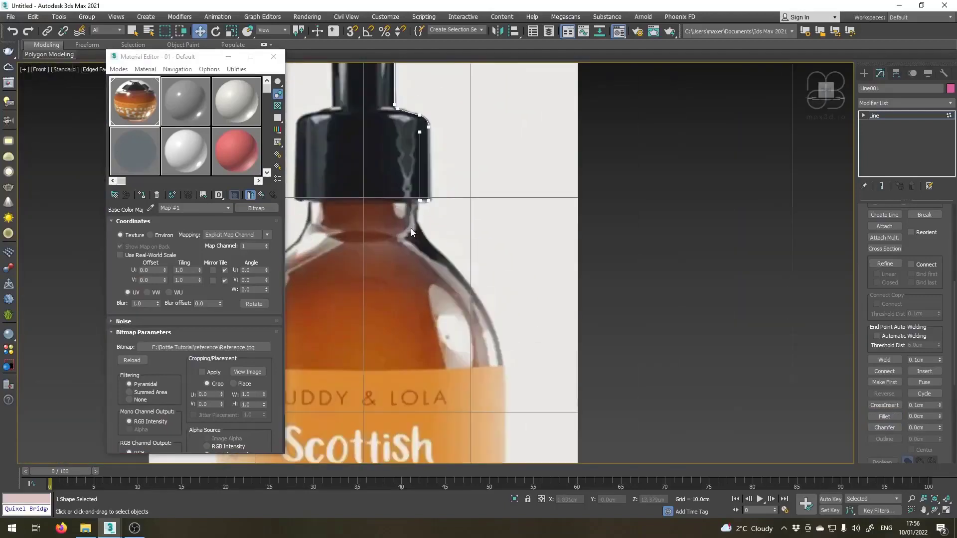
Leave vertex editing and start a new spline Line along the nozzle's top edge, from beyond its tip to the rounded back end and down it.
{"action": "middle_click_drag", "start_coordinate": [419, 190], "coordinate": [443, 287]}
{"action": "scroll", "coordinate": [423, 196], "scroll_direction": "up", "scroll_amount": 4}
{"action": "middle_click_drag", "start_coordinate": [422, 191], "coordinate": [548, 313]}
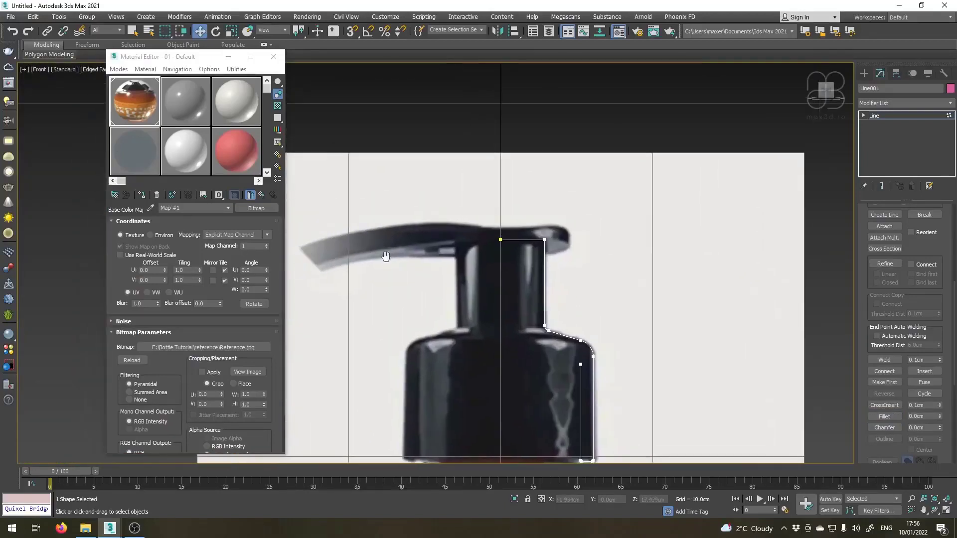
{"action": "middle_click_drag", "start_coordinate": [383, 254], "coordinate": [431, 248]}
{"action": "scroll", "coordinate": [465, 235], "scroll_direction": "up", "scroll_amount": 2}
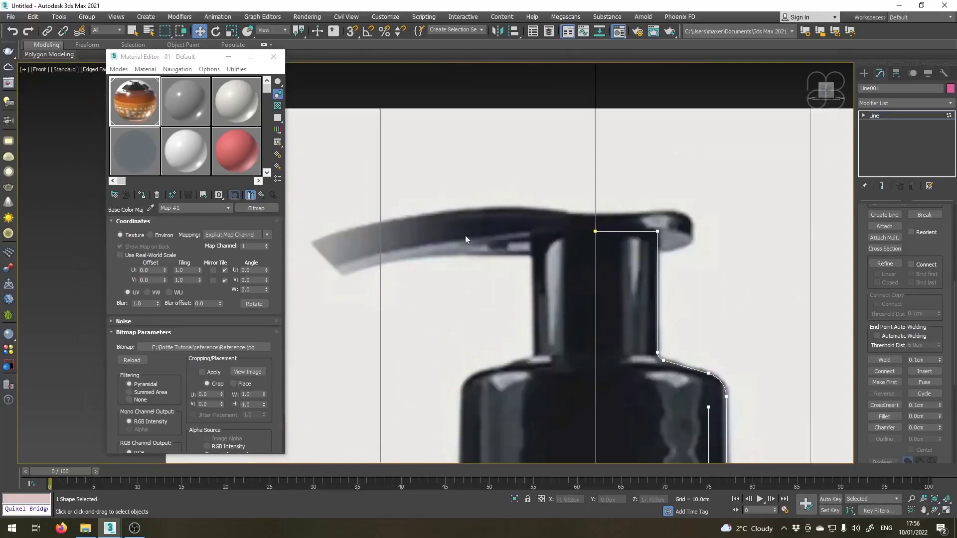
{"action": "left_click", "coordinate": [881, 116]}
{"action": "left_click", "coordinate": [865, 73]}
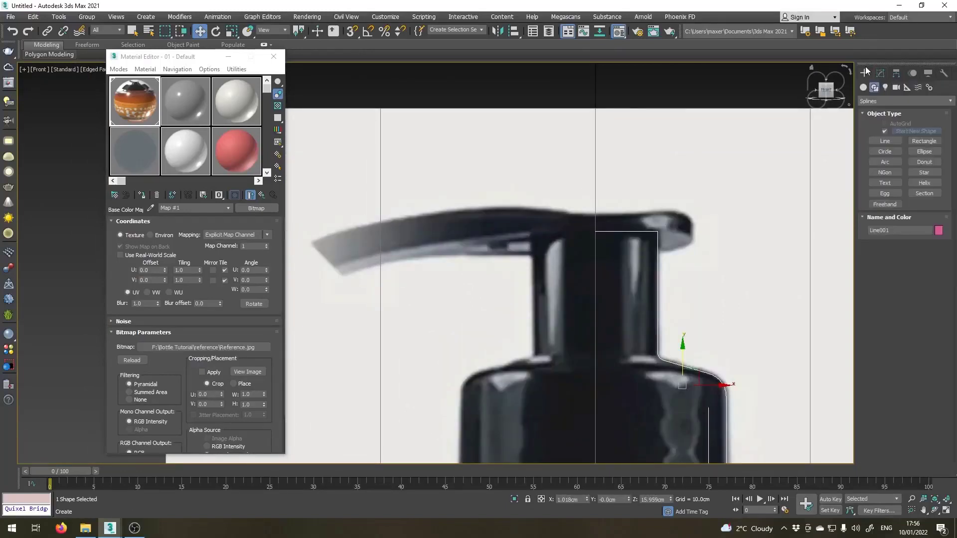
{"action": "left_click", "coordinate": [886, 142]}
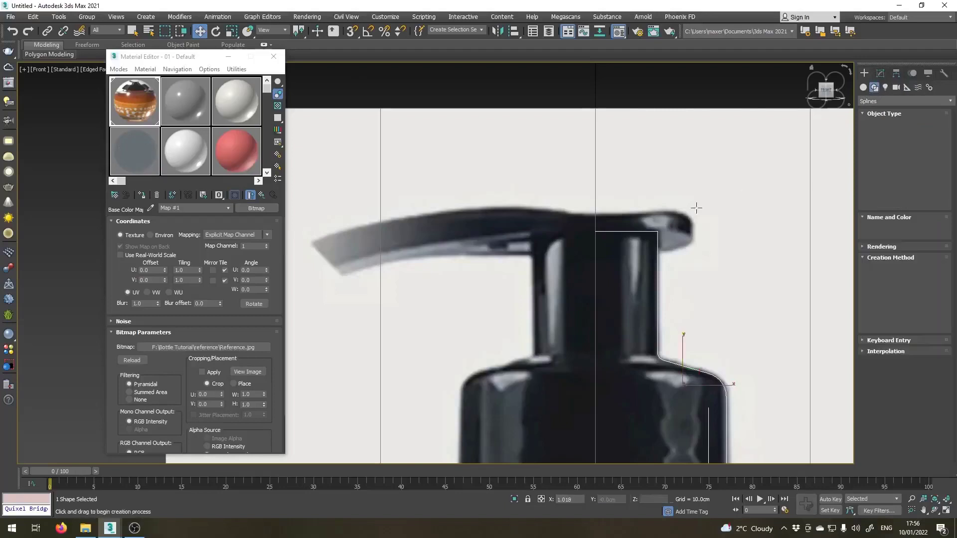
{"action": "middle_click_drag", "start_coordinate": [320, 263], "coordinate": [360, 254]}
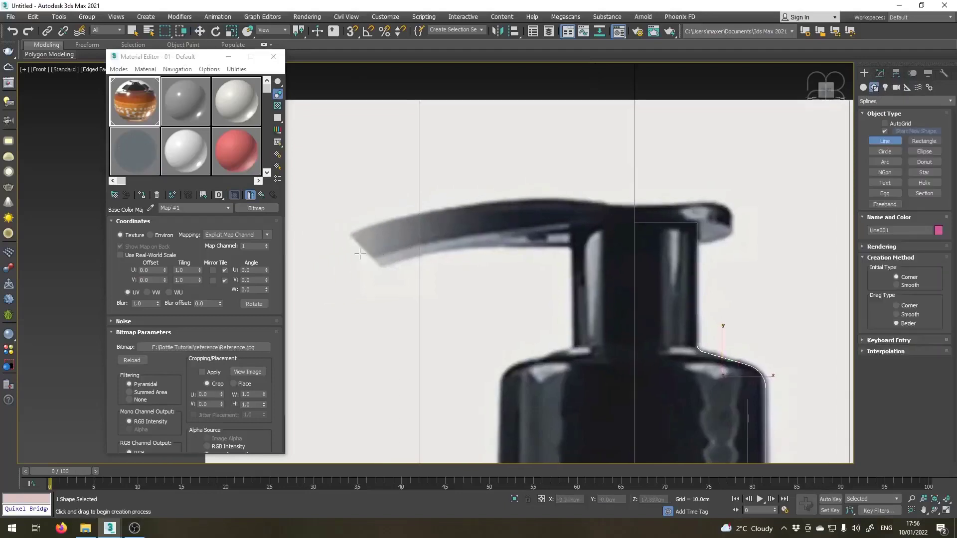
{"action": "left_click", "coordinate": [325, 246]}
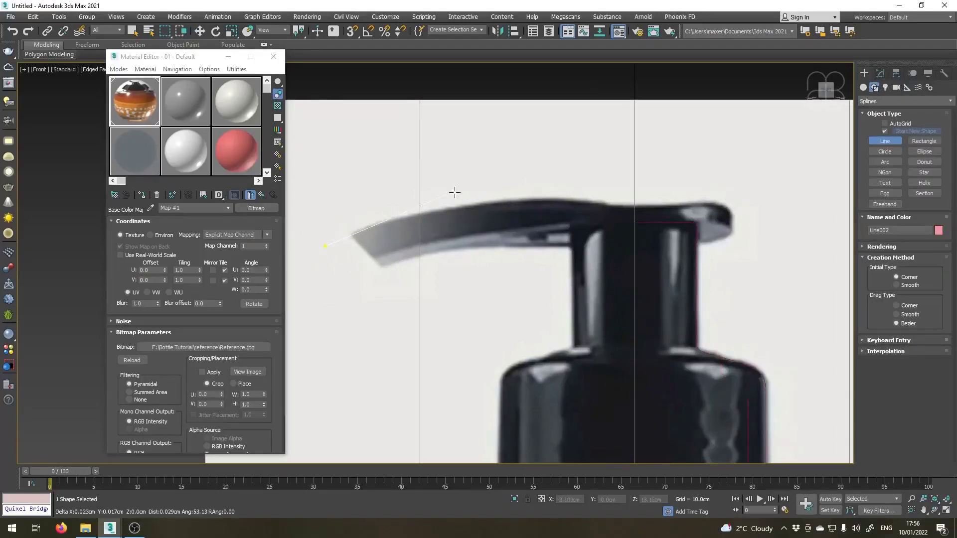
{"action": "left_click", "coordinate": [628, 205]}
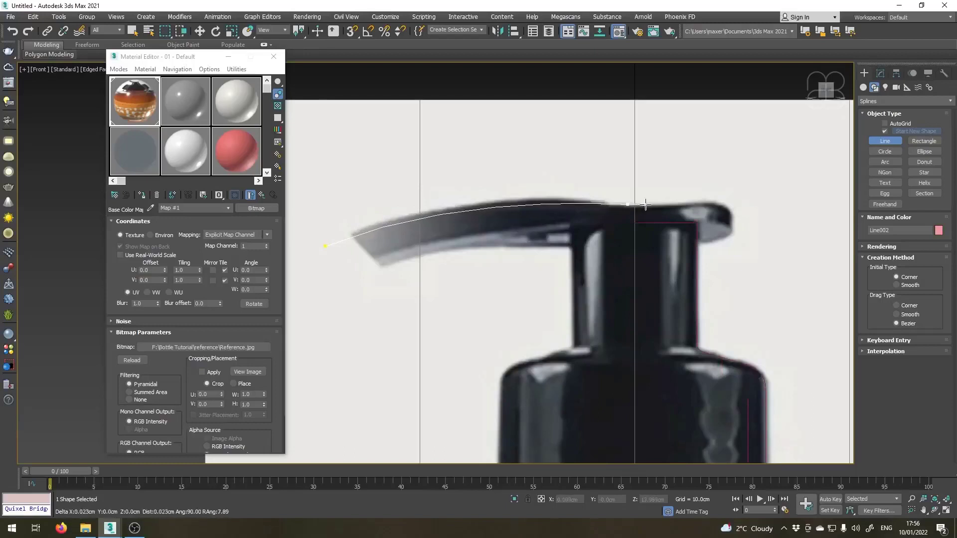
{"action": "left_click", "coordinate": [730, 210]}
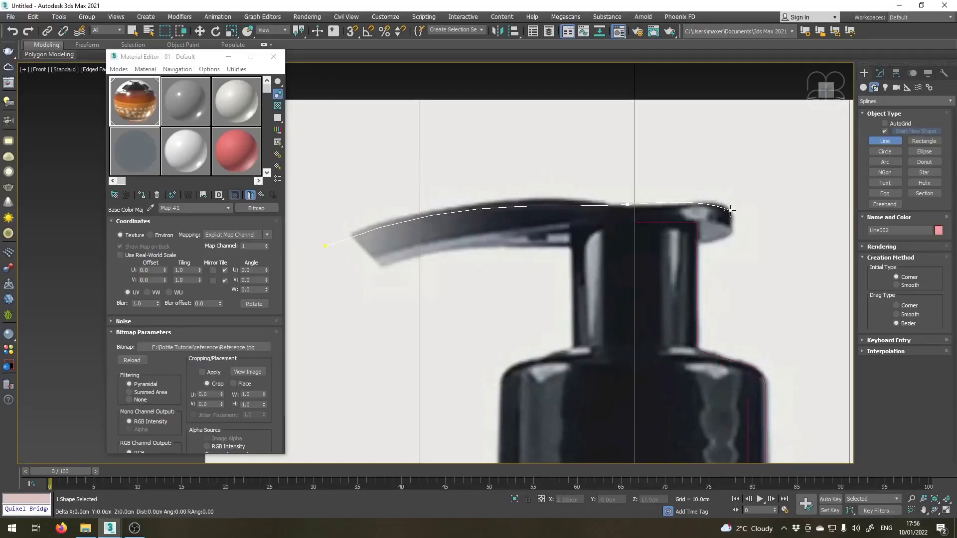
{"action": "left_click", "coordinate": [730, 233]}
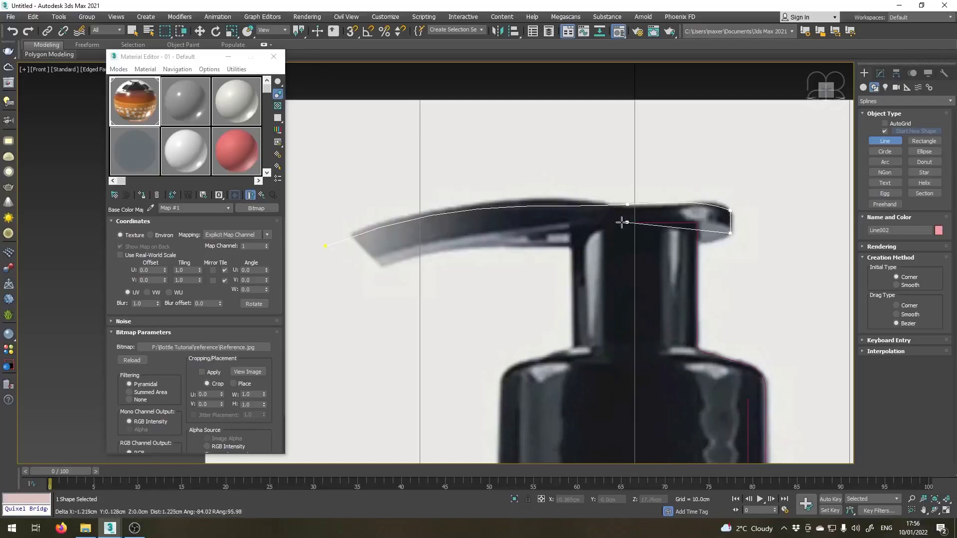
Continue the line along the nozzle's underside with a curved point at the neck, past the tip, and close the spline.
{"action": "left_click_drag", "start_coordinate": [592, 226], "coordinate": [563, 232]}
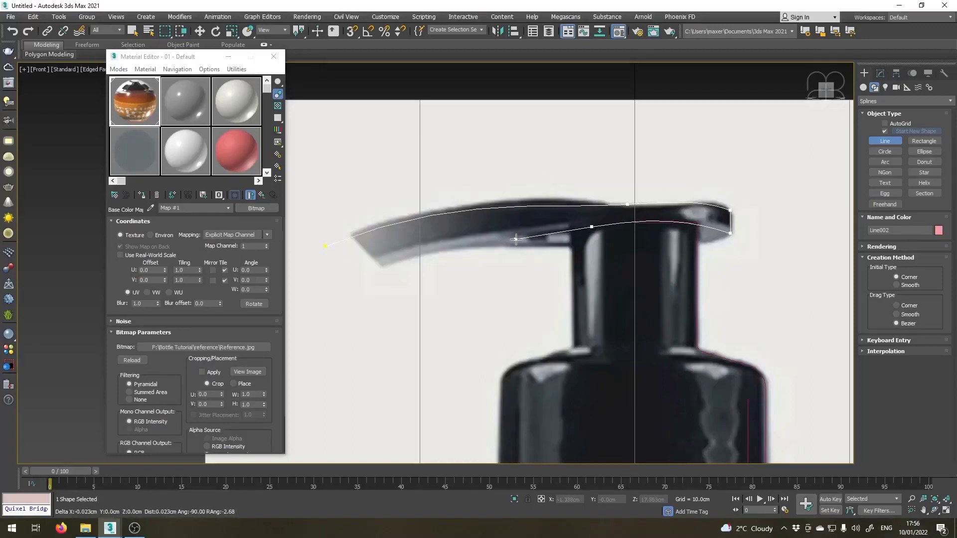
{"action": "left_click", "coordinate": [353, 279]}
{"action": "left_click_drag", "start_coordinate": [345, 289], "coordinate": [327, 299]}
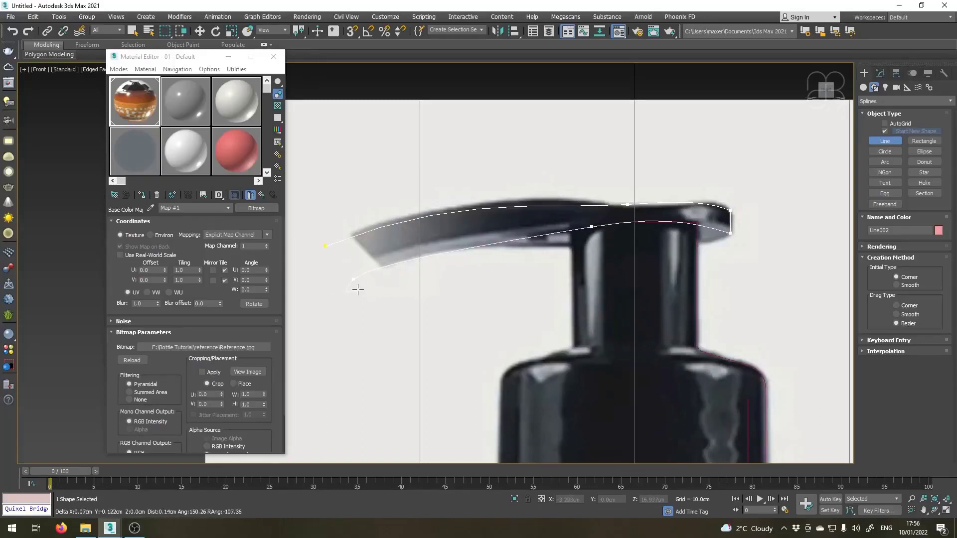
{"action": "left_click", "coordinate": [327, 247]}
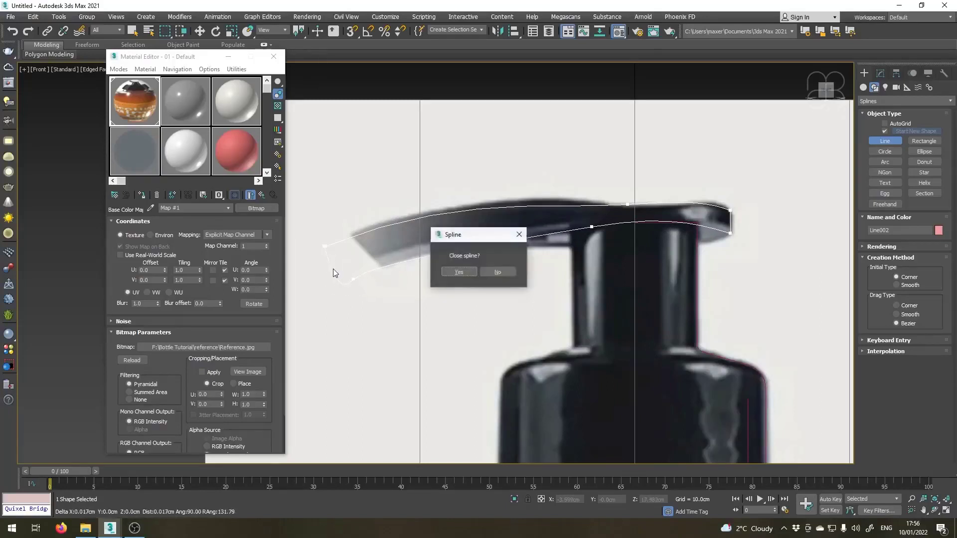
{"action": "left_click", "coordinate": [457, 272]}
Edit the nozzle outline's vertices and convert the two vertices at its tip to Corner.
{"action": "scroll", "coordinate": [504, 224], "scroll_direction": "up", "scroll_amount": 4}
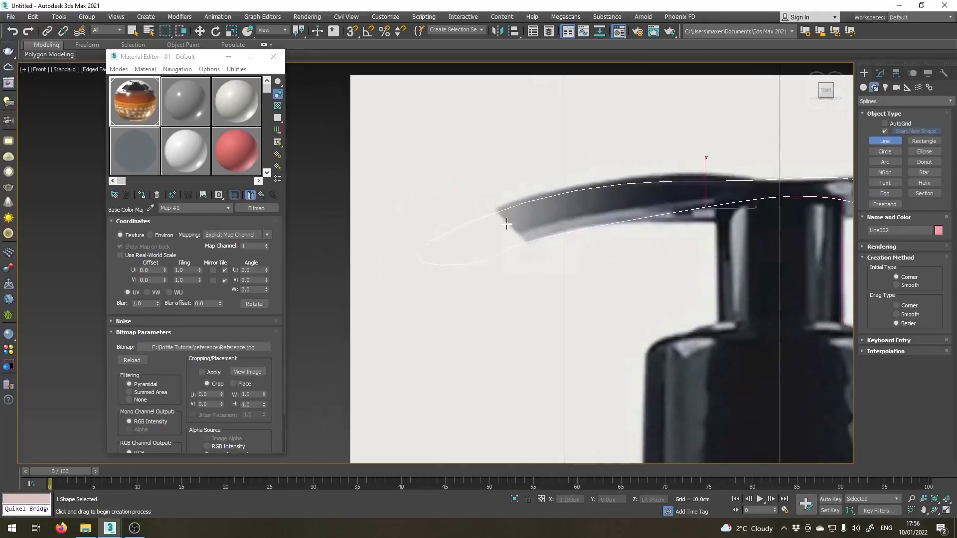
{"action": "key", "text": "w"}
{"action": "left_click", "coordinate": [879, 73]}
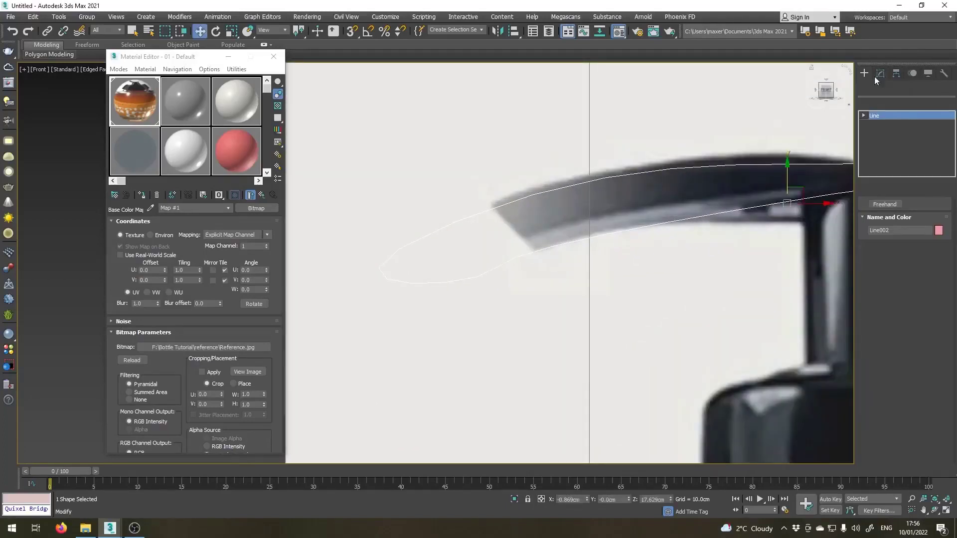
{"action": "left_click", "coordinate": [862, 115]}
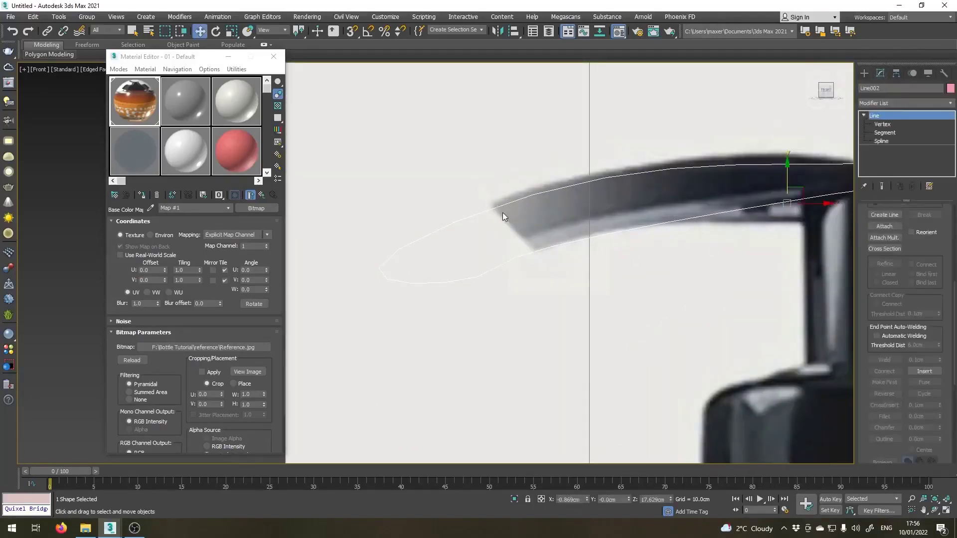
{"action": "left_click", "coordinate": [882, 124]}
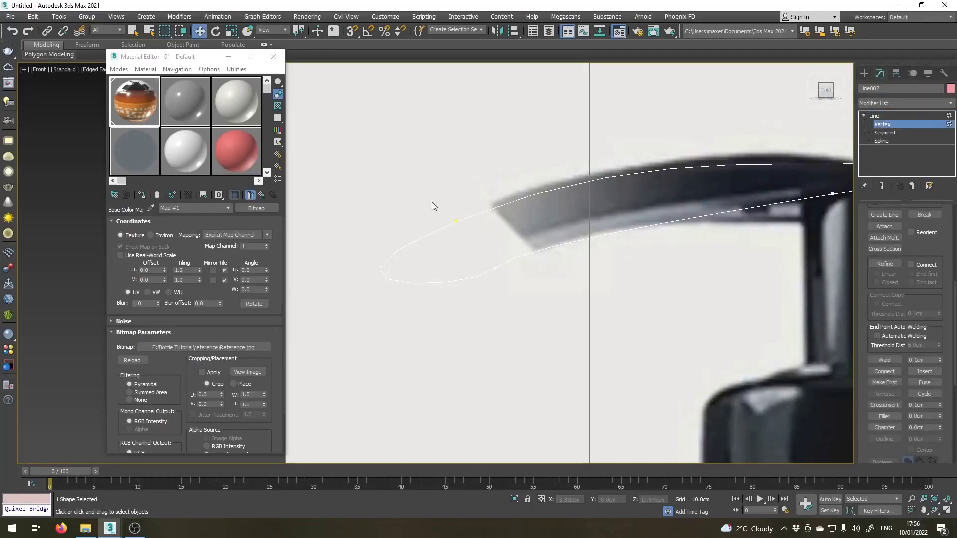
{"action": "left_click_drag", "start_coordinate": [504, 296], "coordinate": [506, 295]}
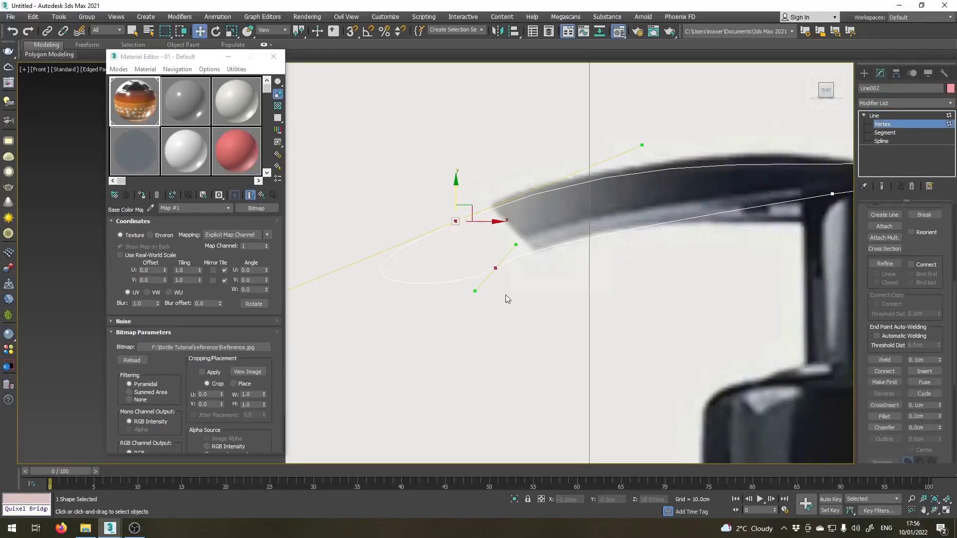
{"action": "right_click", "coordinate": [452, 221]}
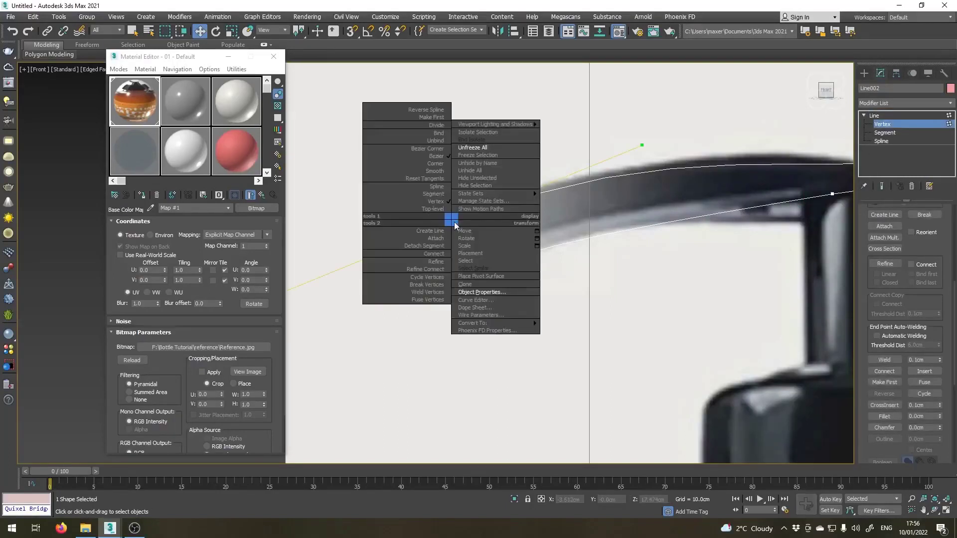
{"action": "left_click", "coordinate": [428, 164]}
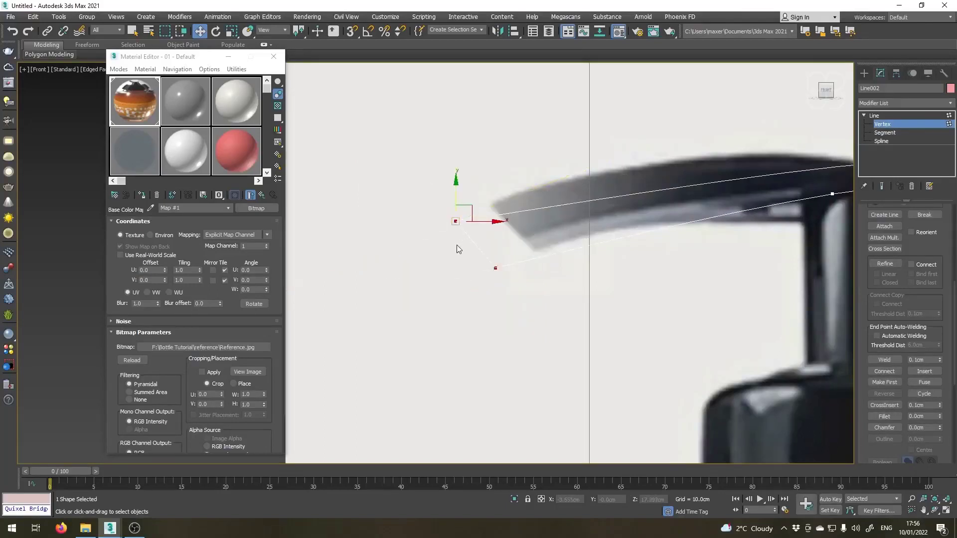
Convert the upper tip vertex to Bezier Corner, bend its handle to match the nozzle's top curve, and slightly raise the top vertex above the neck.
{"action": "middle_click_drag", "start_coordinate": [447, 261], "coordinate": [302, 270]}
{"action": "scroll", "coordinate": [305, 269], "scroll_direction": "down", "scroll_amount": 1}
{"action": "scroll", "coordinate": [341, 241], "scroll_direction": "up", "scroll_amount": 1}
{"action": "scroll", "coordinate": [341, 241], "scroll_direction": "down", "scroll_amount": 1}
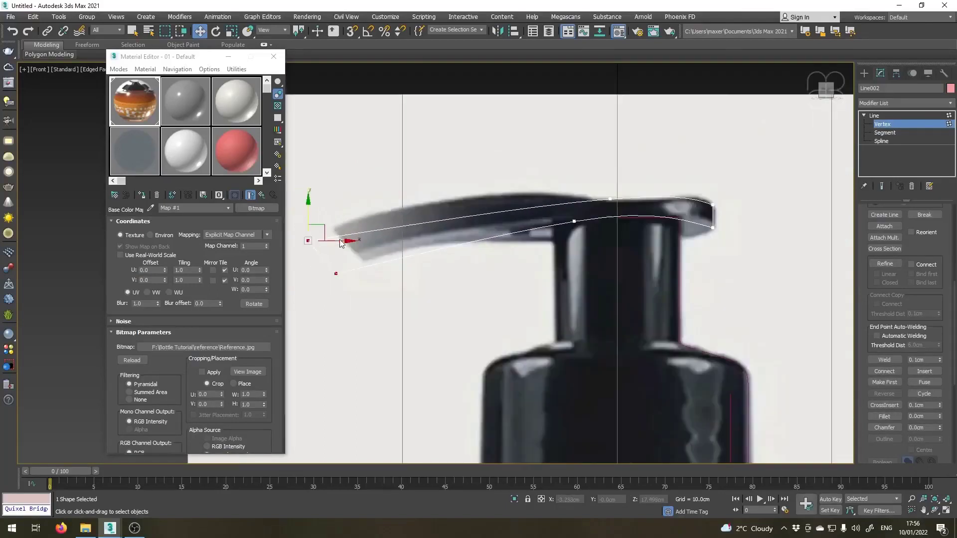
{"action": "right_click", "coordinate": [307, 240]}
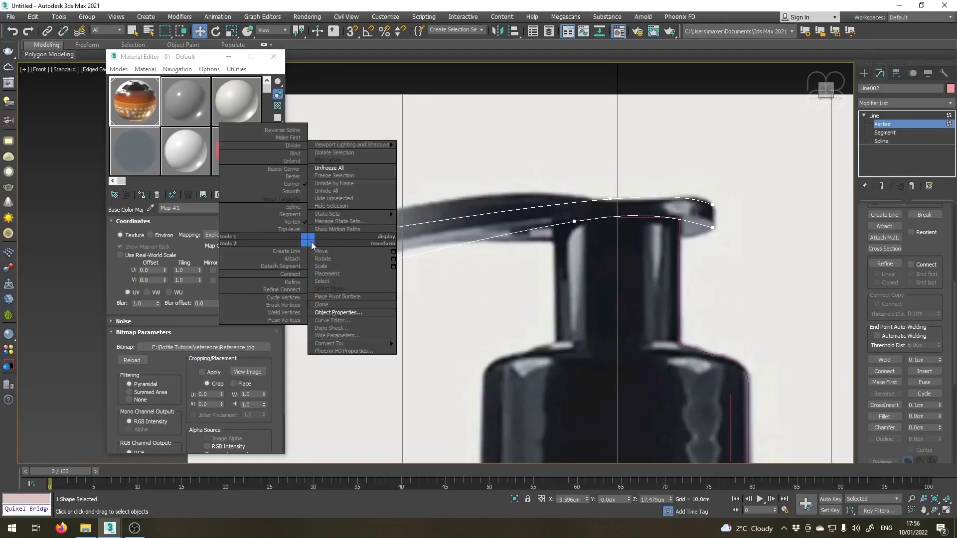
{"action": "left_click", "coordinate": [294, 169]}
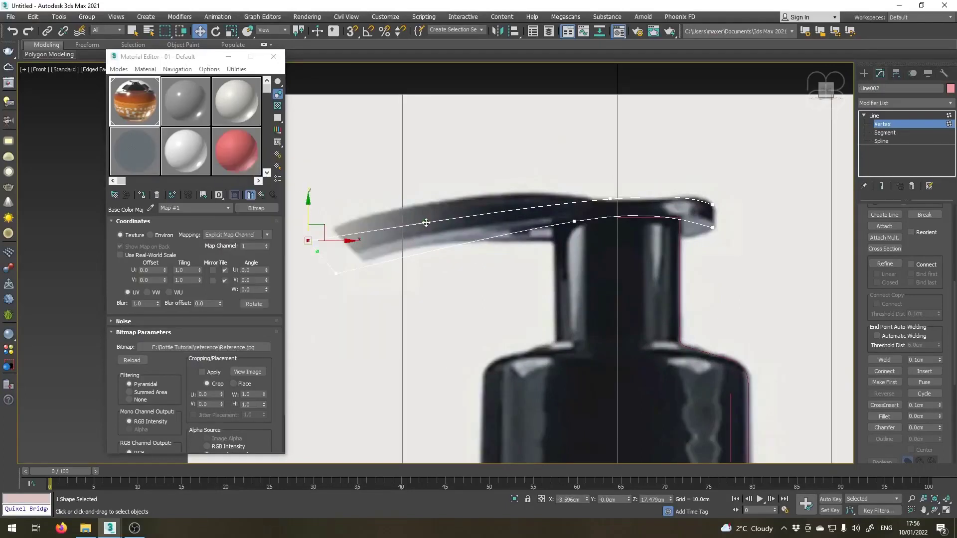
{"action": "left_click_drag", "start_coordinate": [426, 223], "coordinate": [424, 189]}
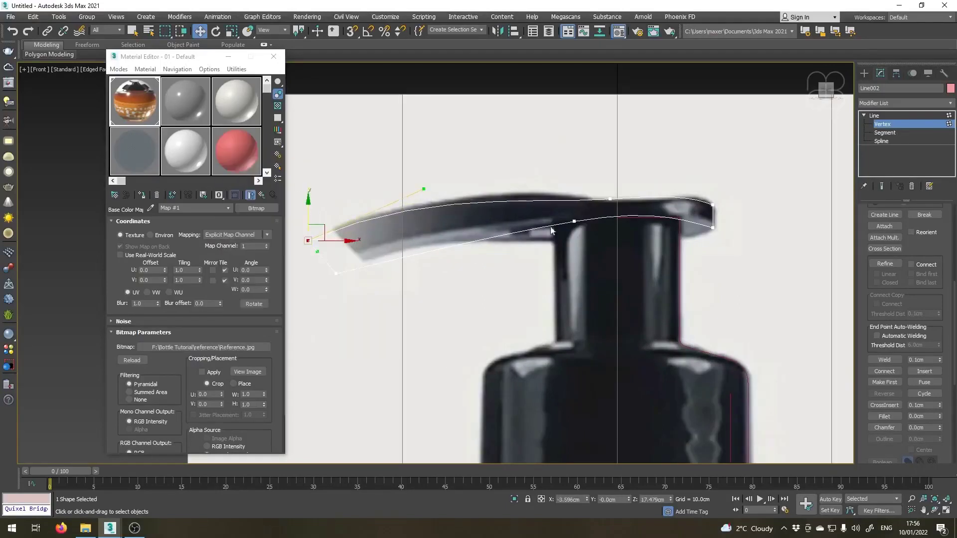
{"action": "left_click", "coordinate": [610, 198]}
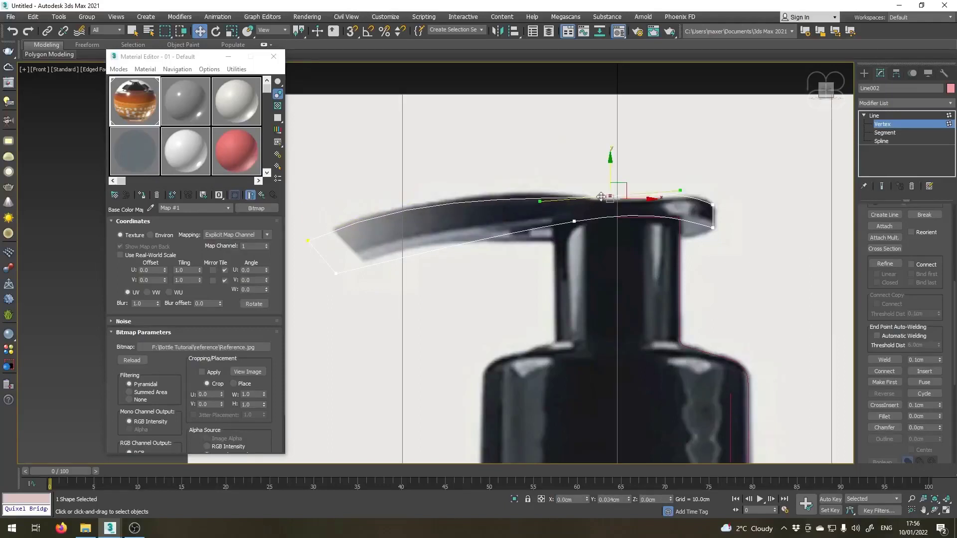
Convert the lower tip vertex to Bezier Corner and raise its handle so the underside curves along the nozzle.
{"action": "left_click", "coordinate": [337, 273]}
{"action": "right_click", "coordinate": [336, 271]}
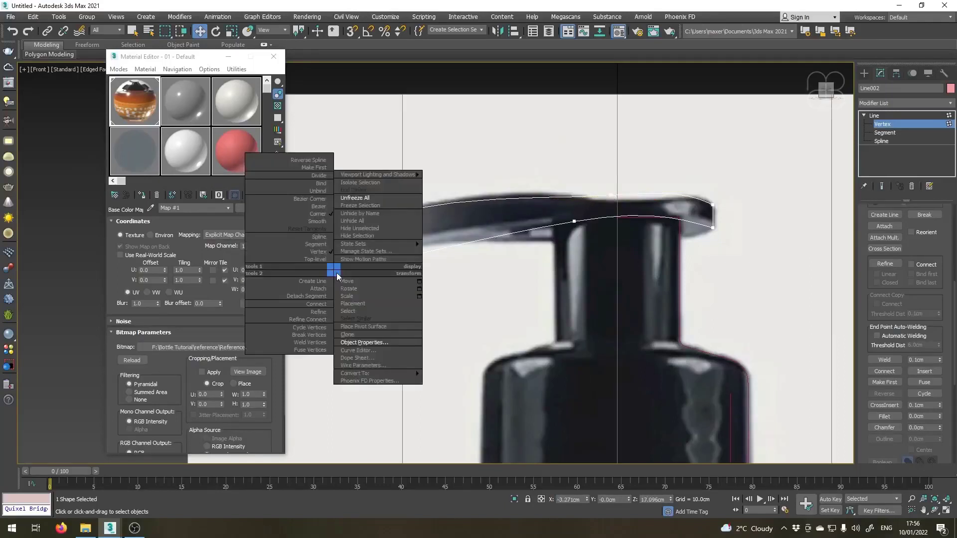
{"action": "left_click", "coordinate": [319, 199]}
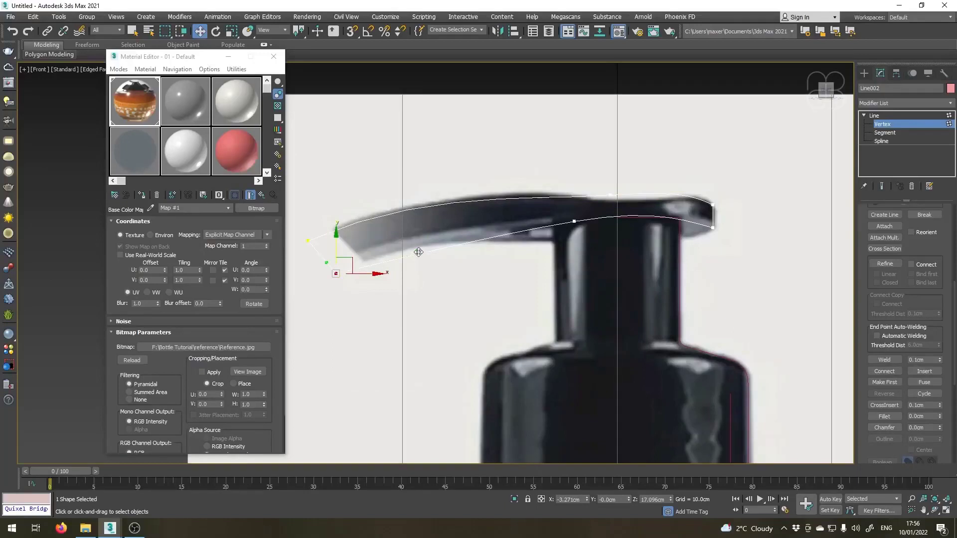
{"action": "left_click_drag", "start_coordinate": [419, 253], "coordinate": [417, 225]}
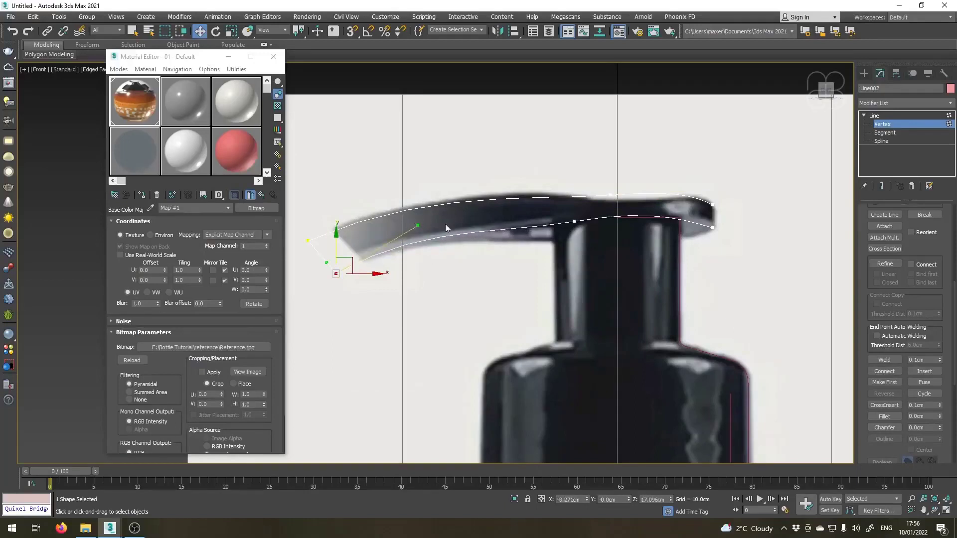
Convert the underside vertex where the nozzle meets the neck to Corner.
{"action": "left_click", "coordinate": [574, 221]}
{"action": "right_click", "coordinate": [576, 221]}
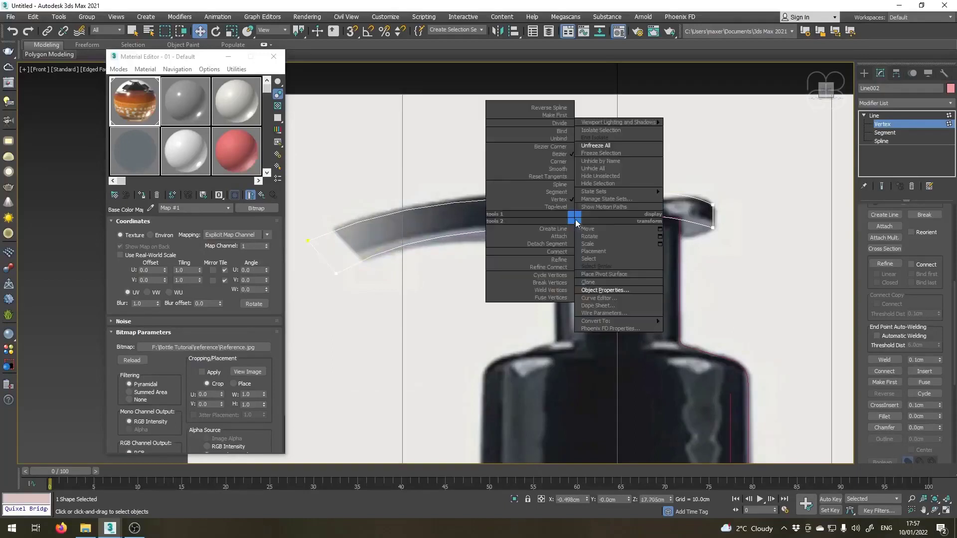
{"action": "left_click", "coordinate": [555, 162]}
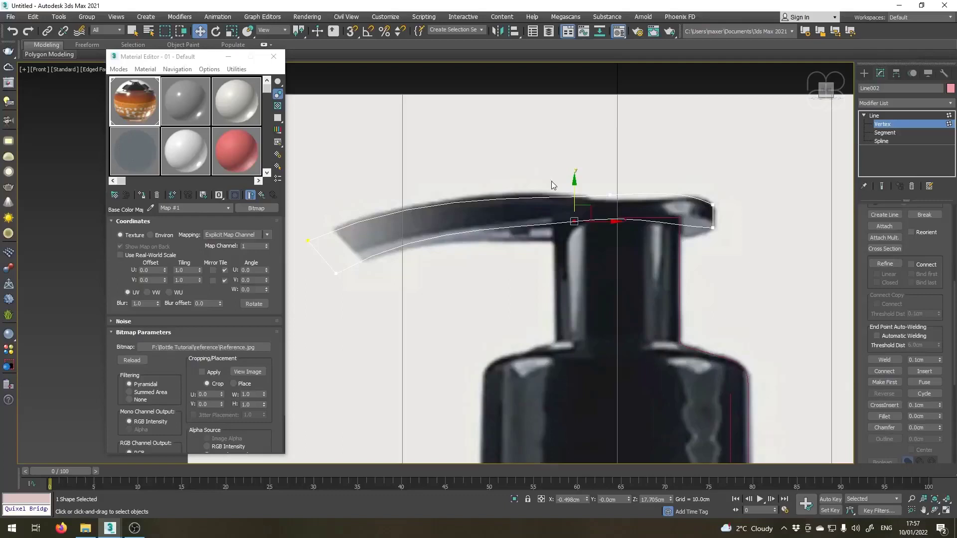
Smooth the nozzle outline's top vertex above the neck and convert the rear upper vertex to Bezier Corner.
{"action": "right_click", "coordinate": [610, 193]}
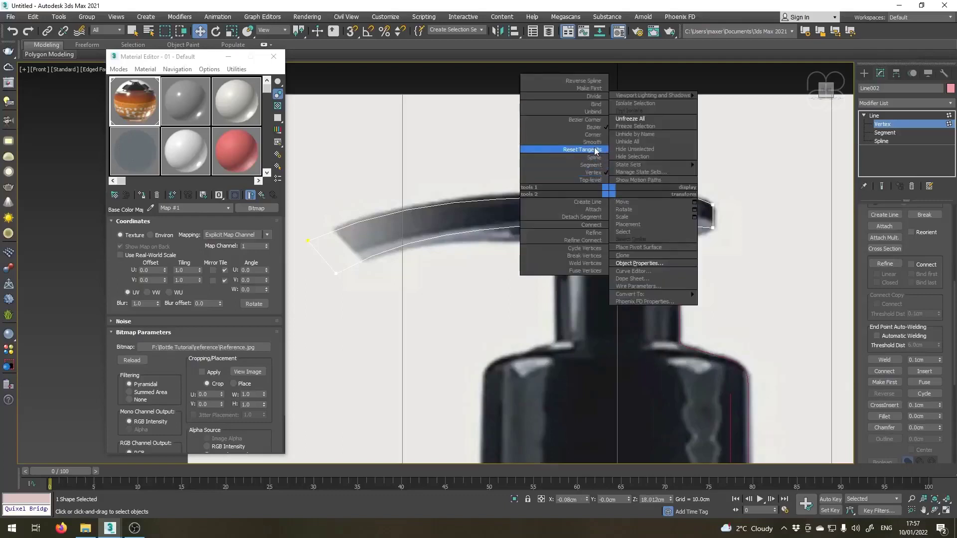
{"action": "left_click", "coordinate": [596, 150]}
{"action": "scroll", "coordinate": [704, 215], "scroll_direction": "up", "scroll_amount": 2}
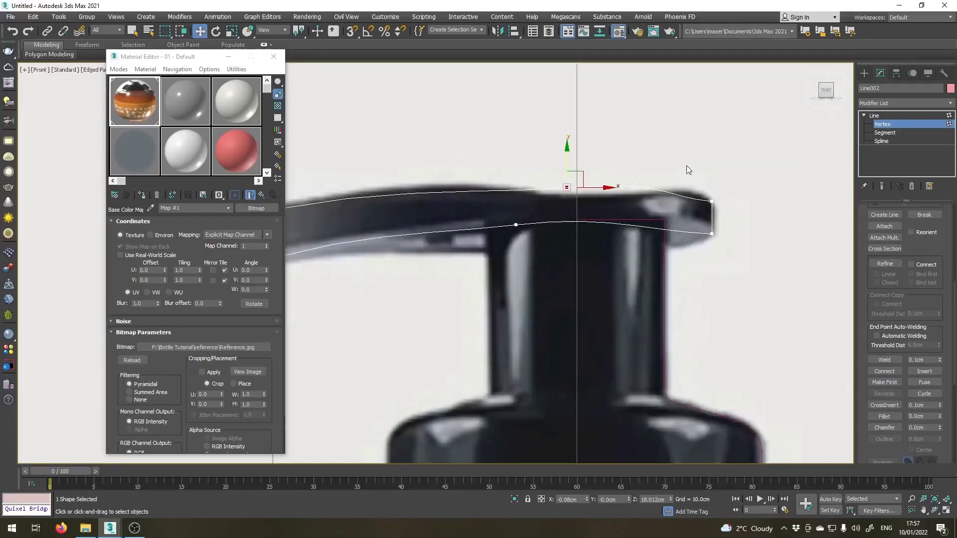
{"action": "left_click", "coordinate": [711, 202]}
{"action": "right_click", "coordinate": [712, 198]}
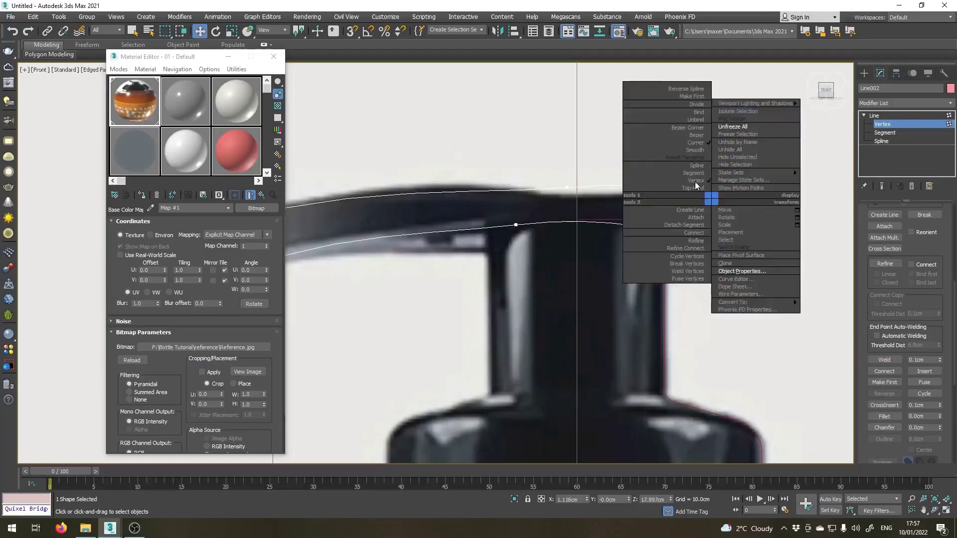
{"action": "left_click", "coordinate": [693, 132]}
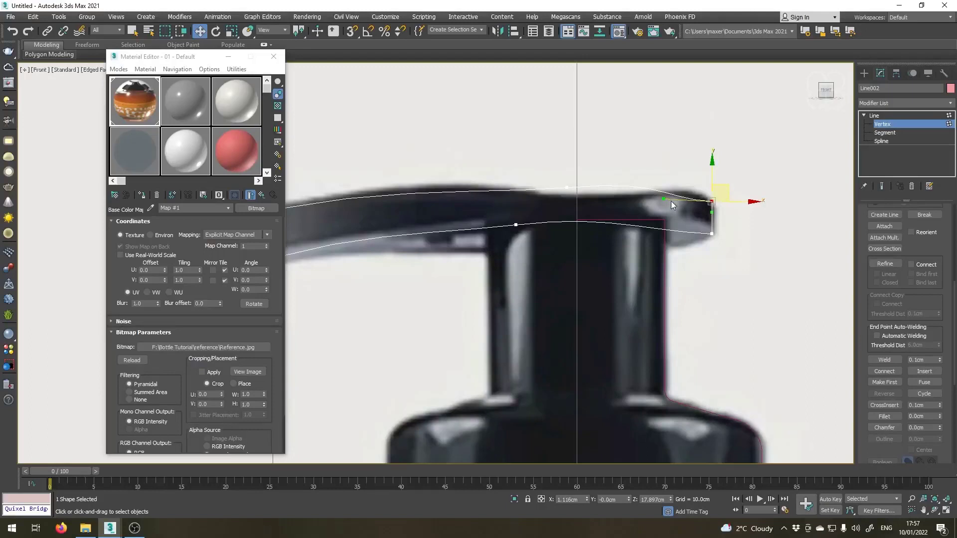
Try shifting the top vertex above the neck toward the nozzle tip and deleting it, and undo both edits.
{"action": "left_click", "coordinate": [566, 188]}
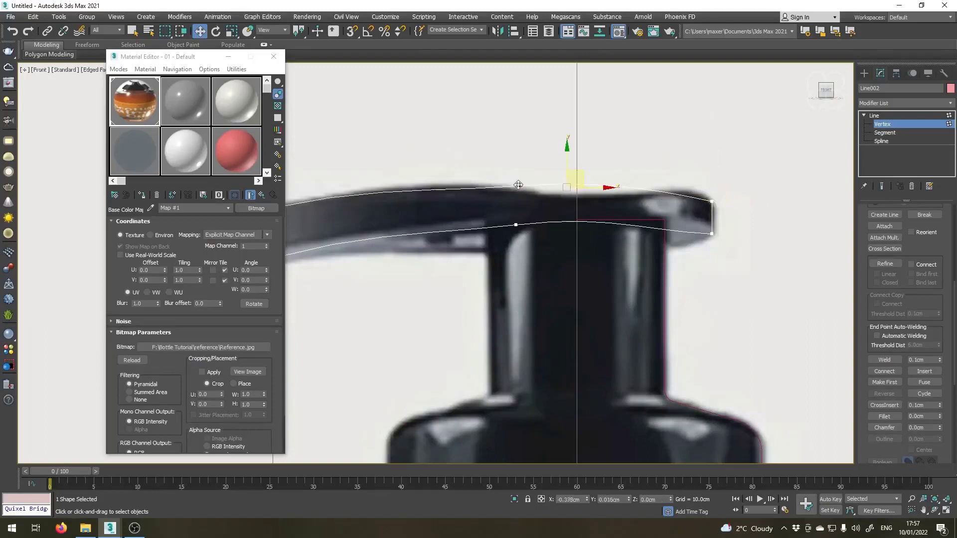
{"action": "left_click_drag", "start_coordinate": [519, 185], "coordinate": [499, 185]}
{"action": "scroll", "coordinate": [564, 200], "scroll_direction": "down", "scroll_amount": 3}
{"action": "scroll", "coordinate": [513, 204], "scroll_direction": "up", "scroll_amount": 3}
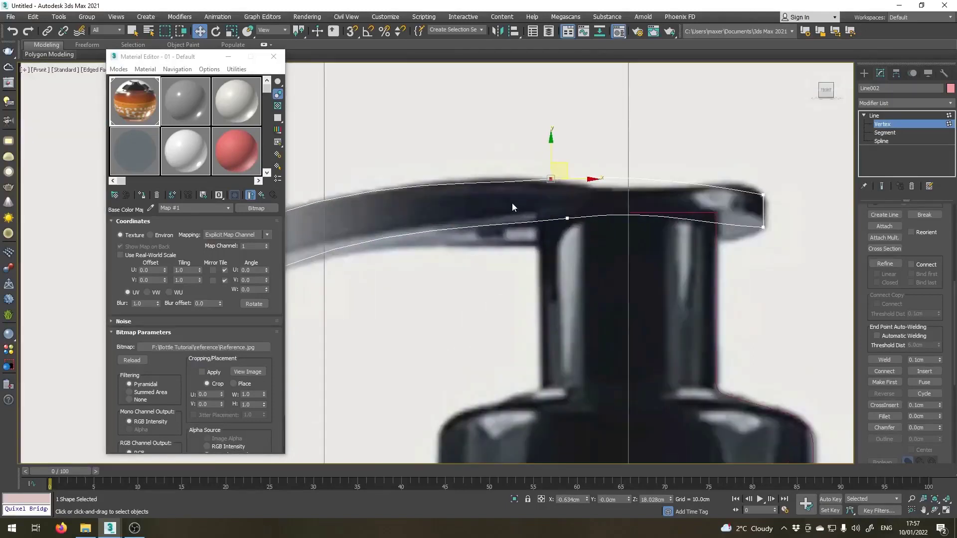
{"action": "left_click_drag", "start_coordinate": [530, 142], "coordinate": [570, 184]}
{"action": "middle_click_drag", "start_coordinate": [561, 200], "coordinate": [579, 205]}
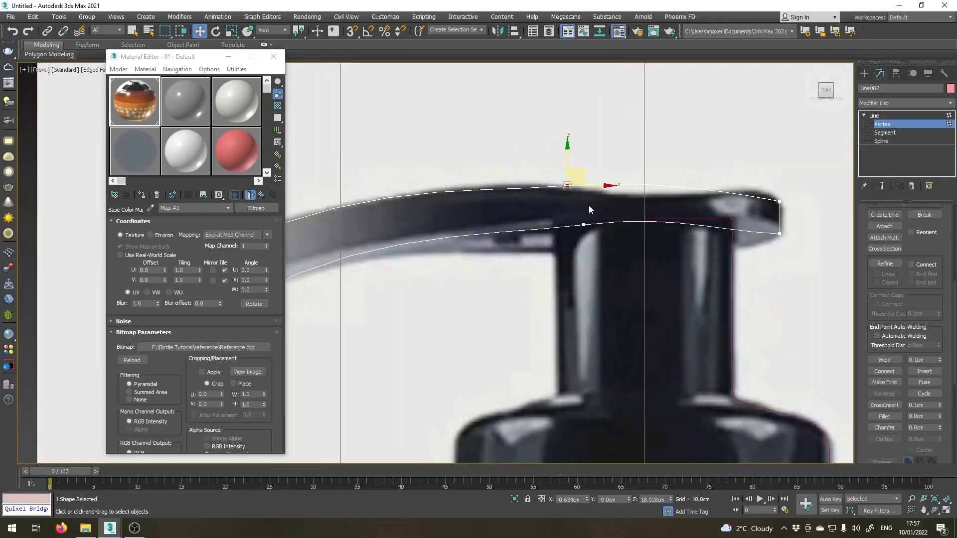
{"action": "scroll", "coordinate": [588, 205], "scroll_direction": "down", "scroll_amount": 2}
{"action": "scroll", "coordinate": [561, 201], "scroll_direction": "up", "scroll_amount": 2}
{"action": "key", "text": "Delete"}
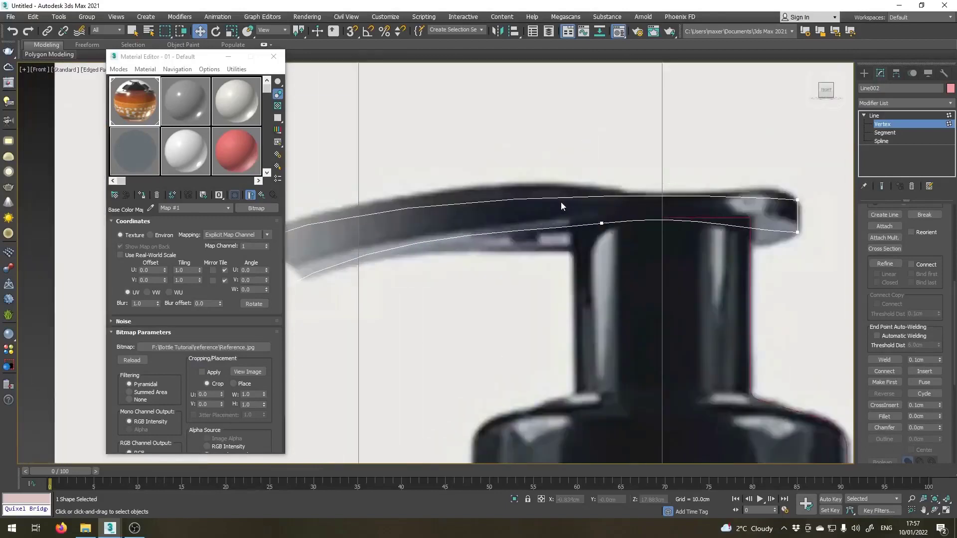
{"action": "scroll", "coordinate": [561, 202], "scroll_direction": "down", "scroll_amount": 2}
{"action": "left_click", "coordinate": [323, 236]}
{"action": "key", "text": "ctrl+z"}
{"action": "key", "text": "ctrl+z"}
{"action": "key", "text": "ctrl+z"}
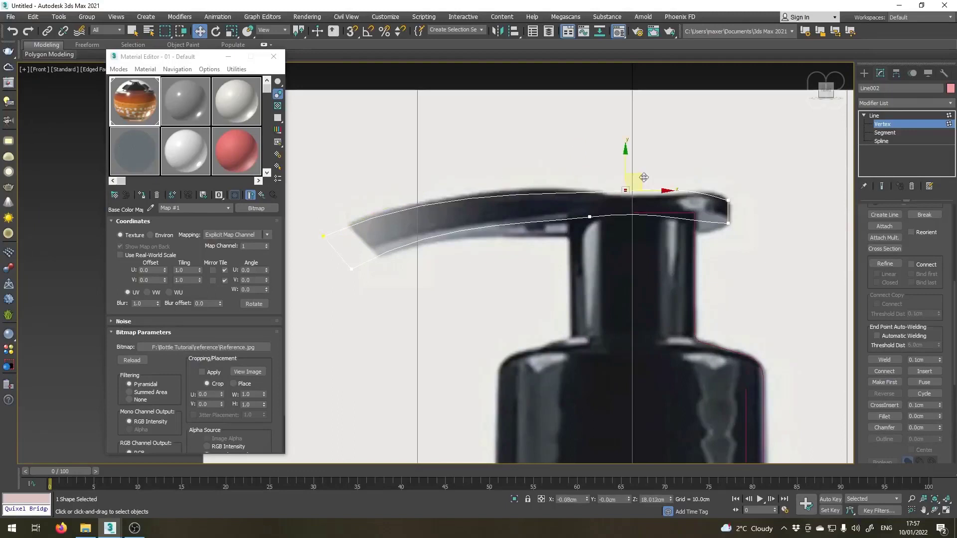
Move the top vertex above the neck toward the nozzle tip, to about X -0.59 cm and Z 18.03 cm.
{"action": "left_click_drag", "start_coordinate": [644, 178], "coordinate": [600, 176]}
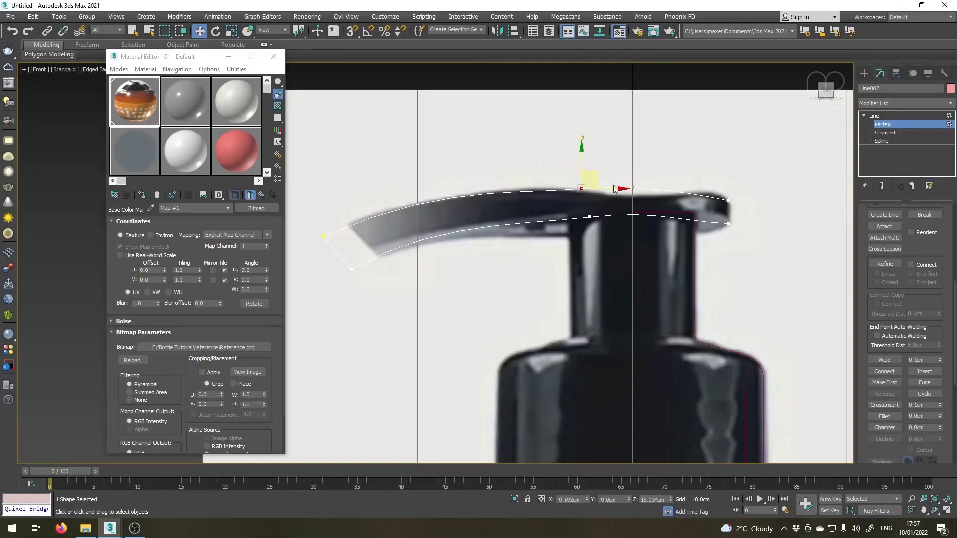
{"action": "scroll", "coordinate": [579, 220], "scroll_direction": "down", "scroll_amount": 3}
{"action": "scroll", "coordinate": [415, 237], "scroll_direction": "up", "scroll_amount": 2}
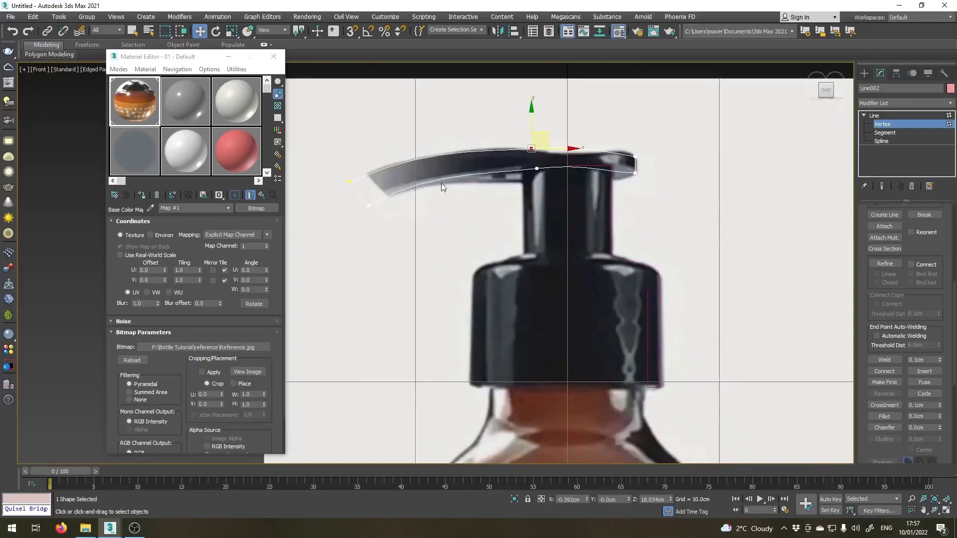
{"action": "scroll", "coordinate": [442, 187], "scroll_direction": "up", "scroll_amount": 2}
{"action": "left_click", "coordinate": [533, 165]}
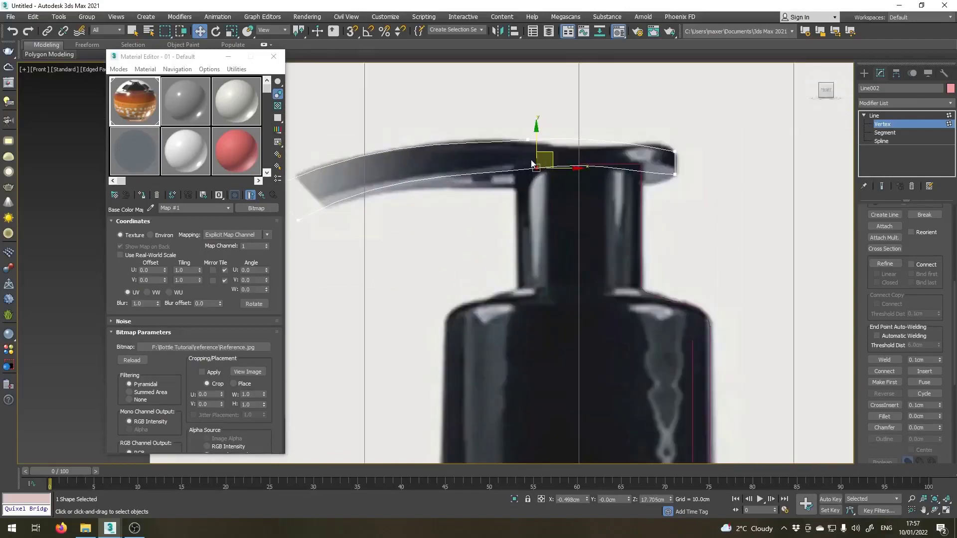
Start a new Line inside the cap, tracing straight down to the base of the bottle's neck and diagonally out to the shoulder.
{"action": "scroll", "coordinate": [501, 157], "scroll_direction": "down", "scroll_amount": 4}
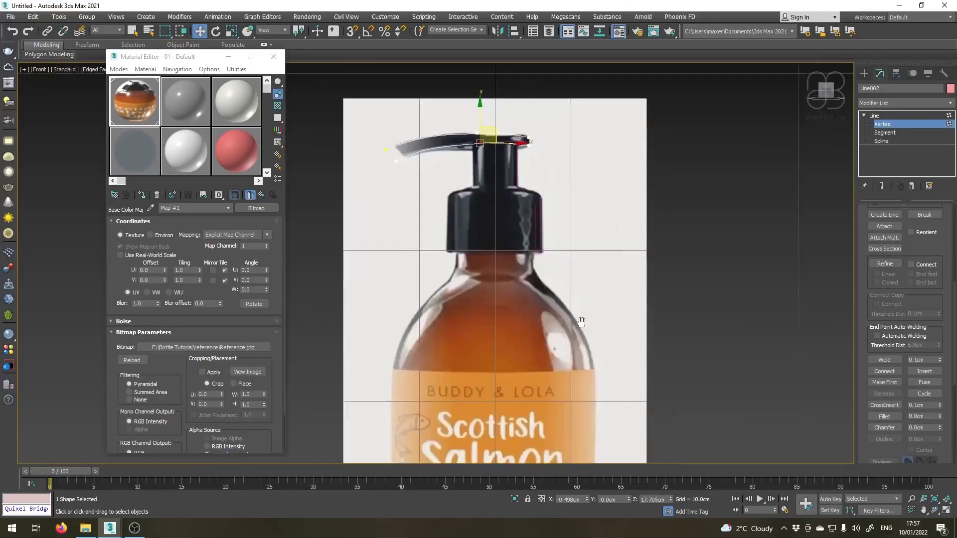
{"action": "scroll", "coordinate": [480, 215], "scroll_direction": "up", "scroll_amount": 5}
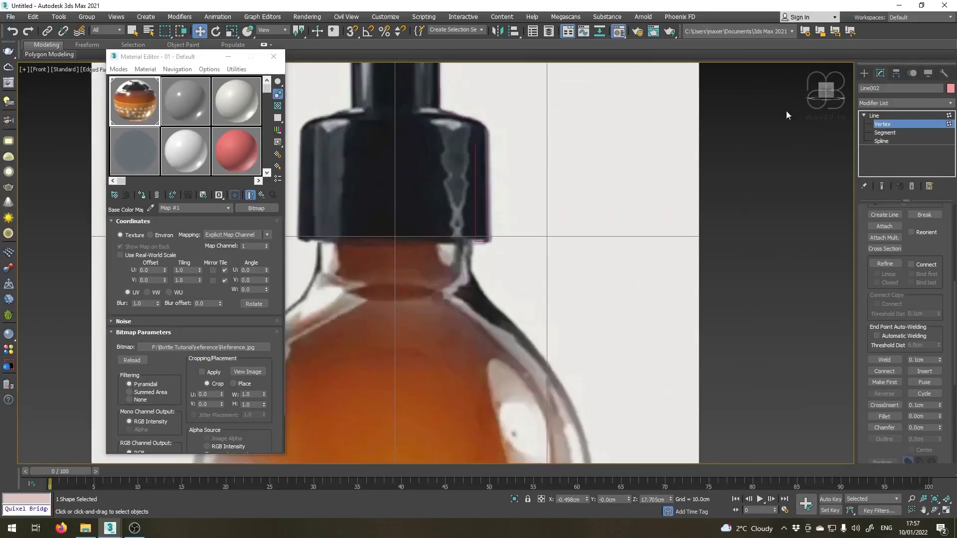
{"action": "left_click", "coordinate": [865, 73]}
{"action": "left_click", "coordinate": [881, 141]}
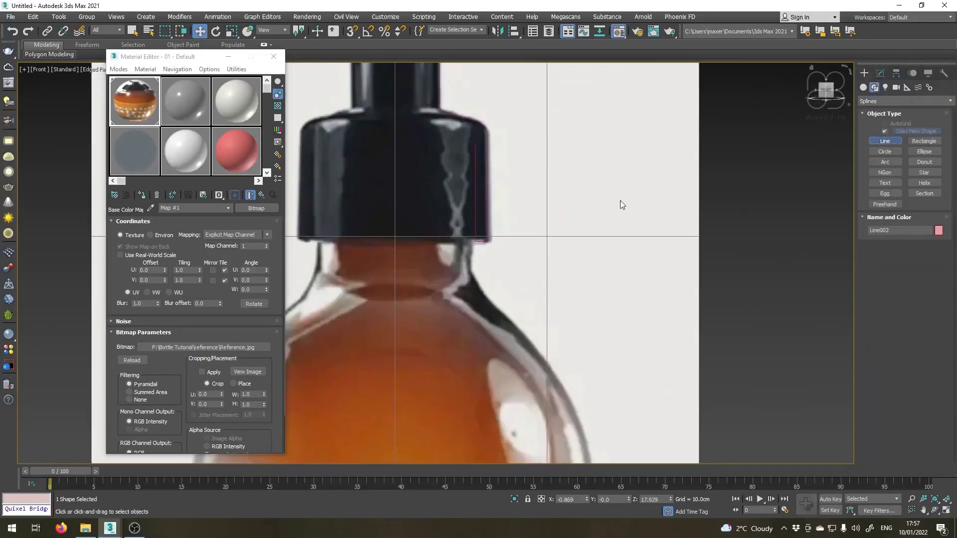
{"action": "scroll", "coordinate": [480, 199], "scroll_direction": "up", "scroll_amount": 2}
{"action": "left_click", "coordinate": [462, 152]}
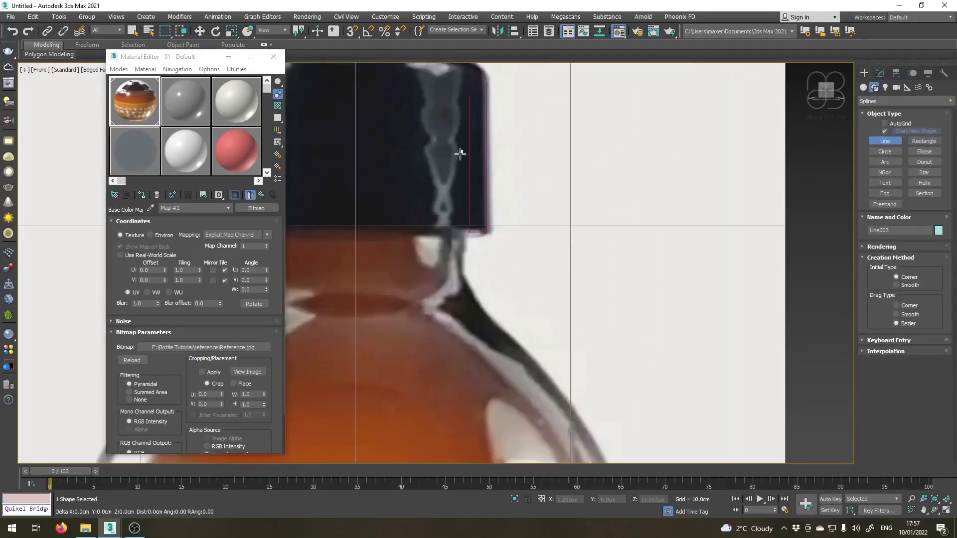
{"action": "left_click", "coordinate": [463, 300]}
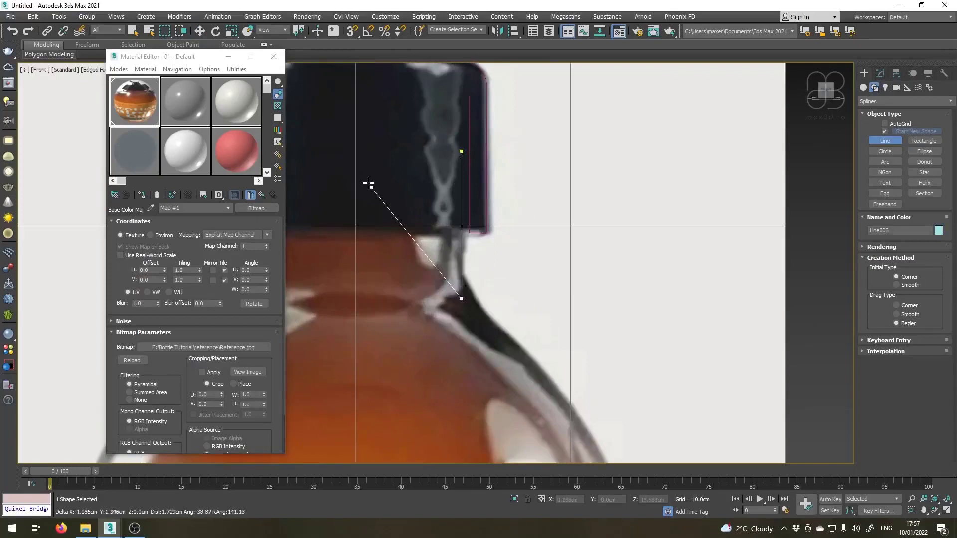
{"action": "scroll", "coordinate": [367, 181], "scroll_direction": "down", "scroll_amount": 4}
{"action": "scroll", "coordinate": [429, 214], "scroll_direction": "up", "scroll_amount": 3}
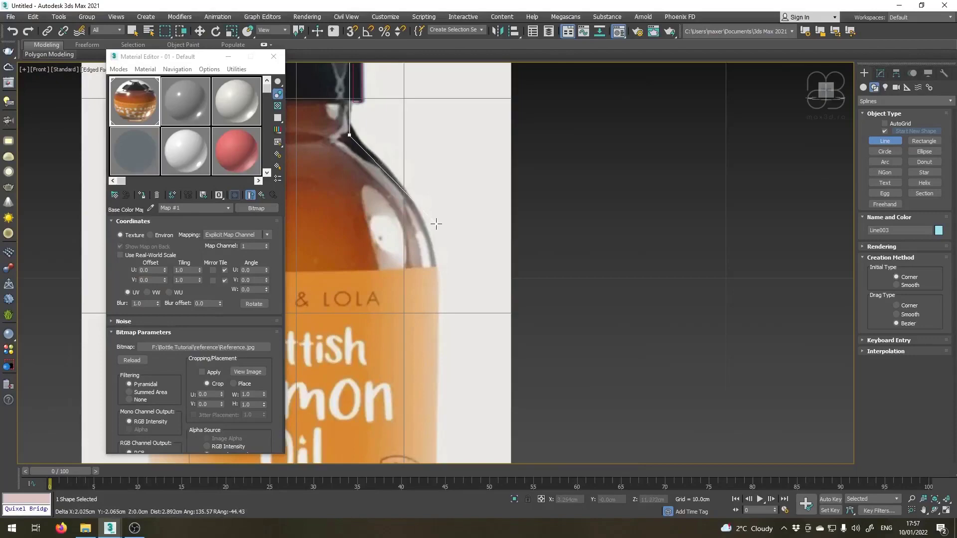
{"action": "left_click", "coordinate": [436, 223]}
Continue the bottle line about 11.2 cm straight down the side and about 3.5 cm across the base, ending just past the centre axis.
{"action": "scroll", "coordinate": [431, 344], "scroll_direction": "down", "scroll_amount": 5}
{"action": "scroll", "coordinate": [438, 412], "scroll_direction": "up", "scroll_amount": 3}
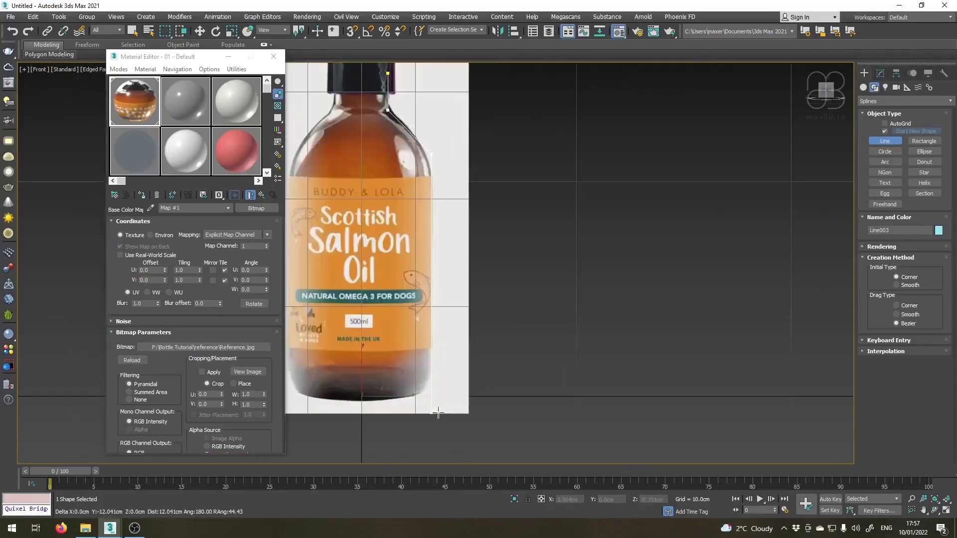
{"action": "scroll", "coordinate": [437, 414], "scroll_direction": "up", "scroll_amount": 2}
{"action": "scroll", "coordinate": [426, 391], "scroll_direction": "up", "scroll_amount": 2}
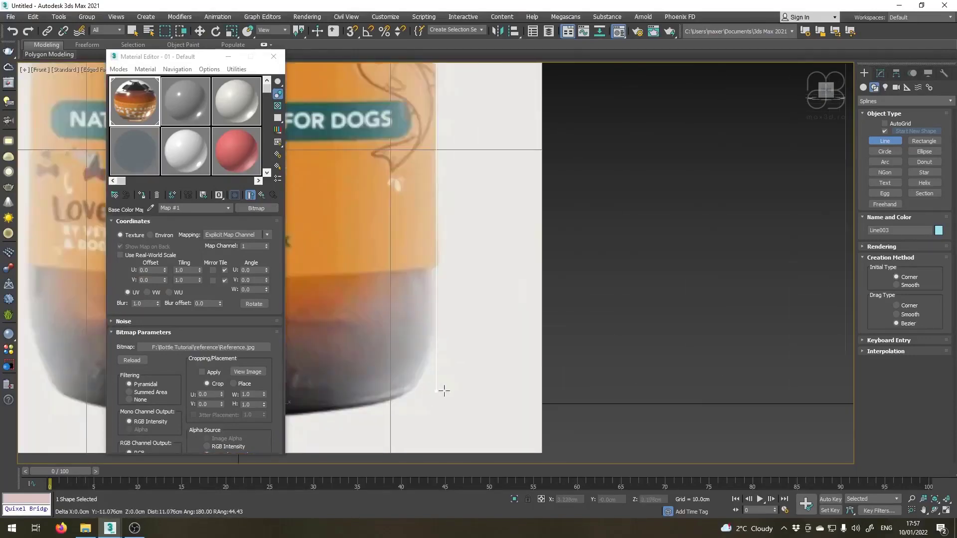
{"action": "scroll", "coordinate": [444, 391], "scroll_direction": "down", "scroll_amount": 3}
{"action": "scroll", "coordinate": [439, 399], "scroll_direction": "up", "scroll_amount": 2}
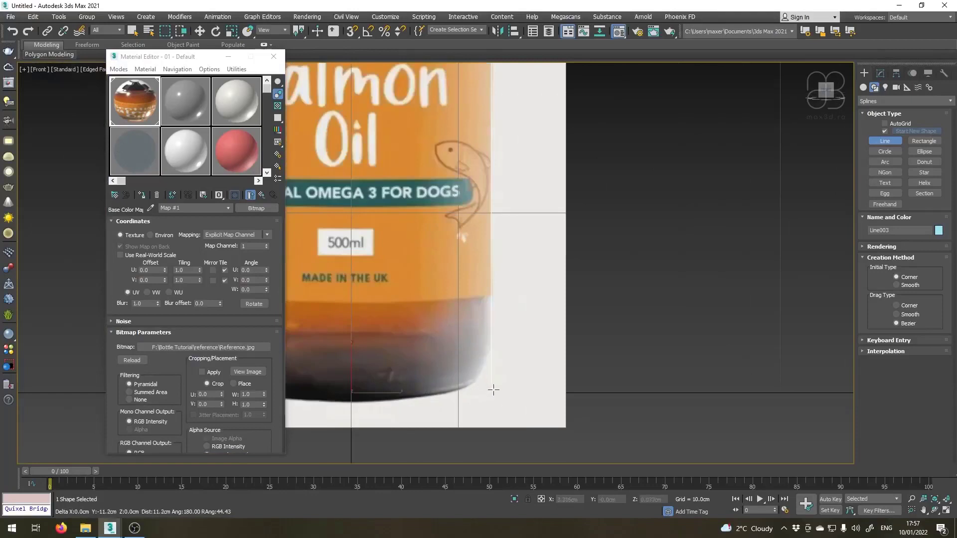
{"action": "left_click", "coordinate": [493, 391]}
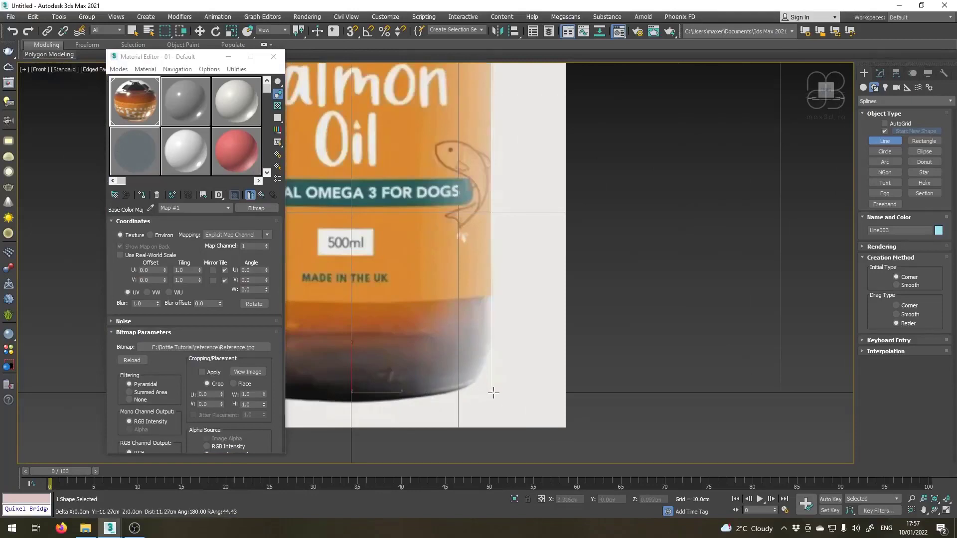
{"action": "left_click", "coordinate": [342, 394]}
{"action": "right_click", "coordinate": [342, 394]}
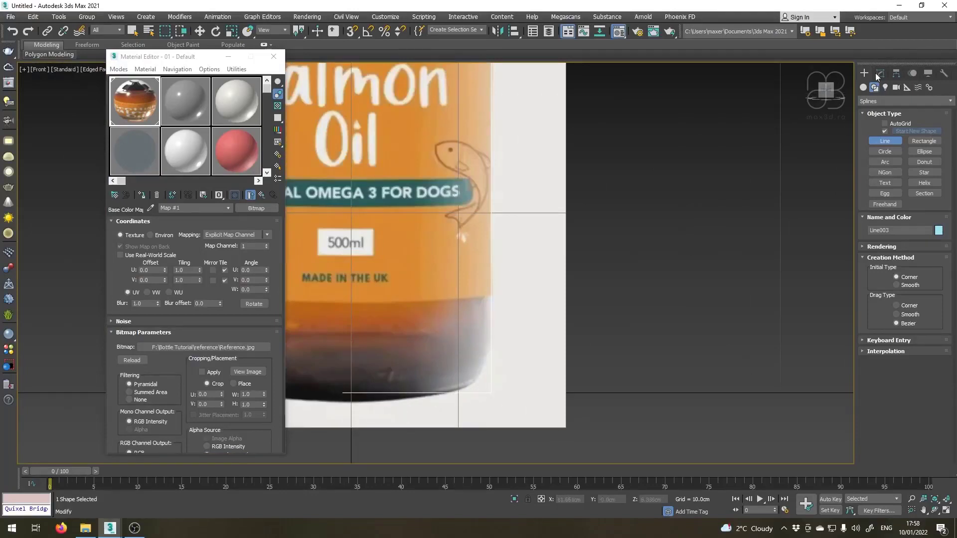
Edit the bottle line's vertices and set the X position of the end vertex at the base to 0 cm.
{"action": "left_click", "coordinate": [878, 74]}
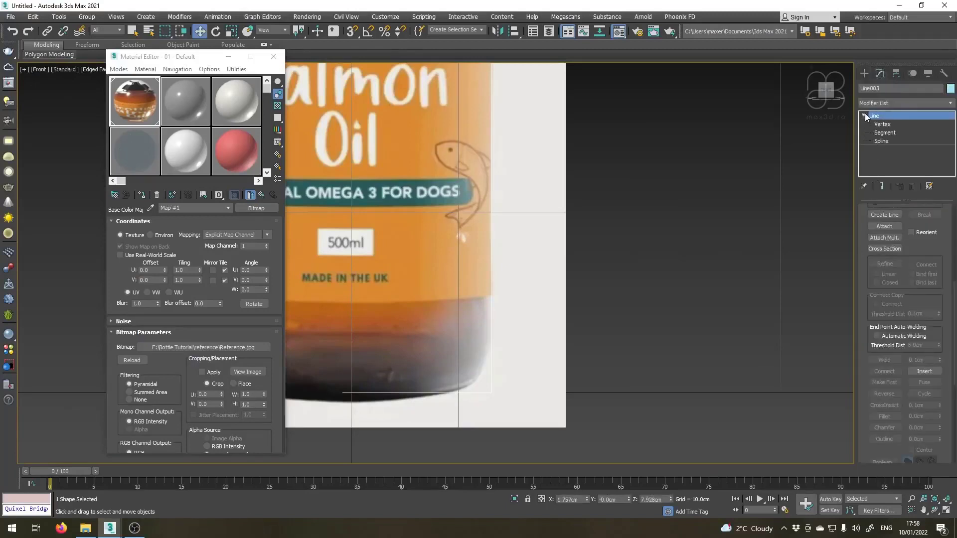
{"action": "left_click", "coordinate": [882, 125]}
{"action": "left_click_drag", "start_coordinate": [364, 415], "coordinate": [370, 423]}
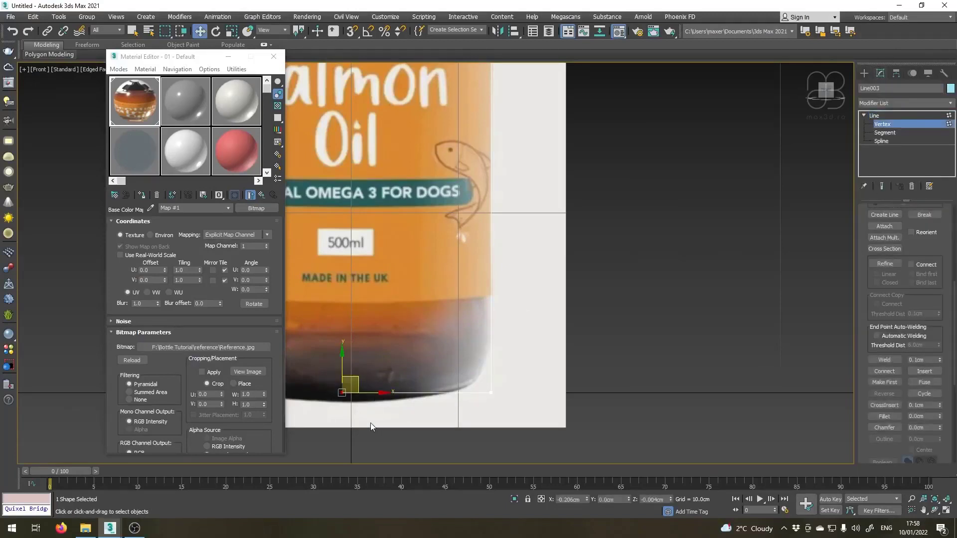
{"action": "right_click", "coordinate": [588, 500]}
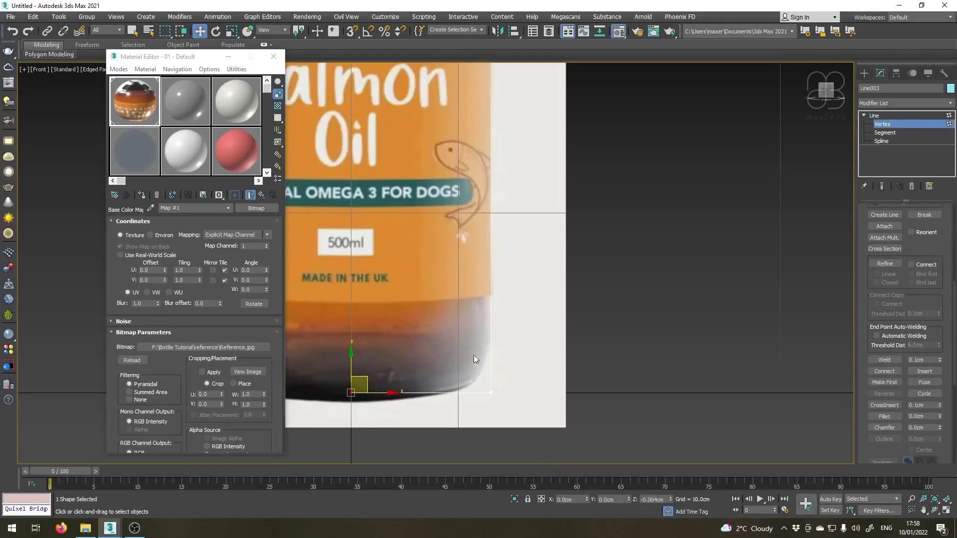
Select the two vertices of the bottle's straight side and shift them slightly outward along X to match the reference edge.
{"action": "scroll", "coordinate": [462, 379], "scroll_direction": "up", "scroll_amount": 2}
{"action": "scroll", "coordinate": [441, 370], "scroll_direction": "down", "scroll_amount": 2}
{"action": "scroll", "coordinate": [441, 370], "scroll_direction": "down", "scroll_amount": 5}
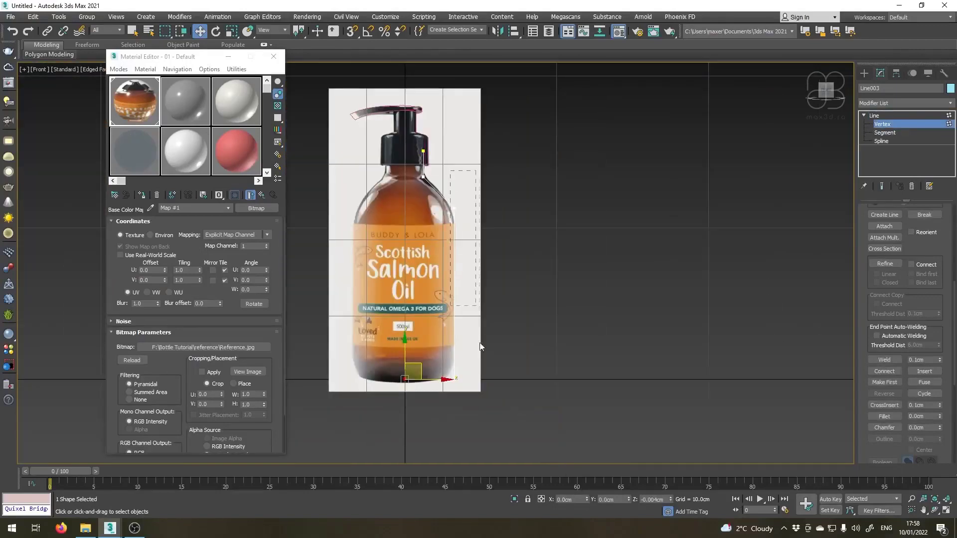
{"action": "left_click_drag", "start_coordinate": [480, 343], "coordinate": [480, 345]}
{"action": "scroll", "coordinate": [462, 351], "scroll_direction": "up", "scroll_amount": 5}
{"action": "middle_click_drag", "start_coordinate": [466, 89], "coordinate": [413, 285]}
{"action": "scroll", "coordinate": [399, 162], "scroll_direction": "up", "scroll_amount": 4}
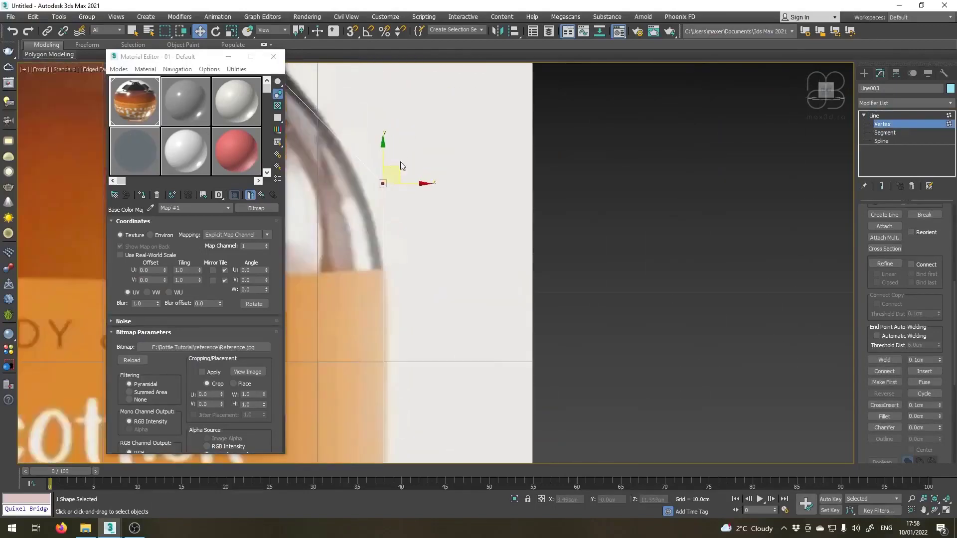
{"action": "left_click_drag", "start_coordinate": [417, 184], "coordinate": [424, 184]}
{"action": "scroll", "coordinate": [409, 178], "scroll_direction": "down", "scroll_amount": 4}
{"action": "scroll", "coordinate": [410, 178], "scroll_direction": "up", "scroll_amount": 3}
{"action": "scroll", "coordinate": [417, 289], "scroll_direction": "down", "scroll_amount": 2}
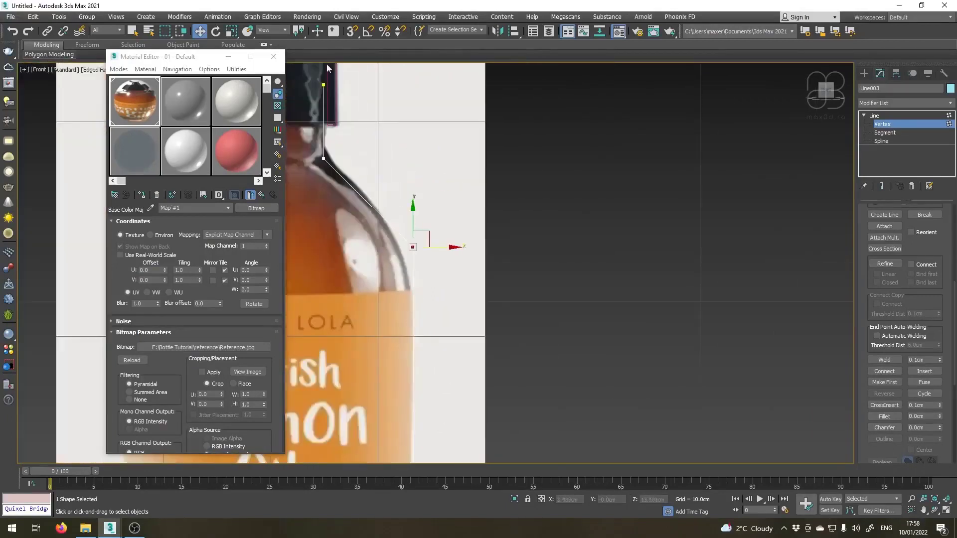
Raise the vertex at the base of the bottle's neck to about Z 13.49 cm.
{"action": "scroll", "coordinate": [327, 117], "scroll_direction": "up", "scroll_amount": 2}
{"action": "left_click_drag", "start_coordinate": [310, 182], "coordinate": [368, 234]}
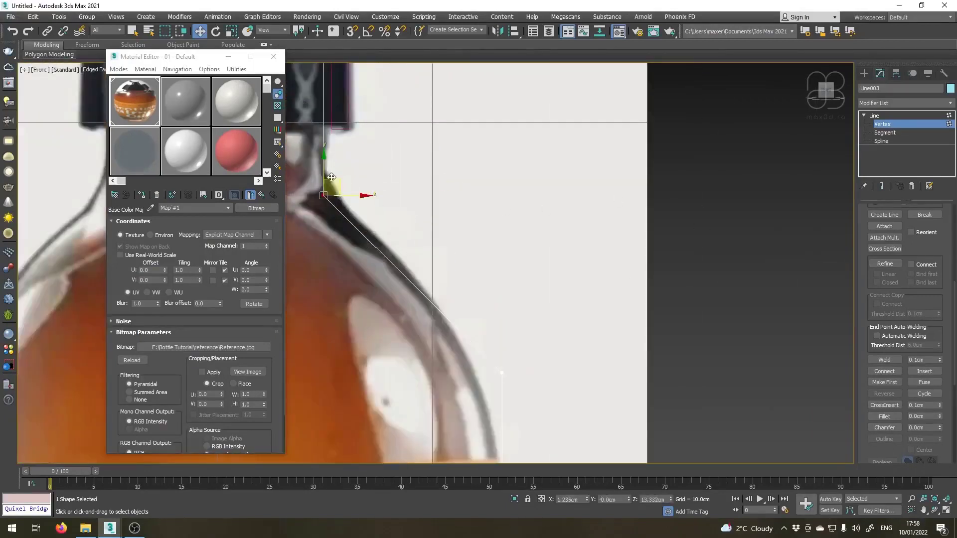
{"action": "left_click_drag", "start_coordinate": [323, 172], "coordinate": [327, 164]}
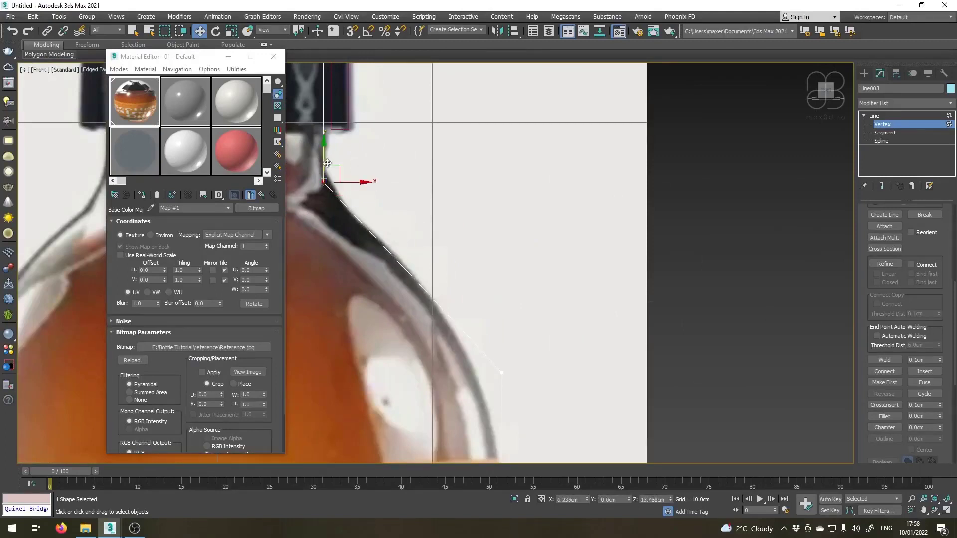
Fillet the neck-base vertex and the shoulder vertex so the bottle line follows the reference curves.
{"action": "left_click", "coordinate": [884, 417]}
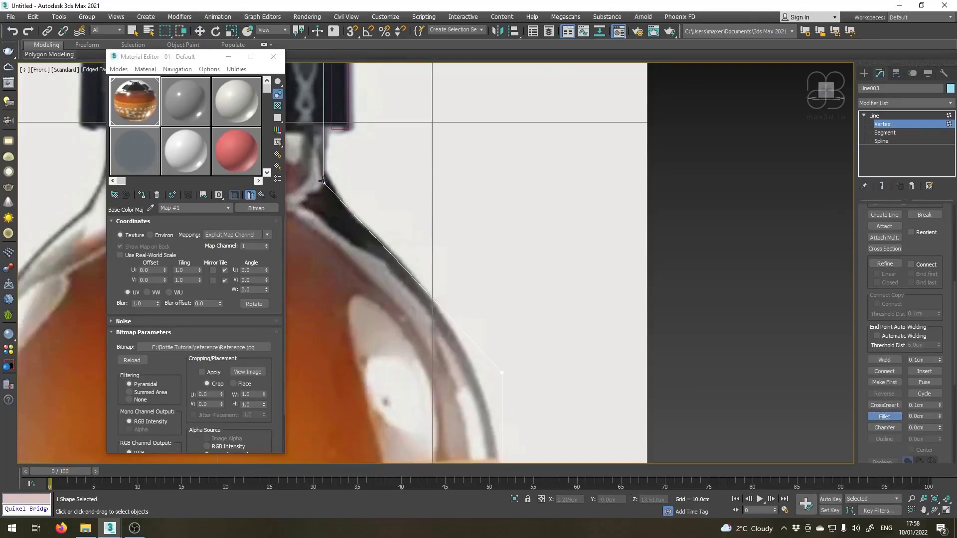
{"action": "left_click_drag", "start_coordinate": [323, 182], "coordinate": [335, 158]}
{"action": "middle_click_drag", "start_coordinate": [459, 439], "coordinate": [413, 382]}
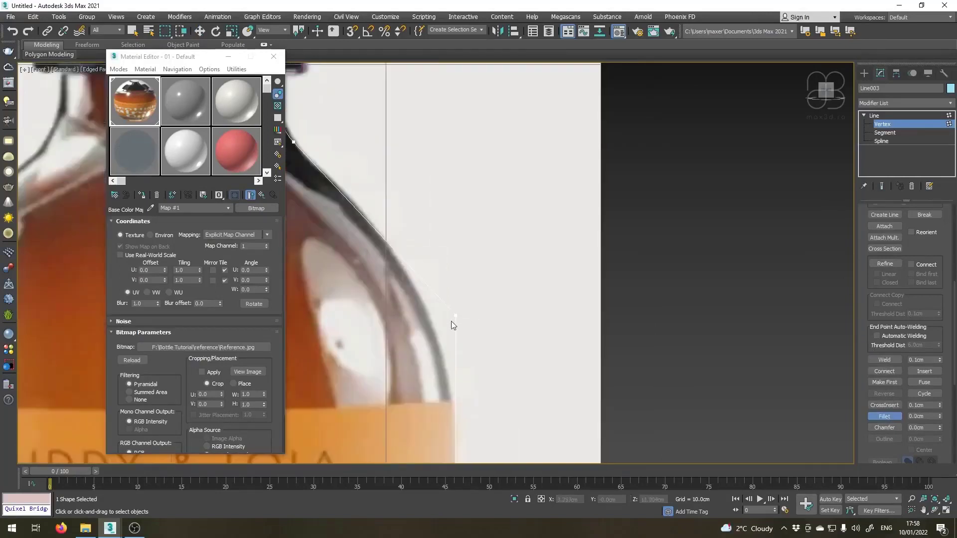
{"action": "left_click_drag", "start_coordinate": [456, 316], "coordinate": [507, 193]}
{"action": "scroll", "coordinate": [378, 178], "scroll_direction": "down", "scroll_amount": 1}
{"action": "scroll", "coordinate": [336, 163], "scroll_direction": "up", "scroll_amount": 1}
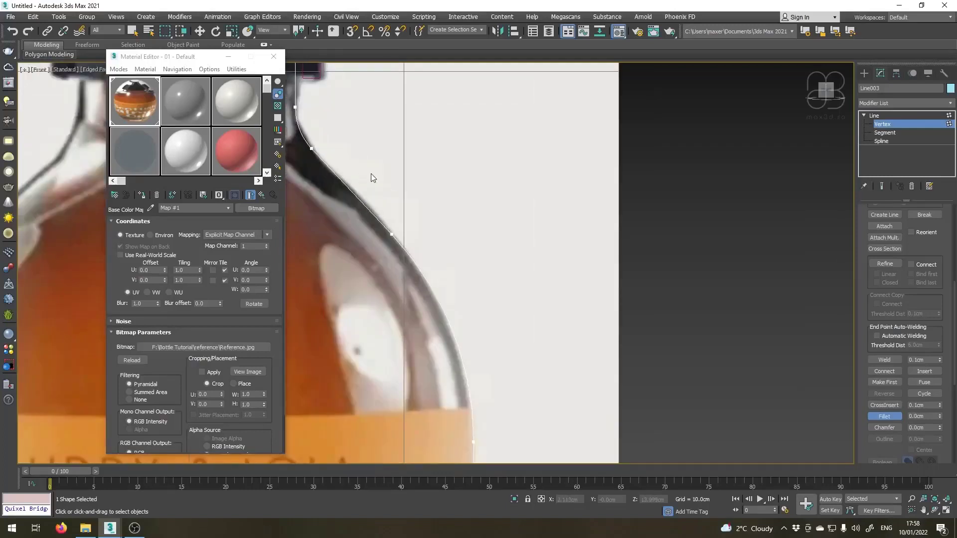
Delete the lower fillet vertex at the neck base so one smooth curve runs from the neck to the shoulder.
{"action": "middle_click_drag", "start_coordinate": [371, 173], "coordinate": [398, 185]}
{"action": "key", "text": "w"}
{"action": "left_click", "coordinate": [339, 158]}
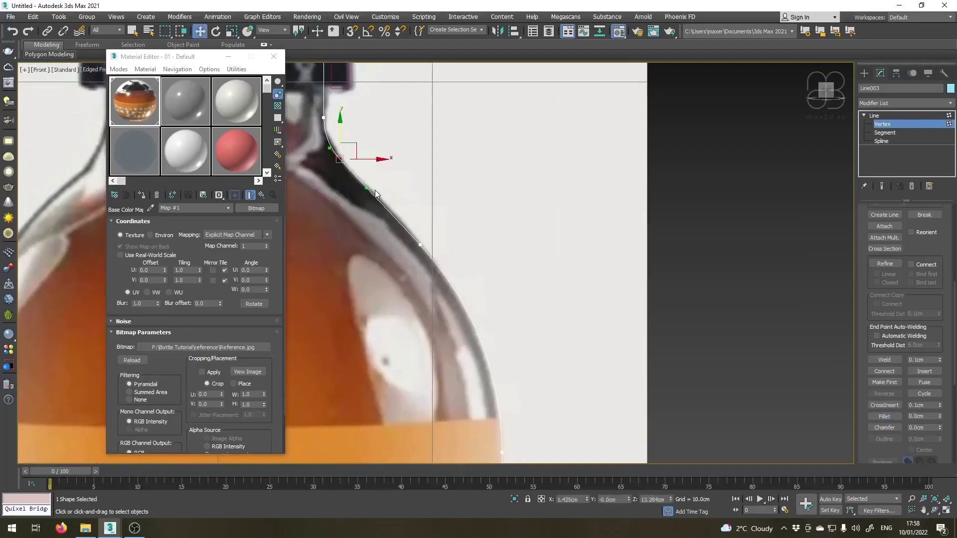
{"action": "left_click", "coordinate": [375, 190]}
{"action": "left_click", "coordinate": [322, 119]}
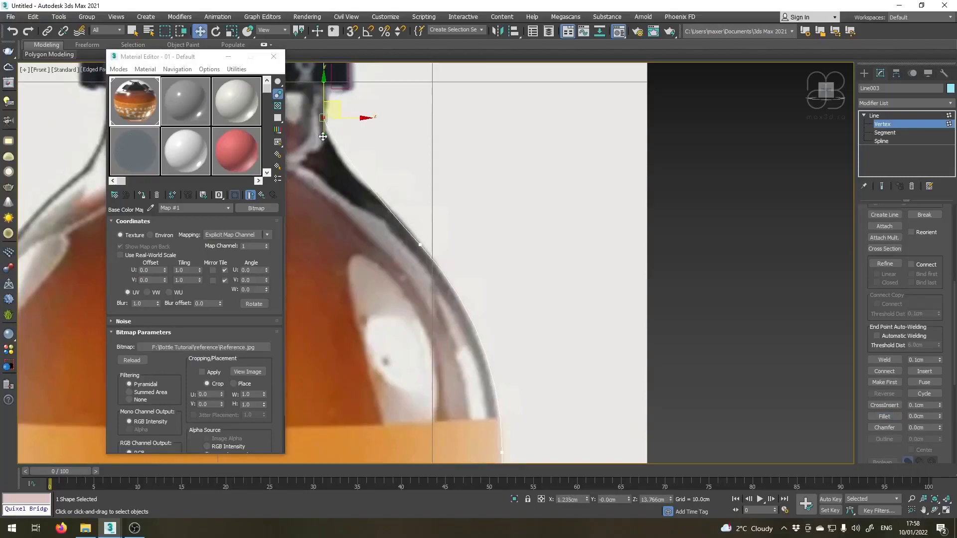
Fillet the outer bottom corner vertex of the bottle line to match the rounded base edge in the reference.
{"action": "scroll", "coordinate": [320, 156], "scroll_direction": "down", "scroll_amount": 5}
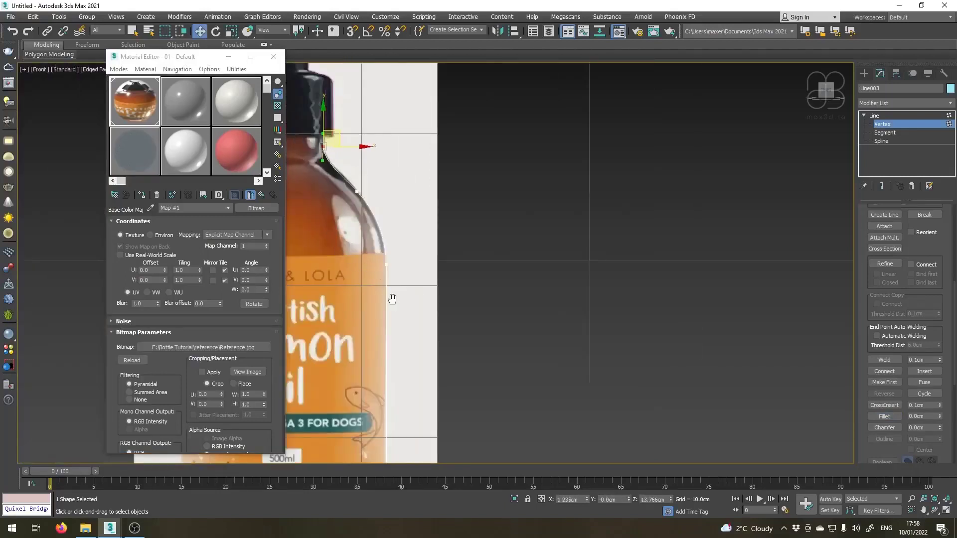
{"action": "middle_click_drag", "start_coordinate": [392, 299], "coordinate": [432, 239]}
{"action": "middle_click_drag", "start_coordinate": [418, 352], "coordinate": [461, 222]}
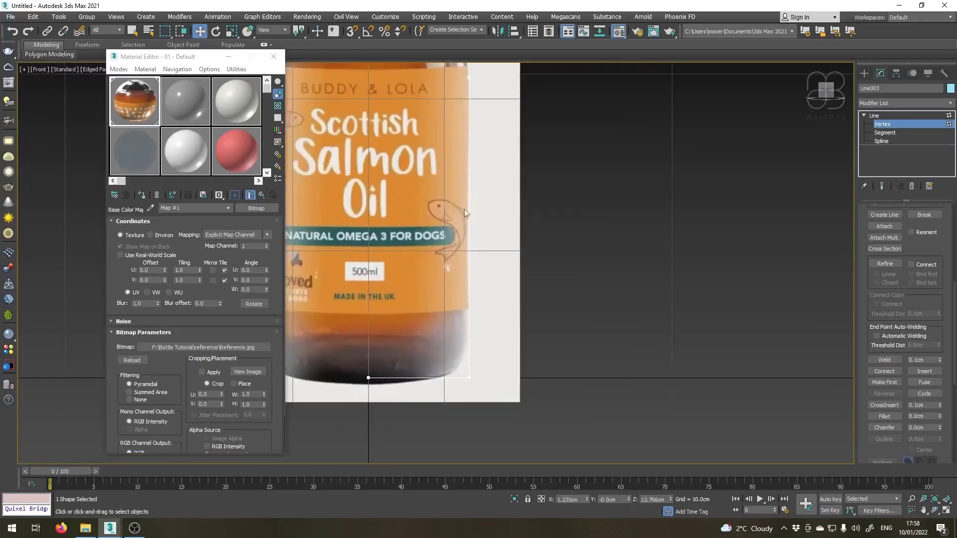
{"action": "scroll", "coordinate": [486, 429], "scroll_direction": "up", "scroll_amount": 2}
{"action": "left_click_drag", "start_coordinate": [436, 330], "coordinate": [496, 382]}
{"action": "scroll", "coordinate": [463, 329], "scroll_direction": "up", "scroll_amount": 2}
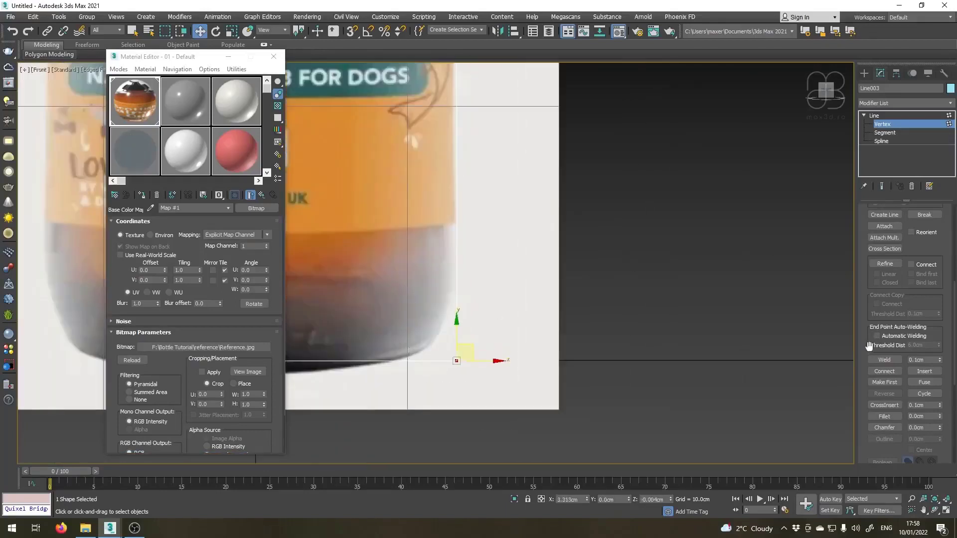
{"action": "left_click", "coordinate": [884, 416]}
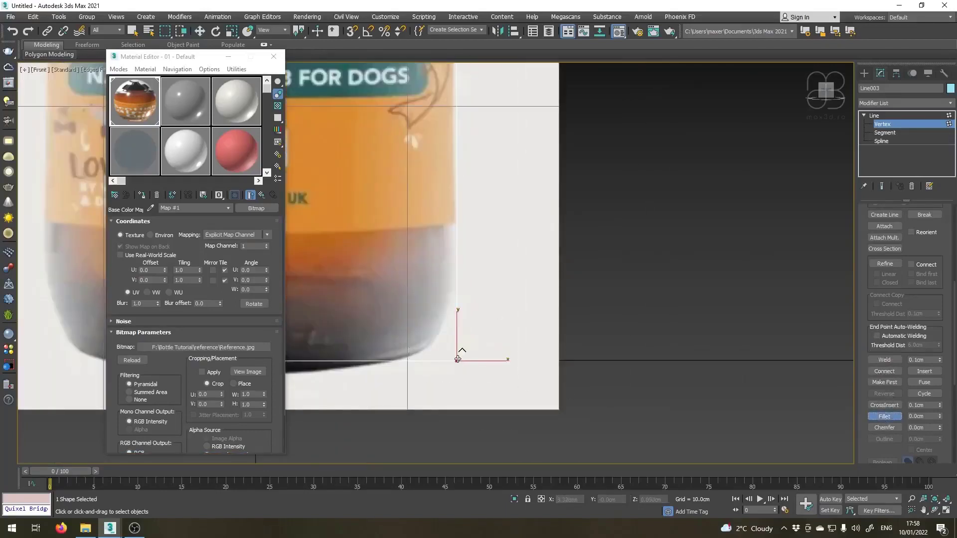
{"action": "left_click_drag", "start_coordinate": [457, 359], "coordinate": [470, 279]}
{"action": "scroll", "coordinate": [469, 279], "scroll_direction": "down", "scroll_amount": 2}
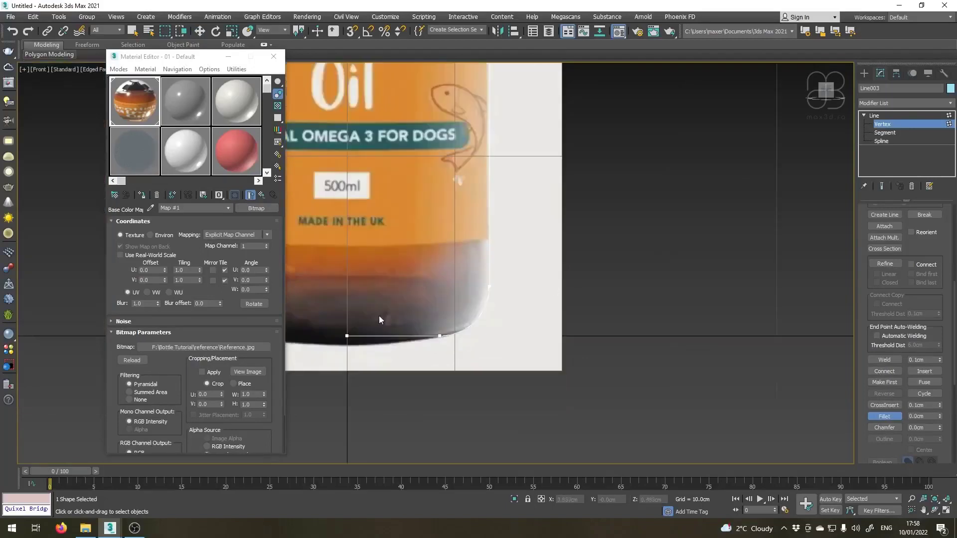
{"action": "middle_click_drag", "start_coordinate": [378, 320], "coordinate": [454, 358]}
{"action": "key", "text": "w"}
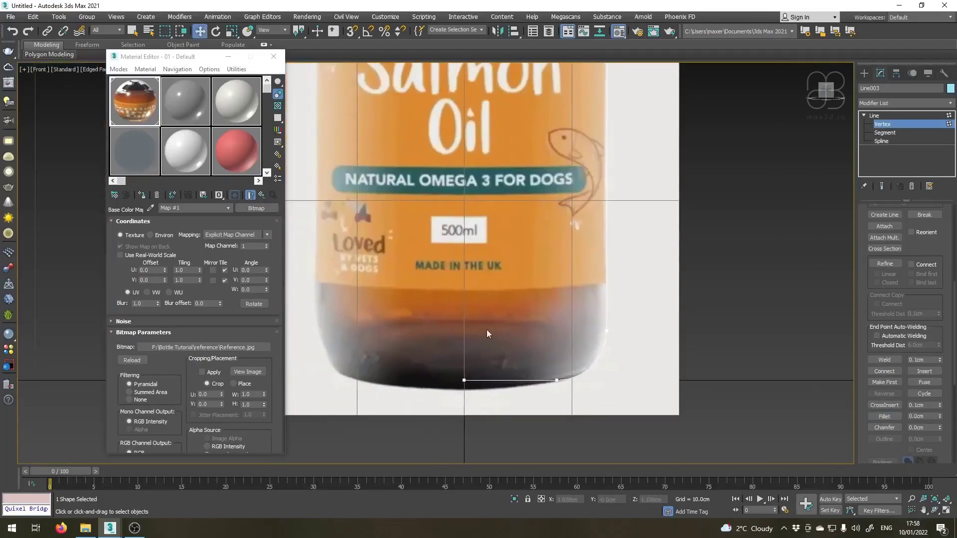
Raise the vertex at the centre of the bottle's base to about Z 0.64 cm and convert it to Bezier Corner.
{"action": "scroll", "coordinate": [531, 369], "scroll_direction": "up", "scroll_amount": 4}
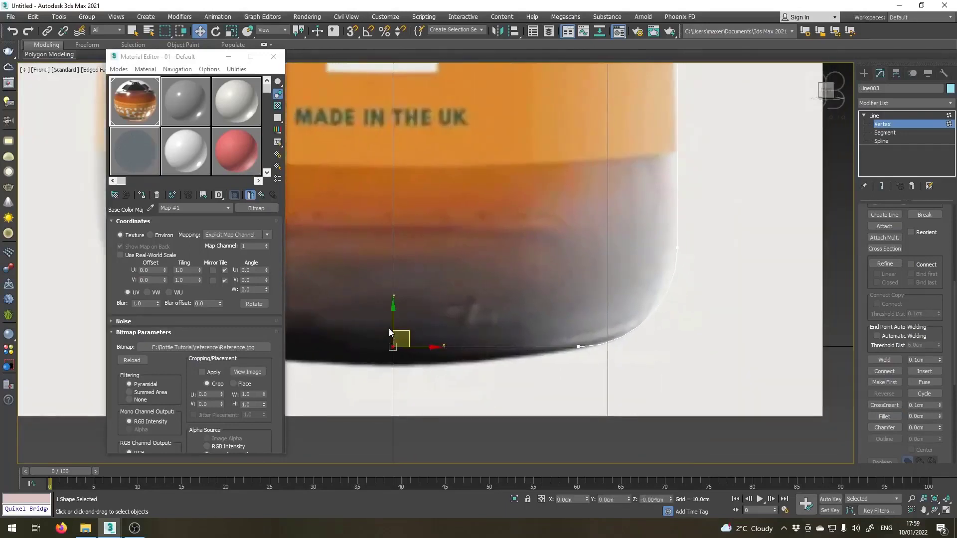
{"action": "left_click_drag", "start_coordinate": [393, 316], "coordinate": [396, 291]}
{"action": "right_click", "coordinate": [396, 292]}
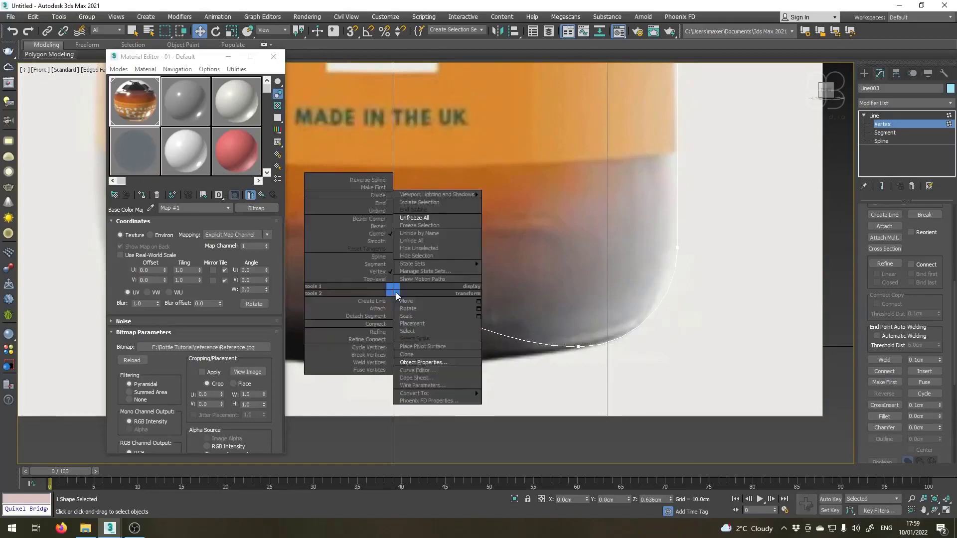
{"action": "left_click", "coordinate": [377, 219]}
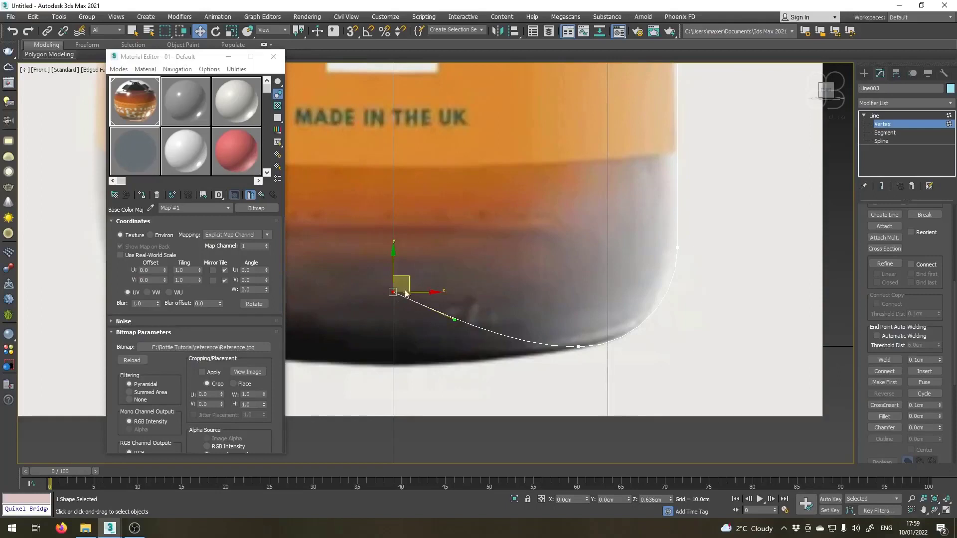
Lengthen and level the base centre vertex's tangent handle, and lower the vertex to about Z 0.44 cm for a smooth concave bottom.
{"action": "left_click_drag", "start_coordinate": [452, 320], "coordinate": [510, 292]}
{"action": "left_click_drag", "start_coordinate": [394, 266], "coordinate": [394, 283]}
{"action": "left_click_drag", "start_coordinate": [511, 308], "coordinate": [508, 309]}
{"action": "scroll", "coordinate": [393, 380], "scroll_direction": "down", "scroll_amount": 5}
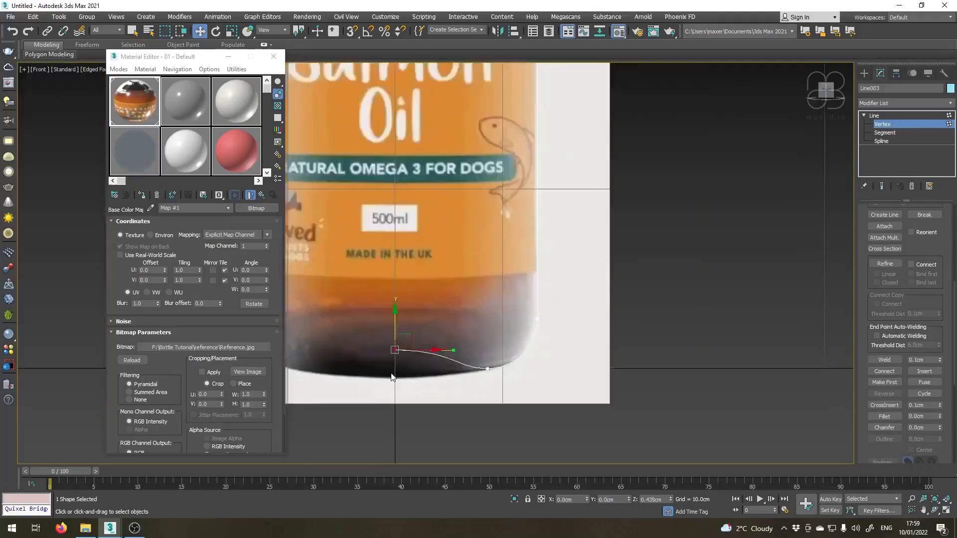
Outline the bottle spline slightly inward at spline level to give the profile a thin wall.
{"action": "middle_click_drag", "start_coordinate": [450, 341], "coordinate": [470, 450]}
{"action": "middle_click_drag", "start_coordinate": [466, 178], "coordinate": [453, 301]}
{"action": "scroll", "coordinate": [426, 167], "scroll_direction": "down", "scroll_amount": 3}
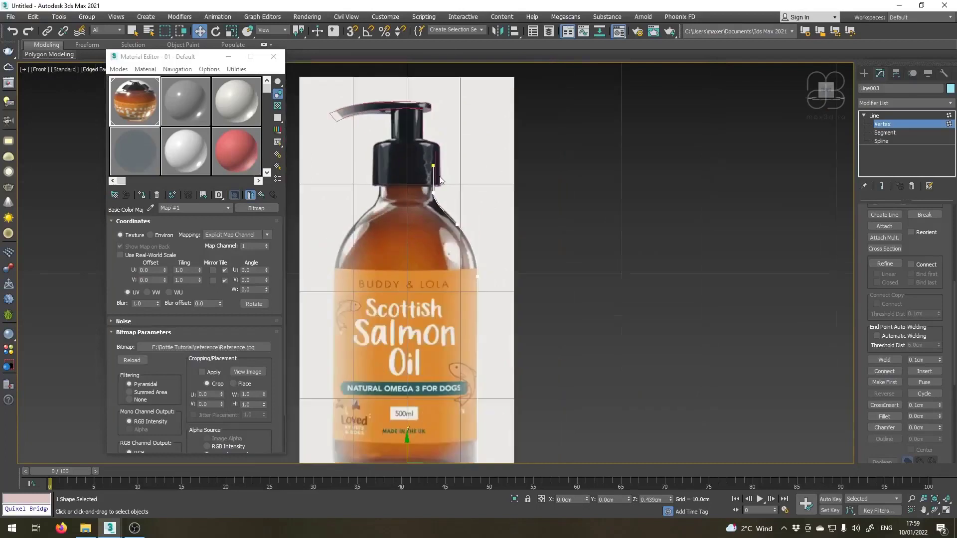
{"action": "scroll", "coordinate": [428, 225], "scroll_direction": "up", "scroll_amount": 6}
{"action": "left_click", "coordinate": [889, 142]}
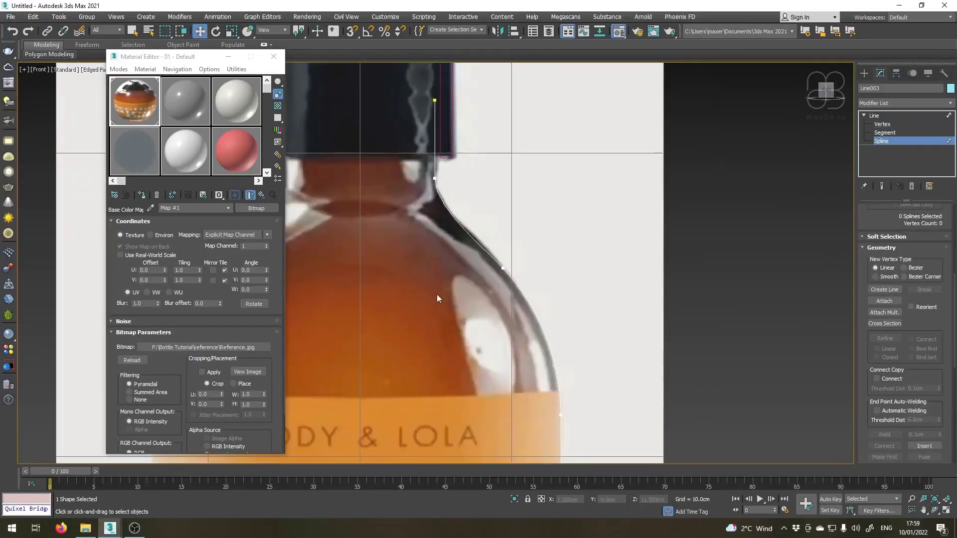
{"action": "middle_click_drag", "start_coordinate": [486, 278], "coordinate": [494, 224]}
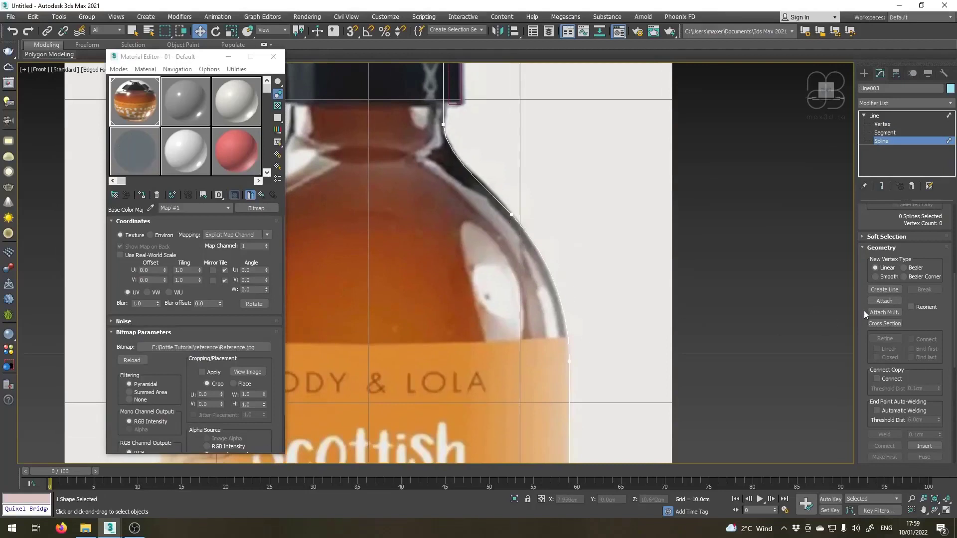
{"action": "scroll", "coordinate": [862, 317], "scroll_direction": "down", "scroll_amount": 5}
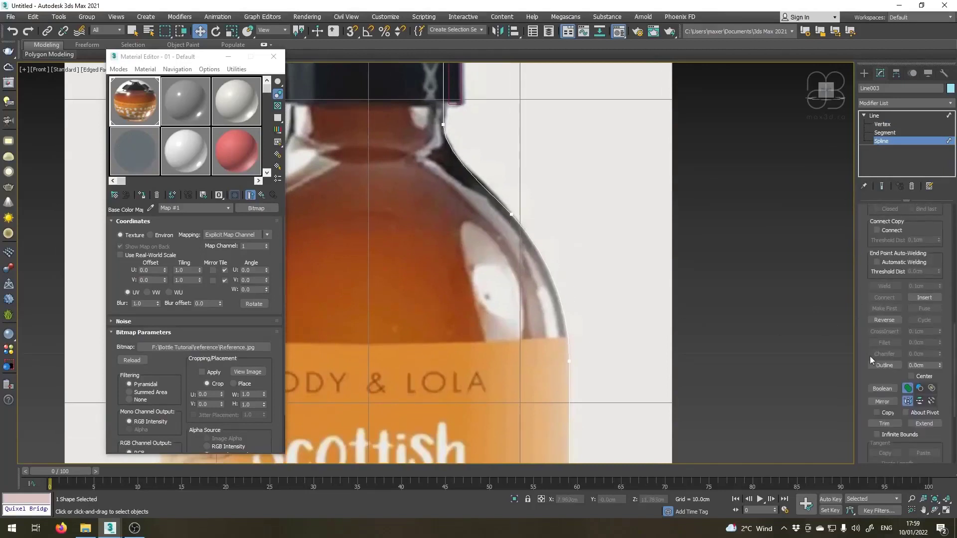
{"action": "left_click", "coordinate": [884, 365]}
{"action": "middle_click_drag", "start_coordinate": [495, 359], "coordinate": [489, 222]}
{"action": "scroll", "coordinate": [489, 223], "scroll_direction": "up", "scroll_amount": 4}
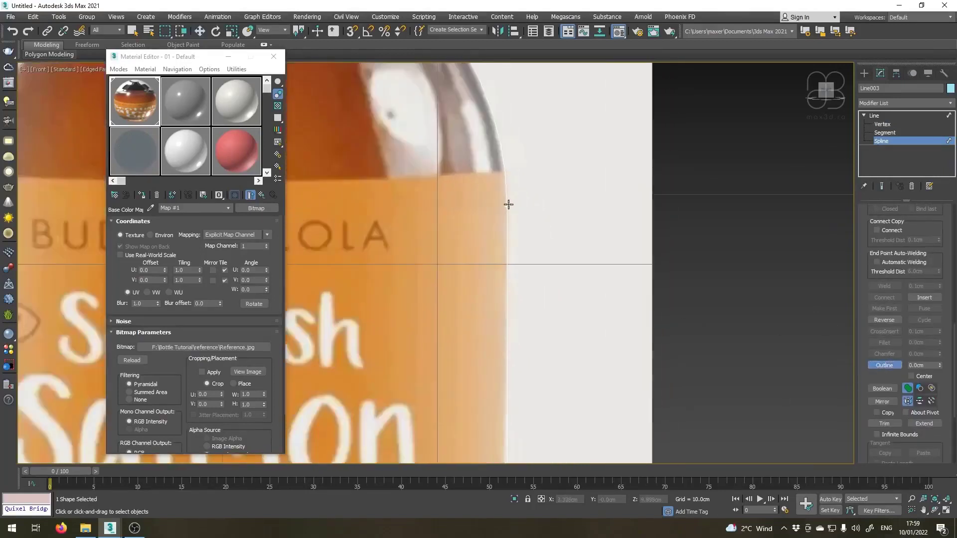
{"action": "mouse_move", "coordinate": [508, 205]}
{"action": "left_mouse_down"}
{"action": "mouse_move", "coordinate": [517, 203]}
{"action": "mouse_move", "coordinate": [484, 214]}
{"action": "mouse_move", "coordinate": [502, 216]}
{"action": "left_mouse_up"}
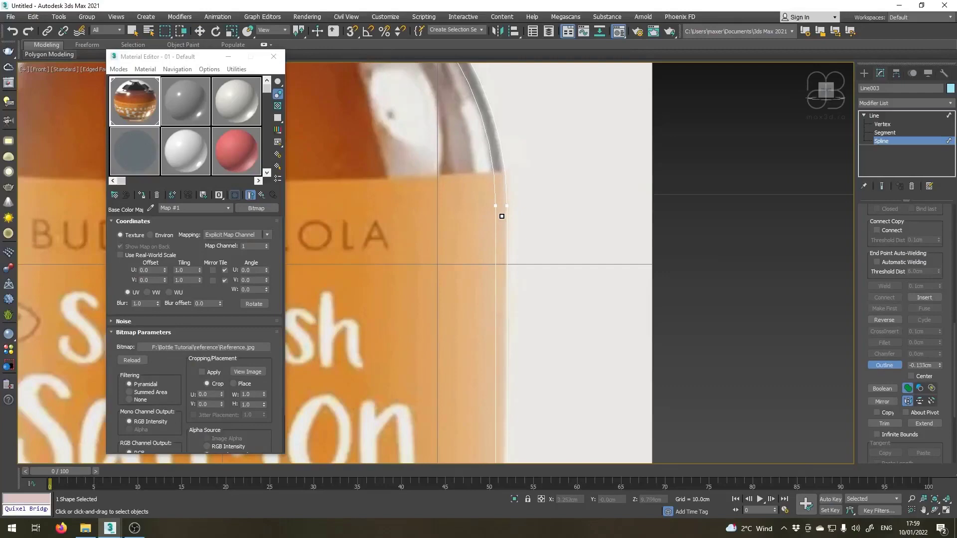
{"action": "key", "text": "w"}
Inspect the double wall line at the centre of the bottle's base.
{"action": "scroll", "coordinate": [384, 207], "scroll_direction": "down", "scroll_amount": 9}
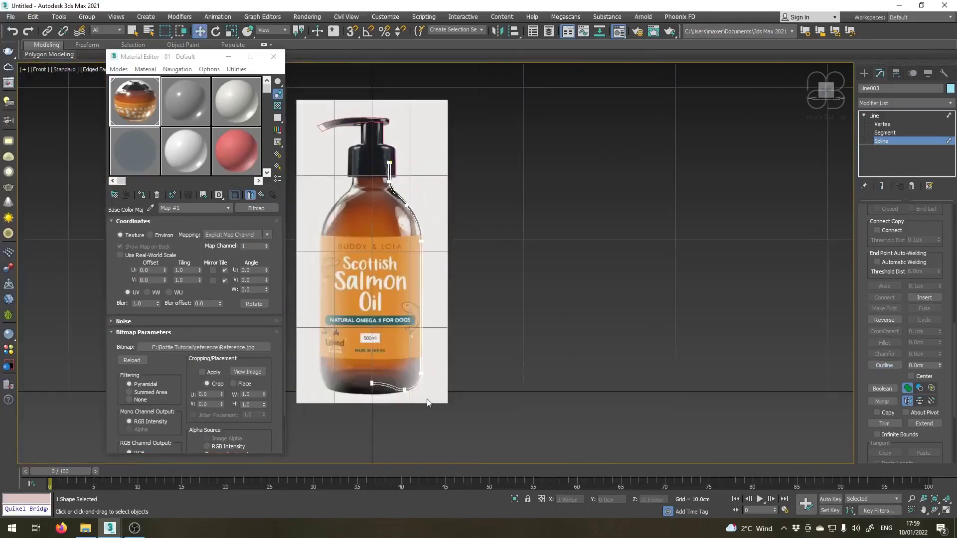
{"action": "scroll", "coordinate": [427, 399], "scroll_direction": "up", "scroll_amount": 4}
{"action": "scroll", "coordinate": [325, 331], "scroll_direction": "up", "scroll_amount": 6}
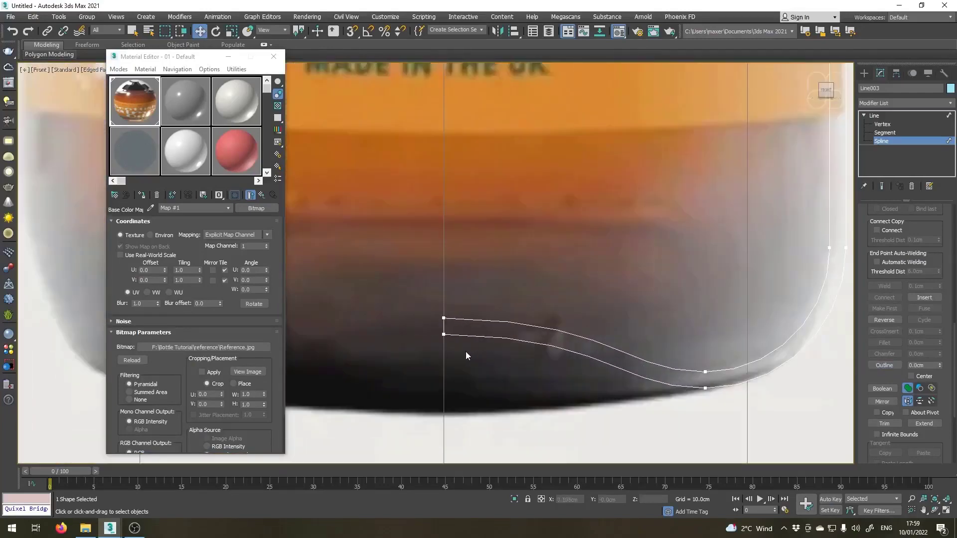
{"action": "middle_click_drag", "start_coordinate": [465, 352], "coordinate": [404, 365]}
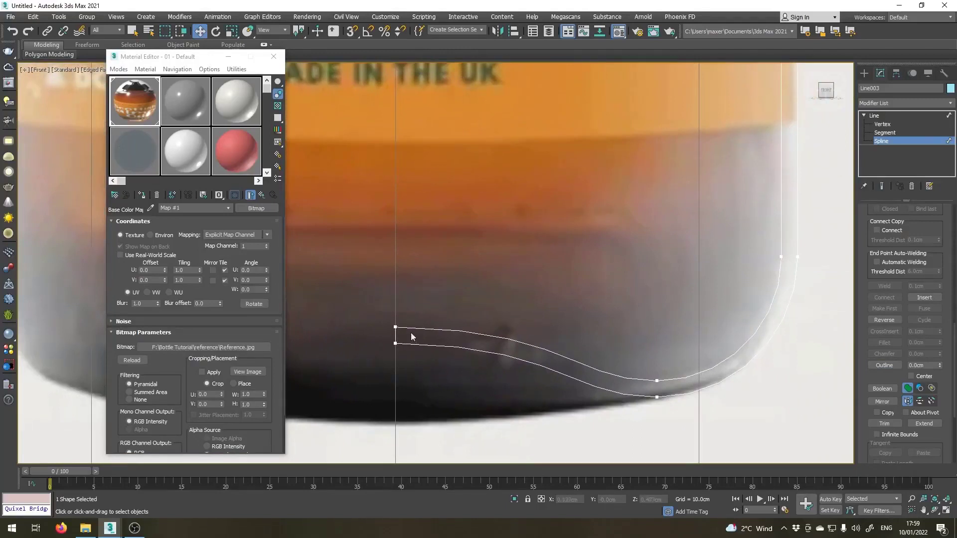
Raise the inner wall's vertex at the centre of the bottle's base to about Z 0.91 cm to thicken the bottom.
{"action": "left_click", "coordinate": [882, 125]}
{"action": "left_click_drag", "start_coordinate": [360, 312], "coordinate": [402, 334]}
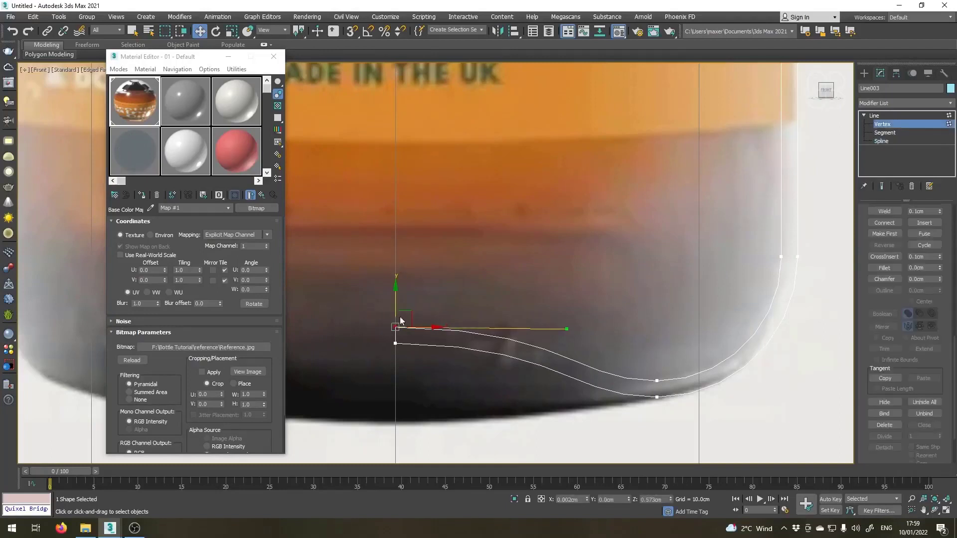
{"action": "left_click_drag", "start_coordinate": [393, 296], "coordinate": [389, 256]}
{"action": "scroll", "coordinate": [401, 346], "scroll_direction": "up", "scroll_amount": 2}
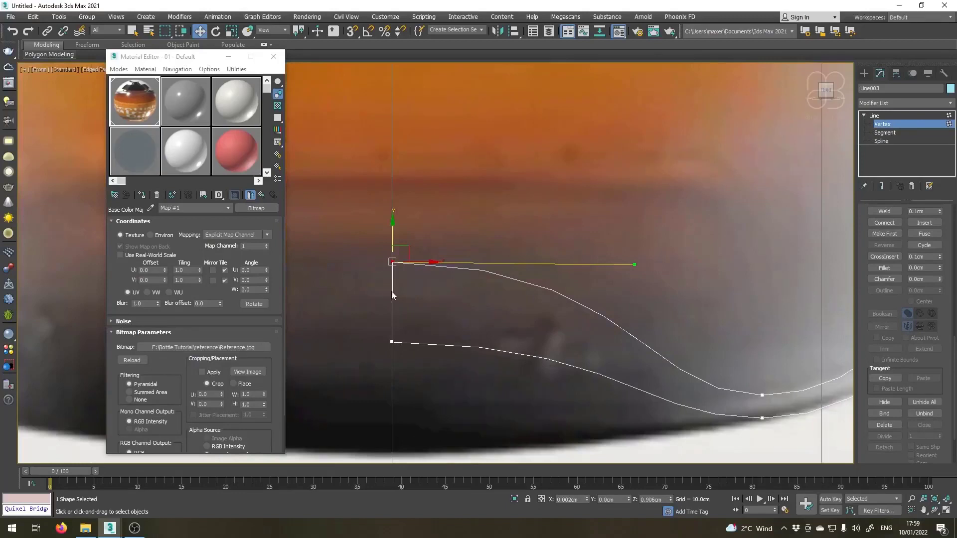
Break the spline at the base's two centre vertices and delete the short vertical segment joining them.
{"action": "left_click", "coordinate": [392, 342], "text": "ctrl"}
{"action": "left_click_drag", "start_coordinate": [865, 214], "coordinate": [855, 402]}
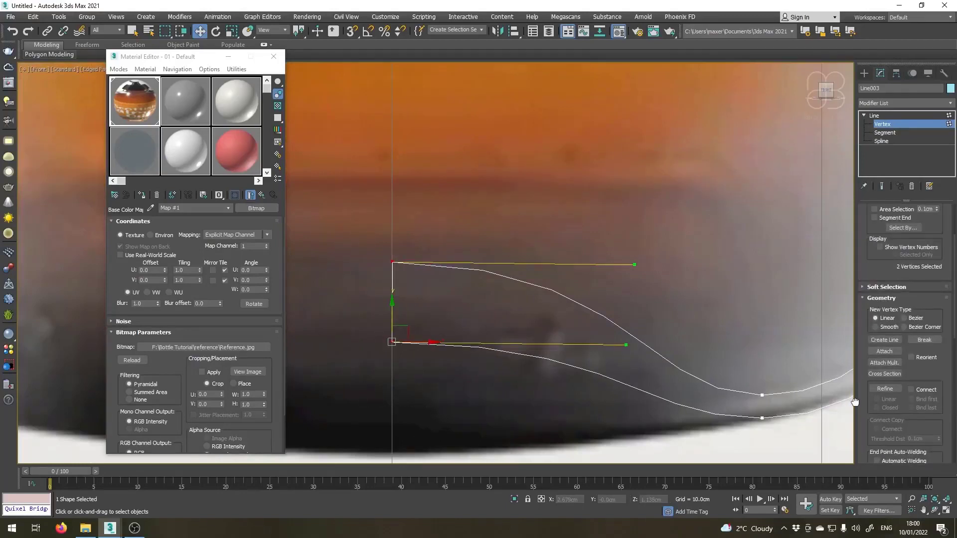
{"action": "left_click", "coordinate": [924, 339]}
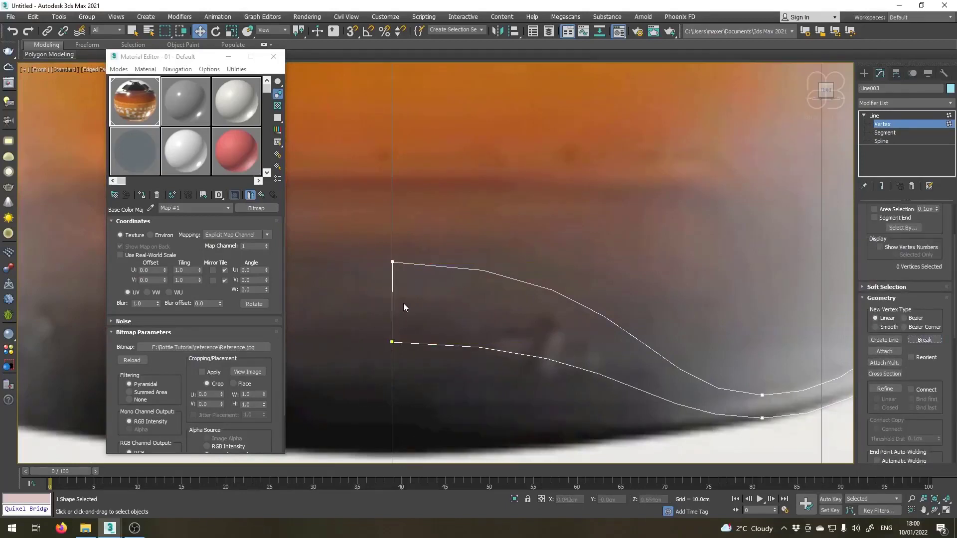
{"action": "left_click", "coordinate": [884, 133]}
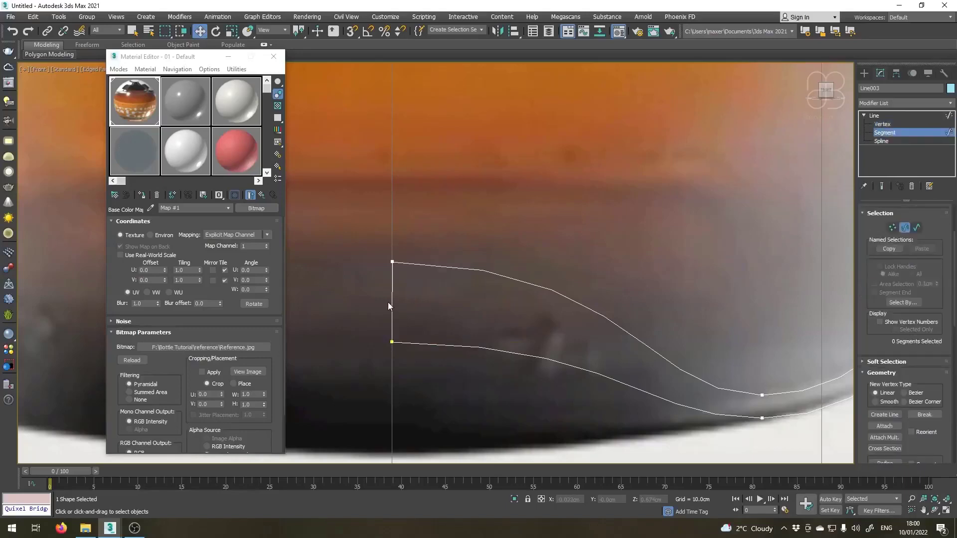
{"action": "scroll", "coordinate": [391, 302], "scroll_direction": "down", "scroll_amount": 10}
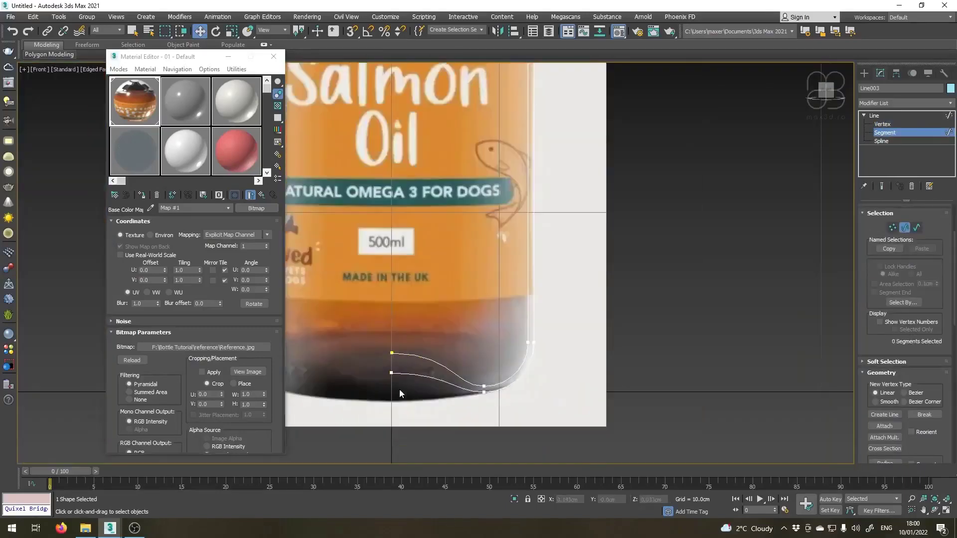
Leave sub-object editing of the bottle spline and rename the object Bottle.
{"action": "scroll", "coordinate": [369, 447], "scroll_direction": "up", "scroll_amount": 8}
{"action": "scroll", "coordinate": [387, 370], "scroll_direction": "down", "scroll_amount": 5}
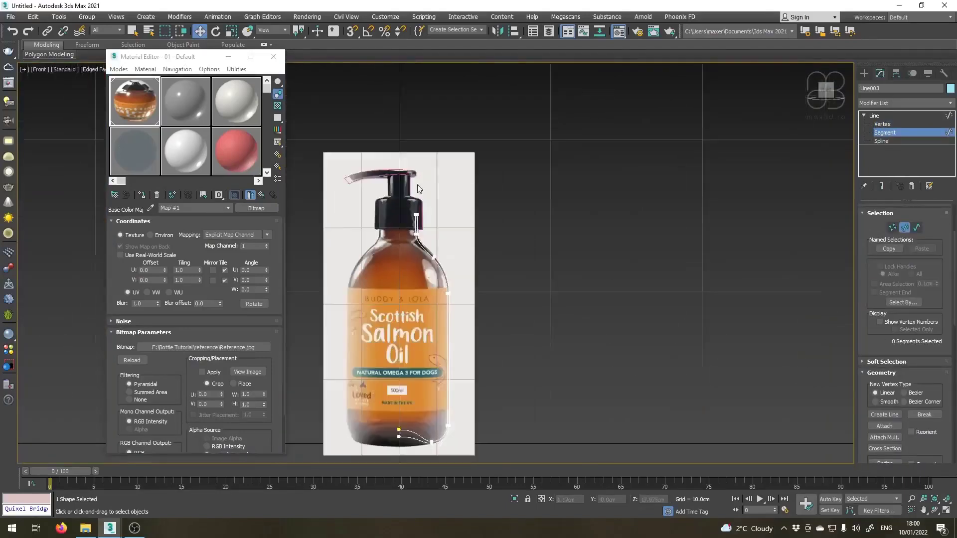
{"action": "middle_click_drag", "start_coordinate": [390, 172], "coordinate": [439, 218]}
{"action": "scroll", "coordinate": [429, 233], "scroll_direction": "up", "scroll_amount": 2}
{"action": "middle_click_drag", "start_coordinate": [446, 275], "coordinate": [437, 149]}
{"action": "scroll", "coordinate": [430, 218], "scroll_direction": "up", "scroll_amount": 1}
{"action": "left_click", "coordinate": [863, 116]}
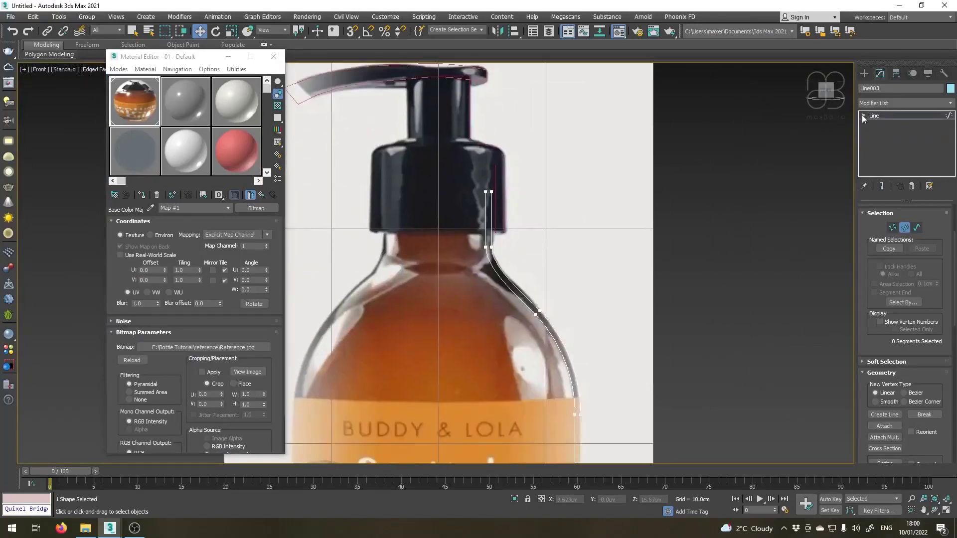
{"action": "left_click", "coordinate": [877, 117]}
{"action": "middle_click_drag", "start_coordinate": [516, 301], "coordinate": [527, 256]}
{"action": "scroll", "coordinate": [537, 295], "scroll_direction": "down", "scroll_amount": 3}
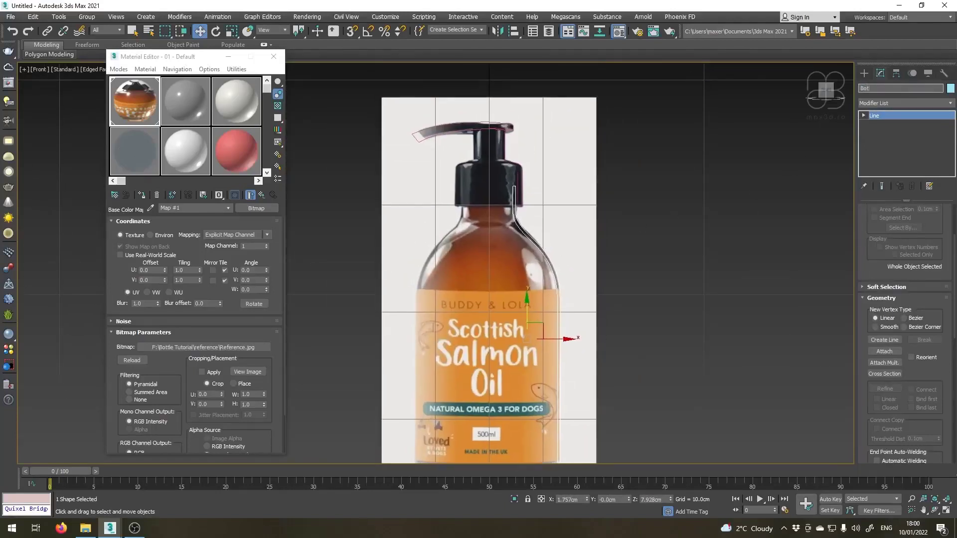
{"action": "left_click", "coordinate": [790, 136]}
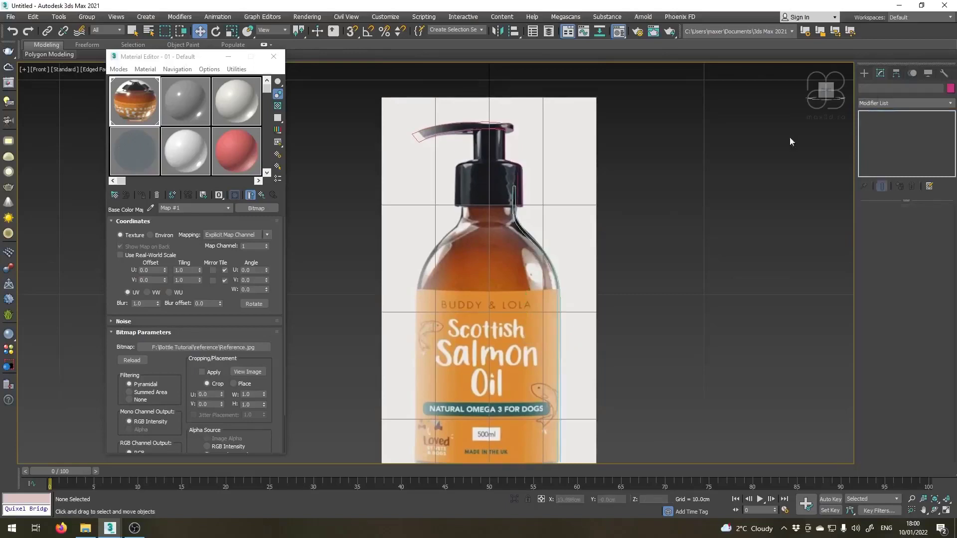
Apply a Lathe modifier to the Bottle profile.
{"action": "left_click", "coordinate": [522, 240]}
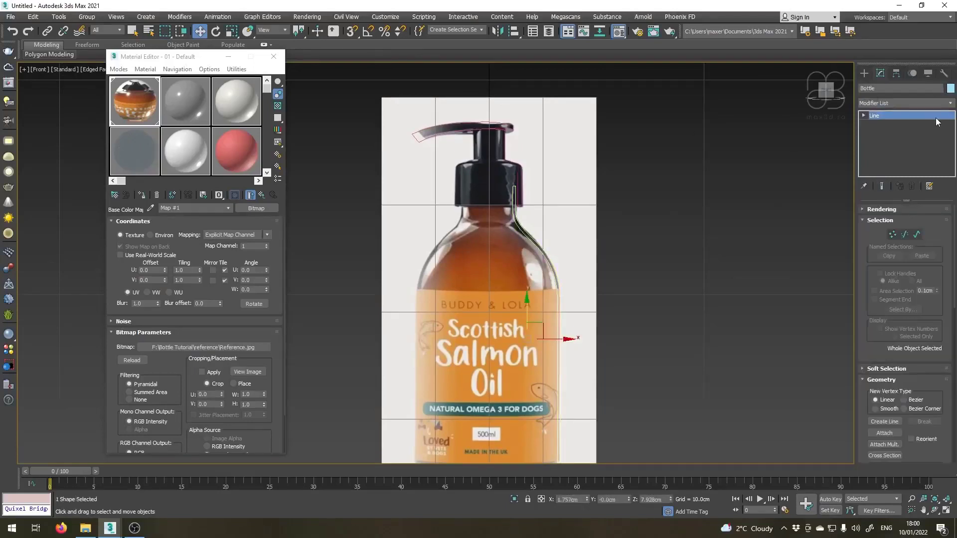
{"action": "left_click", "coordinate": [950, 103]}
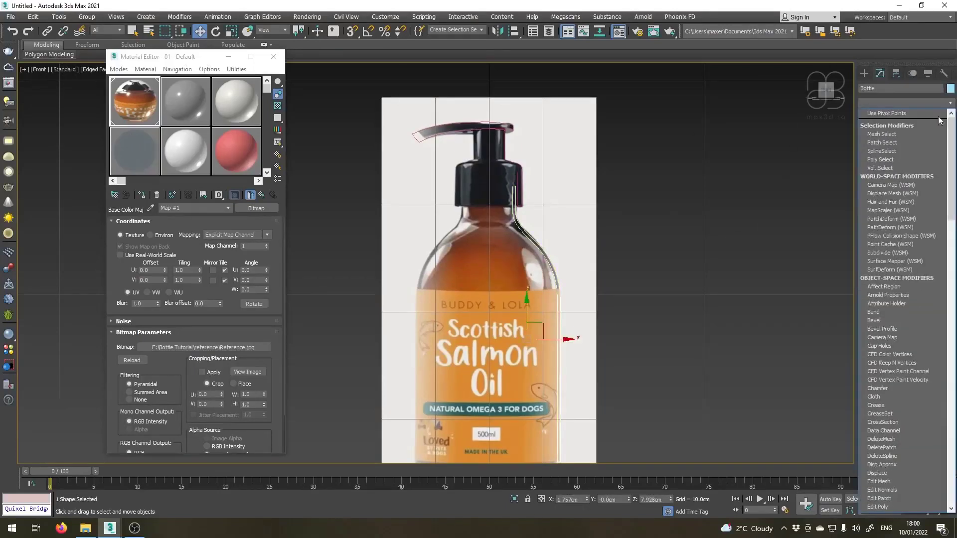
{"action": "scroll", "coordinate": [890, 375], "scroll_direction": "down", "scroll_amount": 3}
{"action": "scroll", "coordinate": [888, 377], "scroll_direction": "down", "scroll_amount": 2}
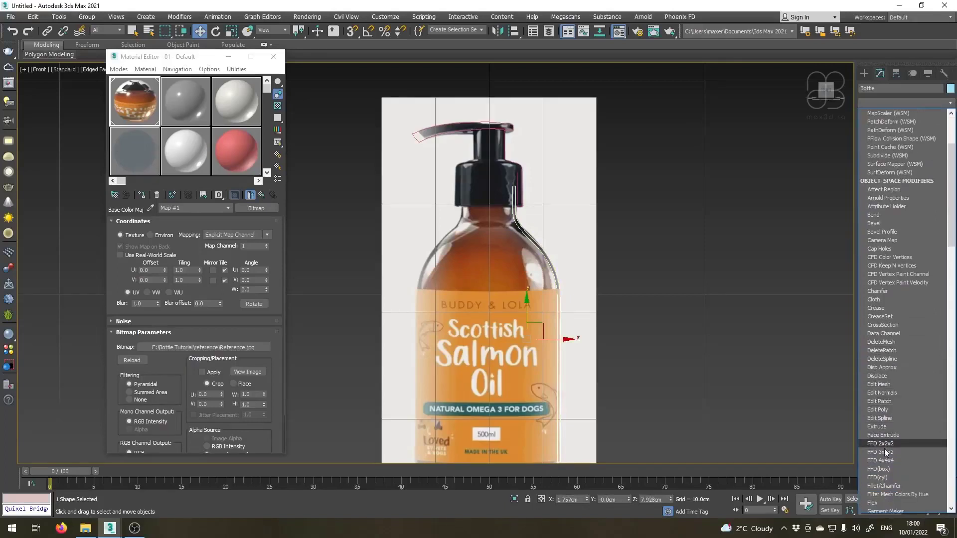
{"action": "scroll", "coordinate": [889, 474], "scroll_direction": "down", "scroll_amount": 1}
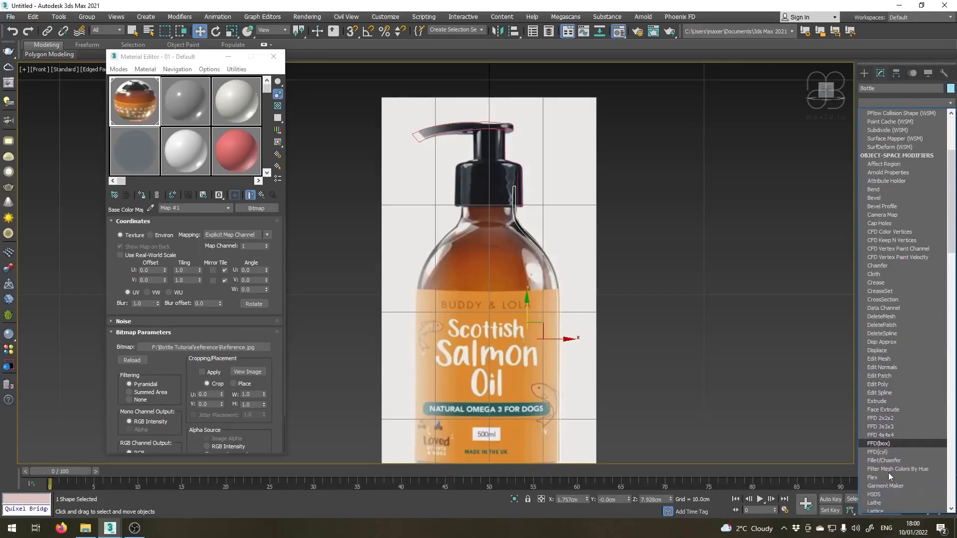
{"action": "left_click", "coordinate": [881, 504]}
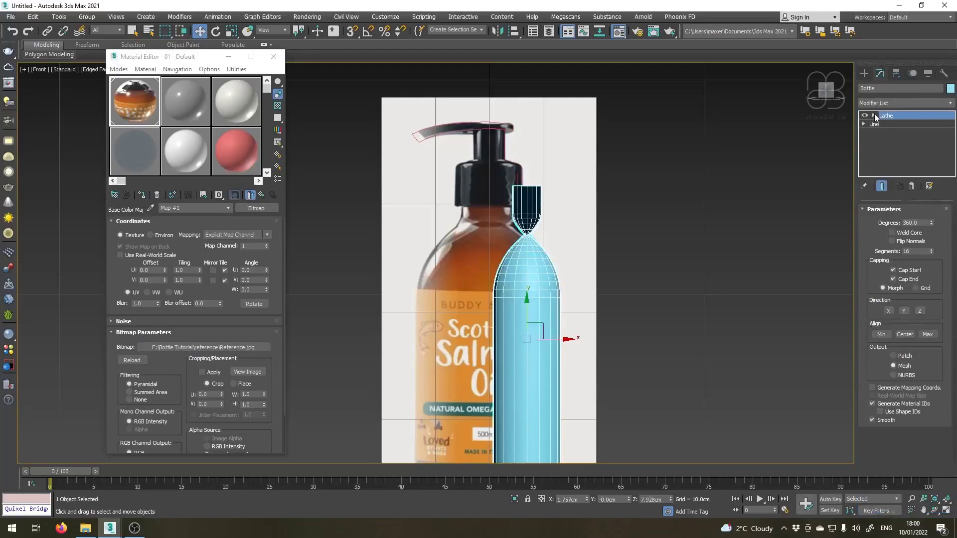
Move the Lathe axis to X 0 cm so the profile revolves around the bottle's centre line.
{"action": "left_click", "coordinate": [874, 114]}
{"action": "left_click", "coordinate": [884, 124]}
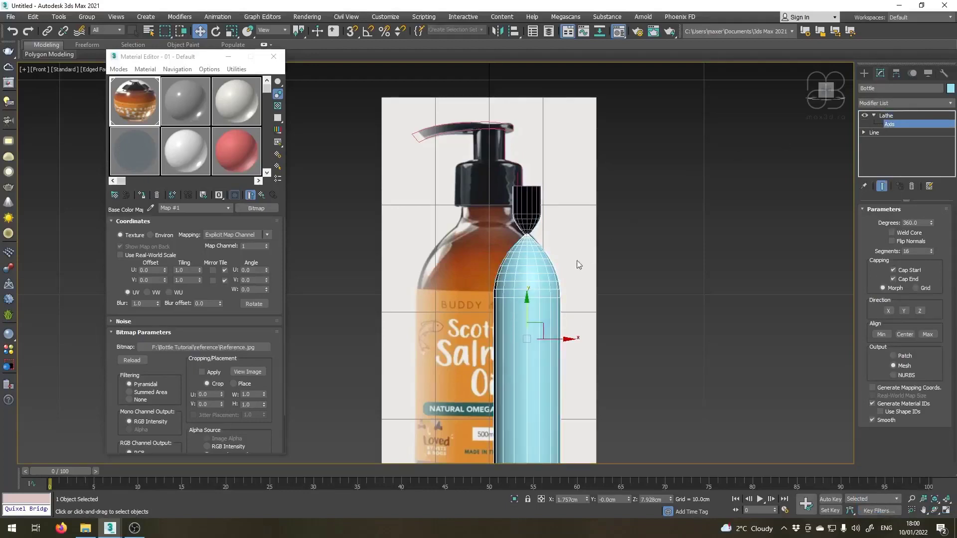
{"action": "right_click", "coordinate": [587, 499]}
{"action": "middle_click_drag", "start_coordinate": [463, 242], "coordinate": [464, 232]}
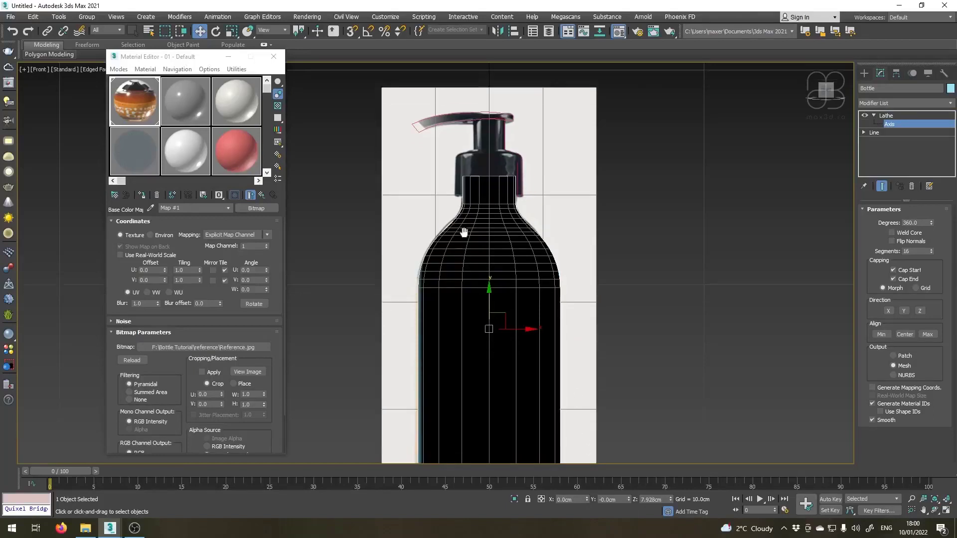
Display the lathed bottle shaded with edged faces in the Perspective view, and enable Weld Core and Flip Normals.
{"action": "scroll", "coordinate": [458, 174], "scroll_direction": "down", "scroll_amount": 5}
{"action": "key", "text": "p"}
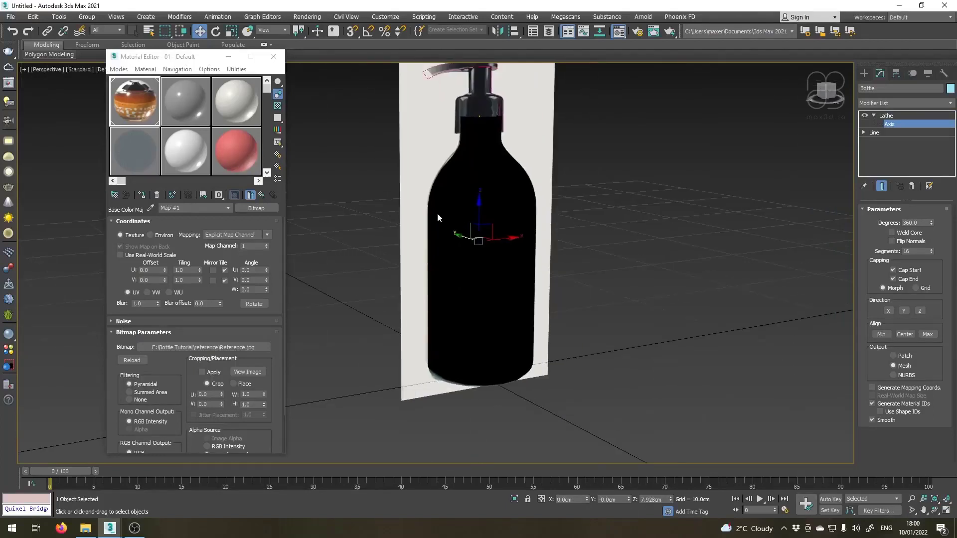
{"action": "scroll", "coordinate": [441, 208], "scroll_direction": "up", "scroll_amount": 3}
{"action": "scroll", "coordinate": [458, 222], "scroll_direction": "up", "scroll_amount": 1}
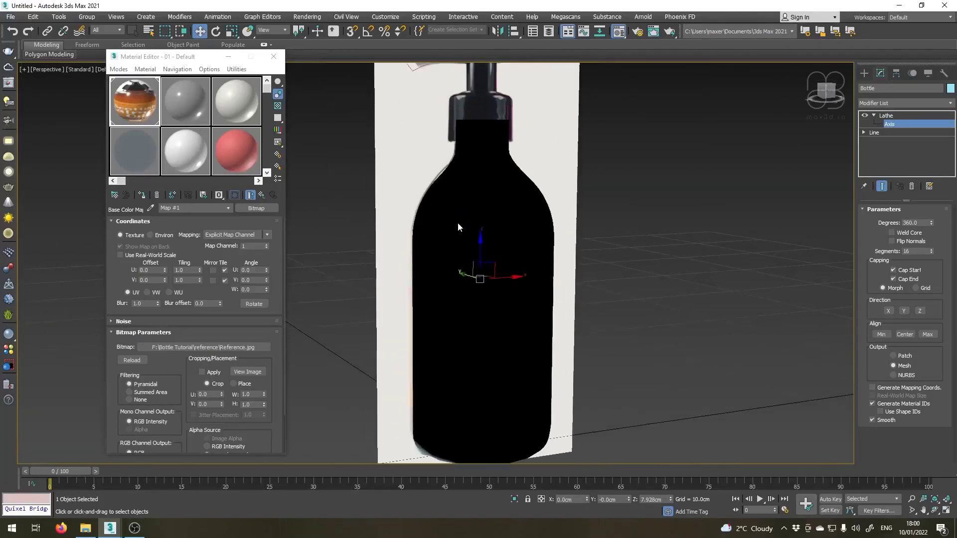
{"action": "key", "text": "F3"}
{"action": "key", "text": "F4"}
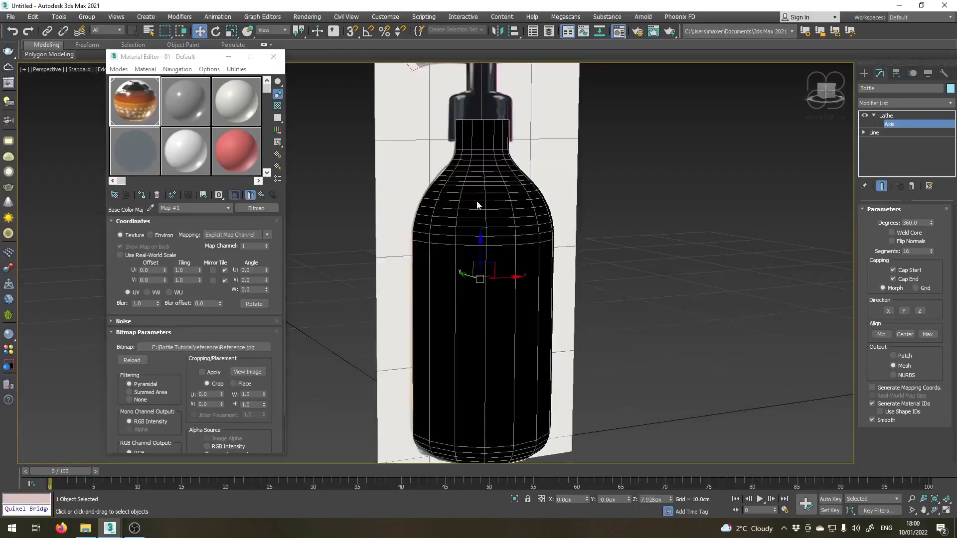
{"action": "left_click", "coordinate": [892, 241]}
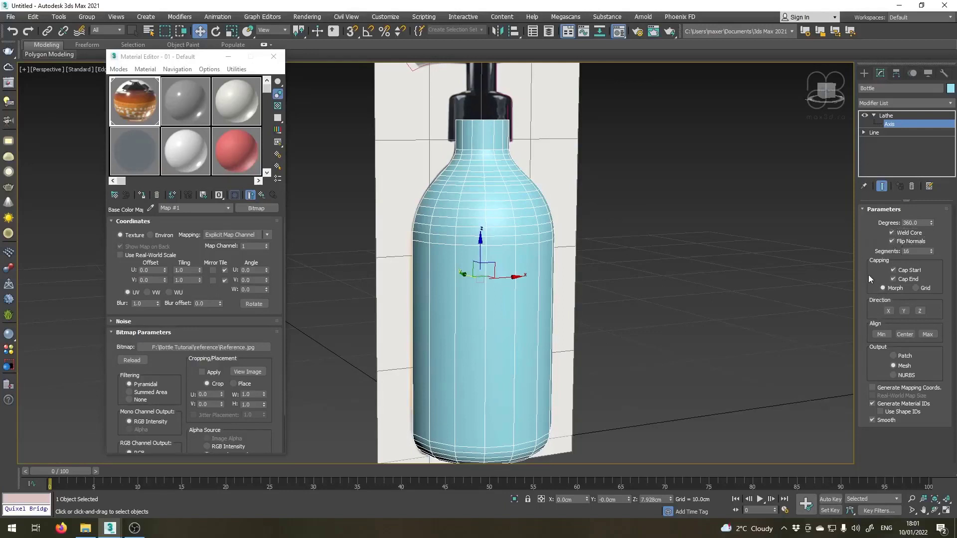
Set the Lathe modifier's segments to 80.
{"action": "double_click", "coordinate": [912, 251]}
{"action": "type", "text": "80"}
{"action": "key", "text": "Return"}
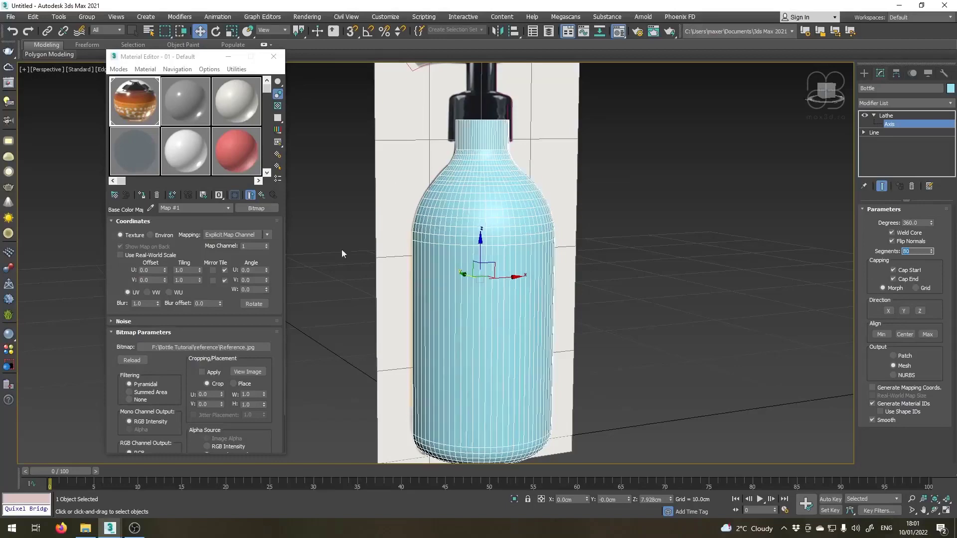
Return to the bottle's base Line with the lathed end result shown, and open its interpolation settings.
{"action": "scroll", "coordinate": [557, 286], "scroll_direction": "up", "scroll_amount": 5}
{"action": "middle_click_drag", "start_coordinate": [518, 134], "coordinate": [665, 452]}
{"action": "scroll", "coordinate": [665, 453], "scroll_direction": "up", "scroll_amount": 3}
{"action": "middle_click_drag", "start_coordinate": [610, 339], "coordinate": [574, 282]}
{"action": "left_click", "coordinate": [874, 132]}
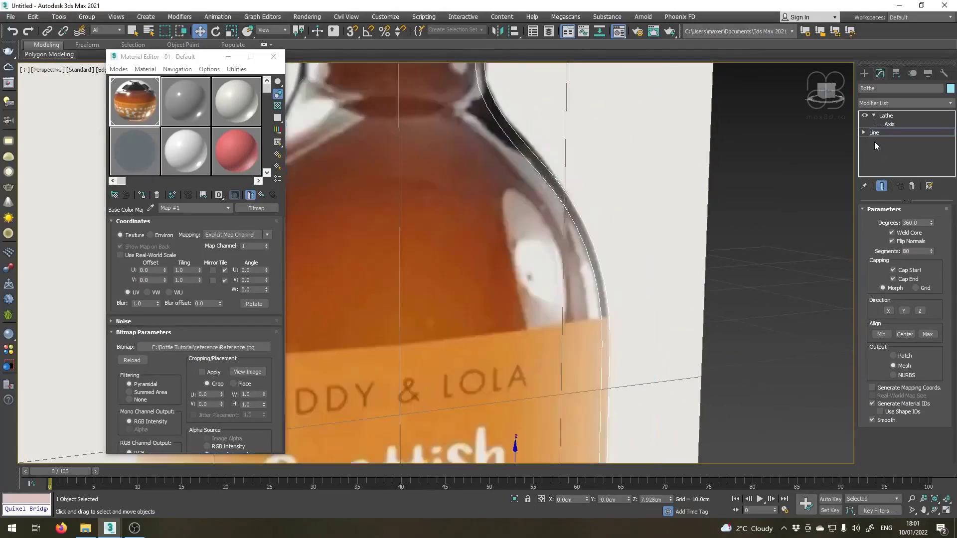
{"action": "left_click", "coordinate": [882, 187]}
{"action": "scroll", "coordinate": [816, 188], "scroll_direction": "up", "scroll_amount": 4}
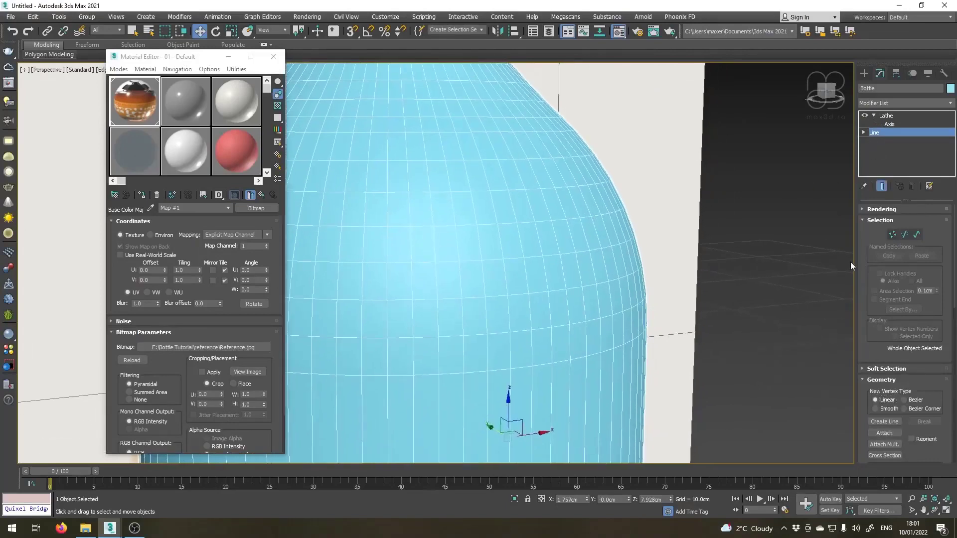
{"action": "scroll", "coordinate": [870, 410], "scroll_direction": "down", "scroll_amount": 10}
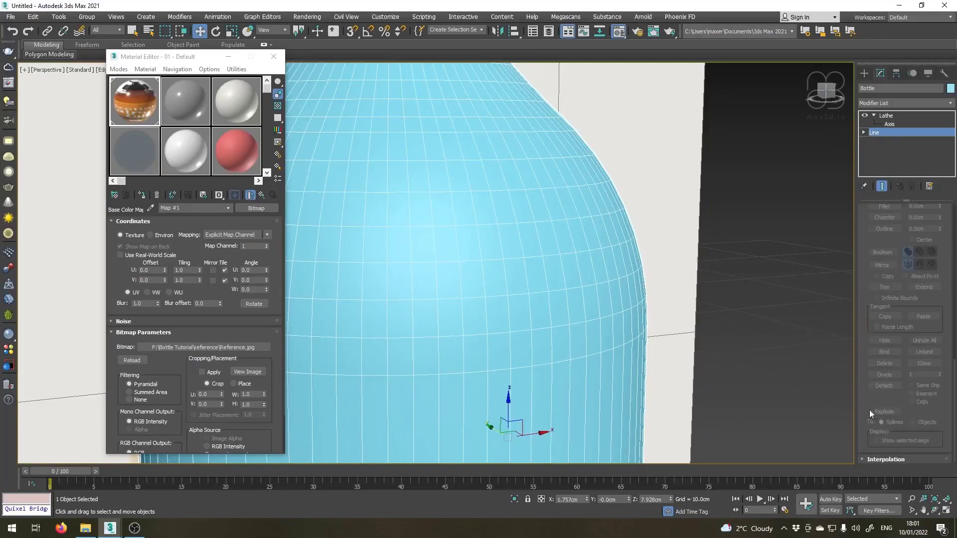
{"action": "left_click", "coordinate": [864, 459]}
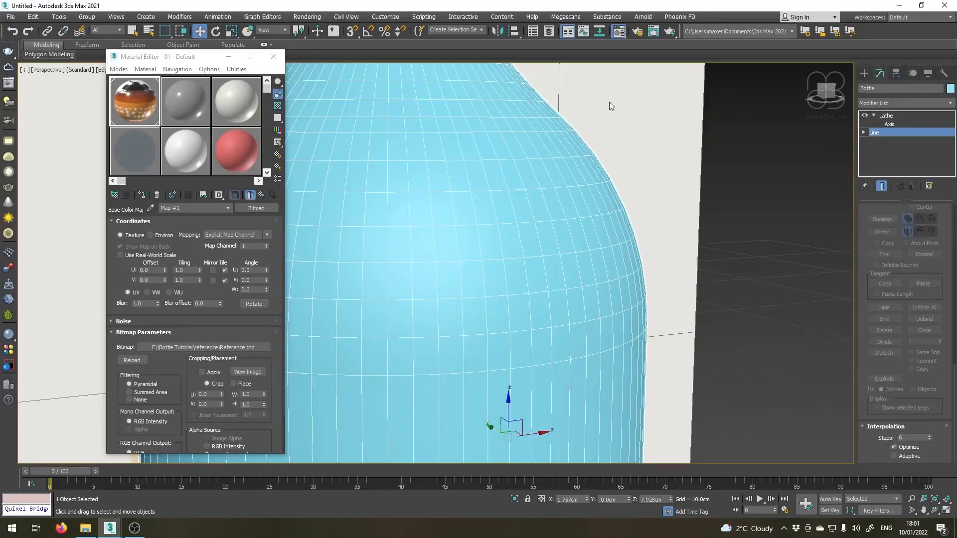
Examine the smoothness of the curved lower edge of the lathed bottle up close.
{"action": "scroll", "coordinate": [572, 238], "scroll_direction": "down", "scroll_amount": 3}
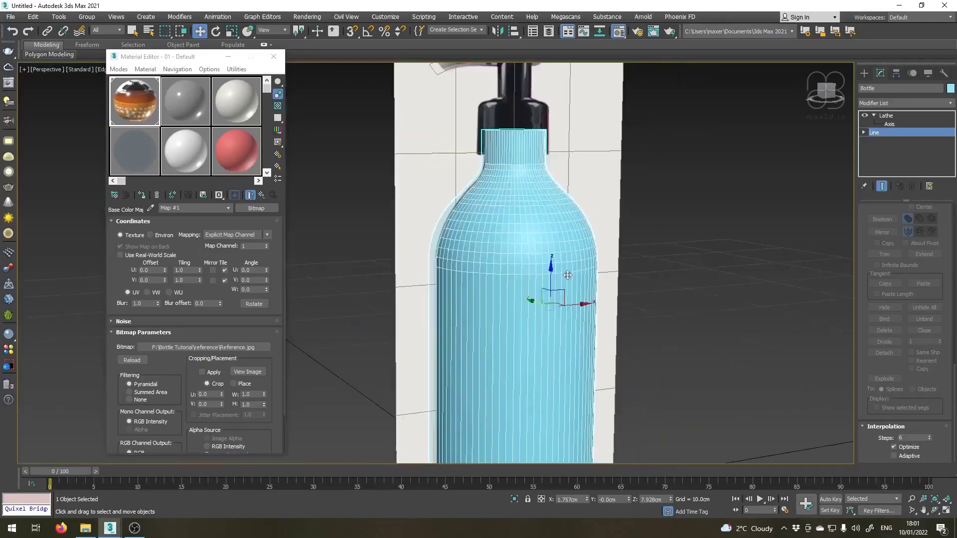
{"action": "scroll", "coordinate": [562, 324], "scroll_direction": "down", "scroll_amount": 1}
{"action": "middle_click_drag", "start_coordinate": [562, 324], "coordinate": [476, 118]}
{"action": "scroll", "coordinate": [520, 210], "scroll_direction": "up", "scroll_amount": 5}
{"action": "scroll", "coordinate": [424, 195], "scroll_direction": "up", "scroll_amount": 1}
{"action": "middle_click_drag", "start_coordinate": [424, 296], "coordinate": [537, 299]}
{"action": "scroll", "coordinate": [537, 299], "scroll_direction": "up", "scroll_amount": 2}
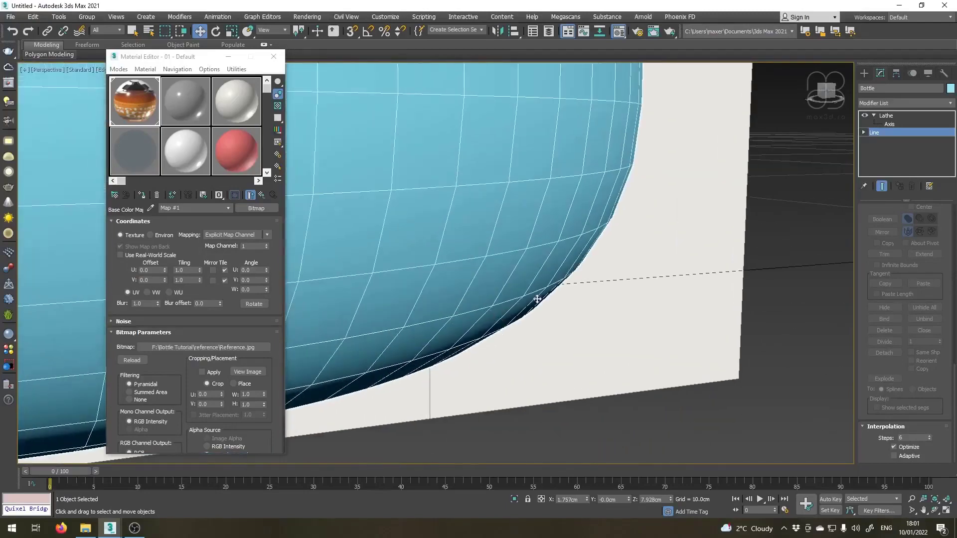
{"action": "scroll", "coordinate": [643, 182], "scroll_direction": "down", "scroll_amount": 1}
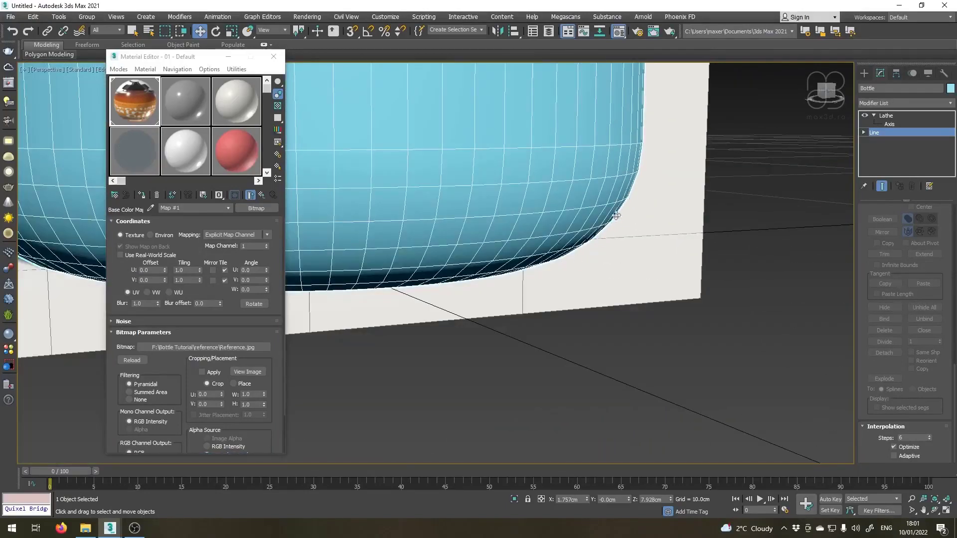
{"action": "scroll", "coordinate": [616, 215], "scroll_direction": "up", "scroll_amount": 1}
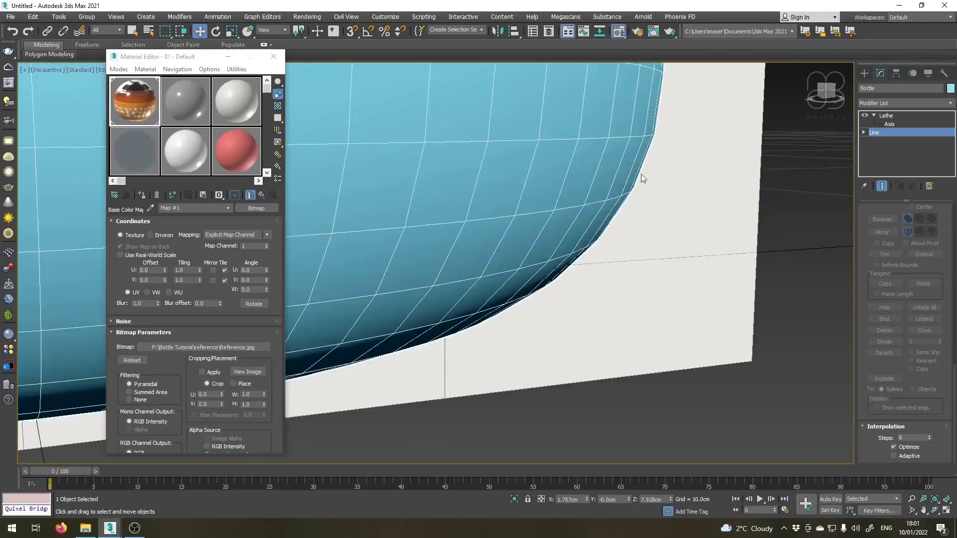
Set the bottle Line's interpolation steps to 15 for a smoother profile.
{"action": "left_click", "coordinate": [930, 435]}
{"action": "left_click", "coordinate": [930, 436]}
{"action": "left_click", "coordinate": [931, 436]}
{"action": "left_click", "coordinate": [930, 436]}
{"action": "left_click", "coordinate": [930, 435]}
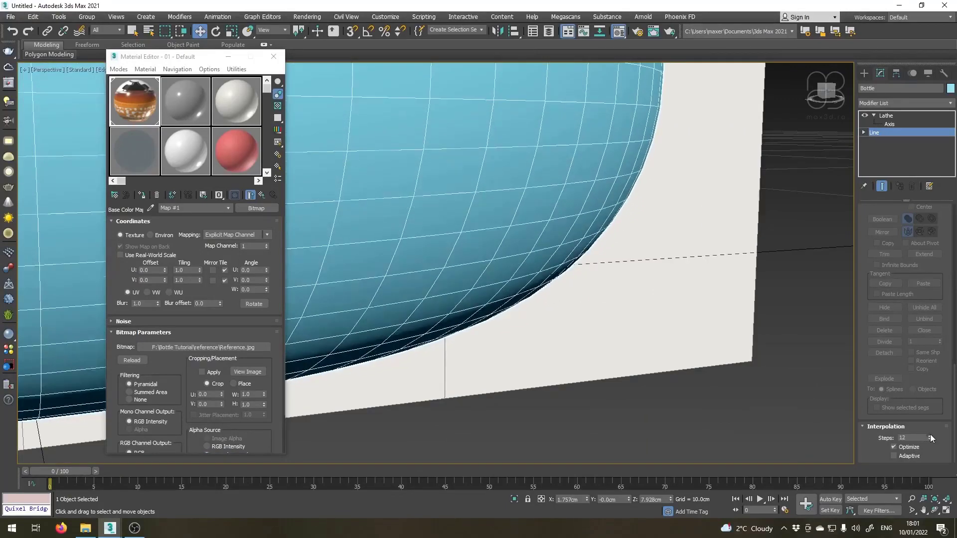
{"action": "left_click", "coordinate": [930, 436]}
{"action": "left_click", "coordinate": [930, 436]}
{"action": "double_click", "coordinate": [921, 438]}
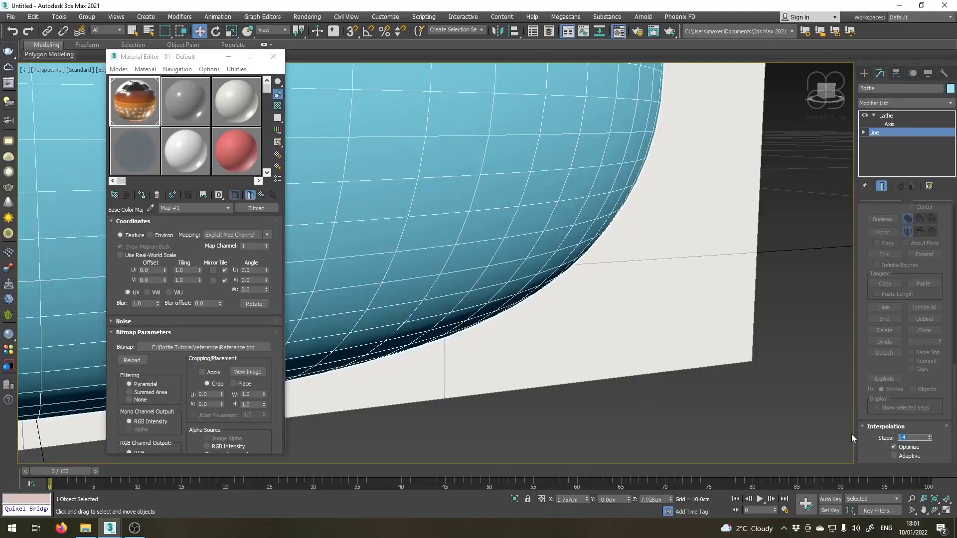
{"action": "type", "text": "15"}
{"action": "key", "text": "Return"}
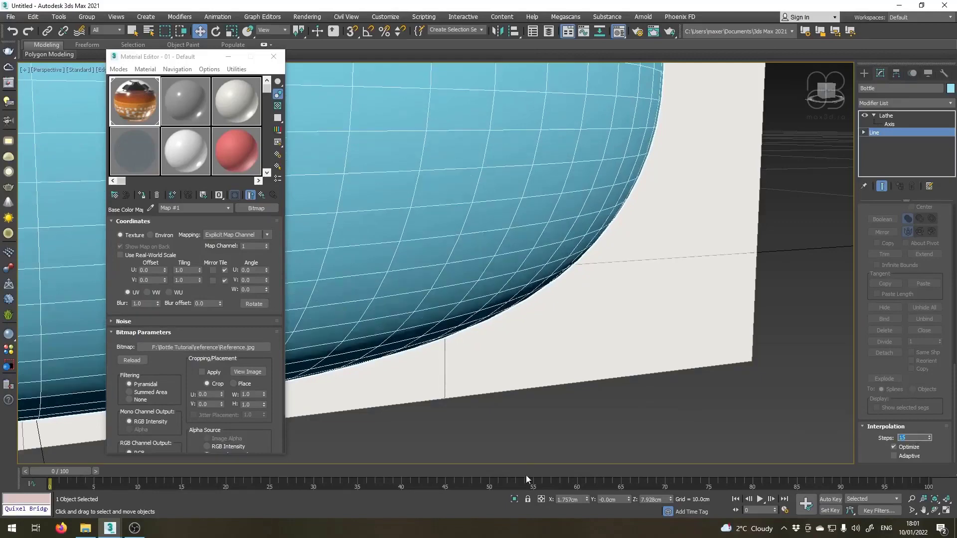
Show the whole bottle over the reference image in the Front view.
{"action": "scroll", "coordinate": [496, 291], "scroll_direction": "down", "scroll_amount": 10}
{"action": "middle_click_drag", "start_coordinate": [498, 125], "coordinate": [506, 256]}
{"action": "middle_click_drag", "start_coordinate": [455, 424], "coordinate": [463, 344]}
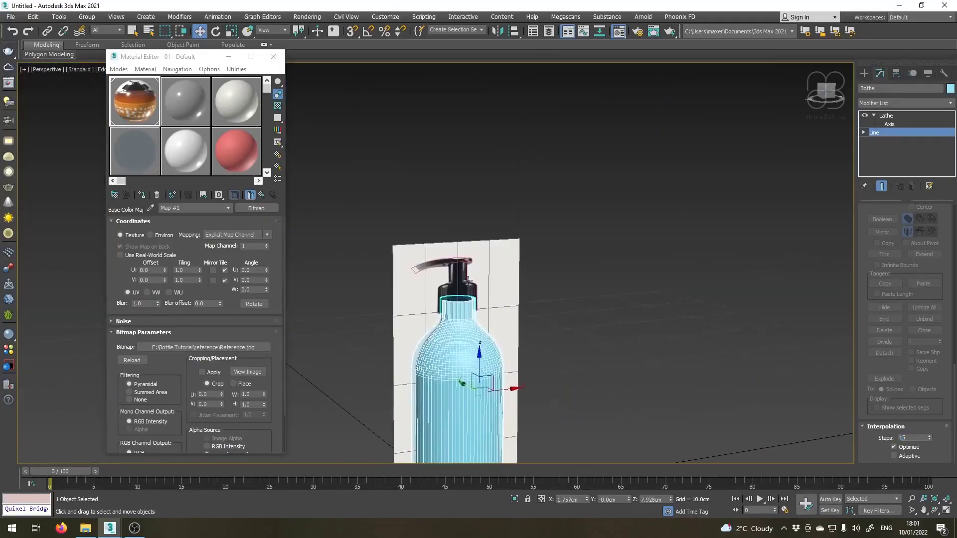
{"action": "key", "text": "f"}
{"action": "scroll", "coordinate": [467, 285], "scroll_direction": "down", "scroll_amount": 2}
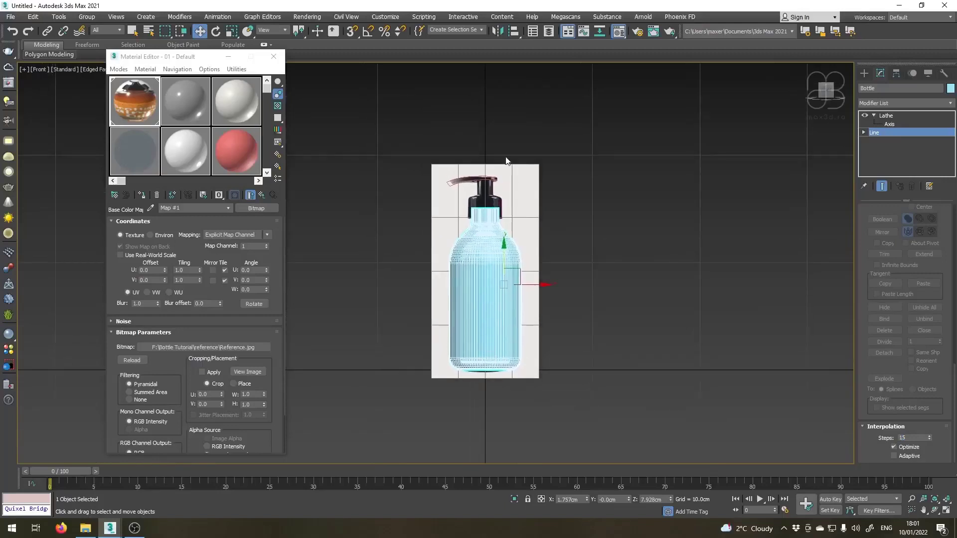
Copy the Lathe modifier from the Bottle object's modifier stack.
{"action": "scroll", "coordinate": [501, 167], "scroll_direction": "up", "scroll_amount": 7}
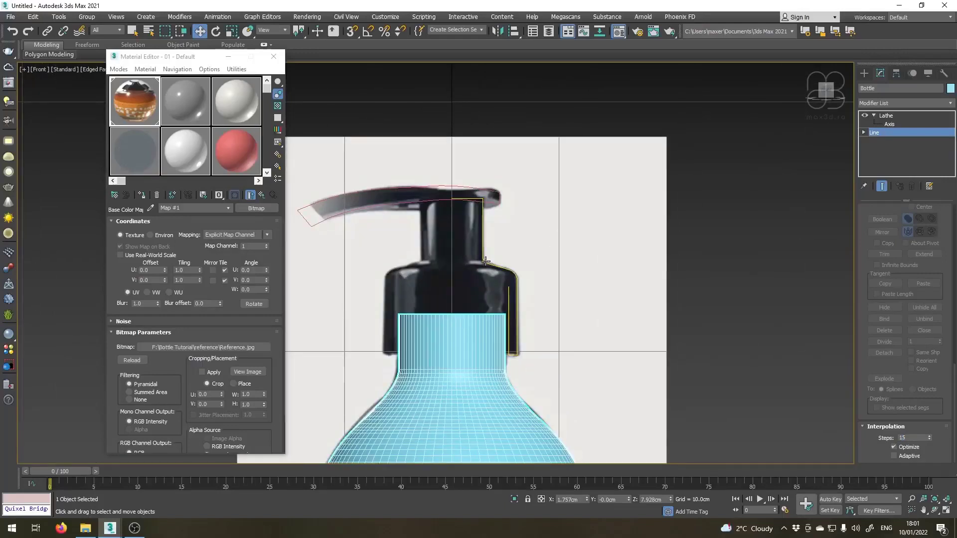
{"action": "left_click", "coordinate": [886, 116]}
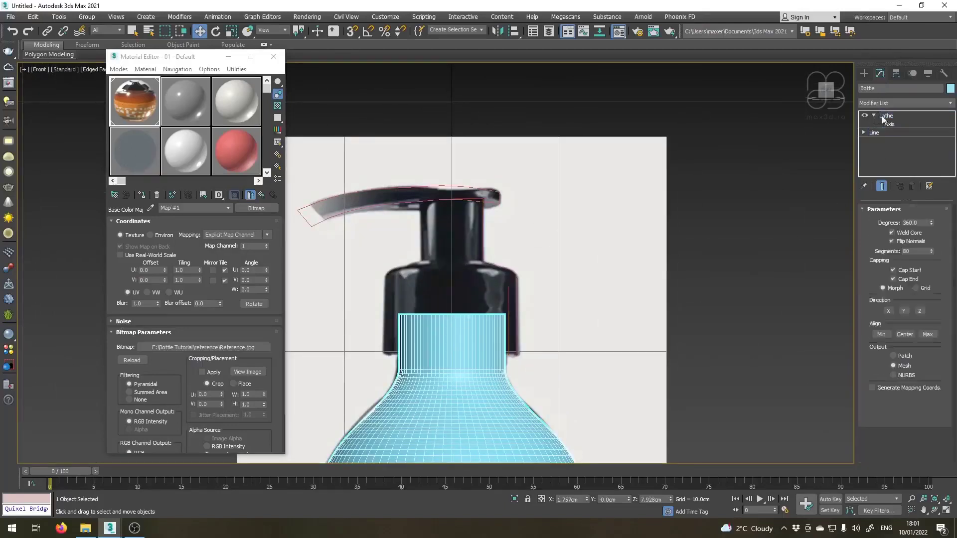
{"action": "right_click", "coordinate": [887, 115]}
{"action": "left_click", "coordinate": [853, 158]}
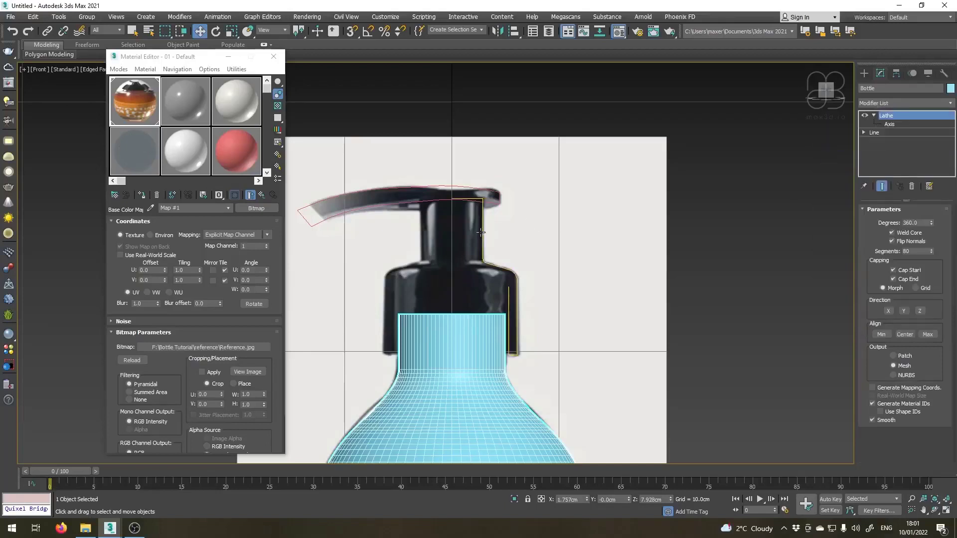
Rename the pump collar outline as Cap and paste the copied Lathe modifier onto it.
{"action": "left_click", "coordinate": [482, 235]}
{"action": "left_click", "coordinate": [886, 87]}
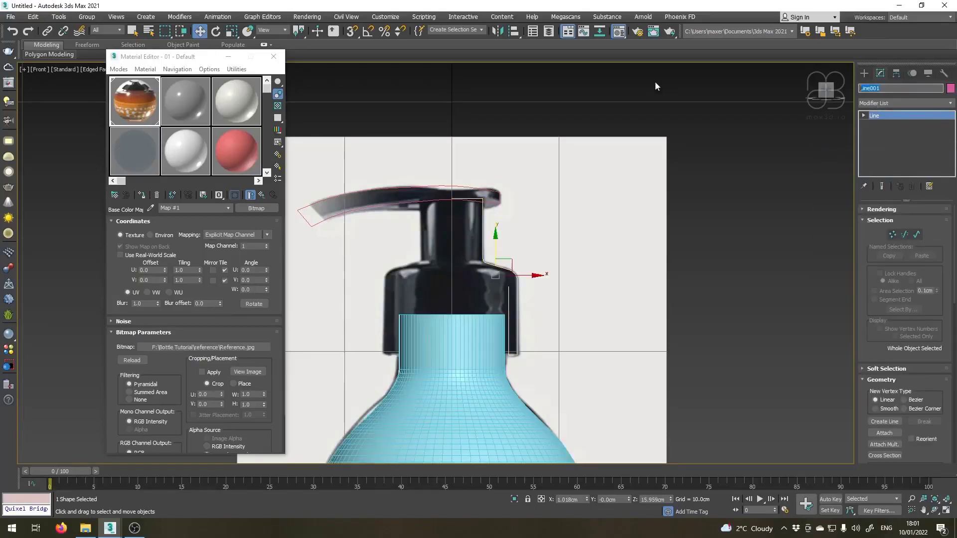
{"action": "type", "text": "Cap"}
{"action": "left_click", "coordinate": [904, 103]}
{"action": "left_click", "coordinate": [893, 151]}
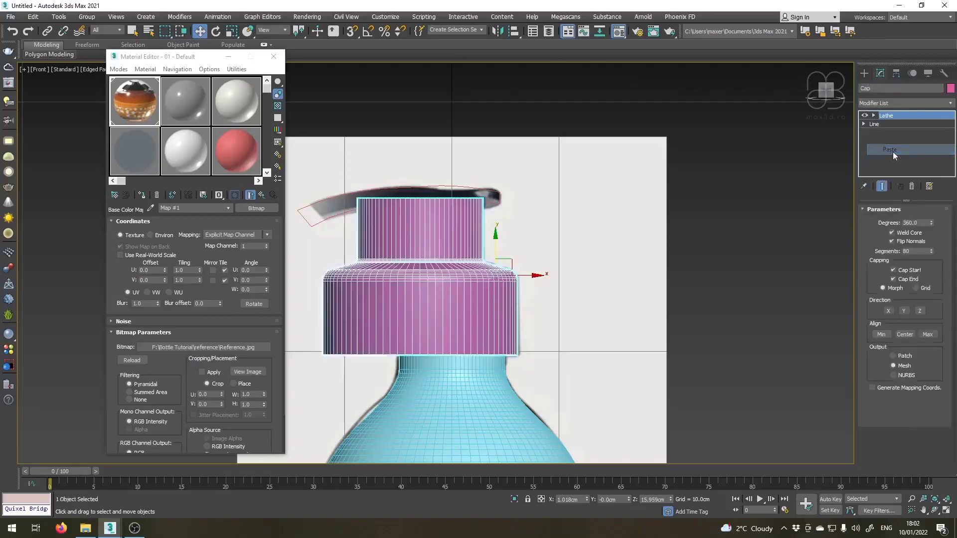
Centre the Cap's Lathe axis at X 0 cm and change its number of segments.
{"action": "left_click", "coordinate": [874, 116]}
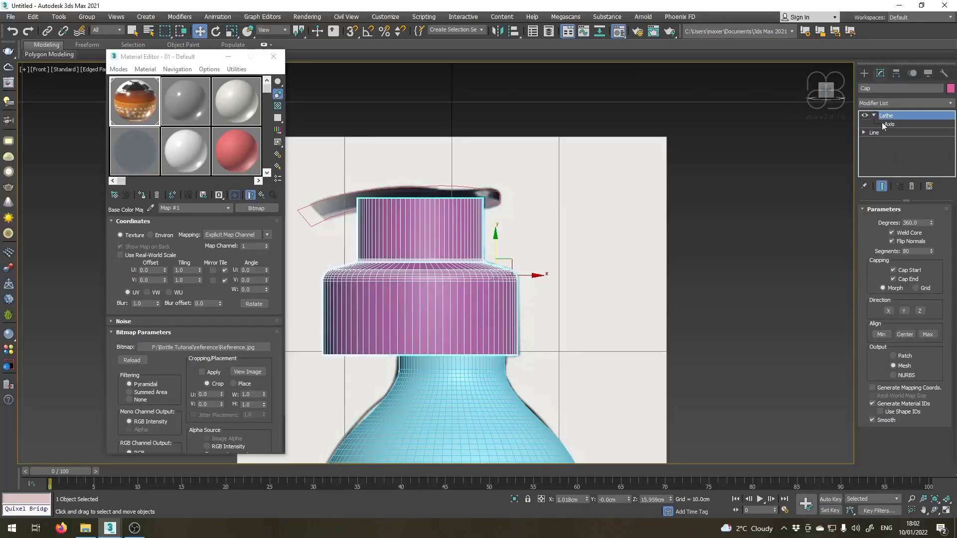
{"action": "left_click", "coordinate": [890, 125]}
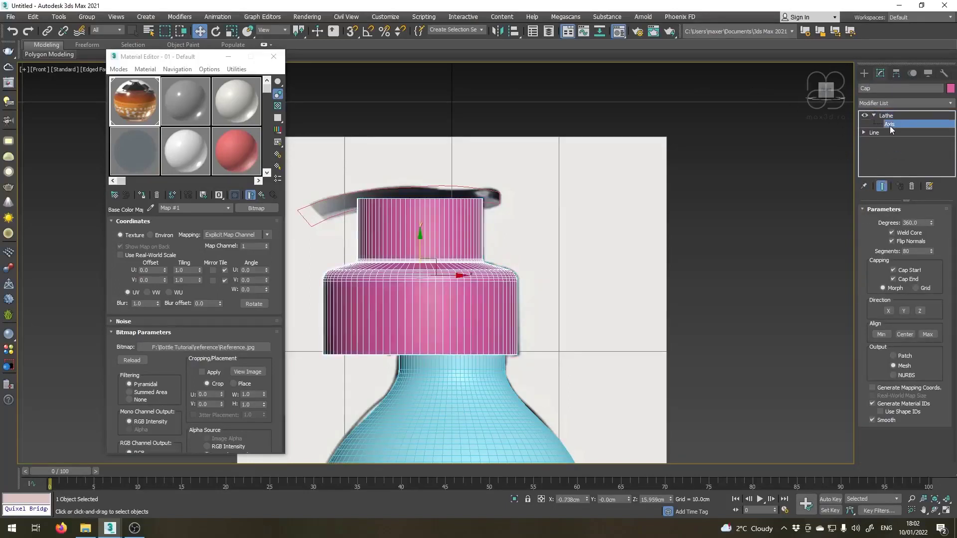
{"action": "right_click", "coordinate": [588, 500]}
{"action": "scroll", "coordinate": [405, 298], "scroll_direction": "up", "scroll_amount": 2}
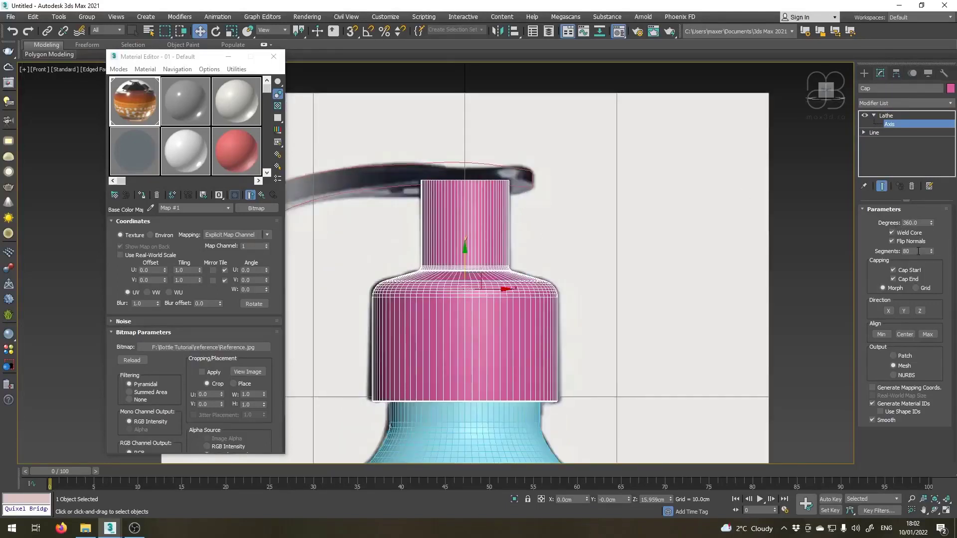
{"action": "double_click", "coordinate": [918, 251]}
{"action": "scroll", "coordinate": [470, 309], "scroll_direction": "up", "scroll_amount": 3}
{"action": "scroll", "coordinate": [642, 233], "scroll_direction": "up", "scroll_amount": 3}
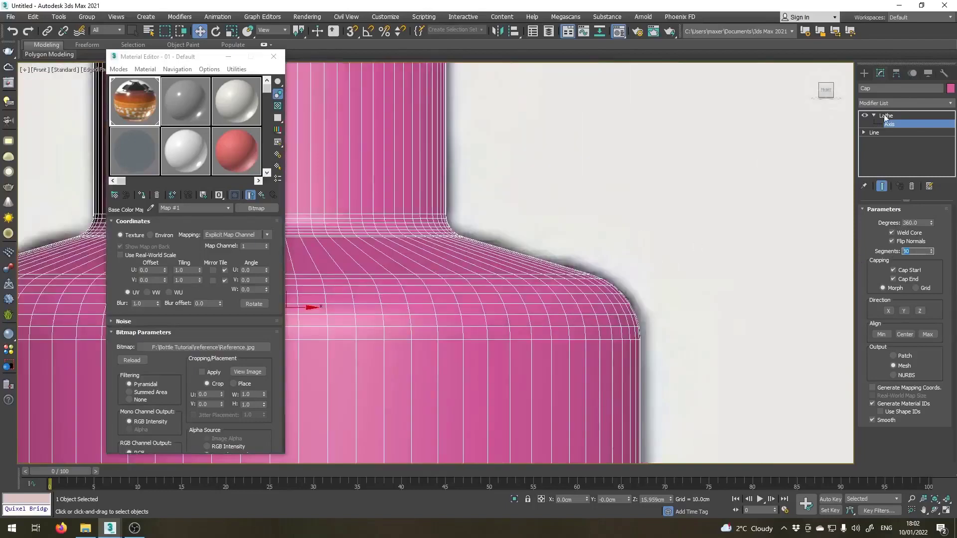
Set the Cap Line's interpolation steps to 10 with the end result shown, and return to its Lathe modifier.
{"action": "left_click", "coordinate": [896, 132]}
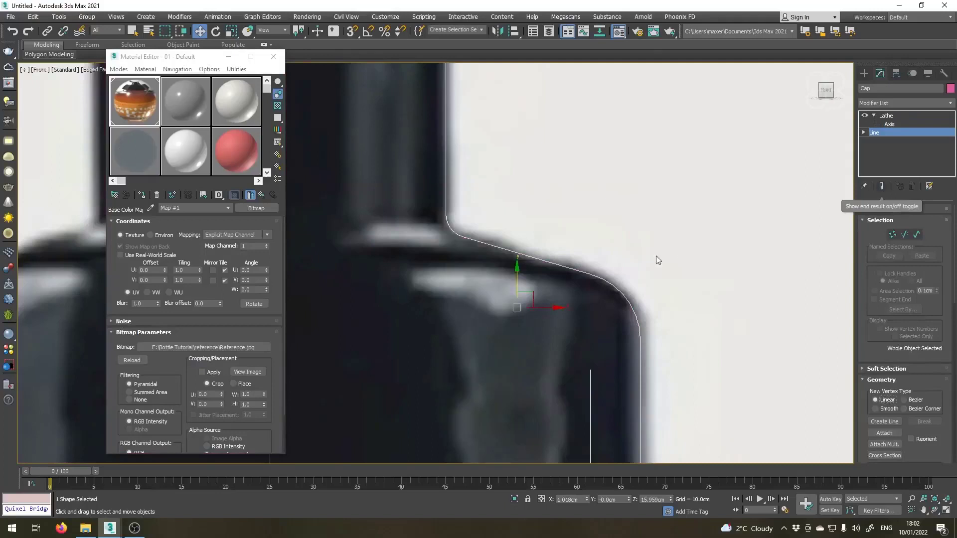
{"action": "left_click", "coordinate": [883, 187]}
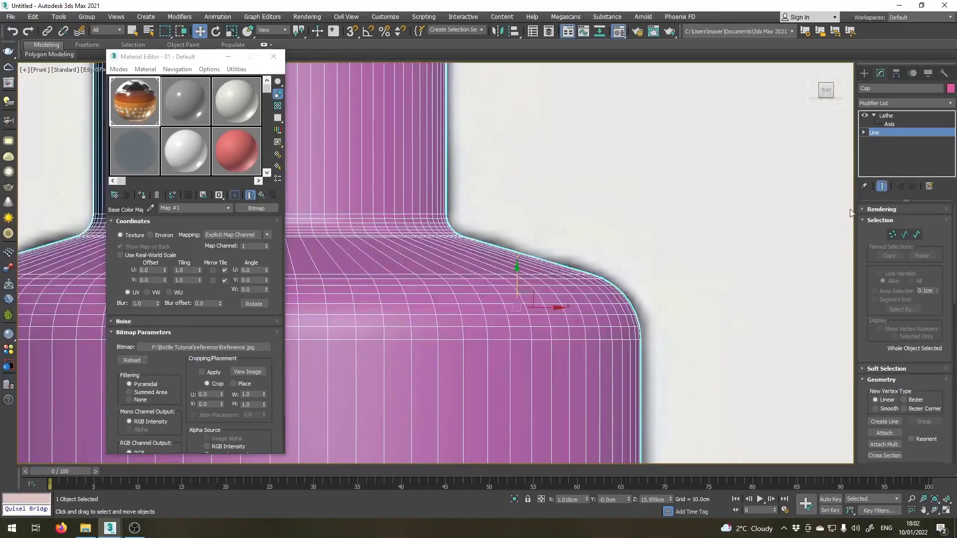
{"action": "scroll", "coordinate": [866, 284], "scroll_direction": "down", "scroll_amount": 5}
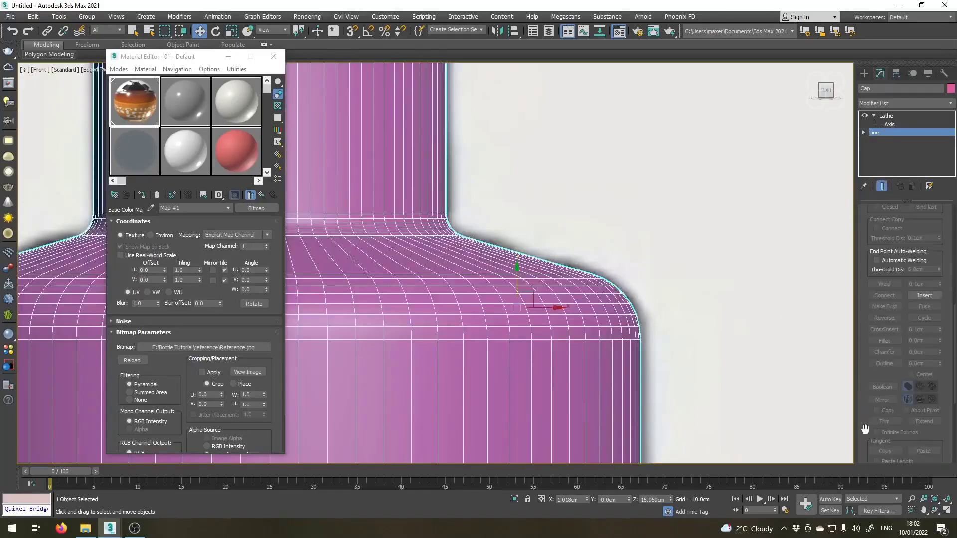
{"action": "scroll", "coordinate": [866, 430], "scroll_direction": "down", "scroll_amount": 5}
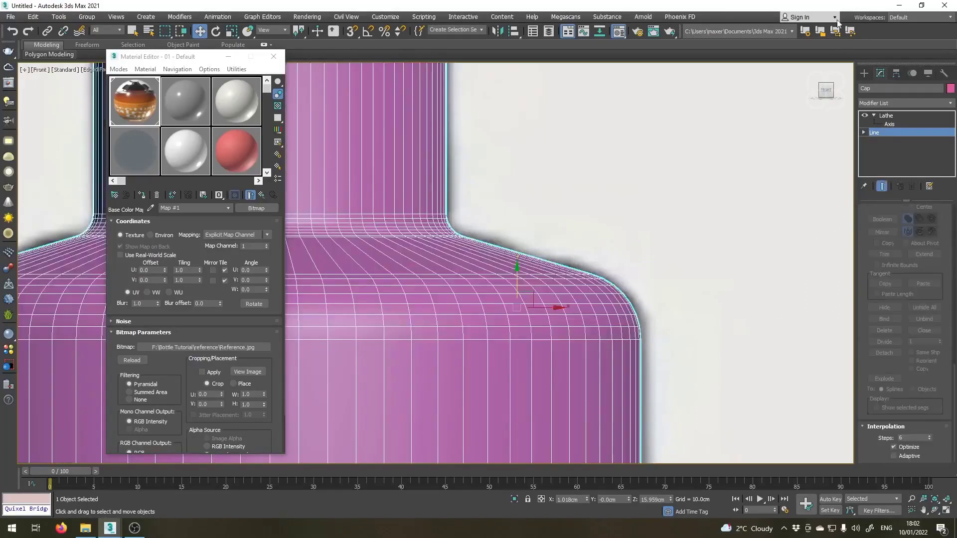
{"action": "left_click", "coordinate": [928, 436]}
{"action": "left_click", "coordinate": [928, 436]}
{"action": "left_click", "coordinate": [928, 435]}
{"action": "left_click", "coordinate": [928, 435]}
{"action": "scroll", "coordinate": [427, 260], "scroll_direction": "down", "scroll_amount": 6}
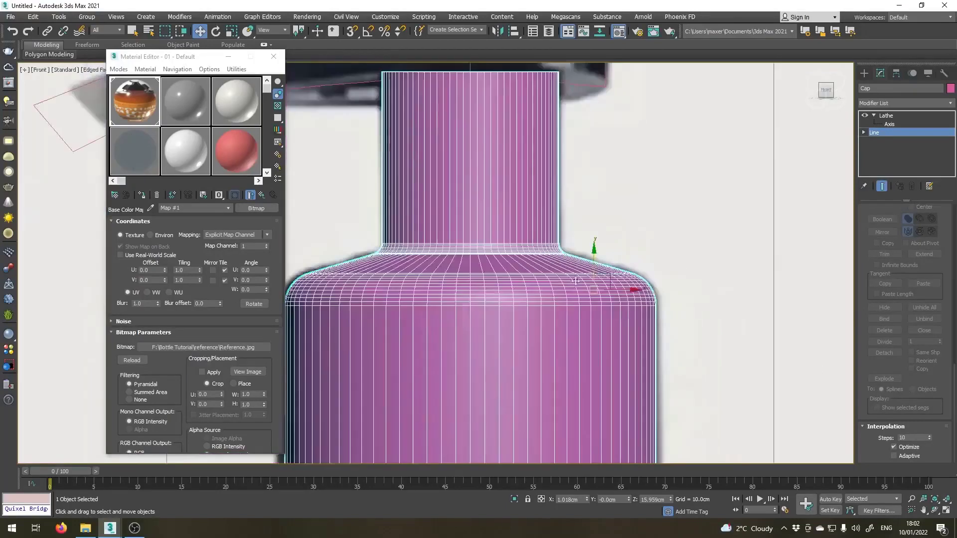
{"action": "middle_click_drag", "start_coordinate": [429, 261], "coordinate": [608, 255]}
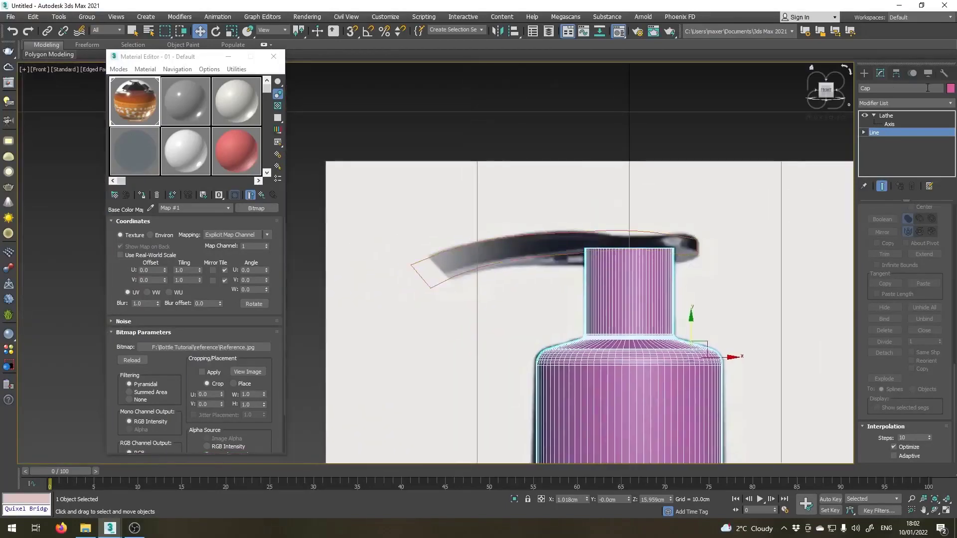
{"action": "left_click", "coordinate": [876, 116]}
Add an Extrude modifier to the curved pump nozzle outline above the cap.
{"action": "left_click", "coordinate": [531, 223]}
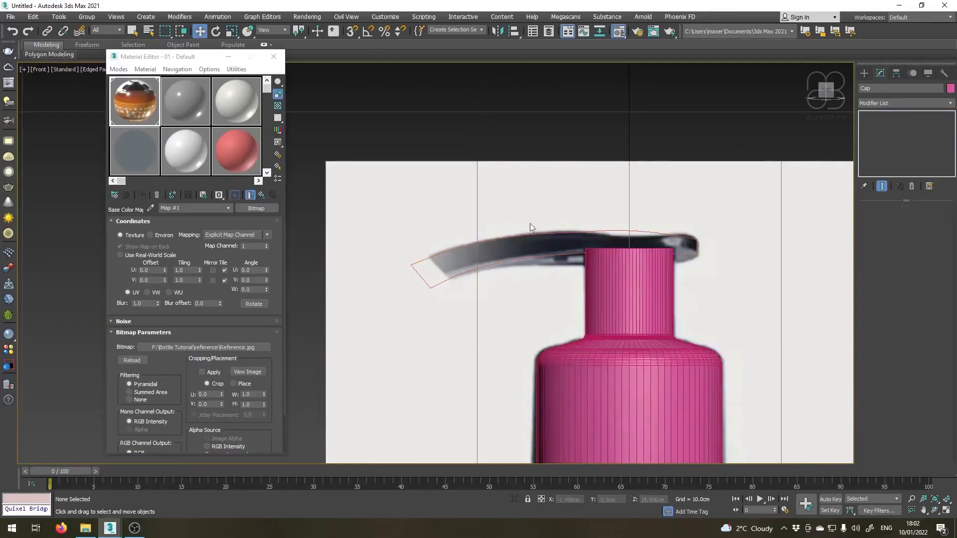
{"action": "left_click", "coordinate": [520, 234]}
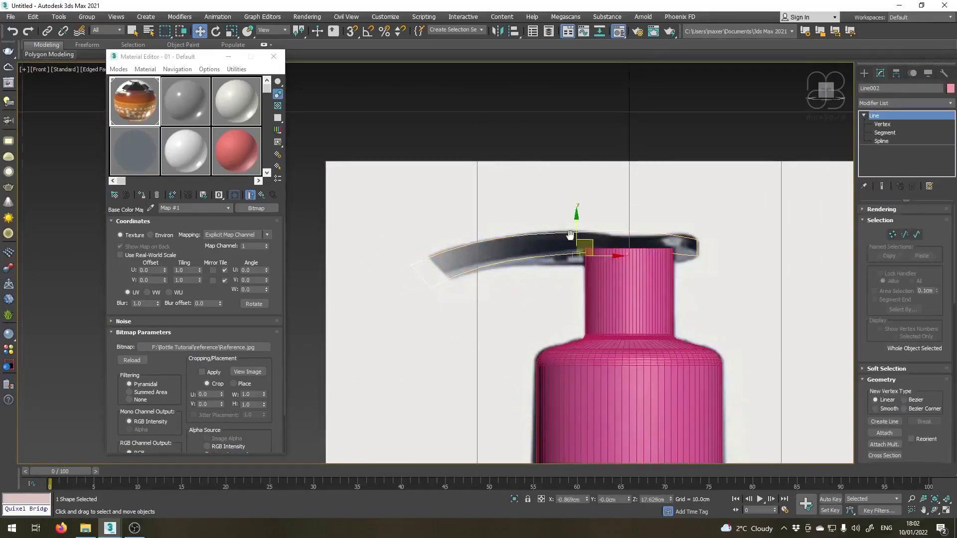
{"action": "middle_click_drag", "start_coordinate": [529, 229], "coordinate": [469, 225]}
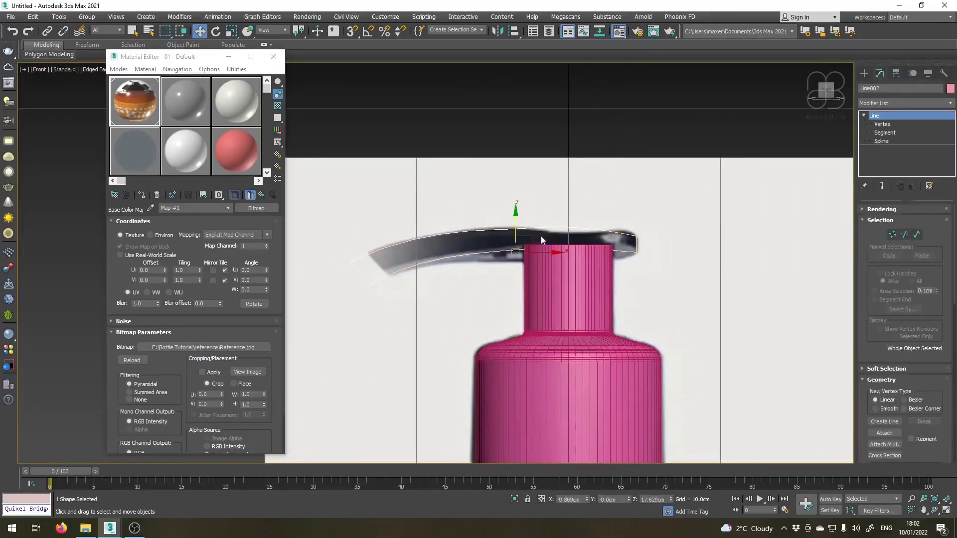
{"action": "left_click", "coordinate": [952, 104]}
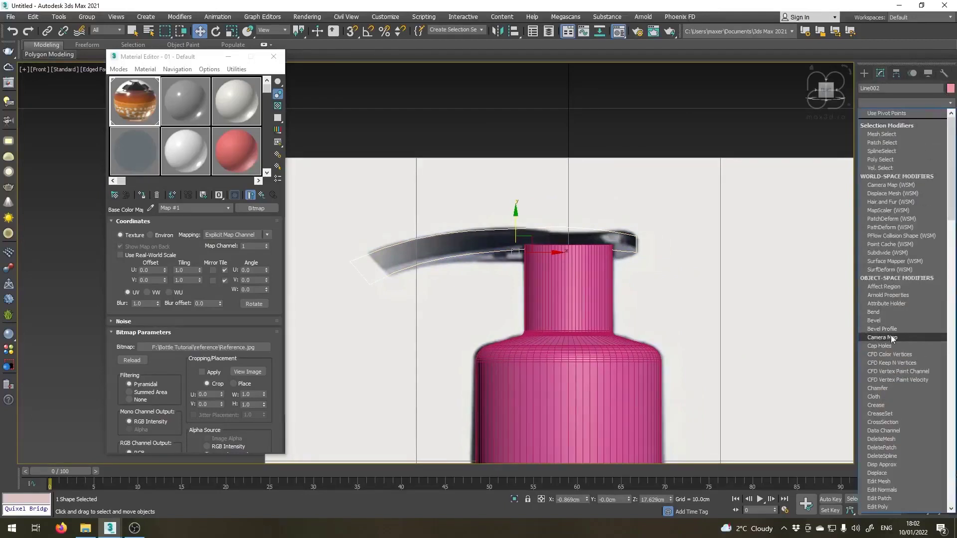
{"action": "scroll", "coordinate": [892, 422], "scroll_direction": "down", "scroll_amount": 1}
{"action": "scroll", "coordinate": [883, 443], "scroll_direction": "down", "scroll_amount": 3}
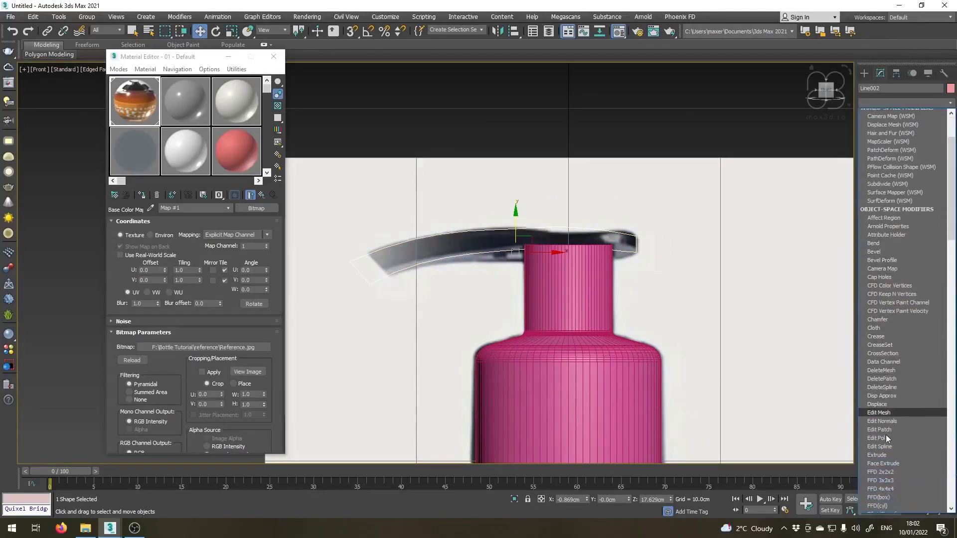
{"action": "left_click", "coordinate": [880, 427]}
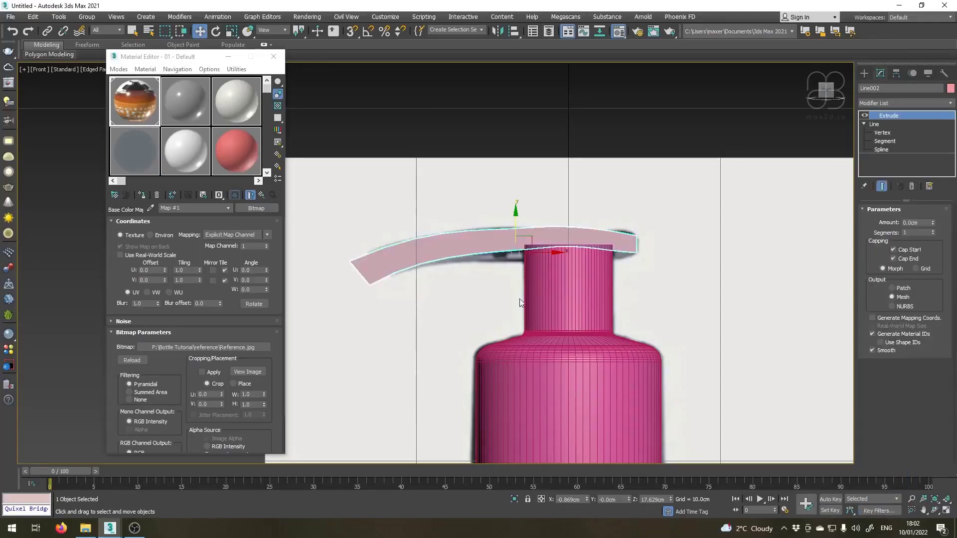
Examine the extruded nozzle shape and the cap at an angle in the Perspective view.
{"action": "middle_click_drag", "start_coordinate": [452, 280], "coordinate": [535, 280]}
{"action": "scroll", "coordinate": [486, 261], "scroll_direction": "down", "scroll_amount": 2}
{"action": "key", "text": "p"}
{"action": "key", "text": "z"}
{"action": "scroll", "coordinate": [509, 304], "scroll_direction": "down", "scroll_amount": 3}
{"action": "left_click_drag", "start_coordinate": [468, 242], "coordinate": [412, 230]}
{"action": "scroll", "coordinate": [432, 211], "scroll_direction": "down", "scroll_amount": 3}
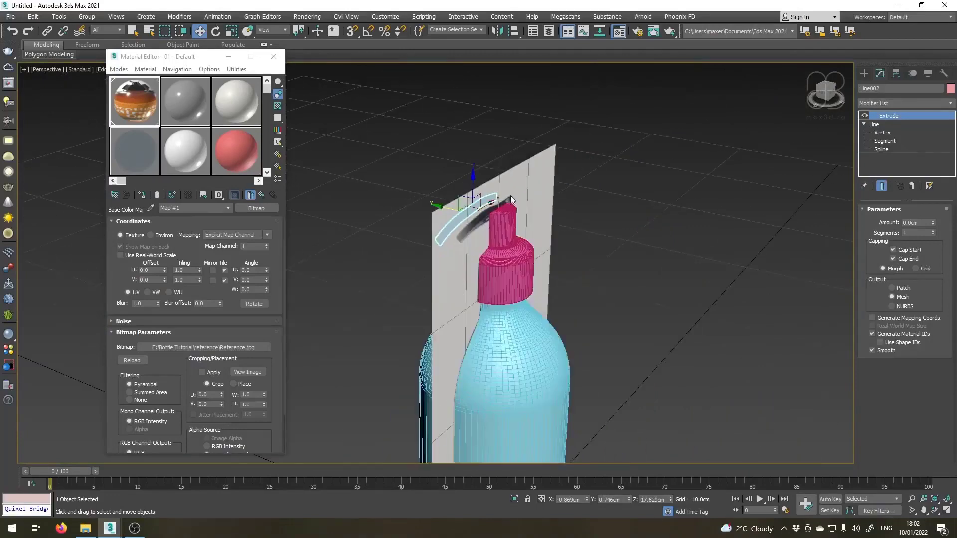
Unfreeze the reference image plane and move it behind the bottle to about 9.6 cm in Y.
{"action": "left_click", "coordinate": [863, 125]}
{"action": "key", "text": "Delete"}
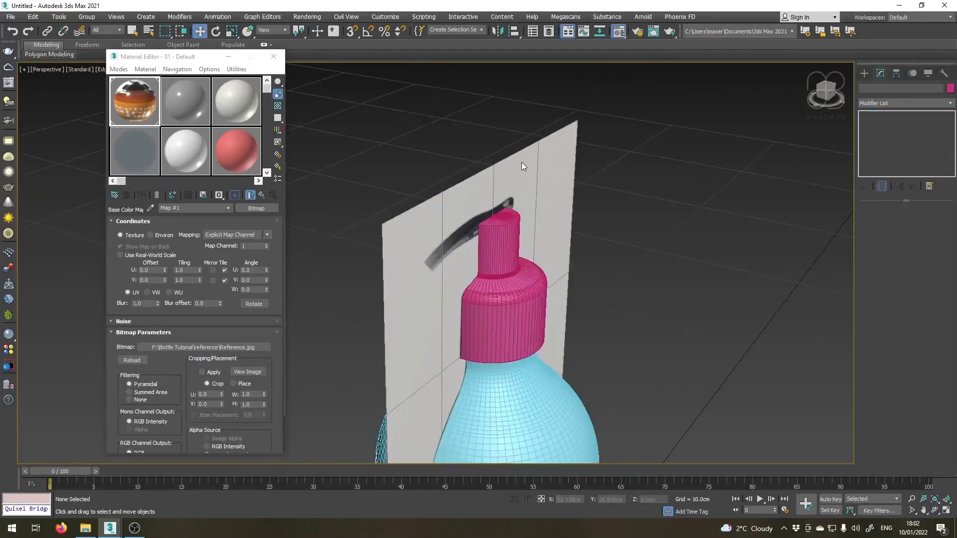
{"action": "right_click", "coordinate": [572, 180]}
{"action": "left_click", "coordinate": [604, 120]}
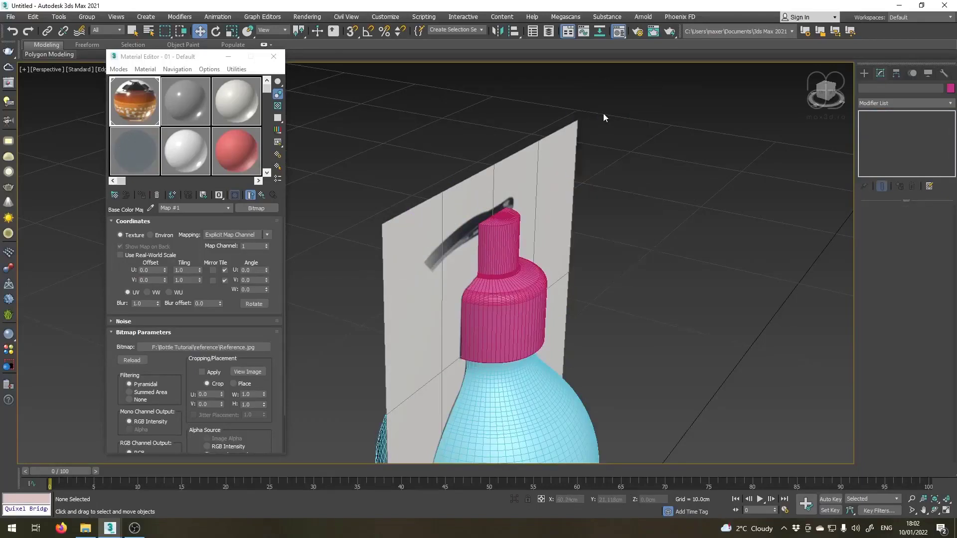
{"action": "left_click", "coordinate": [560, 163]}
{"action": "middle_click_drag", "start_coordinate": [500, 389], "coordinate": [483, 145], "text": "alt"}
{"action": "scroll", "coordinate": [499, 209], "scroll_direction": "up", "scroll_amount": 5}
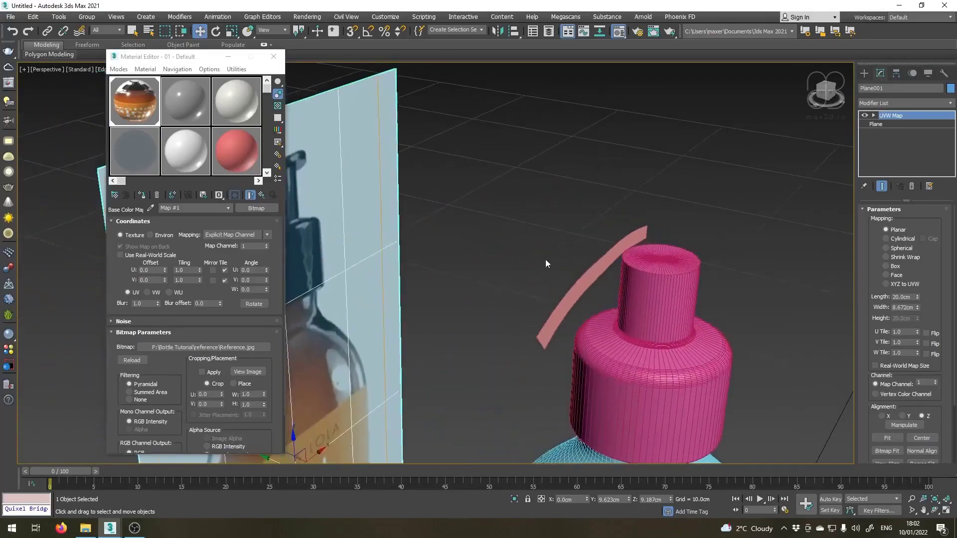
Freeze the reference image plane again through its object properties.
{"action": "right_click", "coordinate": [370, 219]}
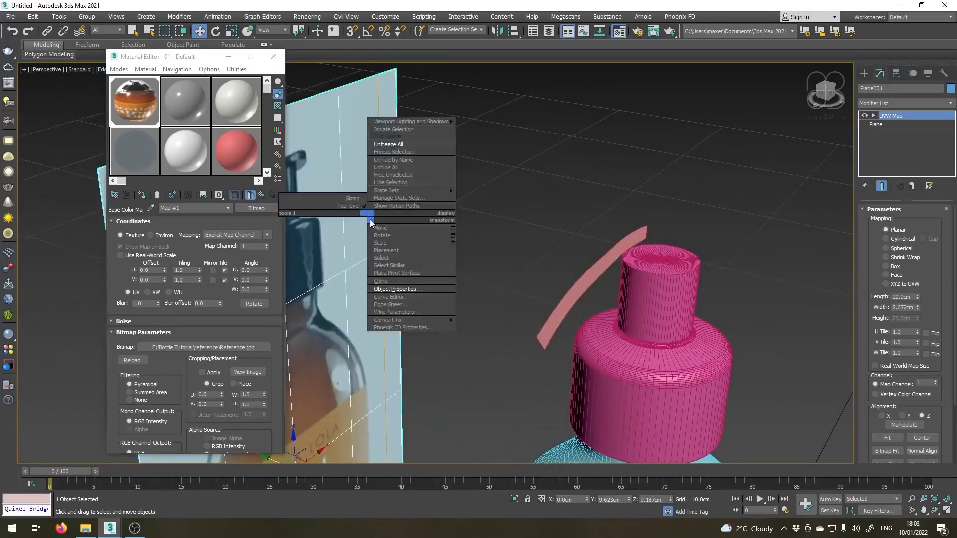
{"action": "left_click", "coordinate": [387, 289]}
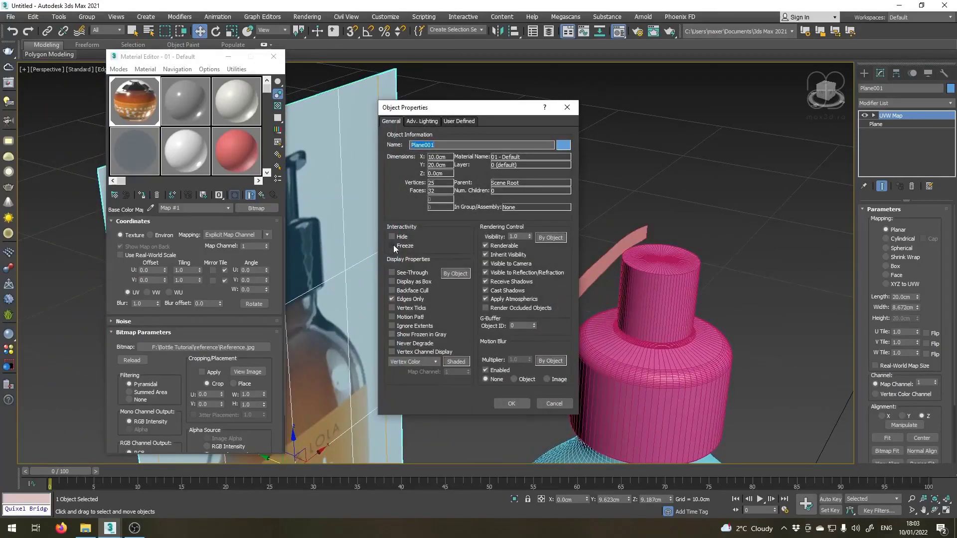
{"action": "left_click", "coordinate": [393, 245]}
{"action": "left_click", "coordinate": [511, 403]}
Set the nozzle's Extrude amount to 1.8 cm.
{"action": "left_click", "coordinate": [587, 300]}
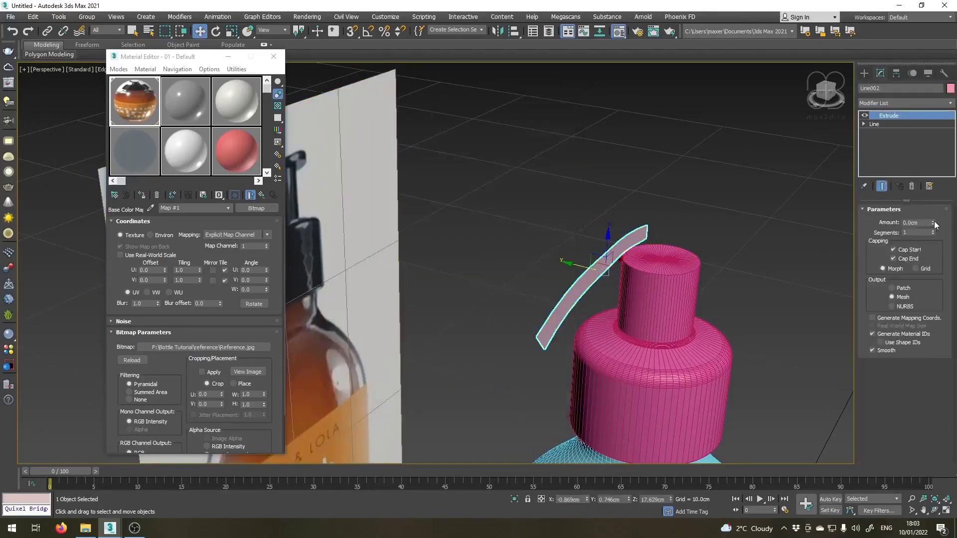
{"action": "left_click", "coordinate": [934, 221]}
{"action": "left_click", "coordinate": [933, 221]}
{"action": "middle_click_drag", "start_coordinate": [773, 263], "coordinate": [858, 238], "text": "alt"}
{"action": "left_click", "coordinate": [923, 223]}
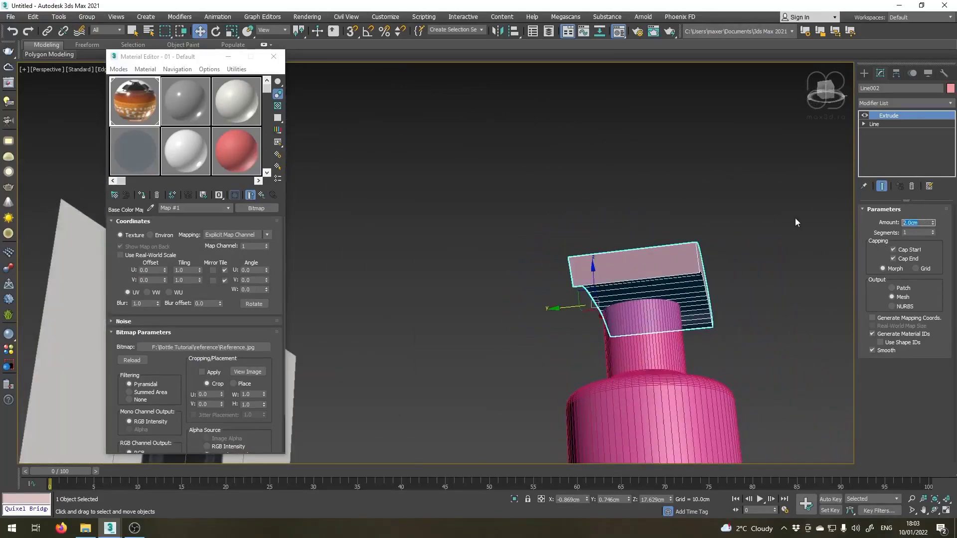
{"action": "type", "text": "1.8"}
{"action": "key", "text": "Return"}
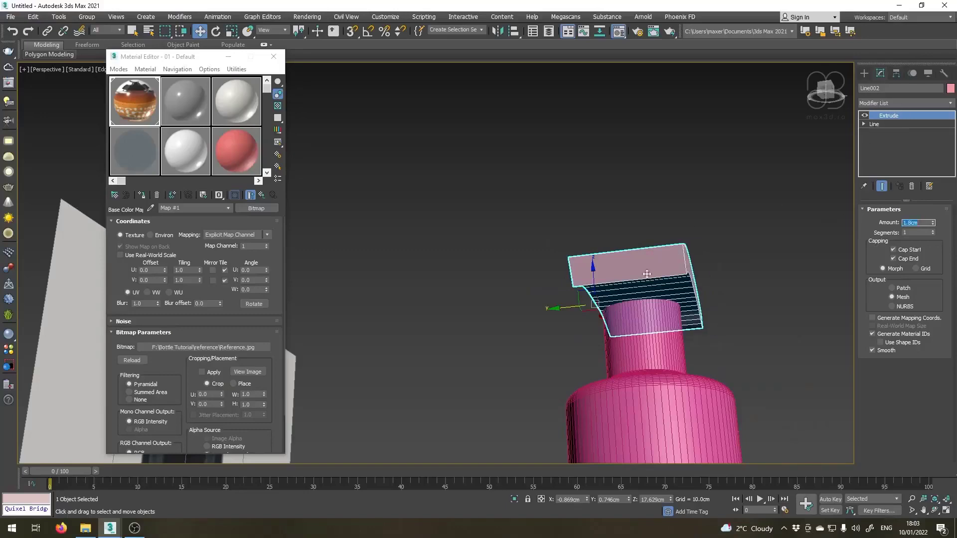
Collapse the nozzle's modifier stack with a scene hold and convert the object to Editable Poly.
{"action": "middle_click_drag", "start_coordinate": [647, 274], "coordinate": [632, 310], "text": "alt"}
{"action": "scroll", "coordinate": [729, 289], "scroll_direction": "up", "scroll_amount": 4}
{"action": "middle_click_drag", "start_coordinate": [670, 283], "coordinate": [619, 293], "text": "alt"}
{"action": "scroll", "coordinate": [675, 300], "scroll_direction": "up", "scroll_amount": 3}
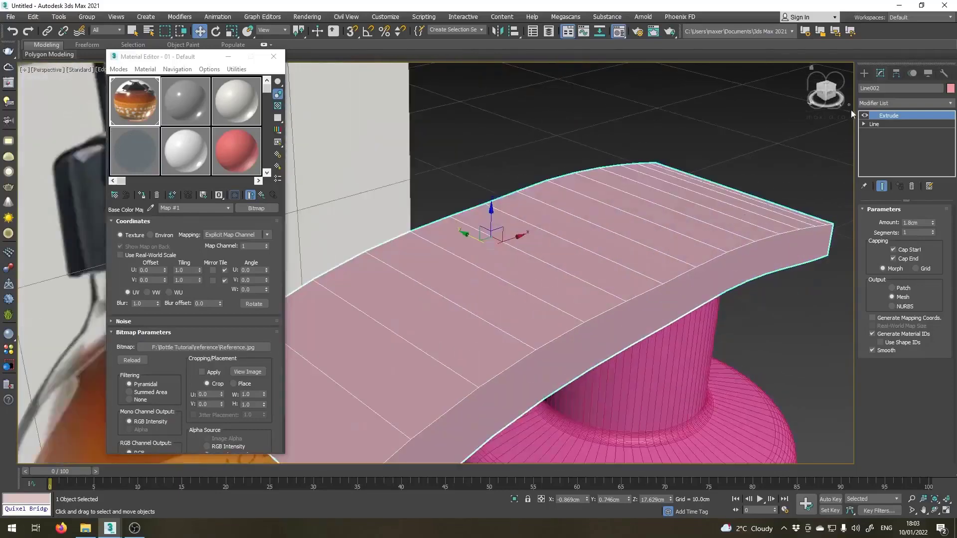
{"action": "right_click", "coordinate": [899, 118]}
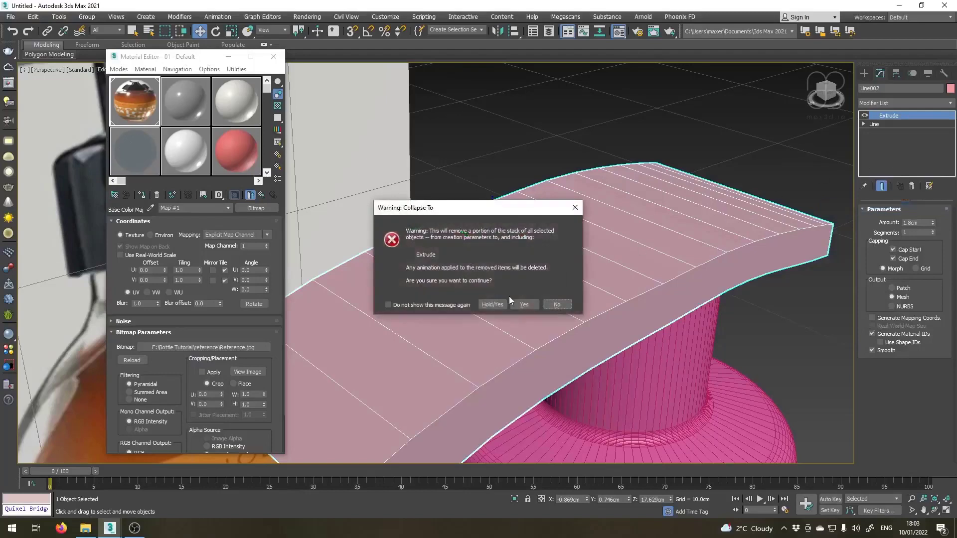
{"action": "left_click", "coordinate": [492, 304]}
{"action": "right_click", "coordinate": [898, 138]}
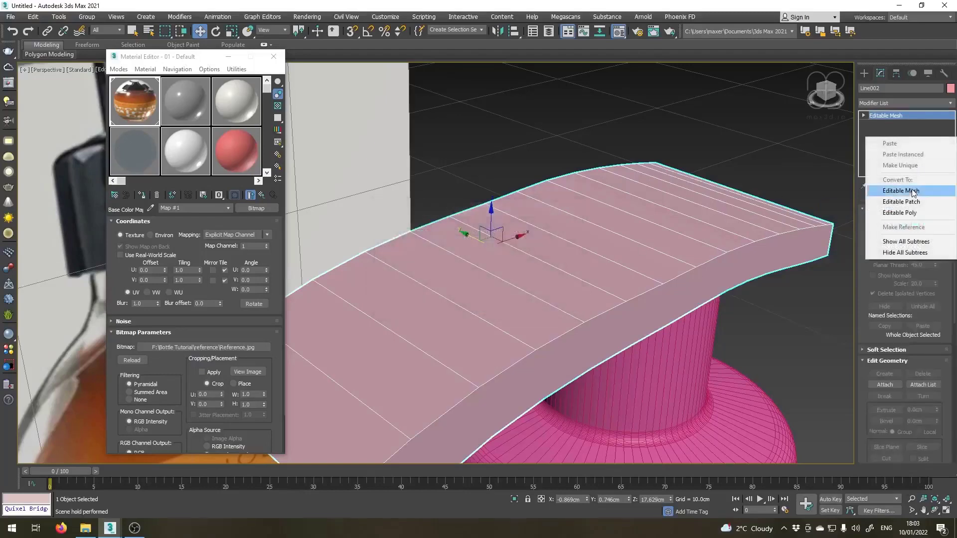
{"action": "left_click", "coordinate": [900, 213]}
Delete the long side polygon of the nozzle that faces the view.
{"action": "left_click", "coordinate": [915, 222]}
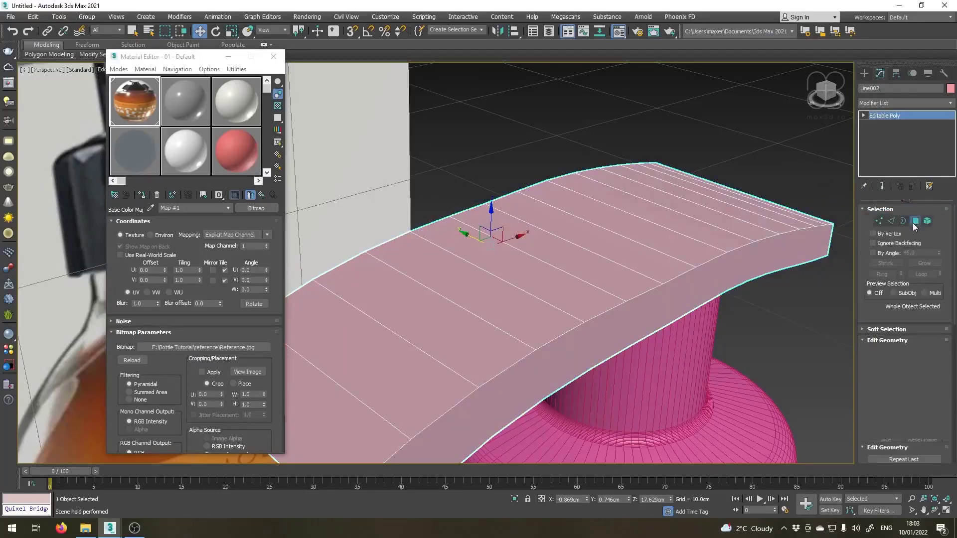
{"action": "left_click", "coordinate": [748, 266]}
{"action": "key", "text": "Delete"}
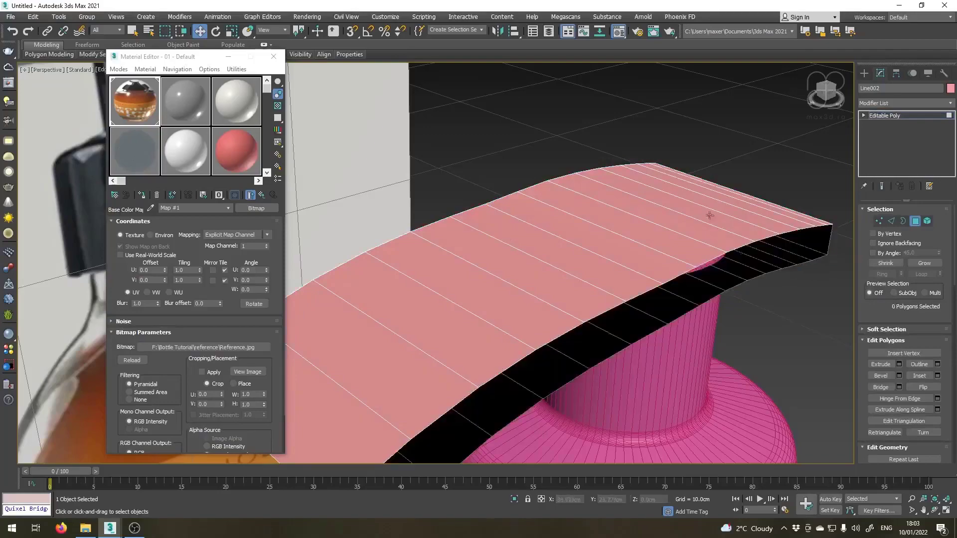
Delete the nozzle's remaining long side polygon on the opposite side.
{"action": "middle_click_drag", "start_coordinate": [711, 214], "coordinate": [595, 256], "text": "alt"}
{"action": "left_click", "coordinate": [581, 244]}
{"action": "key", "text": "Delete"}
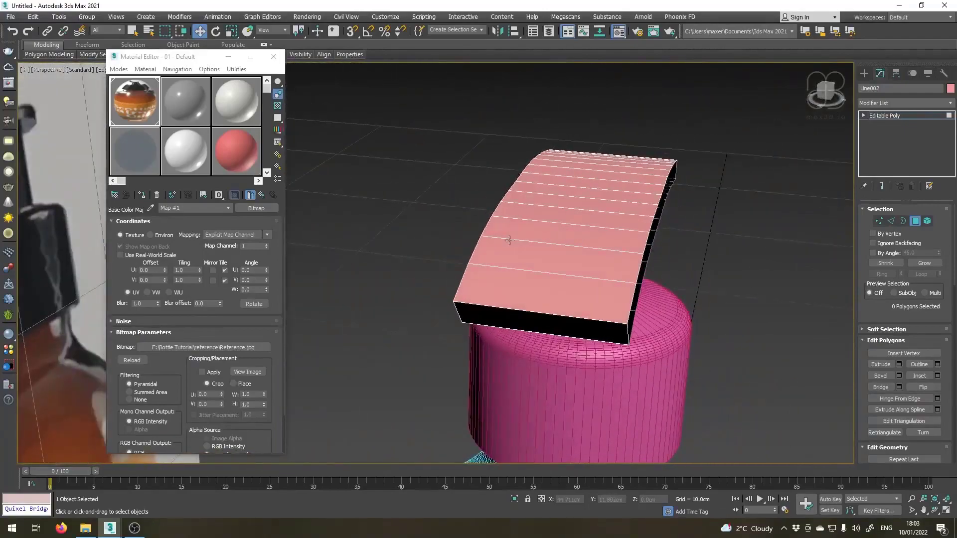
Move the whole nozzle about 0.16 cm along Y in the top view to centre it over the bottle.
{"action": "key", "text": "t"}
{"action": "key", "text": "z"}
{"action": "scroll", "coordinate": [507, 237], "scroll_direction": "down", "scroll_amount": 4}
{"action": "scroll", "coordinate": [427, 232], "scroll_direction": "up", "scroll_amount": 1}
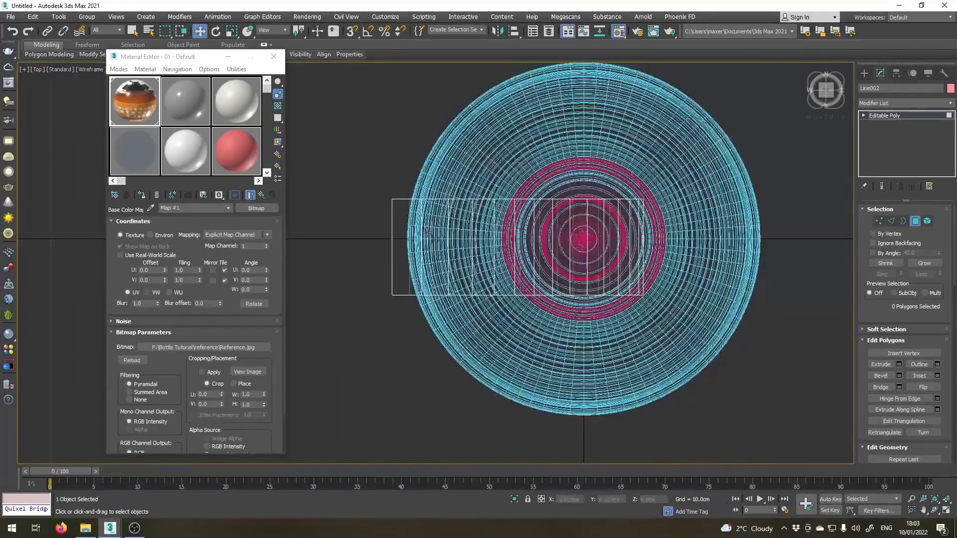
{"action": "scroll", "coordinate": [427, 231], "scroll_direction": "up", "scroll_amount": 2}
{"action": "left_click", "coordinate": [895, 115]}
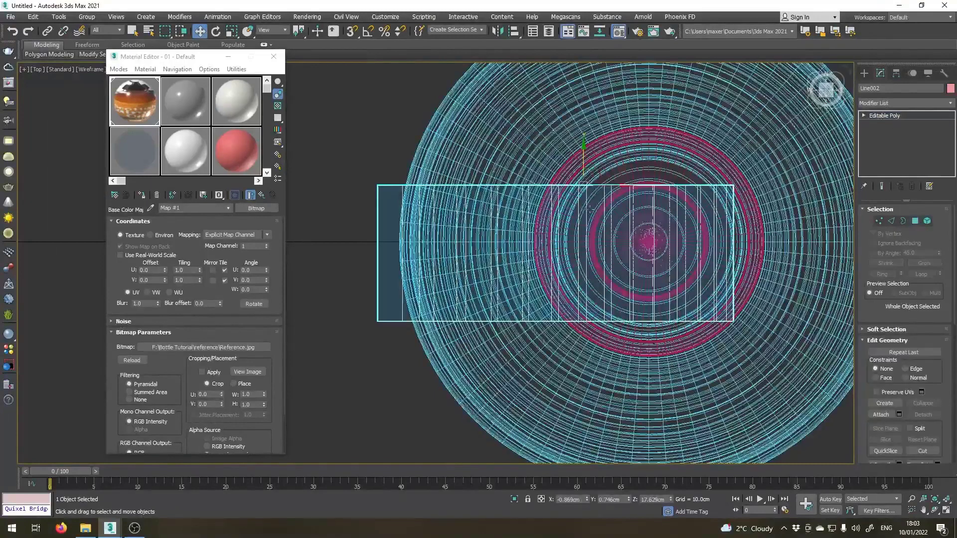
{"action": "left_click_drag", "start_coordinate": [580, 156], "coordinate": [576, 145]}
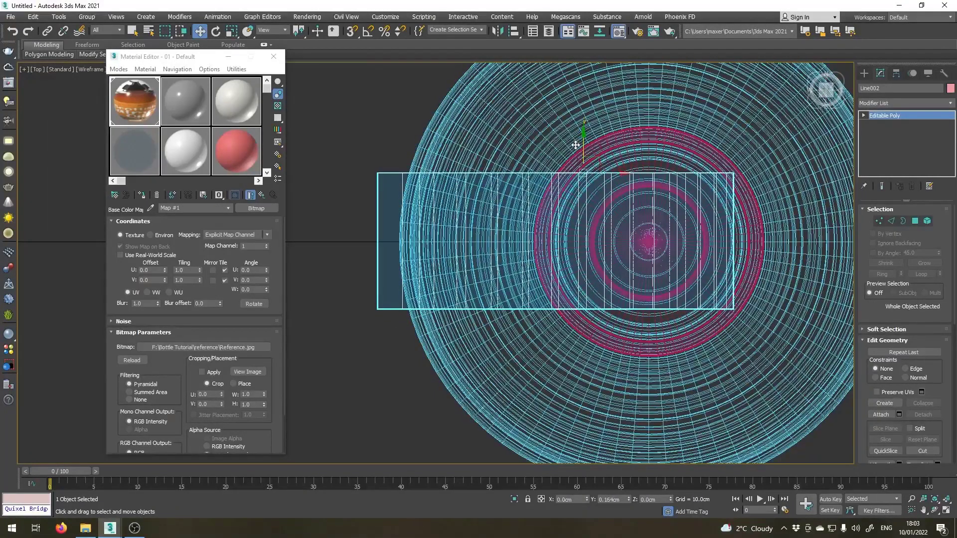
Add a Symmetry modifier to the nozzle and set its mirror axis to Z.
{"action": "left_click", "coordinate": [950, 103]}
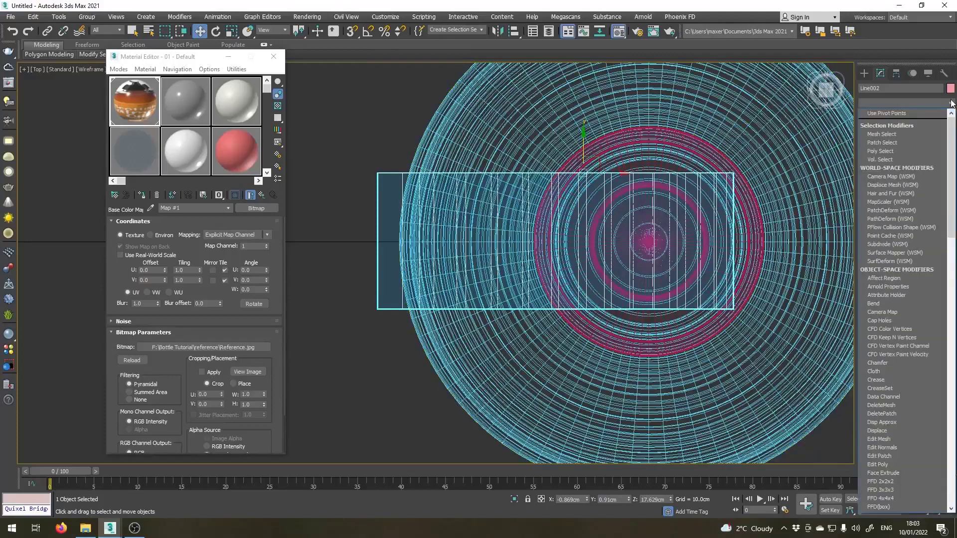
{"action": "left_click_drag", "start_coordinate": [952, 177], "coordinate": [941, 445]}
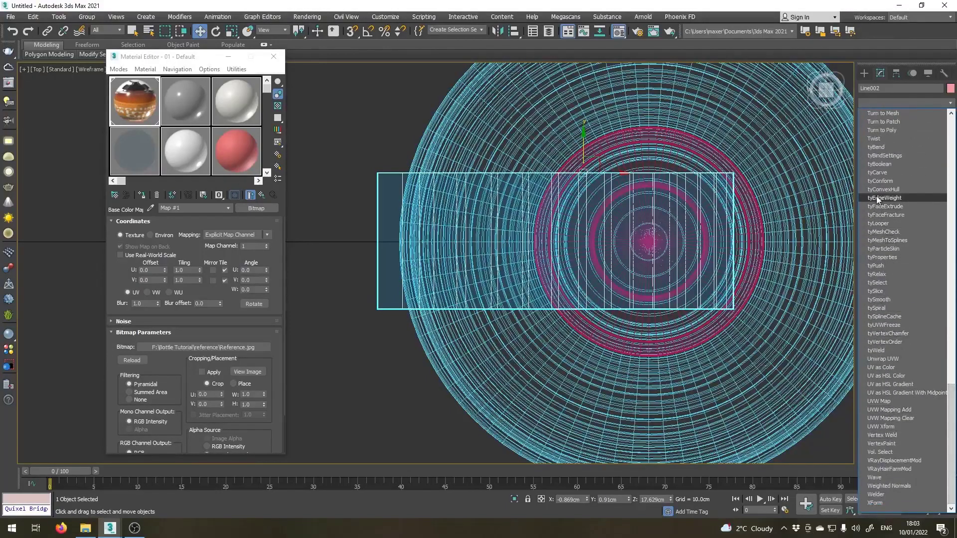
{"action": "scroll", "coordinate": [893, 231], "scroll_direction": "up", "scroll_amount": 3}
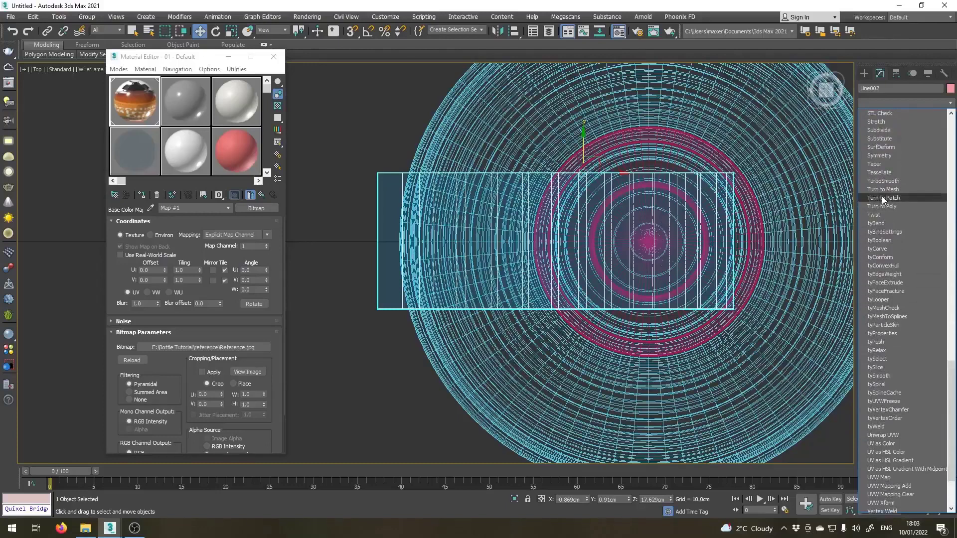
{"action": "left_click", "coordinate": [881, 154]}
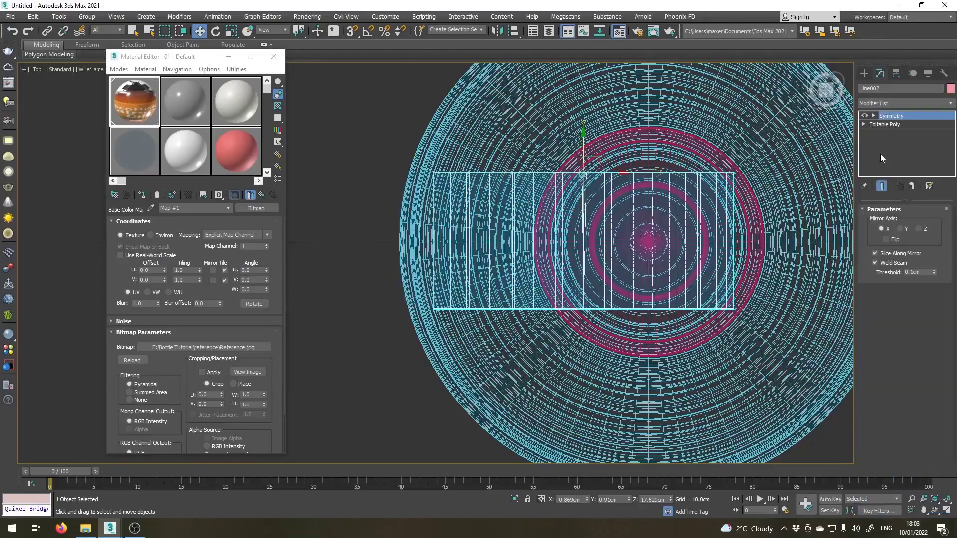
{"action": "left_click", "coordinate": [901, 228]}
{"action": "left_click", "coordinate": [919, 228]}
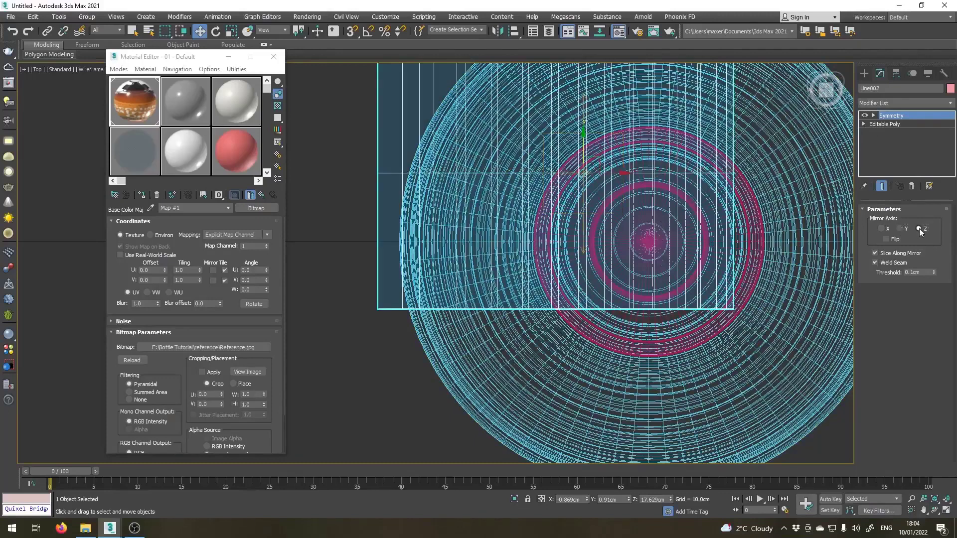
Move the Symmetry modifier's Mirror plane to Y 0.0 cm so it runs through the bottle's centre.
{"action": "left_click", "coordinate": [874, 115]}
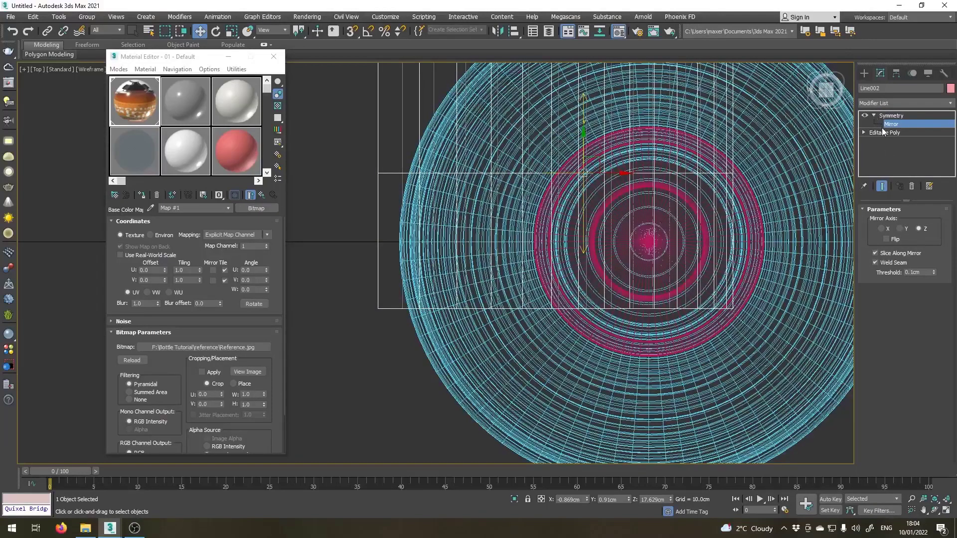
{"action": "left_click", "coordinate": [891, 124]}
{"action": "left_click_drag", "start_coordinate": [582, 153], "coordinate": [569, 232]}
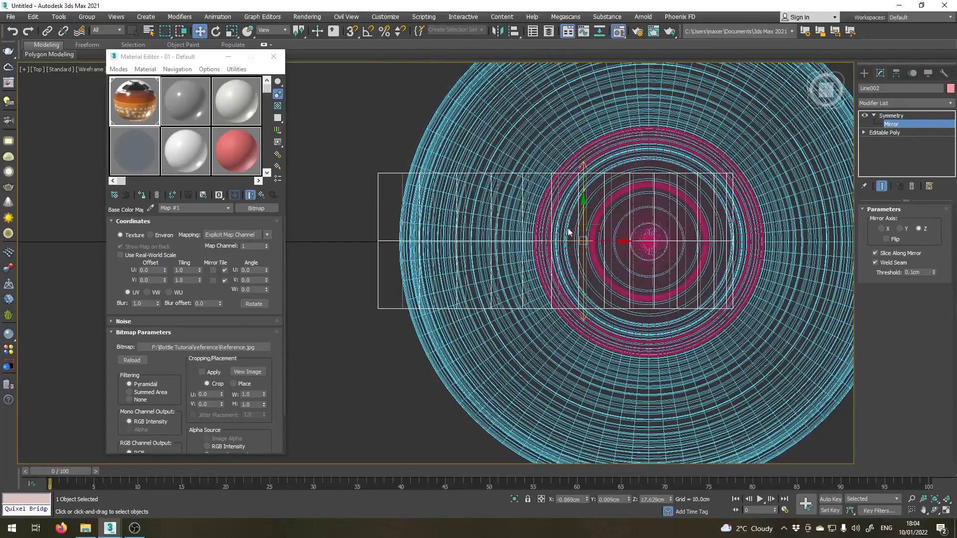
{"action": "right_click", "coordinate": [629, 500]}
{"action": "middle_click_drag", "start_coordinate": [502, 278], "coordinate": [391, 344]}
{"action": "scroll", "coordinate": [495, 275], "scroll_direction": "down", "scroll_amount": 2}
{"action": "key", "text": "p"}
{"action": "scroll", "coordinate": [391, 344], "scroll_direction": "up", "scroll_amount": 3}
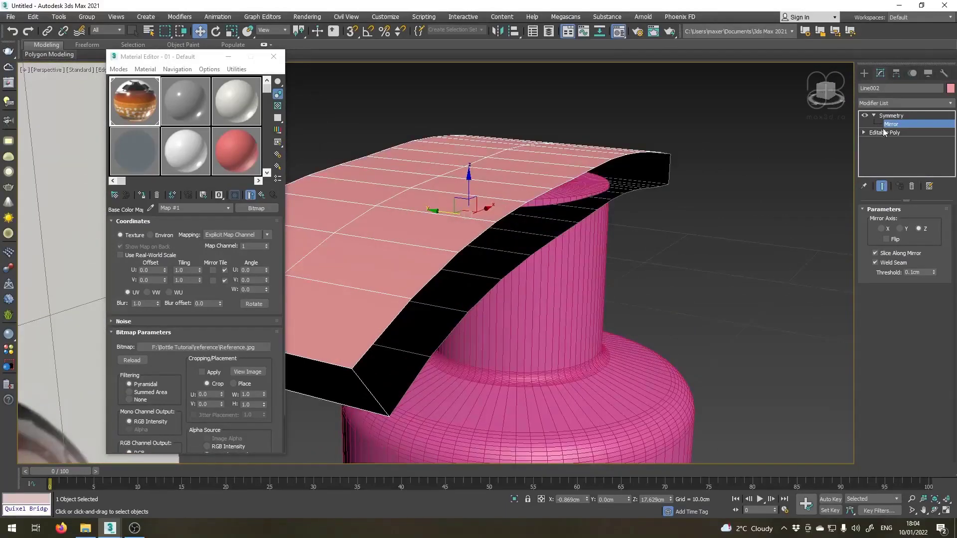
Bridge the upper and lower edge loops along the nozzle's open side, leaving out the two short end edges.
{"action": "left_click", "coordinate": [883, 132]}
{"action": "left_click", "coordinate": [889, 220]}
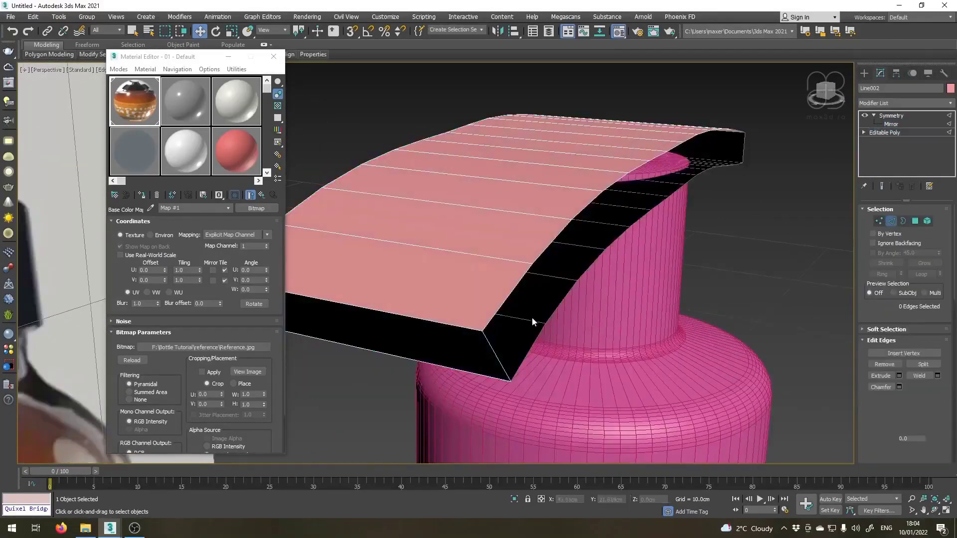
{"action": "left_click", "coordinate": [494, 315]}
{"action": "middle_click_drag", "start_coordinate": [498, 319], "coordinate": [541, 342], "text": "alt"}
{"action": "left_click", "coordinate": [541, 348], "text": "ctrl"}
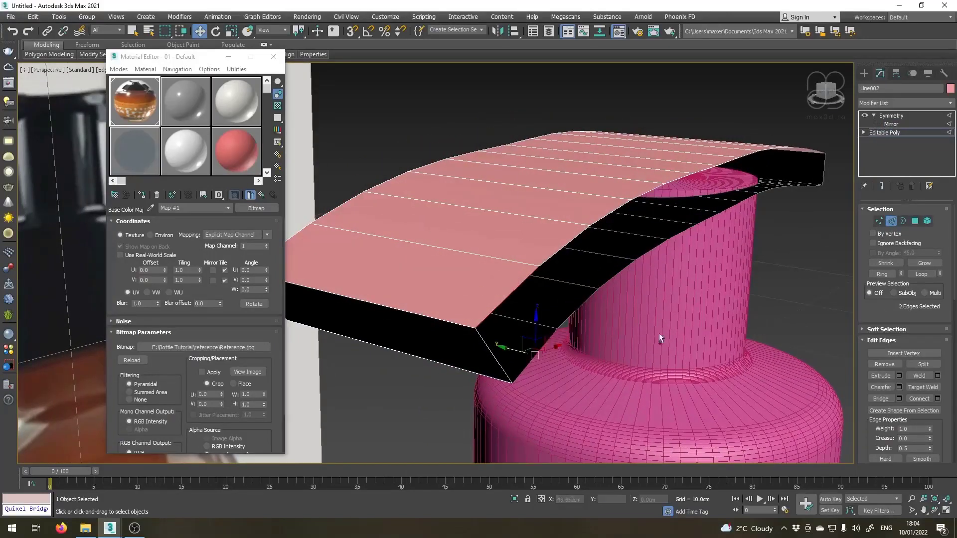
{"action": "left_click", "coordinate": [916, 274]}
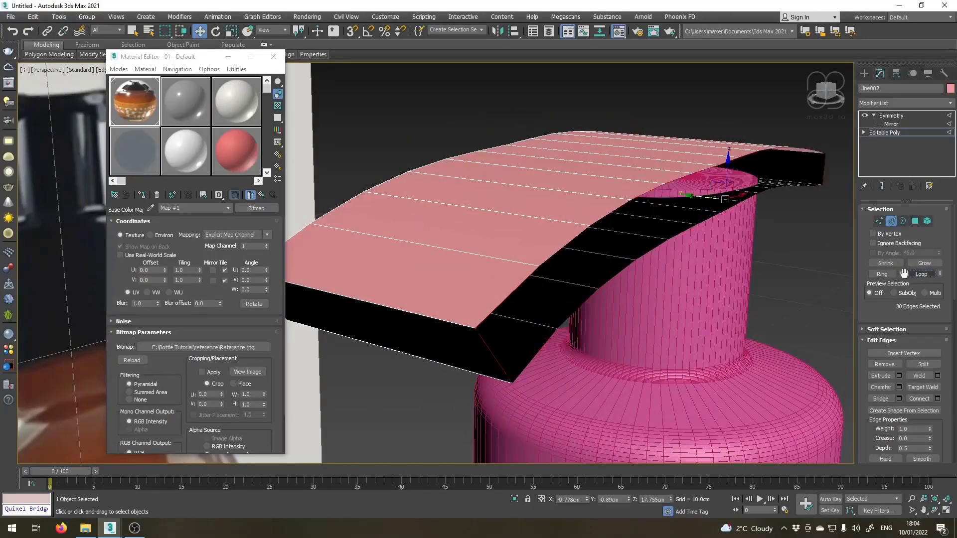
{"action": "left_click", "coordinate": [495, 359], "text": "alt"}
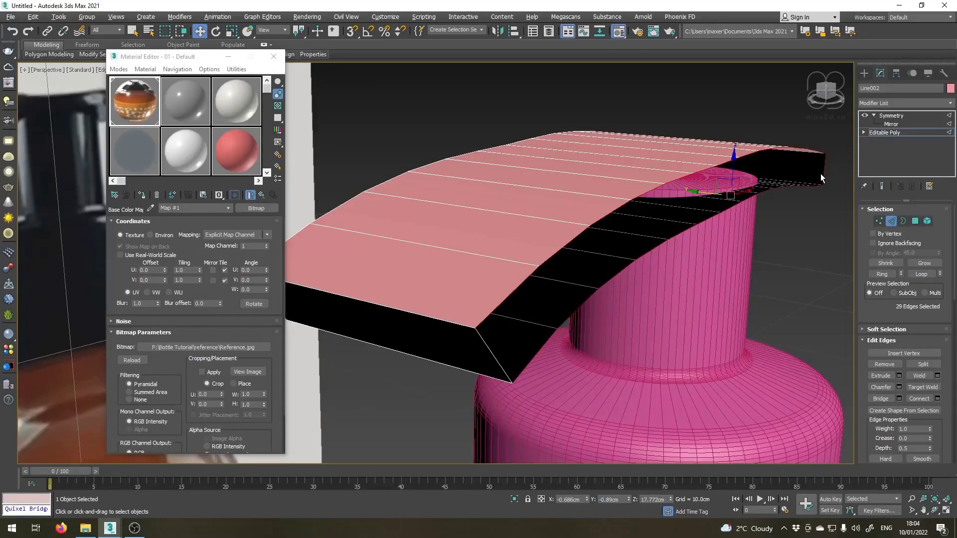
{"action": "left_click", "coordinate": [821, 173], "text": "alt"}
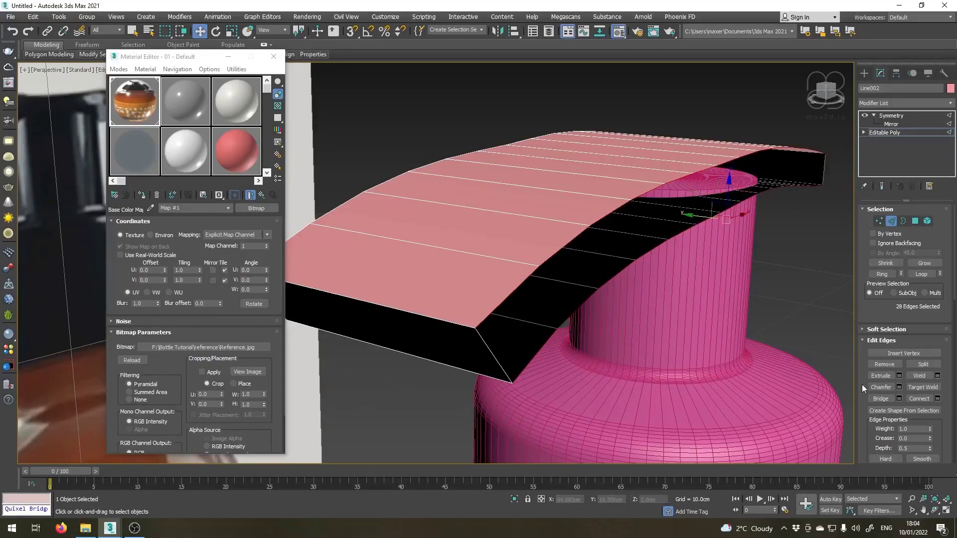
{"action": "left_click", "coordinate": [878, 399]}
{"action": "scroll", "coordinate": [675, 332], "scroll_direction": "up", "scroll_amount": 3}
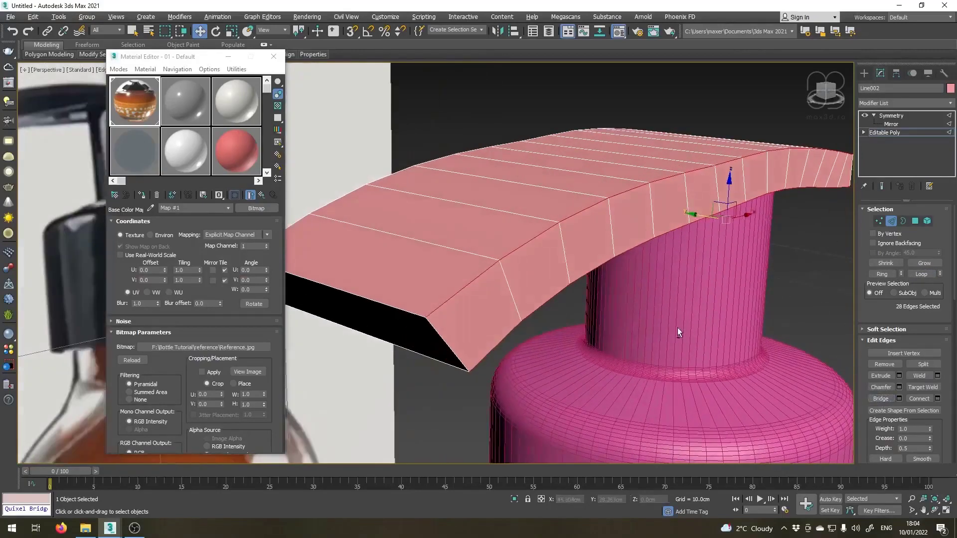
{"action": "middle_click_drag", "start_coordinate": [678, 327], "coordinate": [519, 293]}
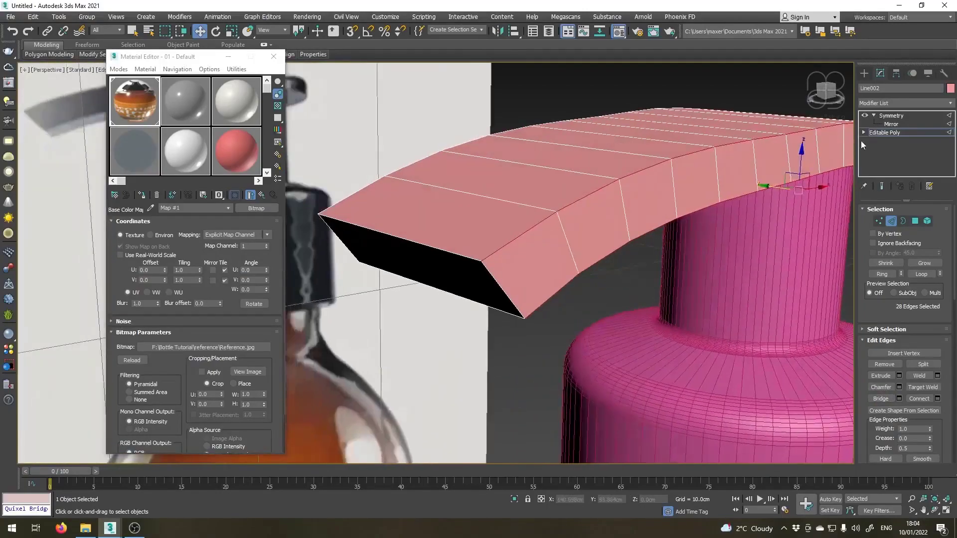
Move the vertices of the nozzle's other long side to Y 0.0 cm and show the Symmetry result in perspective.
{"action": "scroll", "coordinate": [504, 294], "scroll_direction": "down", "scroll_amount": 5}
{"action": "key", "text": "t"}
{"action": "scroll", "coordinate": [504, 296], "scroll_direction": "down", "scroll_amount": 8}
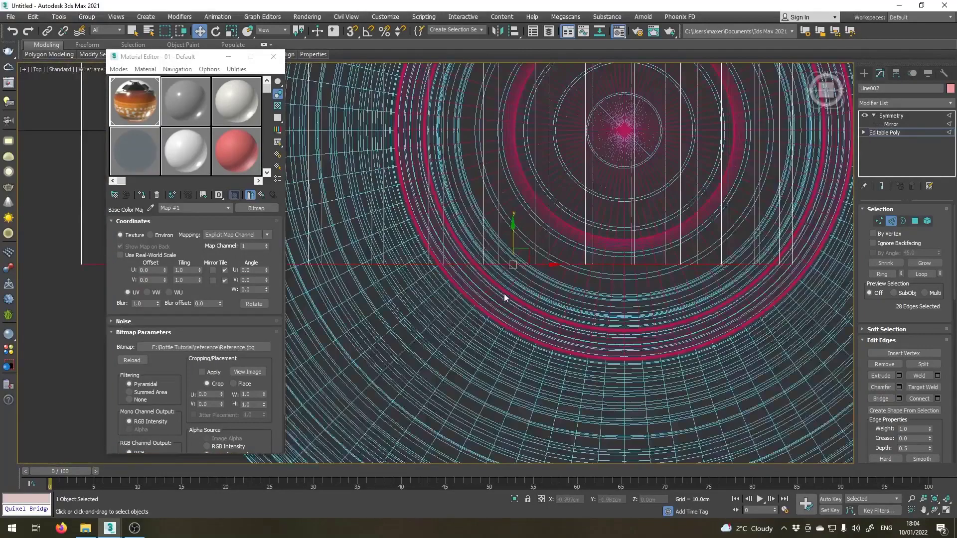
{"action": "middle_click_drag", "start_coordinate": [483, 235], "coordinate": [494, 296]}
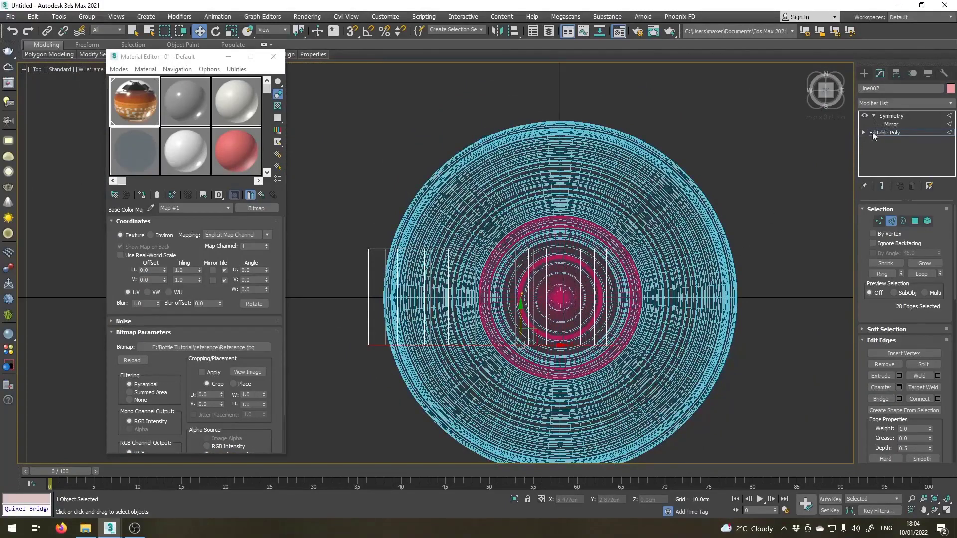
{"action": "left_click", "coordinate": [879, 220]}
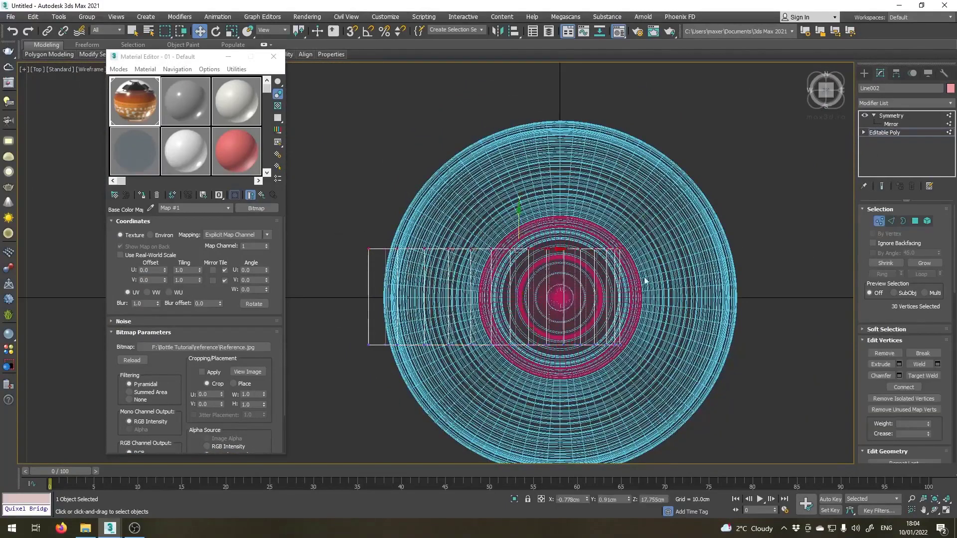
{"action": "scroll", "coordinate": [454, 272], "scroll_direction": "up", "scroll_amount": 2}
{"action": "left_click_drag", "start_coordinate": [547, 204], "coordinate": [532, 272]}
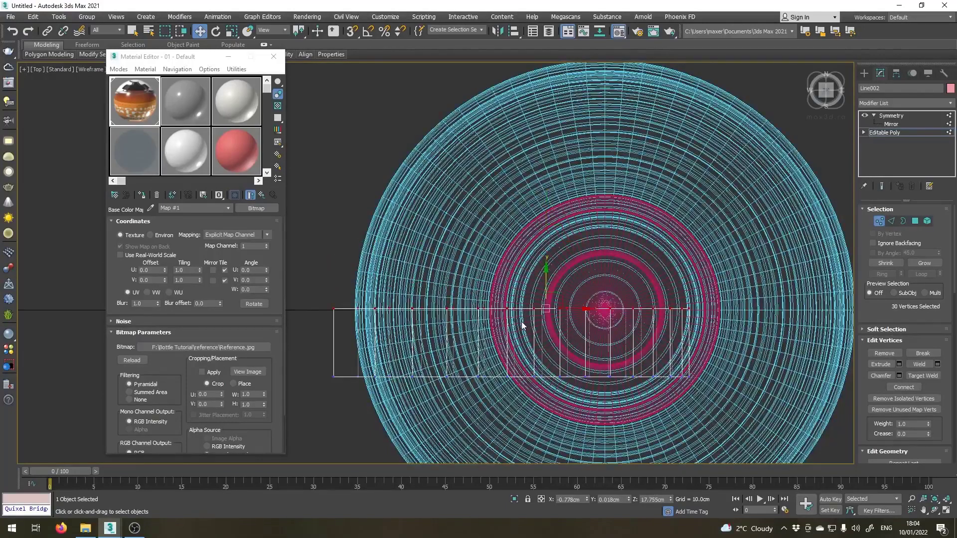
{"action": "right_click", "coordinate": [628, 496]}
{"action": "left_click", "coordinate": [881, 116]}
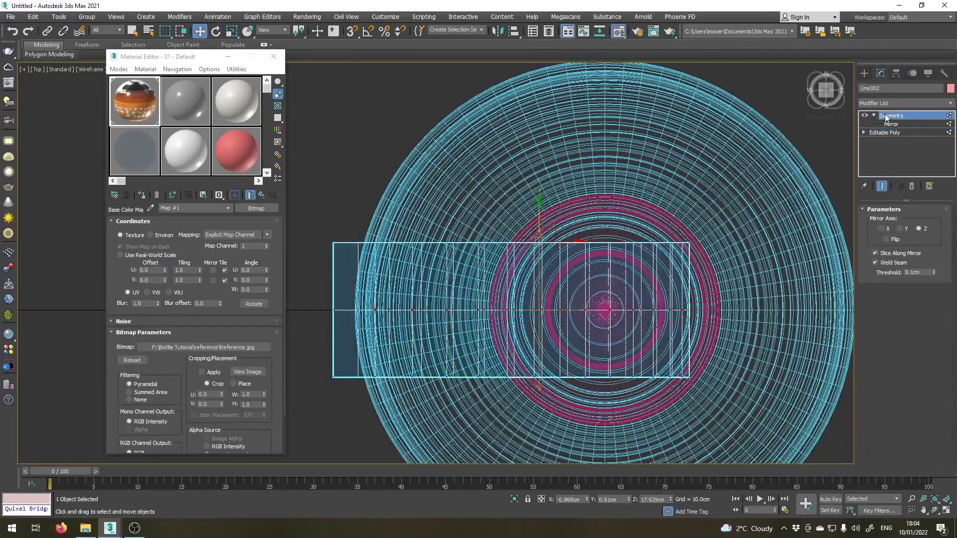
{"action": "scroll", "coordinate": [586, 234], "scroll_direction": "down", "scroll_amount": 3}
{"action": "key", "text": "p"}
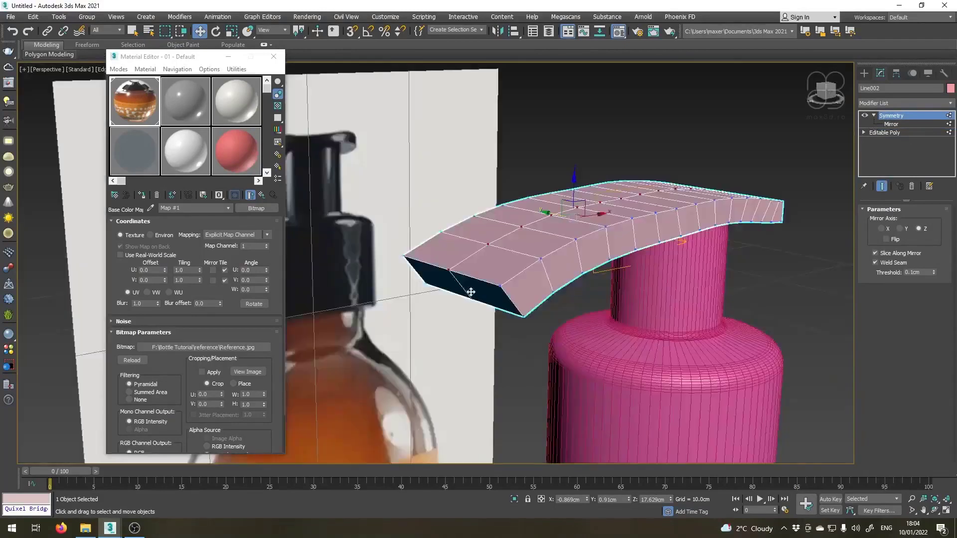
{"action": "scroll", "coordinate": [470, 292], "scroll_direction": "up", "scroll_amount": 4}
{"action": "mouse_move", "coordinate": [470, 293]}
{"action": "middle_mouse_down", "text": "alt"}
{"action": "mouse_move", "coordinate": [468, 337]}
{"action": "mouse_move", "coordinate": [596, 292]}
{"action": "middle_mouse_up", "text": "alt"}
{"action": "left_click", "coordinate": [896, 131]}
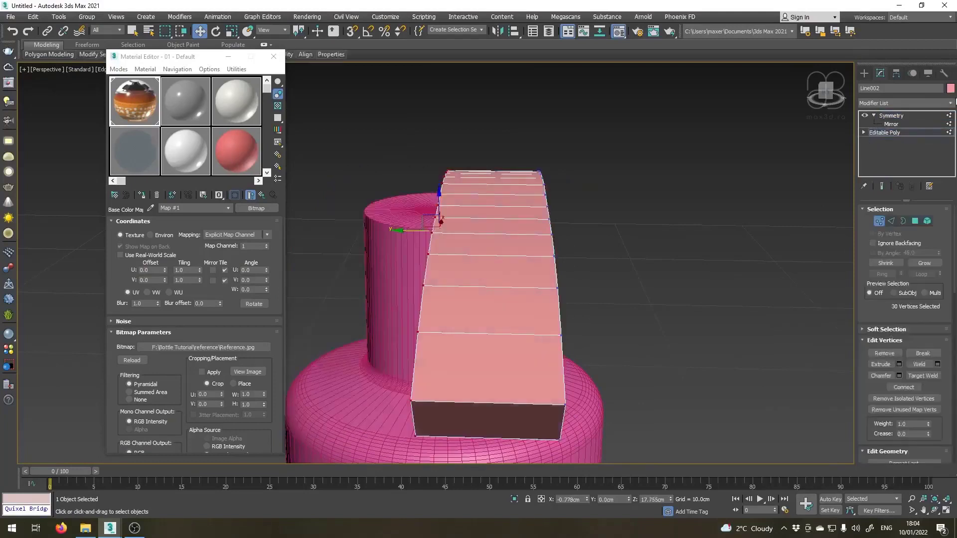
{"action": "left_click", "coordinate": [954, 103]}
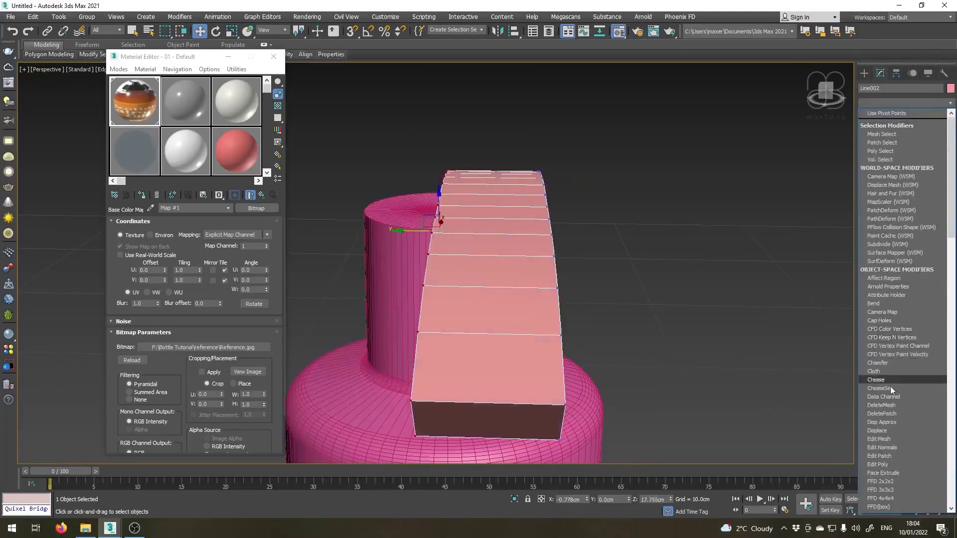
{"action": "left_click", "coordinate": [891, 488]}
{"action": "middle_click_drag", "start_coordinate": [676, 244], "coordinate": [598, 254], "text": "alt"}
{"action": "left_click", "coordinate": [912, 186]}
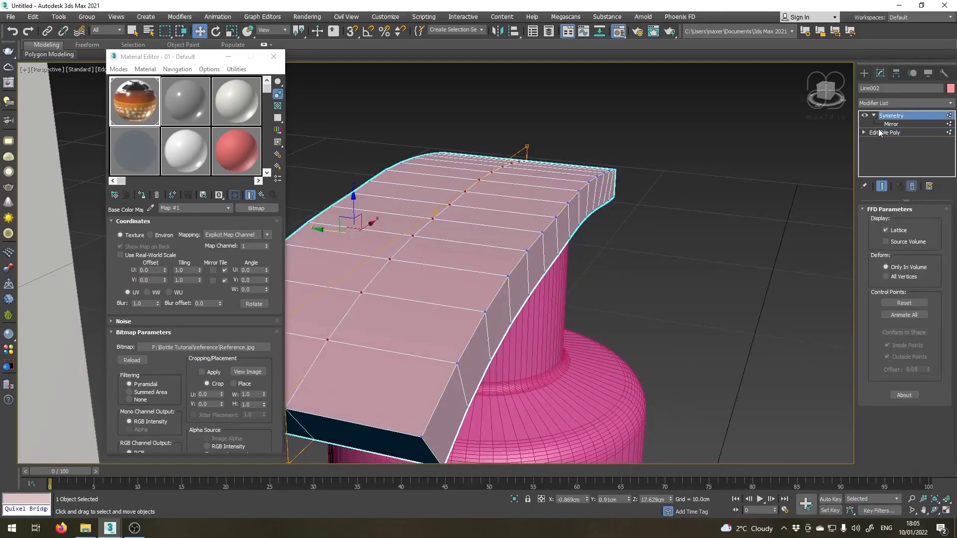
Add an FFD 3x3x3 modifier between the nozzle's Editable Poly and Symmetry and enter its Control Points level.
{"action": "left_click", "coordinate": [949, 104]}
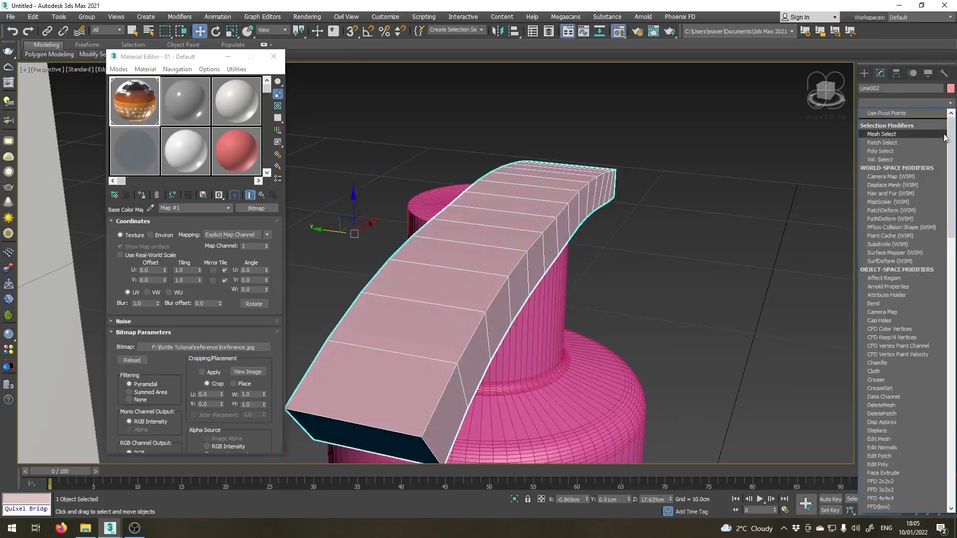
{"action": "left_click", "coordinate": [883, 490]}
{"action": "left_click", "coordinate": [874, 133]}
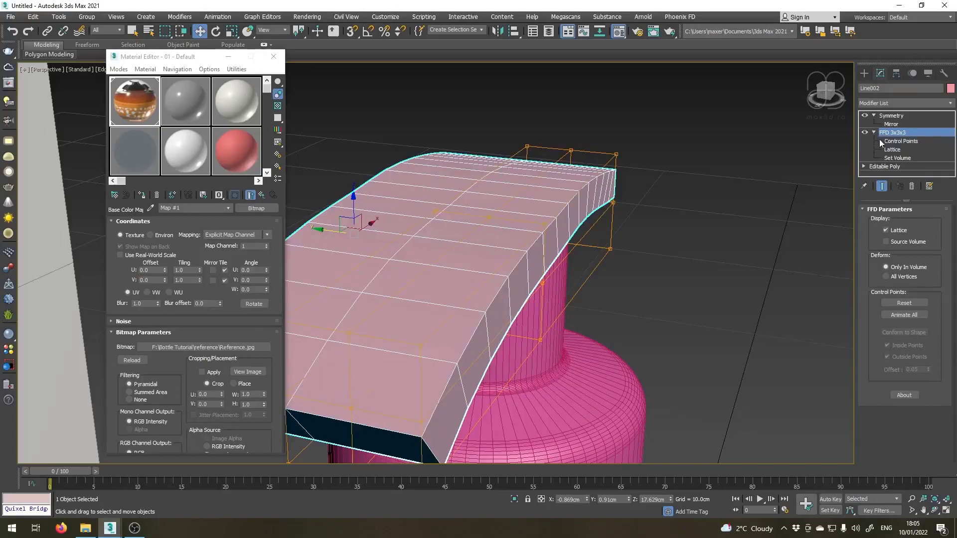
{"action": "left_click", "coordinate": [883, 142]}
In the top view, move the FFD's rear side control points about 0.19 cm inward and pull the middle side points toward the centreline.
{"action": "scroll", "coordinate": [518, 261], "scroll_direction": "down", "scroll_amount": 2}
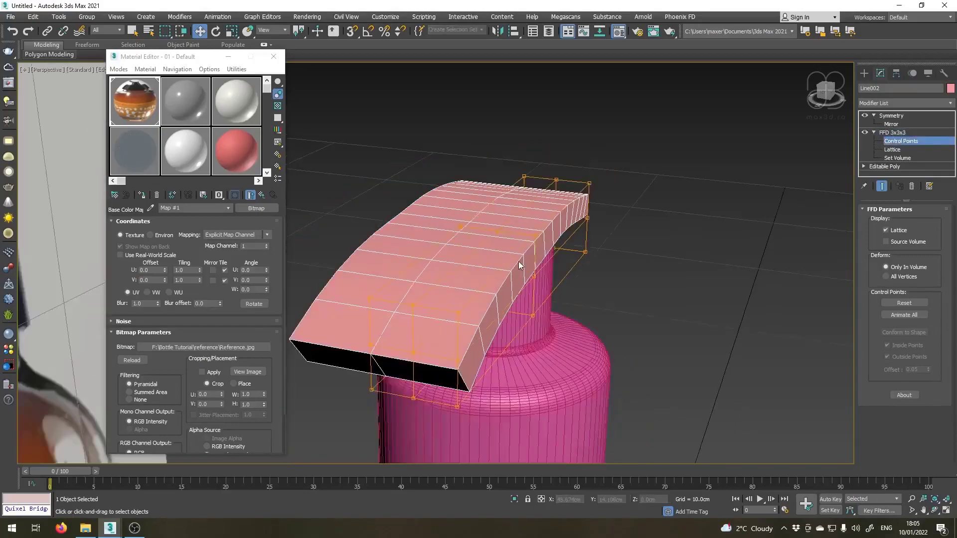
{"action": "key", "text": "t"}
{"action": "scroll", "coordinate": [525, 253], "scroll_direction": "down", "scroll_amount": 2}
{"action": "scroll", "coordinate": [540, 283], "scroll_direction": "up", "scroll_amount": 2}
{"action": "scroll", "coordinate": [578, 314], "scroll_direction": "up", "scroll_amount": 2}
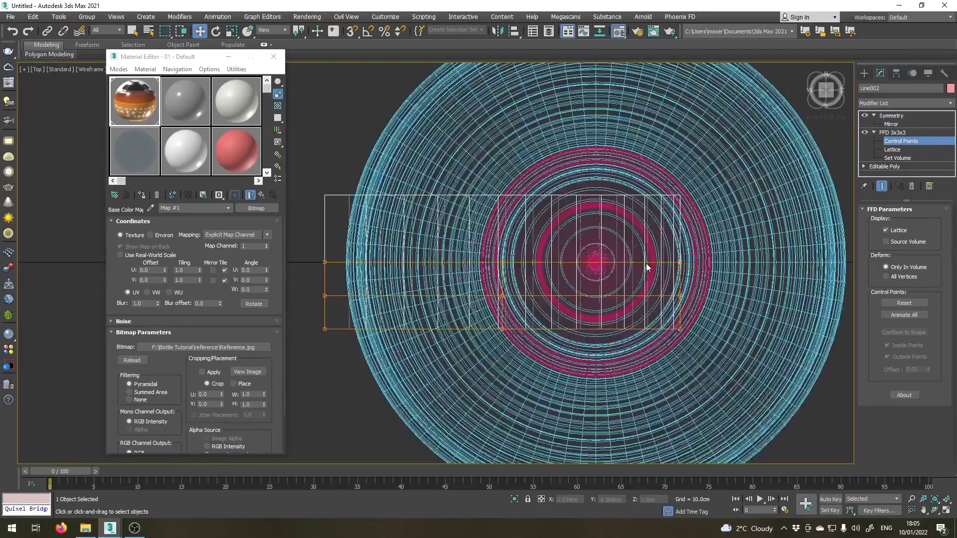
{"action": "left_click", "coordinate": [680, 295]}
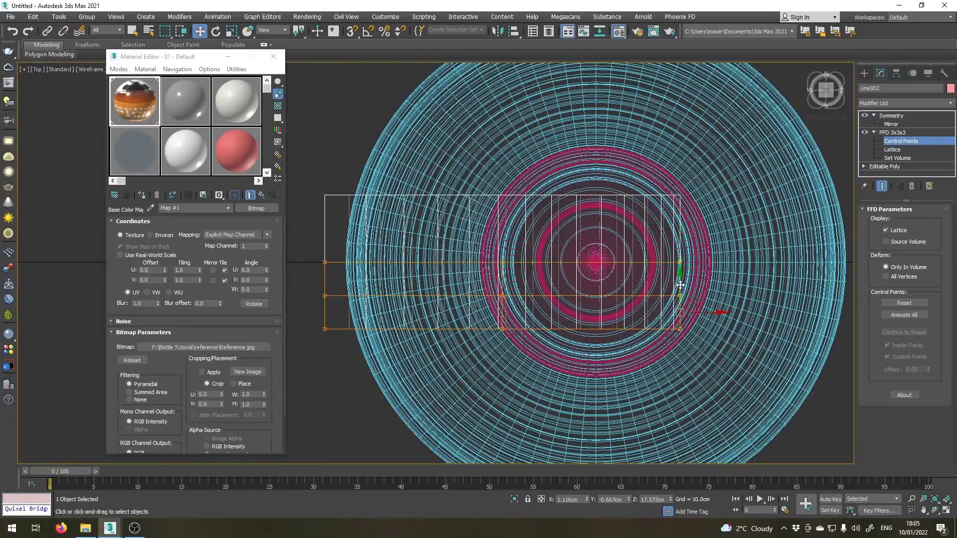
{"action": "left_click_drag", "start_coordinate": [680, 285], "coordinate": [681, 271]}
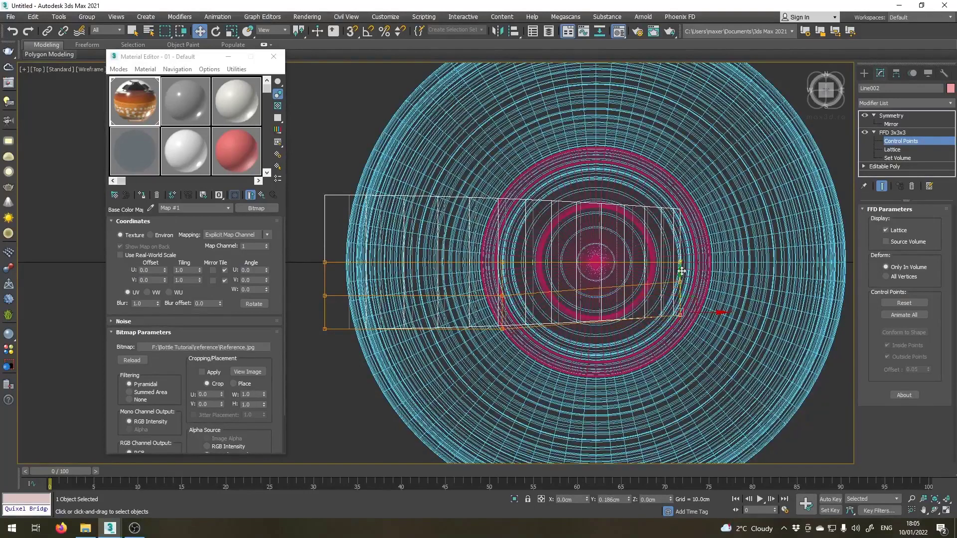
{"action": "left_click_drag", "start_coordinate": [459, 276], "coordinate": [523, 347]}
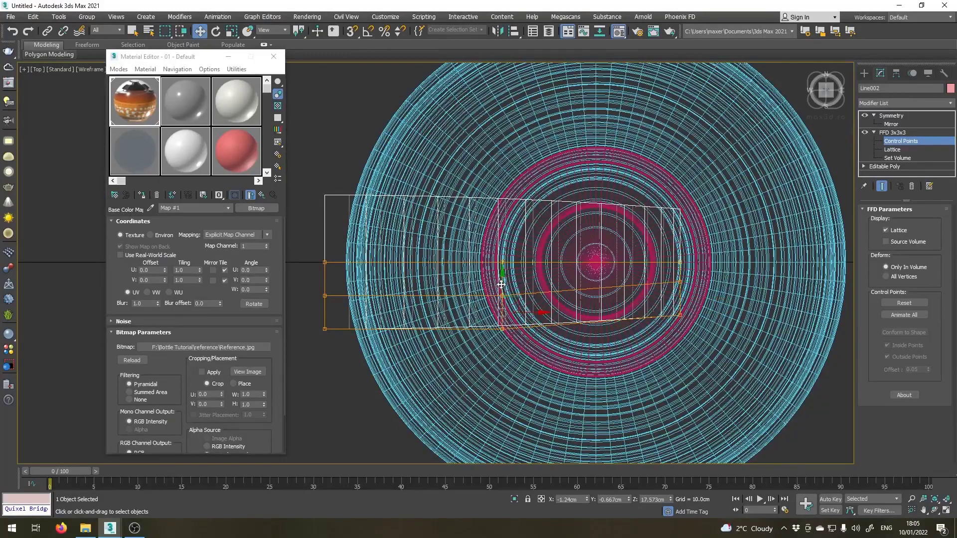
{"action": "left_click_drag", "start_coordinate": [501, 284], "coordinate": [501, 269]}
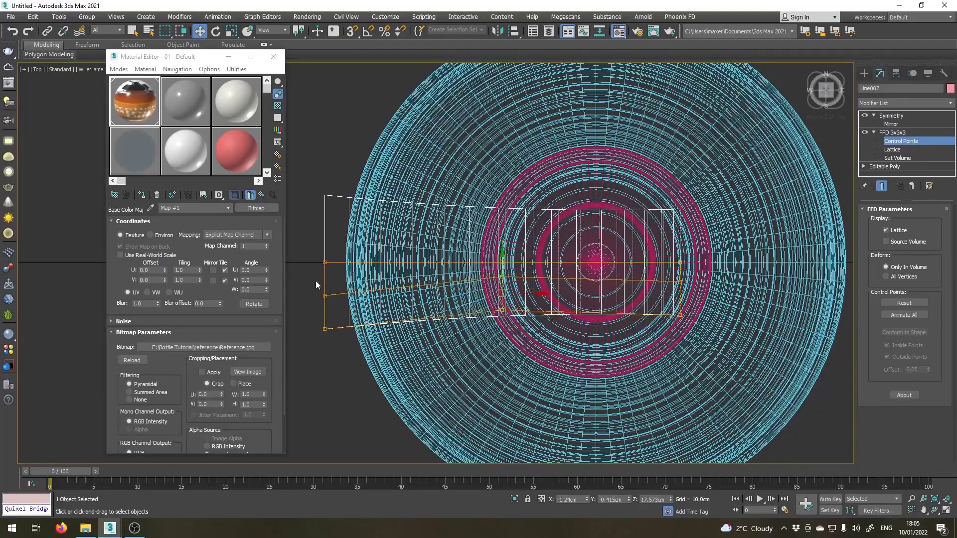
Move the FFD's side control points at the spout end outward, and shift the rear outer points inward to Y -0.643 cm.
{"action": "left_click_drag", "start_coordinate": [316, 280], "coordinate": [342, 349]}
{"action": "left_click_drag", "start_coordinate": [324, 282], "coordinate": [325, 298]}
{"action": "left_click_drag", "start_coordinate": [704, 346], "coordinate": [704, 346]}
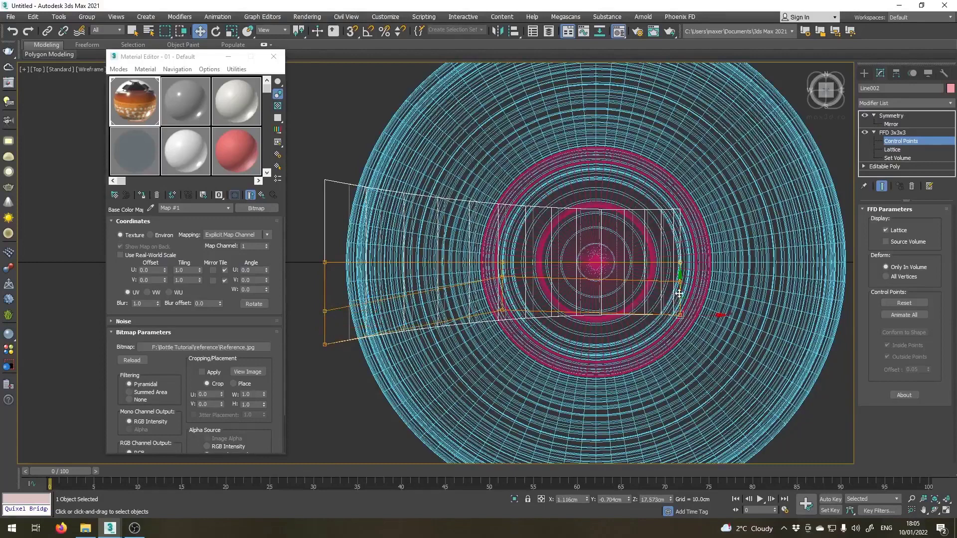
{"action": "left_click_drag", "start_coordinate": [679, 294], "coordinate": [679, 289]}
{"action": "middle_click_drag", "start_coordinate": [496, 289], "coordinate": [530, 292]}
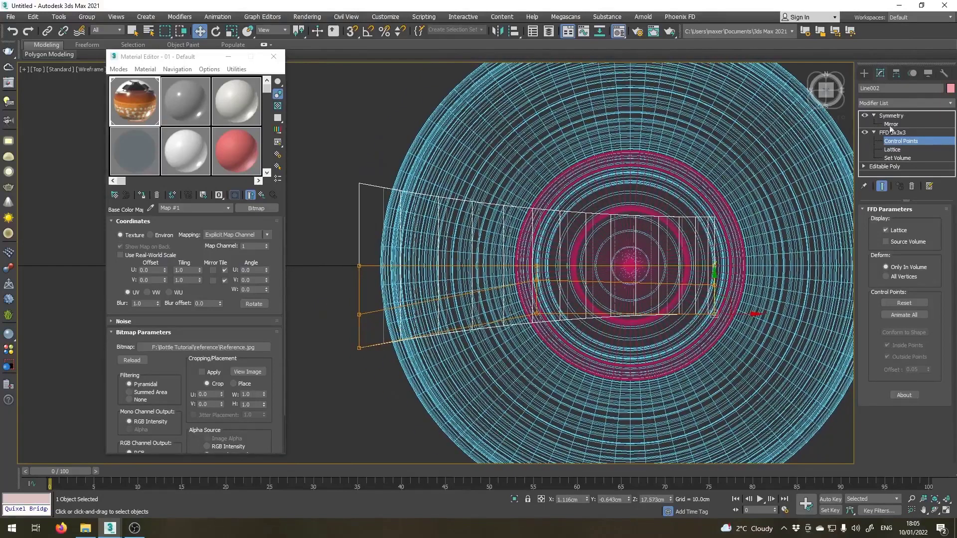
{"action": "middle_click_drag", "start_coordinate": [599, 222], "coordinate": [551, 209]}
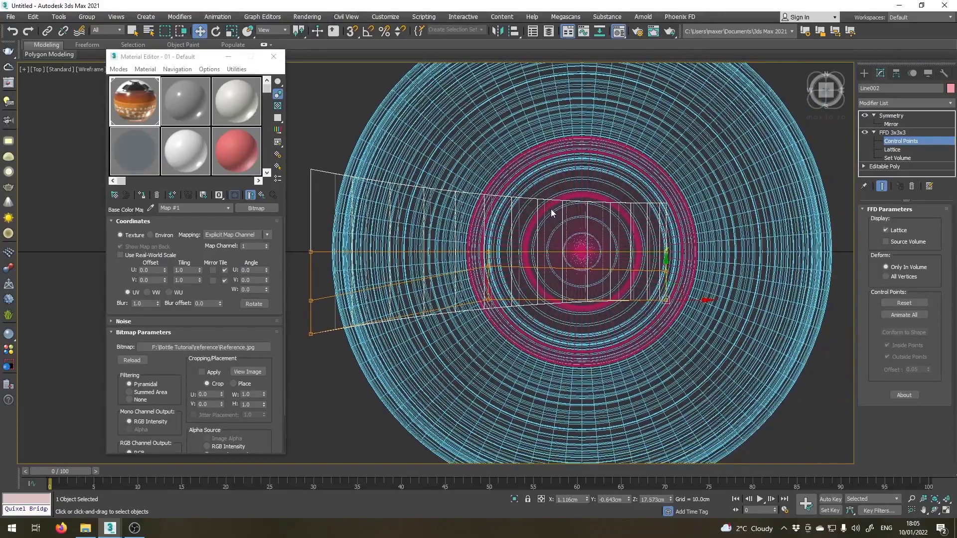
Collapse the nozzle's modifier stack up to and including Symmetry into a single Editable Poly.
{"action": "key", "text": "p"}
{"action": "middle_click_drag", "start_coordinate": [503, 293], "coordinate": [461, 307], "text": "alt"}
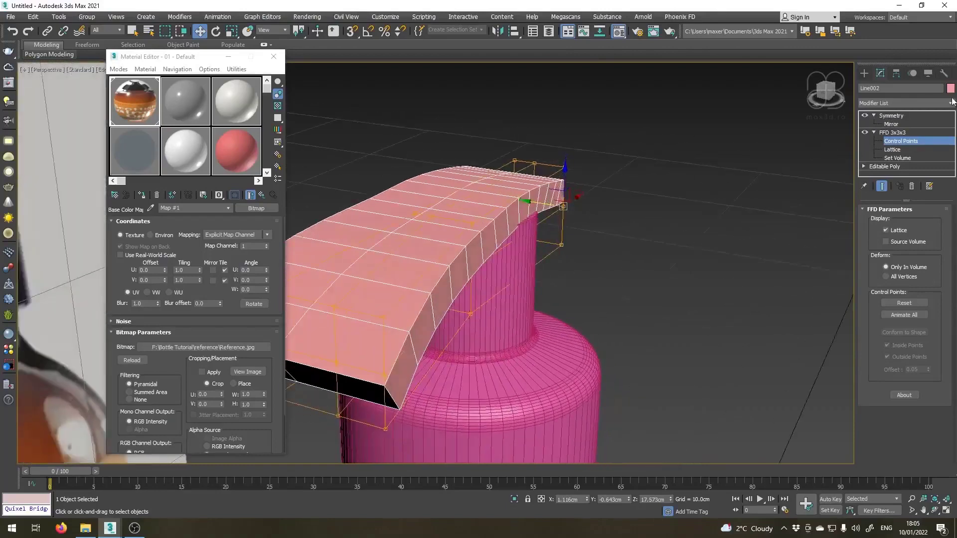
{"action": "right_click", "coordinate": [893, 117]}
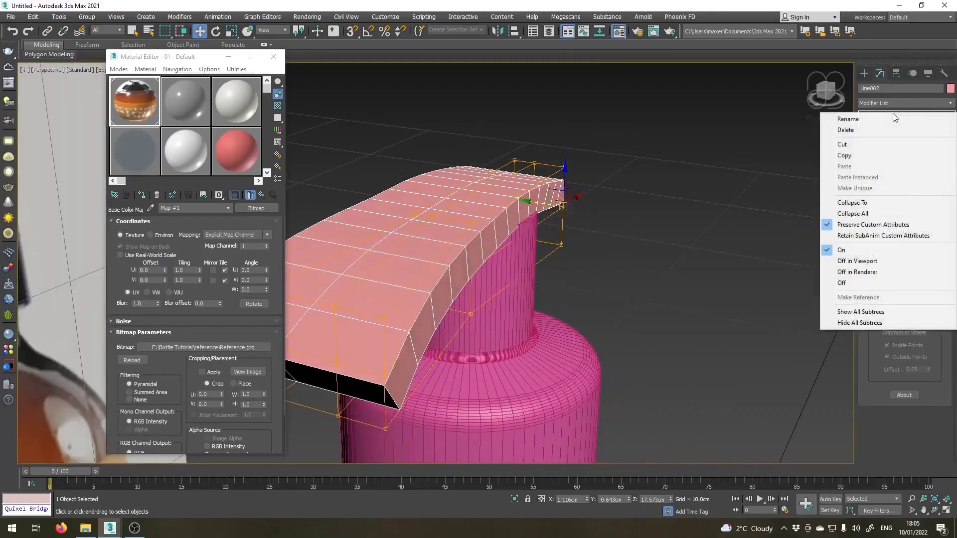
{"action": "left_click", "coordinate": [877, 202]}
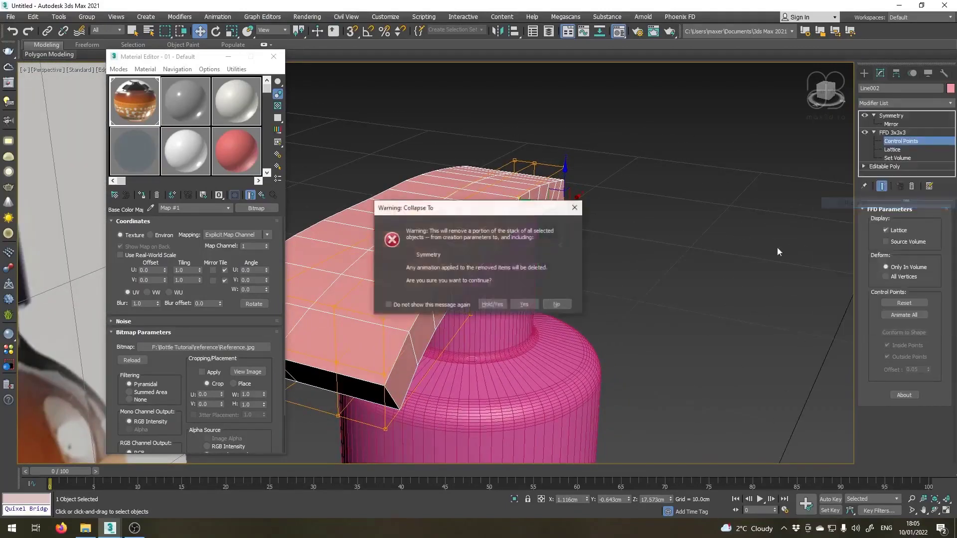
{"action": "left_click", "coordinate": [495, 305]}
{"action": "middle_click_drag", "start_coordinate": [498, 308], "coordinate": [528, 324], "text": "alt"}
{"action": "scroll", "coordinate": [557, 346], "scroll_direction": "up", "scroll_amount": 3}
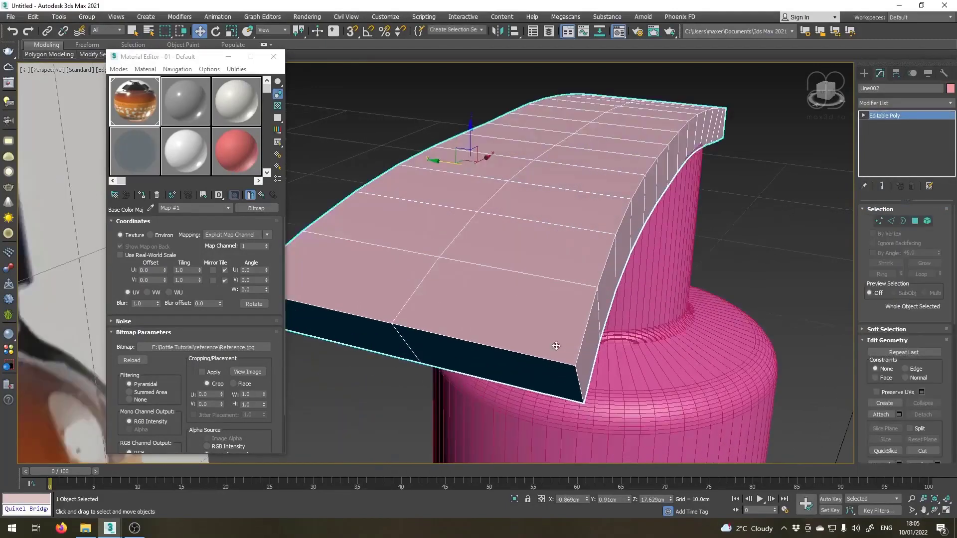
Select the long outline edges along the nozzle's sides together with the border edges of its wide spout end.
{"action": "left_click", "coordinate": [891, 220]}
{"action": "double_click", "coordinate": [606, 324]}
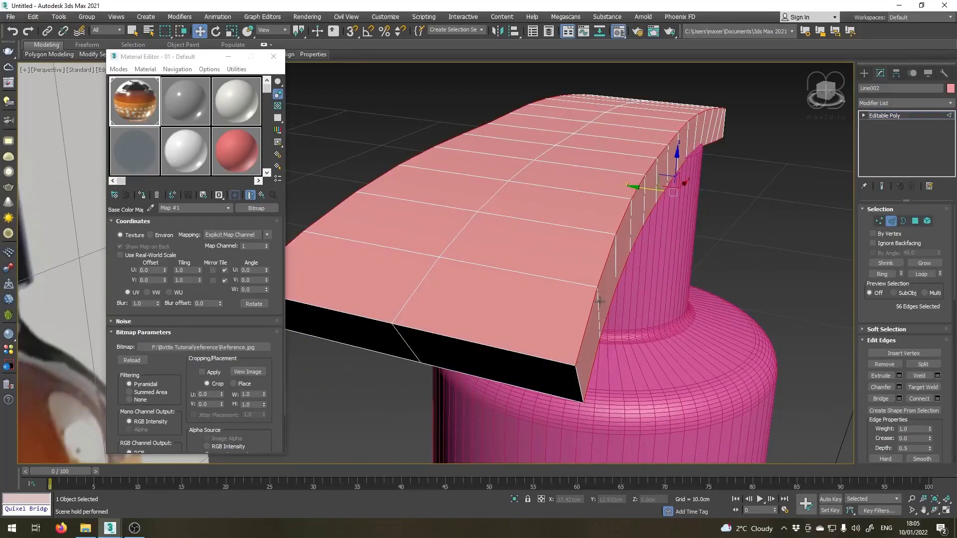
{"action": "left_click", "coordinate": [552, 361], "text": "ctrl"}
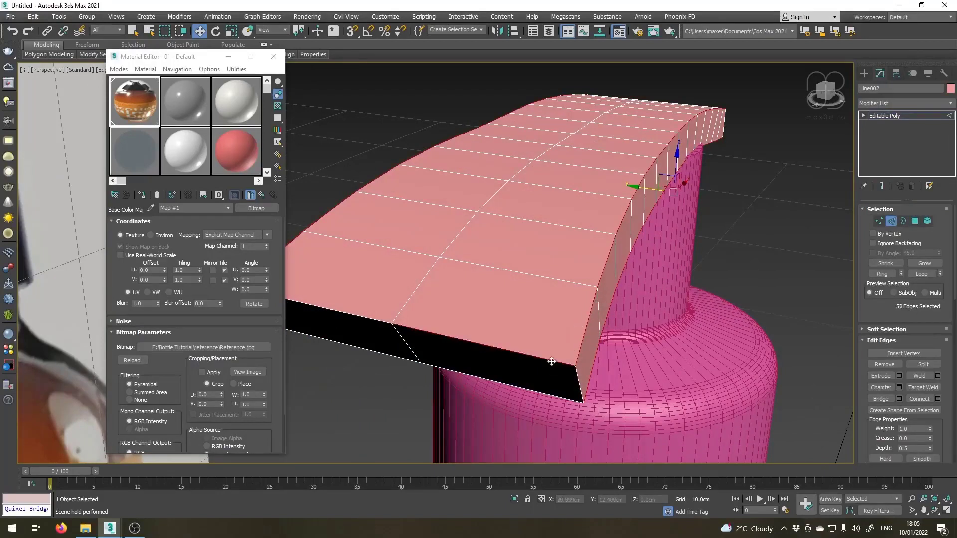
{"action": "left_click", "coordinate": [375, 320], "text": "ctrl"}
{"action": "left_click", "coordinate": [921, 274]}
{"action": "middle_click_drag", "start_coordinate": [604, 379], "coordinate": [528, 303], "text": "alt"}
{"action": "left_click", "coordinate": [502, 268], "text": "ctrl"}
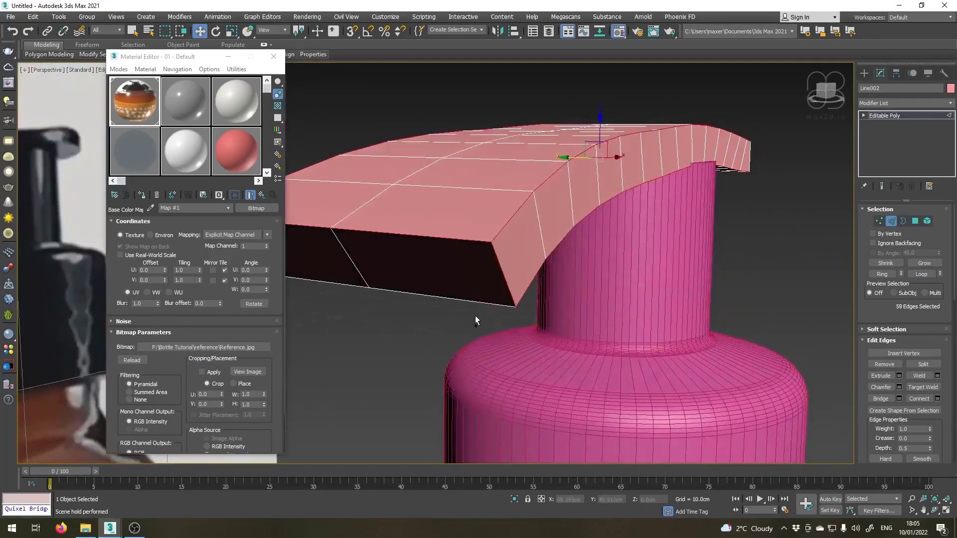
{"action": "left_click", "coordinate": [488, 302], "text": "ctrl"}
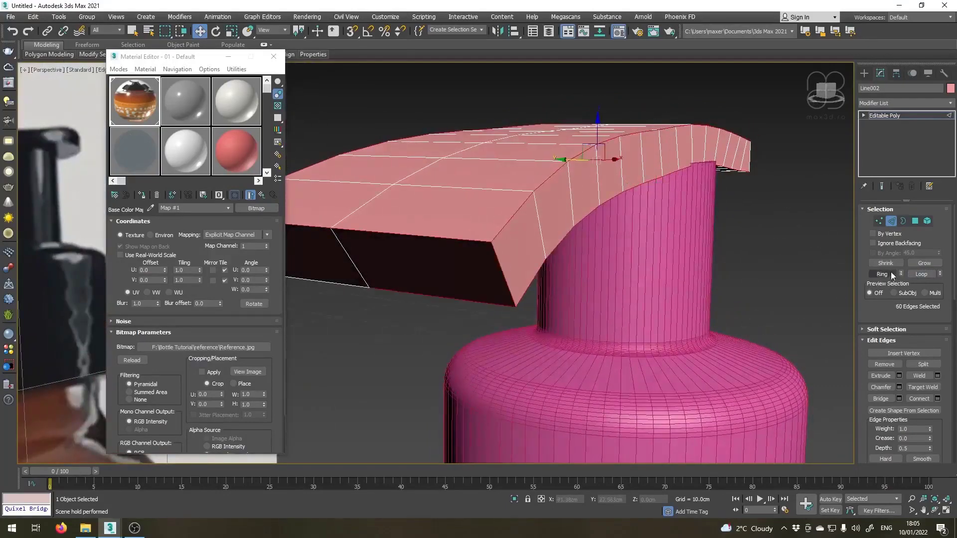
{"action": "left_click", "coordinate": [921, 274]}
Add the lower, upper and vertical border edges of the nozzle's narrow rear end to the edge selection.
{"action": "middle_click_drag", "start_coordinate": [723, 294], "coordinate": [617, 261], "text": "alt"}
{"action": "left_click", "coordinate": [614, 250], "text": "ctrl"}
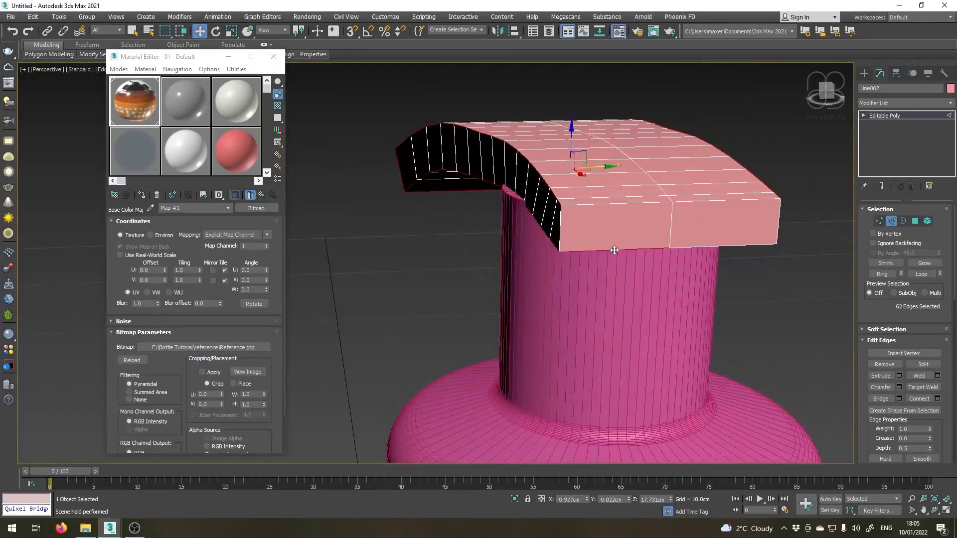
{"action": "left_click", "coordinate": [691, 247], "text": "ctrl"}
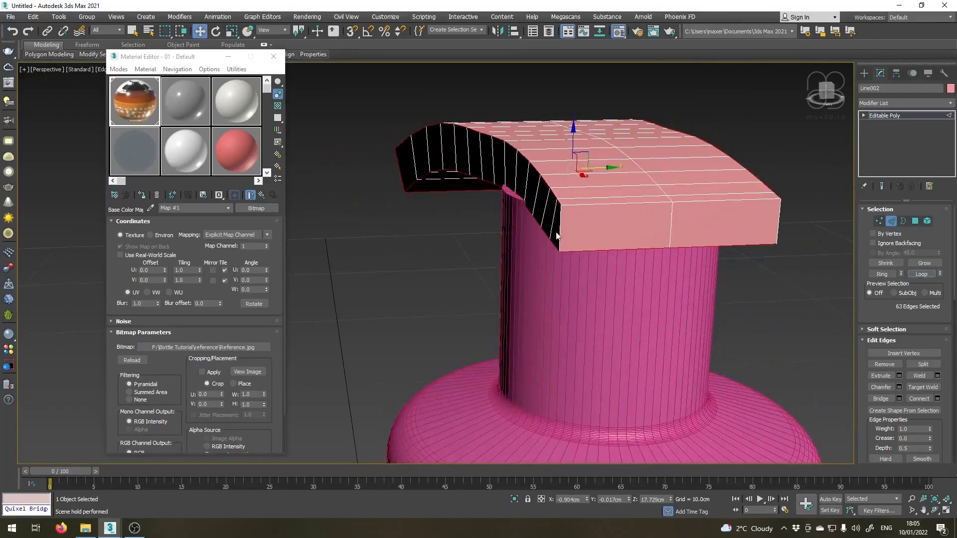
{"action": "left_click", "coordinate": [611, 204], "text": "ctrl"}
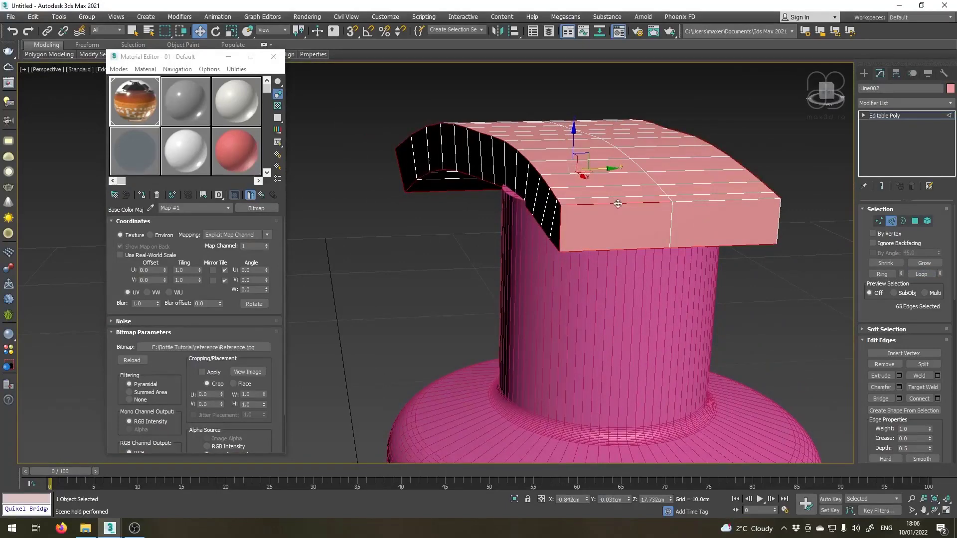
{"action": "left_click", "coordinate": [703, 204], "text": "ctrl"}
{"action": "left_click", "coordinate": [779, 224], "text": "ctrl"}
{"action": "middle_click_drag", "start_coordinate": [768, 235], "coordinate": [617, 304], "text": "alt"}
{"action": "left_click", "coordinate": [617, 303], "text": "ctrl"}
{"action": "middle_click_drag", "start_coordinate": [680, 332], "coordinate": [756, 359], "text": "alt"}
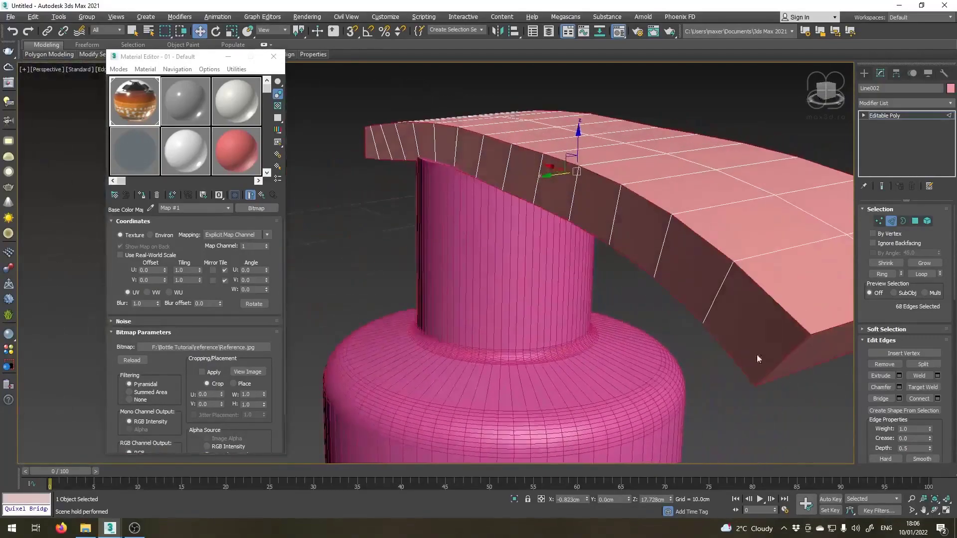
Chamfer the selected outline edges by 0.02 cm with 2 segments.
{"action": "left_click", "coordinate": [899, 387]}
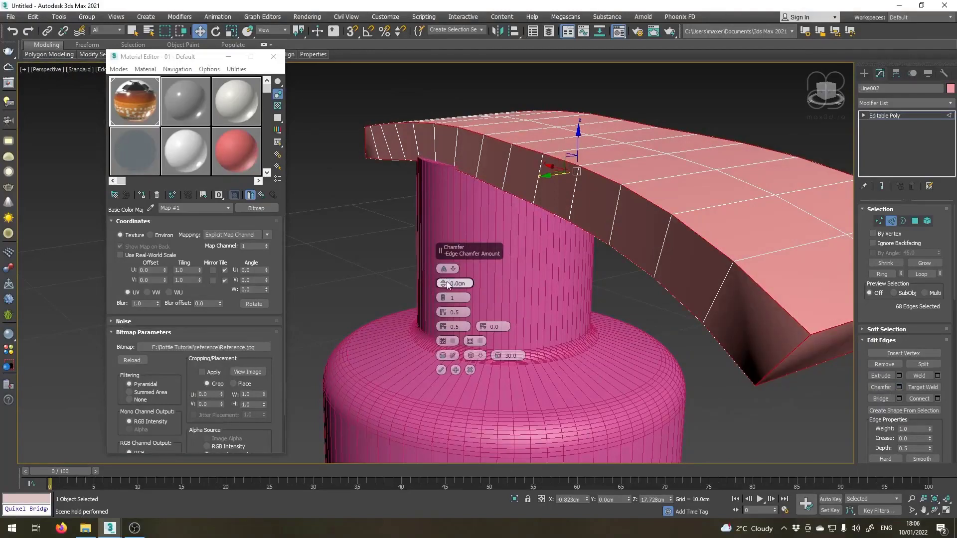
{"action": "left_click_drag", "start_coordinate": [444, 285], "coordinate": [445, 296]}
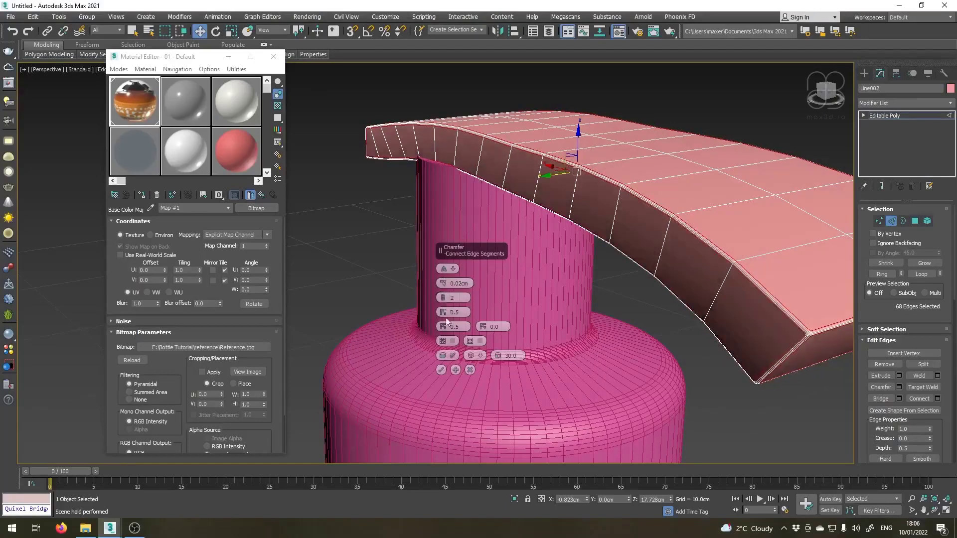
{"action": "left_click", "coordinate": [442, 370]}
{"action": "middle_click_drag", "start_coordinate": [501, 325], "coordinate": [588, 356], "text": "alt"}
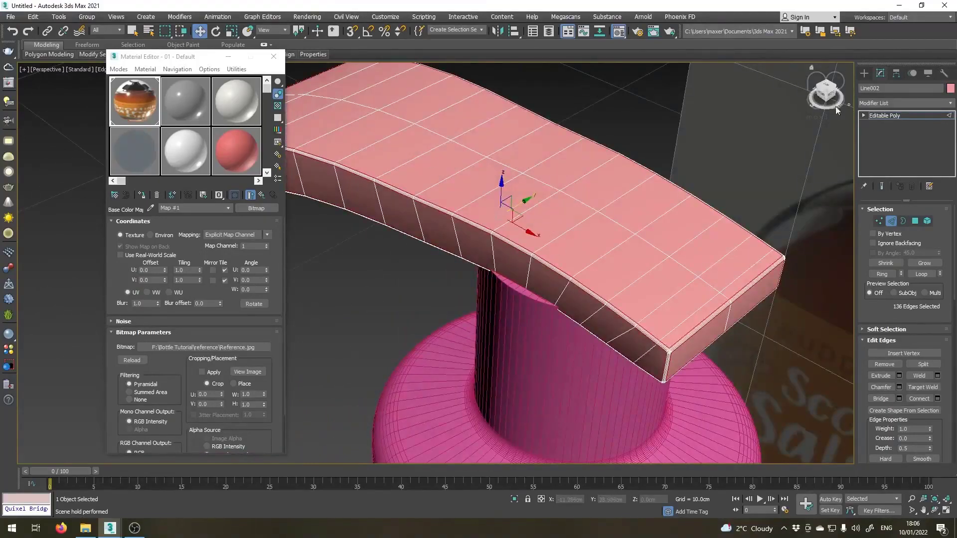
Leave edge editing, choose the Scale tool and centre the nozzle's pivot on the object.
{"action": "left_click", "coordinate": [884, 115]}
{"action": "left_click", "coordinate": [231, 34]}
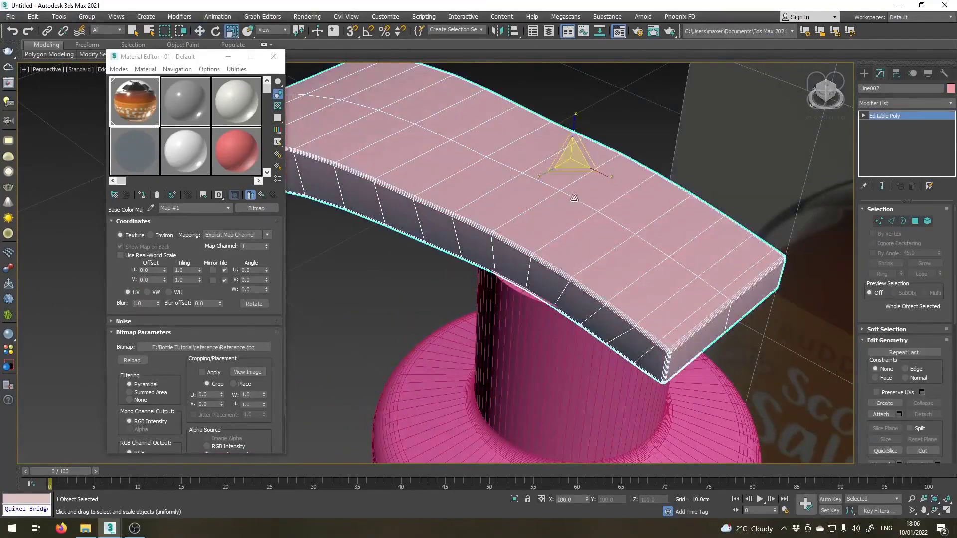
{"action": "middle_click_drag", "start_coordinate": [528, 264], "coordinate": [489, 276], "text": "alt"}
{"action": "left_click", "coordinate": [896, 74]}
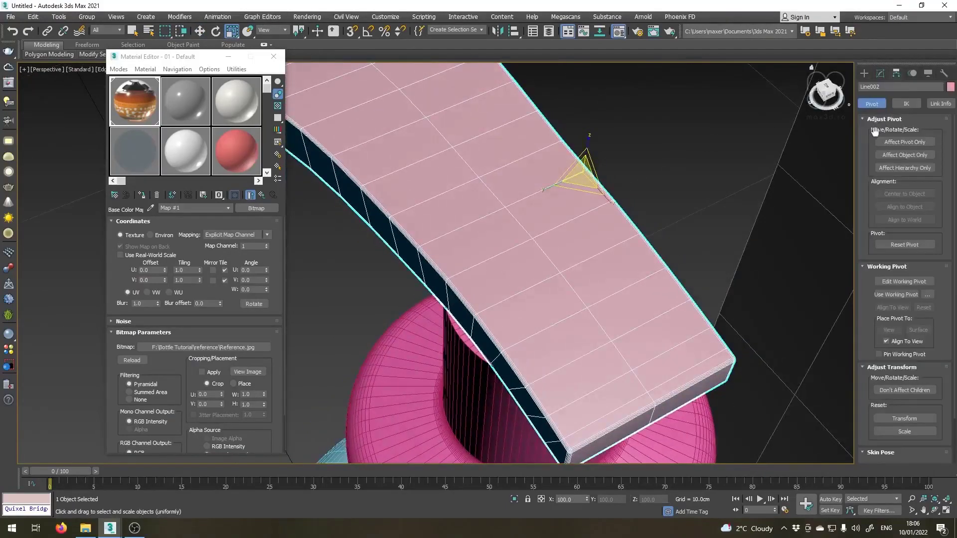
{"action": "left_click", "coordinate": [903, 142]}
{"action": "left_click", "coordinate": [896, 194]}
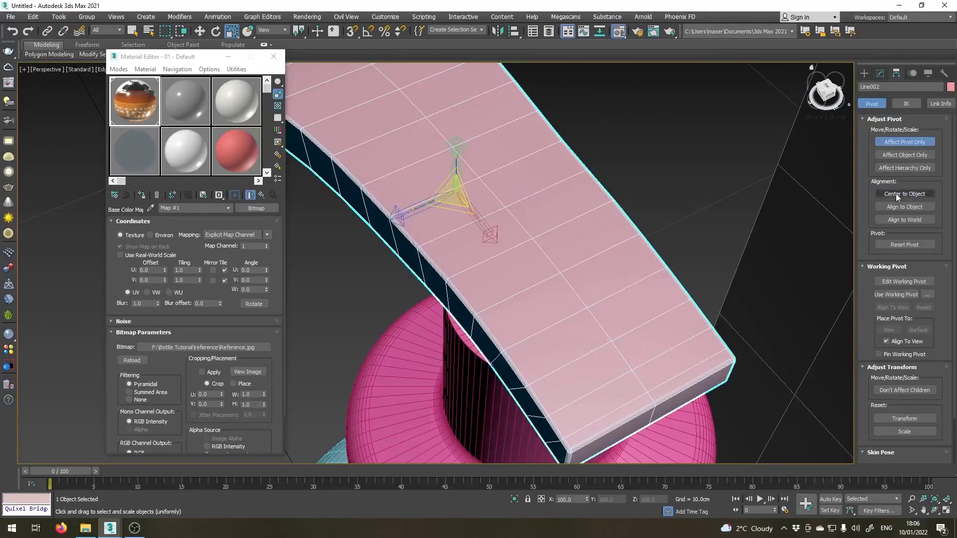
{"action": "left_click", "coordinate": [905, 142]}
In the shaded top view, widen the nozzle across its width to about 118 % and return to the perspective view.
{"action": "middle_click_drag", "start_coordinate": [503, 270], "coordinate": [522, 260], "text": "alt"}
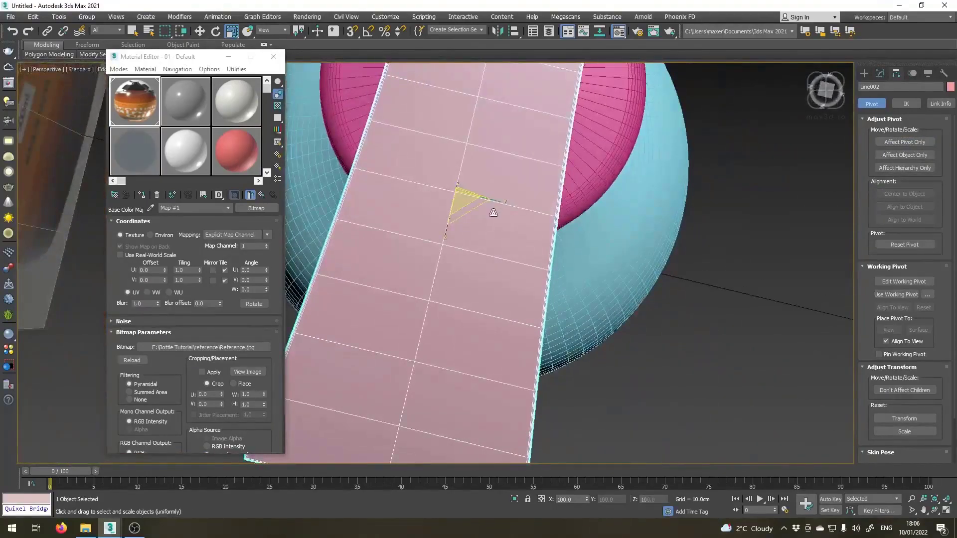
{"action": "middle_click_drag", "start_coordinate": [465, 248], "coordinate": [478, 272], "text": "alt"}
{"action": "key", "text": "t"}
{"action": "scroll", "coordinate": [479, 273], "scroll_direction": "up", "scroll_amount": 6}
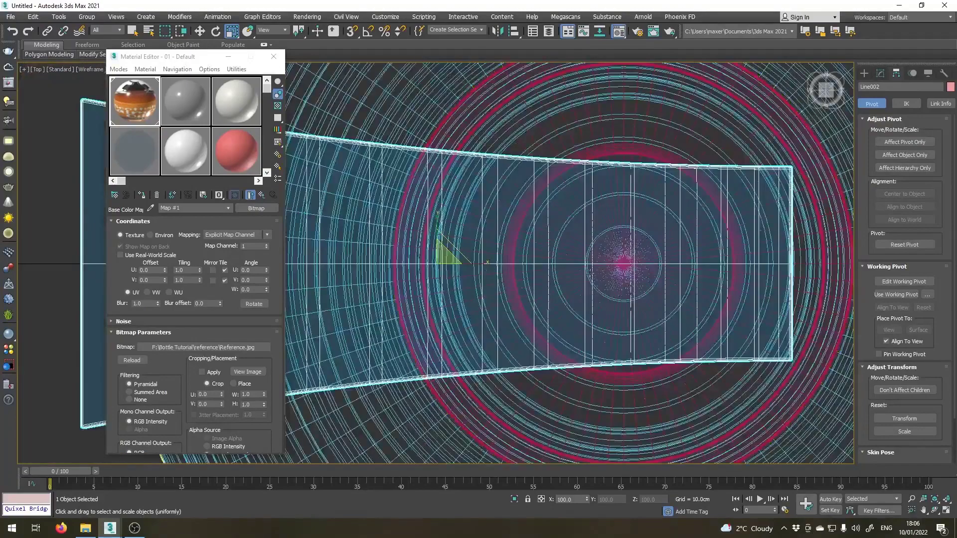
{"action": "key", "text": "F3"}
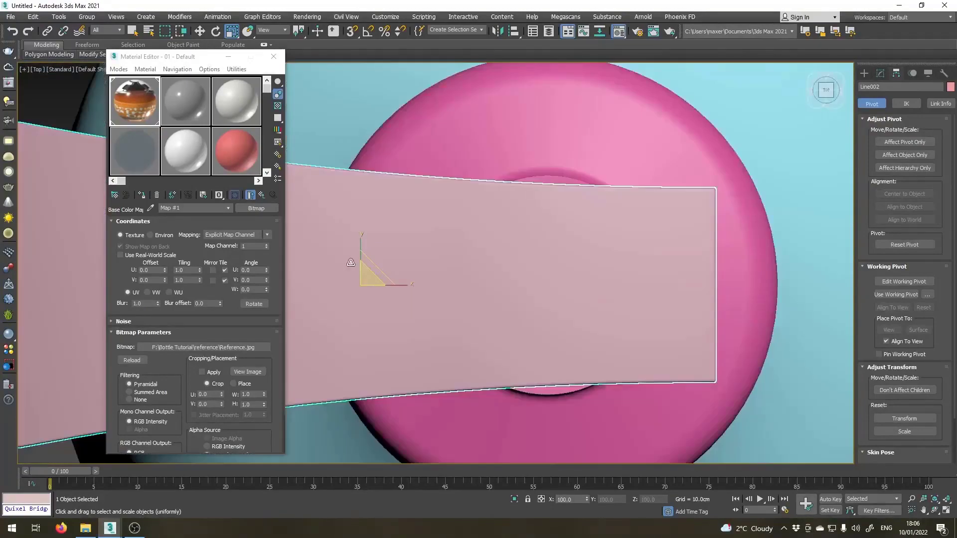
{"action": "left_click_drag", "start_coordinate": [360, 240], "coordinate": [357, 232]}
{"action": "scroll", "coordinate": [524, 271], "scroll_direction": "down", "scroll_amount": 6}
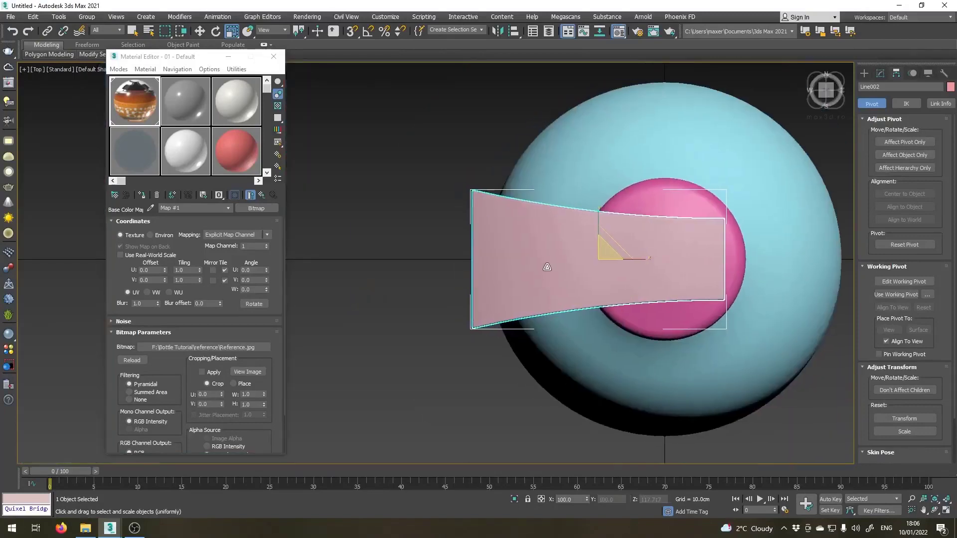
{"action": "key", "text": "F3"}
{"action": "middle_click_drag", "start_coordinate": [547, 267], "coordinate": [458, 203]}
{"action": "key", "text": "p"}
Inset the two polygons of the nozzle's wide front end face by 0.03 cm.
{"action": "scroll", "coordinate": [507, 254], "scroll_direction": "down", "scroll_amount": 6}
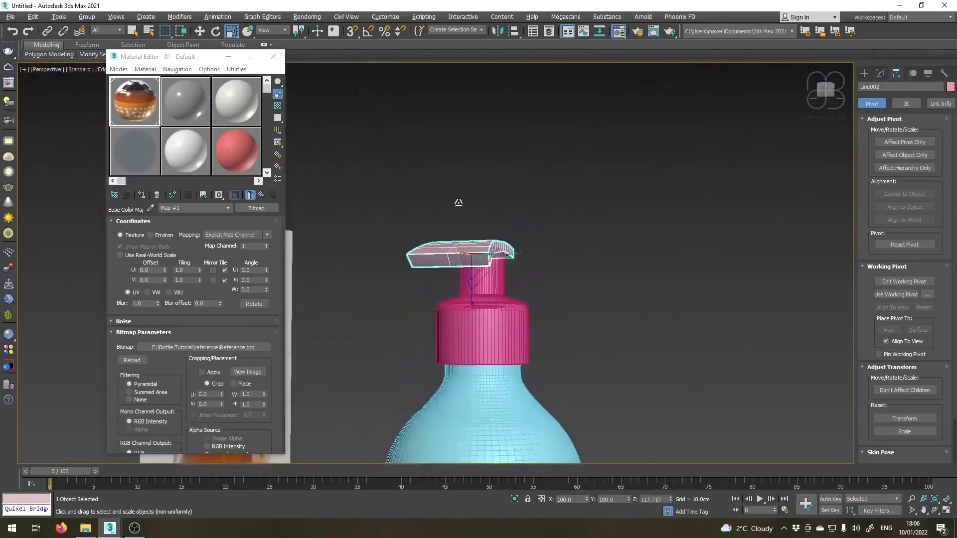
{"action": "scroll", "coordinate": [444, 275], "scroll_direction": "up", "scroll_amount": 5}
{"action": "scroll", "coordinate": [463, 223], "scroll_direction": "up", "scroll_amount": 2}
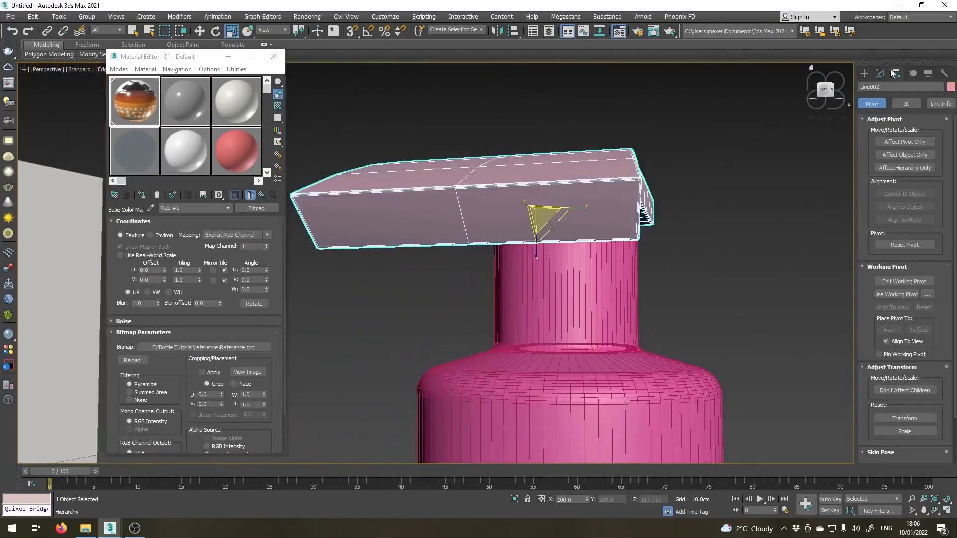
{"action": "left_click", "coordinate": [880, 73]}
{"action": "left_click", "coordinate": [915, 221]}
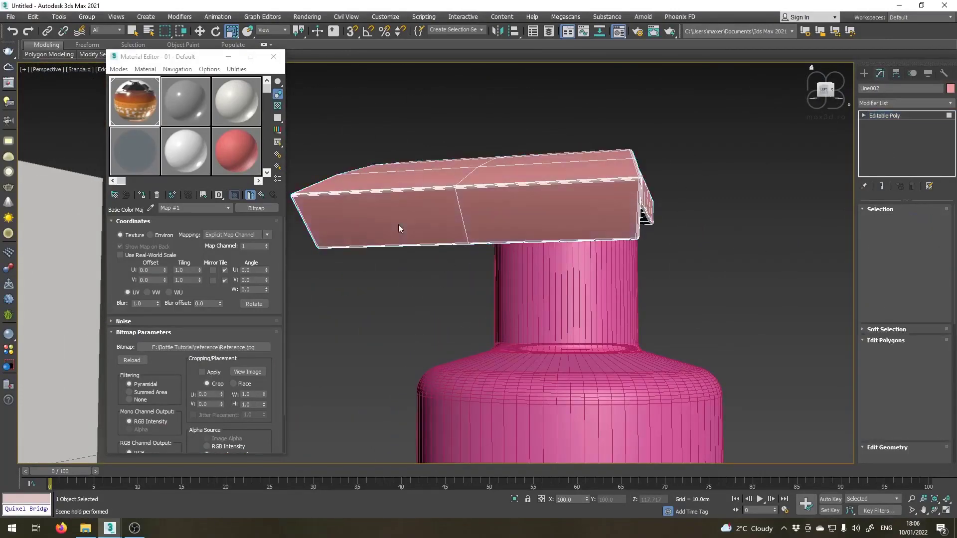
{"action": "left_click", "coordinate": [399, 224]}
{"action": "left_click", "coordinate": [512, 219], "text": "ctrl"}
{"action": "scroll", "coordinate": [487, 226], "scroll_direction": "up", "scroll_amount": 2}
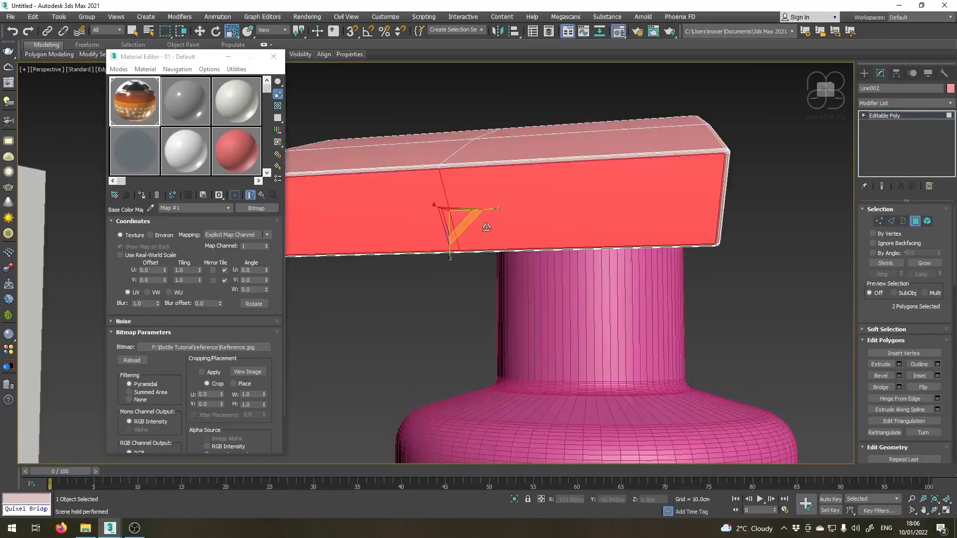
{"action": "left_click", "coordinate": [938, 377]}
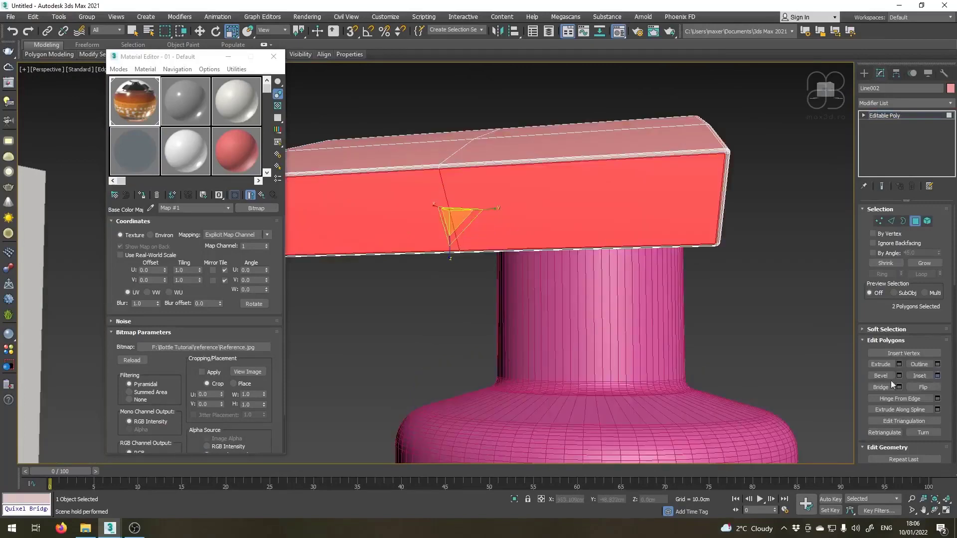
{"action": "right_click", "coordinate": [445, 285]}
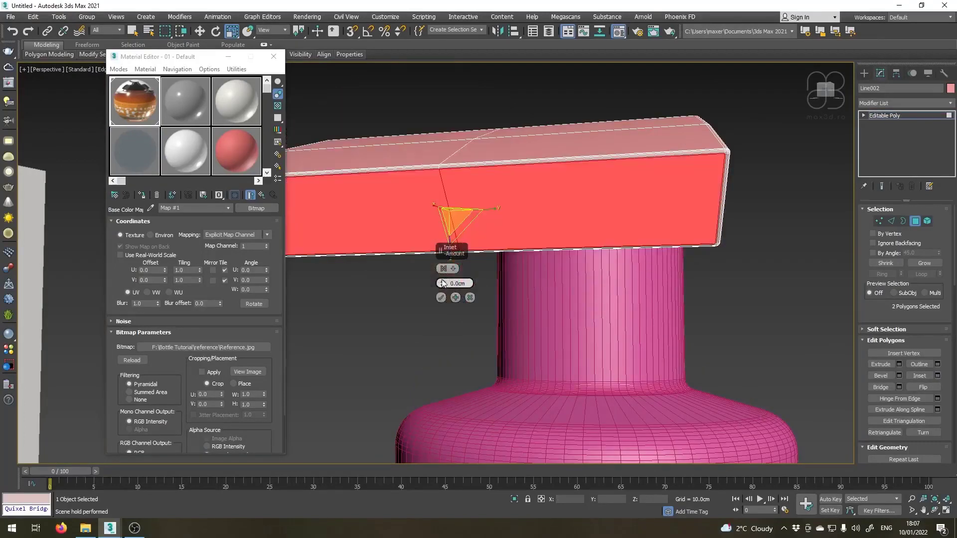
{"action": "left_click_drag", "start_coordinate": [444, 284], "coordinate": [444, 285]}
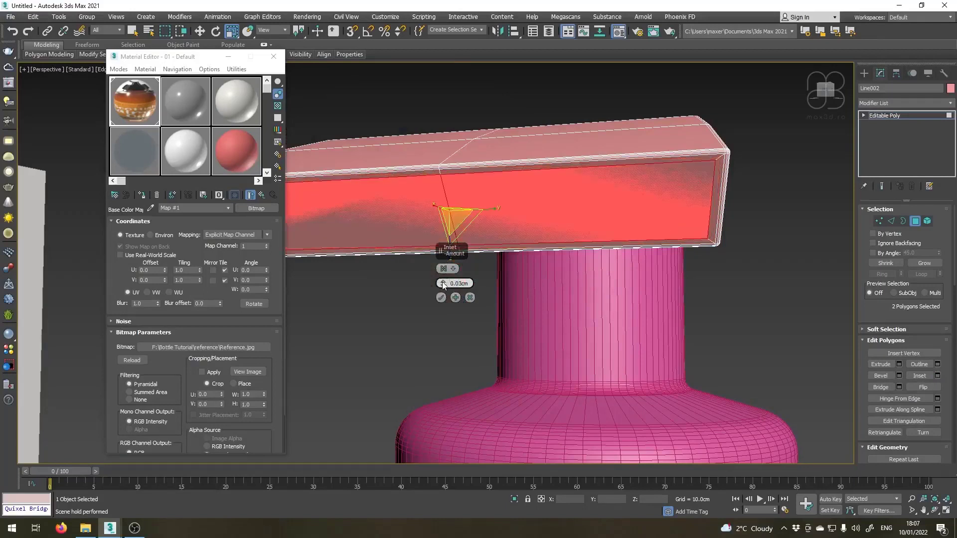
{"action": "left_click", "coordinate": [441, 298]}
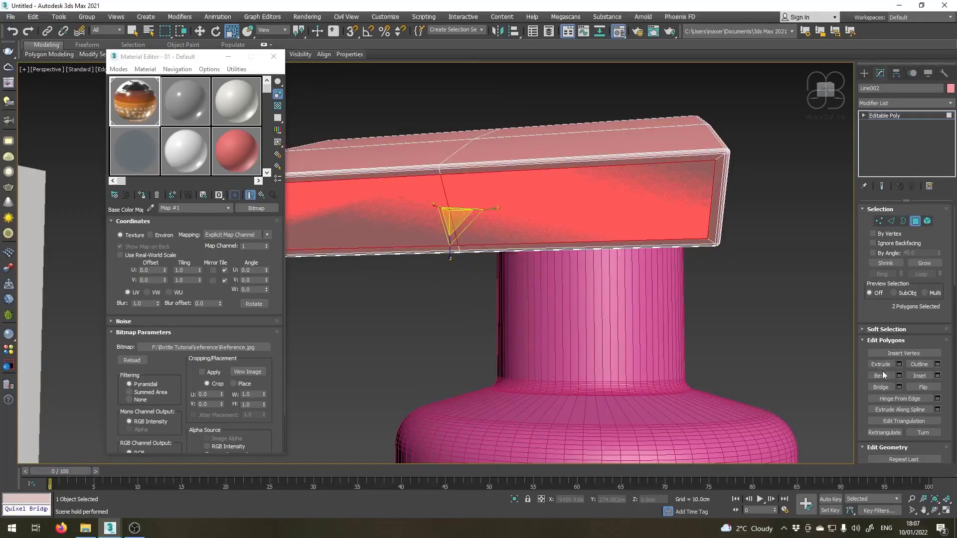
Extrude the inset end-face polygons inward with a height of -0.16 cm.
{"action": "left_click", "coordinate": [900, 364]}
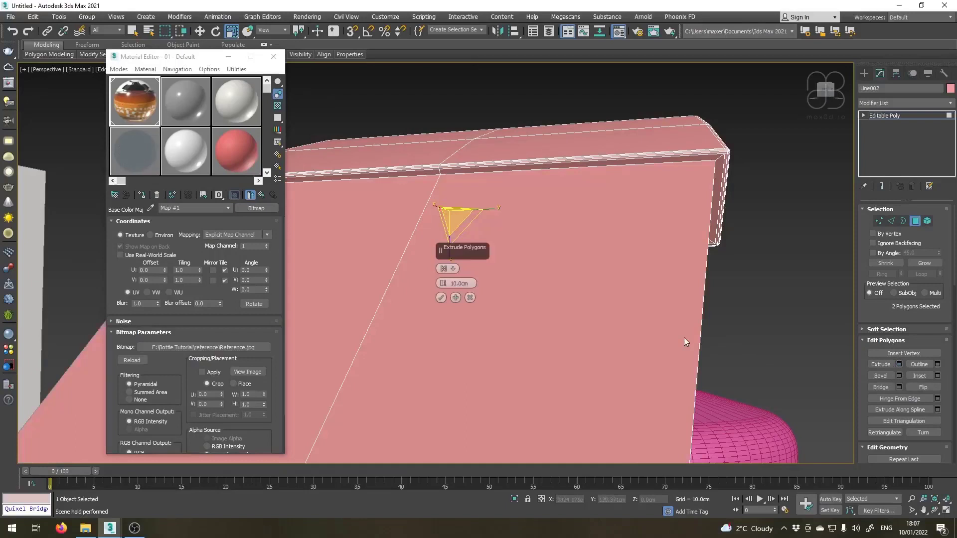
{"action": "right_click", "coordinate": [443, 283]}
{"action": "left_click_drag", "start_coordinate": [443, 287], "coordinate": [443, 287]}
{"action": "left_click", "coordinate": [443, 286]}
{"action": "left_click", "coordinate": [444, 286]}
{"action": "left_click", "coordinate": [444, 286]}
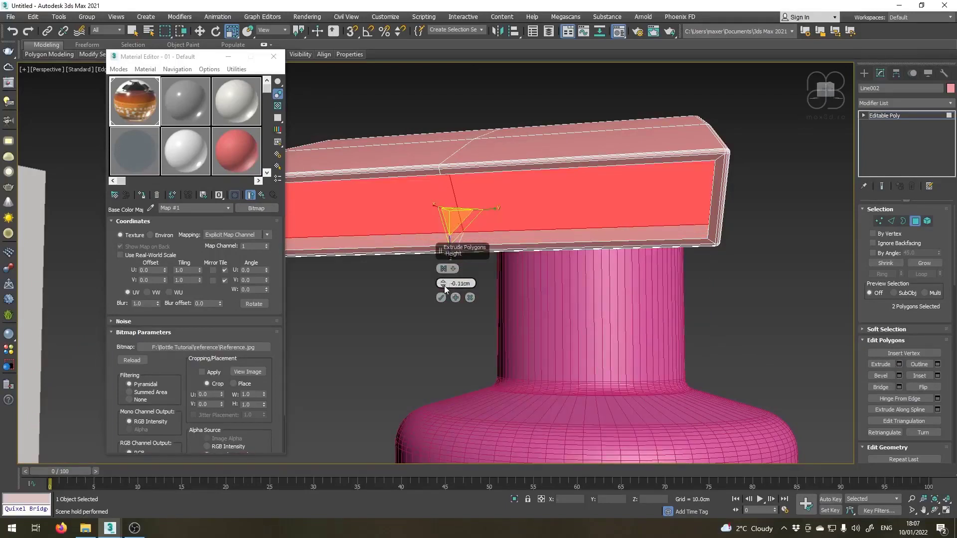
{"action": "left_click", "coordinate": [444, 286]}
{"action": "left_click", "coordinate": [444, 286]}
{"action": "left_click", "coordinate": [444, 286]}
{"action": "left_click", "coordinate": [446, 286]}
{"action": "left_click", "coordinate": [446, 285]}
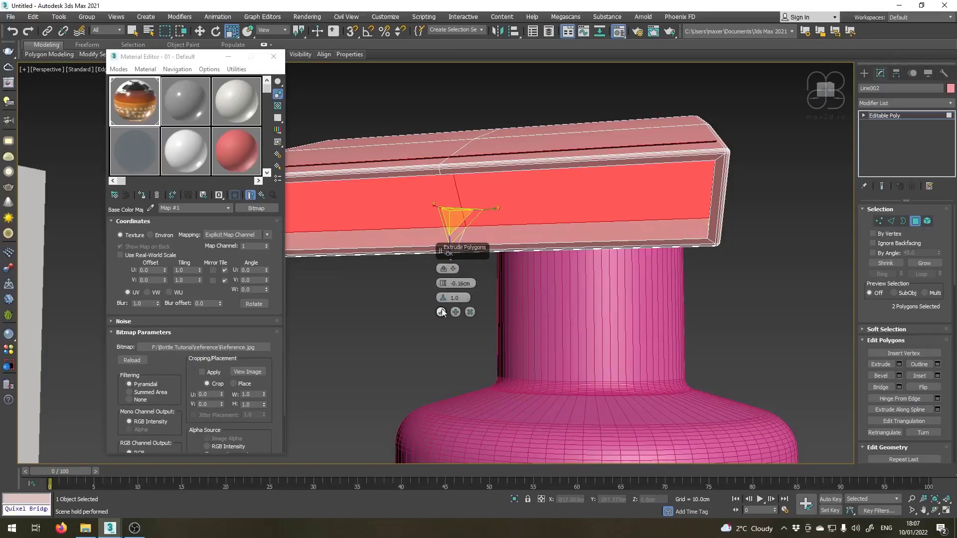
{"action": "left_click", "coordinate": [441, 298]}
{"action": "middle_click_drag", "start_coordinate": [461, 283], "coordinate": [449, 271]}
In the front wireframe view, move the recessed polygons deeper into the nozzle, following its slope.
{"action": "key", "text": "l"}
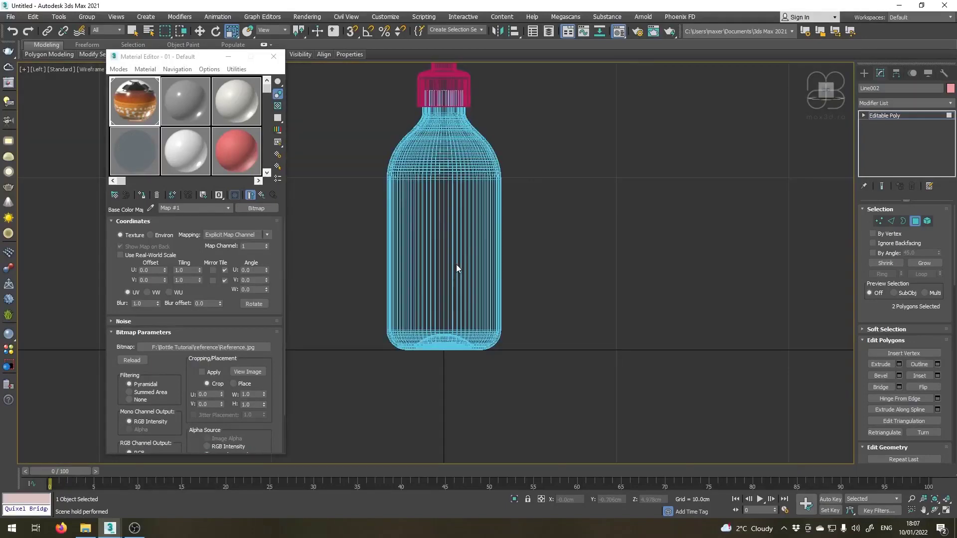
{"action": "key", "text": "z"}
{"action": "scroll", "coordinate": [474, 268], "scroll_direction": "up", "scroll_amount": 3}
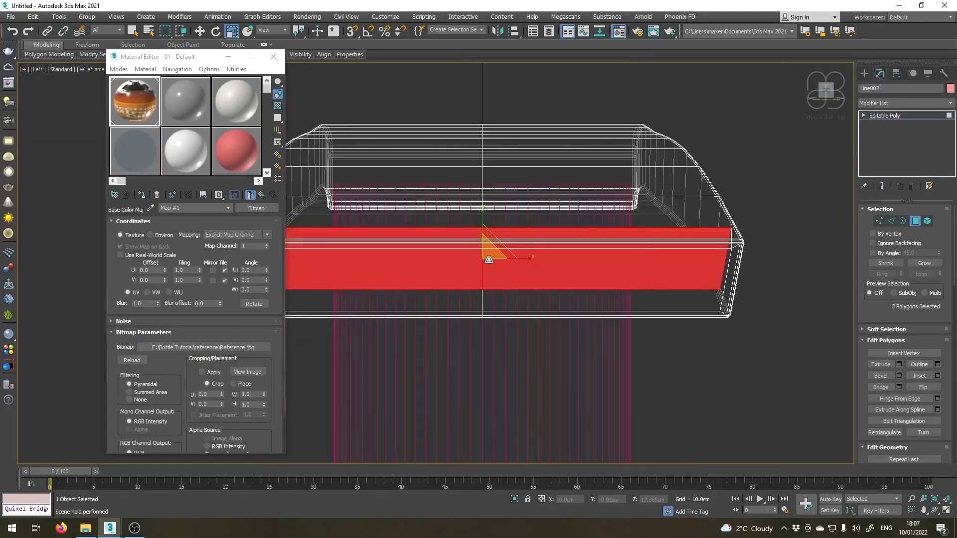
{"action": "key", "text": "f"}
{"action": "key", "text": "z"}
{"action": "scroll", "coordinate": [504, 251], "scroll_direction": "down", "scroll_amount": 3}
{"action": "mouse_move", "coordinate": [490, 269]}
{"action": "middle_mouse_down"}
{"action": "mouse_move", "coordinate": [548, 235]}
{"action": "mouse_move", "coordinate": [488, 222]}
{"action": "middle_mouse_up"}
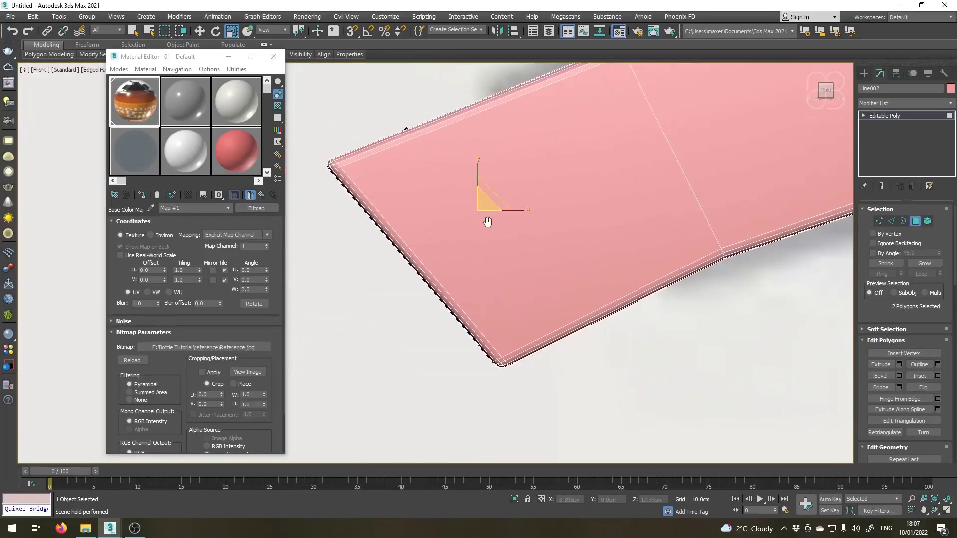
{"action": "key", "text": "F3"}
{"action": "right_click", "coordinate": [488, 193]}
{"action": "left_click", "coordinate": [510, 203]}
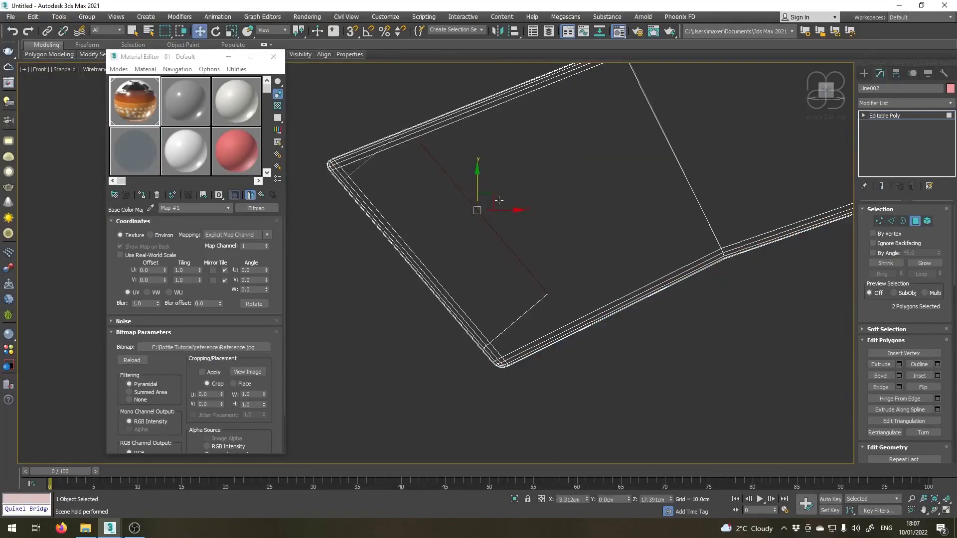
{"action": "left_click_drag", "start_coordinate": [489, 200], "coordinate": [599, 178]}
Adjust the recess's lower and upper inner corner vertices to follow the nozzle's profile, and leave vertex editing.
{"action": "left_click", "coordinate": [881, 220]}
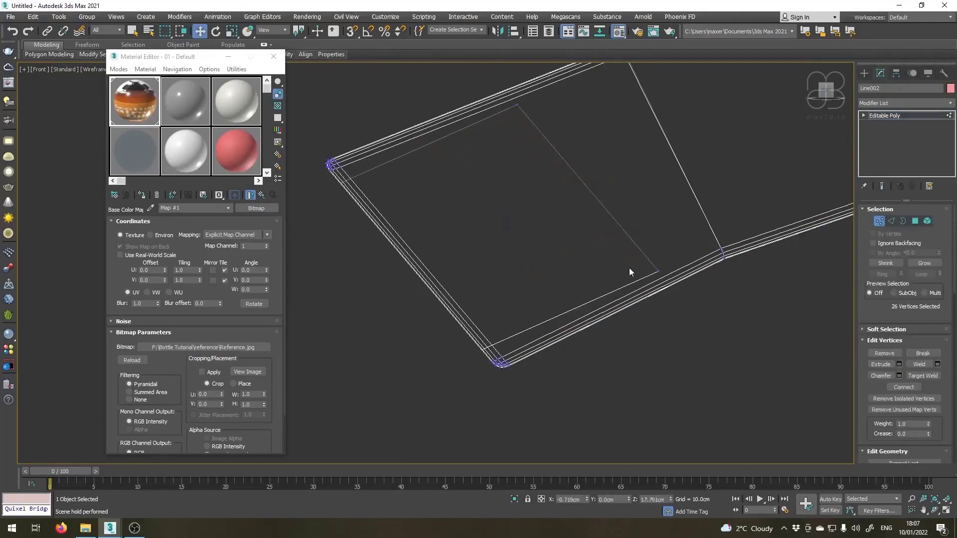
{"action": "left_click_drag", "start_coordinate": [668, 280], "coordinate": [668, 280]}
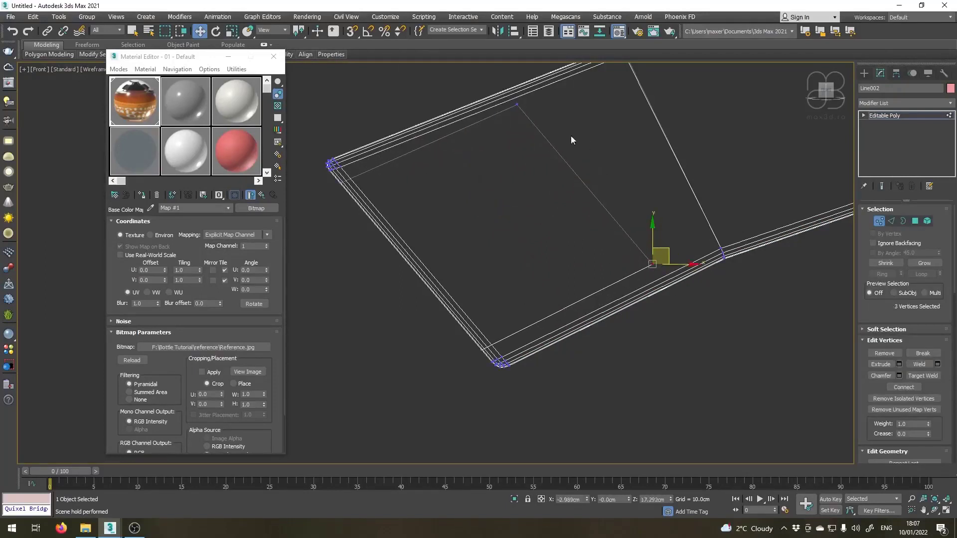
{"action": "left_click", "coordinate": [516, 103]}
{"action": "left_click_drag", "start_coordinate": [531, 92], "coordinate": [559, 102]}
{"action": "left_click", "coordinate": [895, 115]}
Examine the recessed nozzle in shaded display and compare the bottle with the reference image in perspective.
{"action": "scroll", "coordinate": [414, 223], "scroll_direction": "down", "scroll_amount": 5}
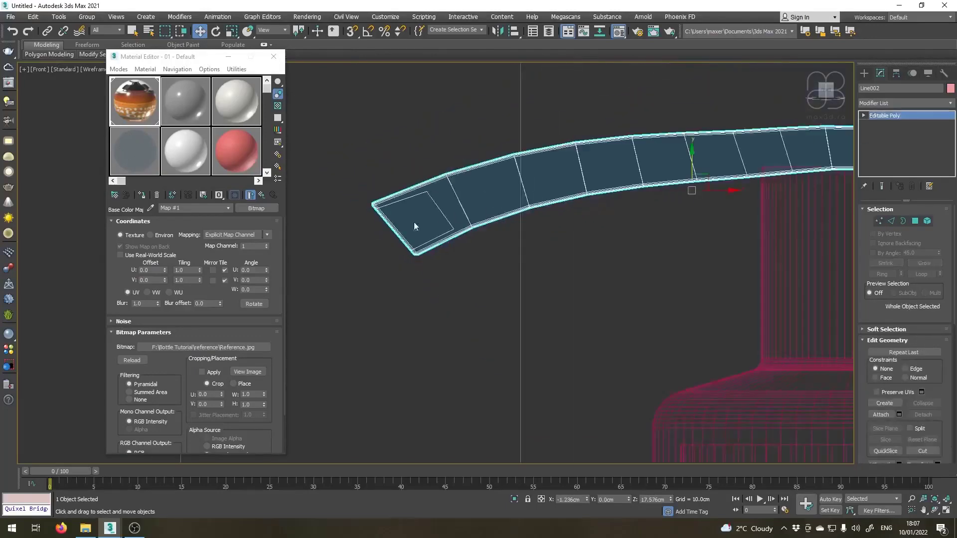
{"action": "key", "text": "F3"}
{"action": "middle_click_drag", "start_coordinate": [439, 213], "coordinate": [361, 207]}
{"action": "scroll", "coordinate": [486, 209], "scroll_direction": "up", "scroll_amount": 3}
{"action": "key", "text": "p"}
{"action": "scroll", "coordinate": [362, 208], "scroll_direction": "down", "scroll_amount": 3}
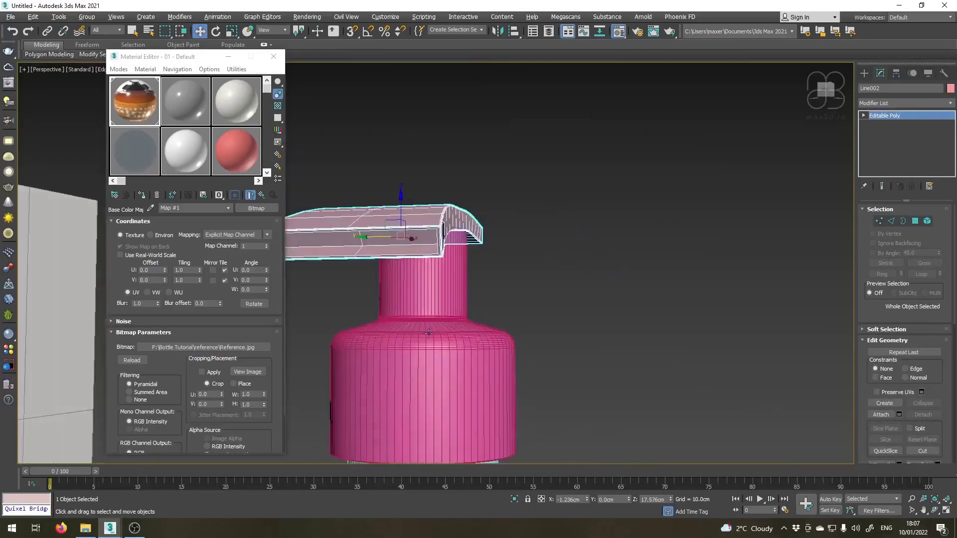
{"action": "middle_click_drag", "start_coordinate": [429, 333], "coordinate": [374, 333], "text": "alt"}
{"action": "middle_click_drag", "start_coordinate": [404, 344], "coordinate": [546, 177]}
{"action": "scroll", "coordinate": [556, 182], "scroll_direction": "down", "scroll_amount": 4}
{"action": "scroll", "coordinate": [513, 218], "scroll_direction": "up", "scroll_amount": 3}
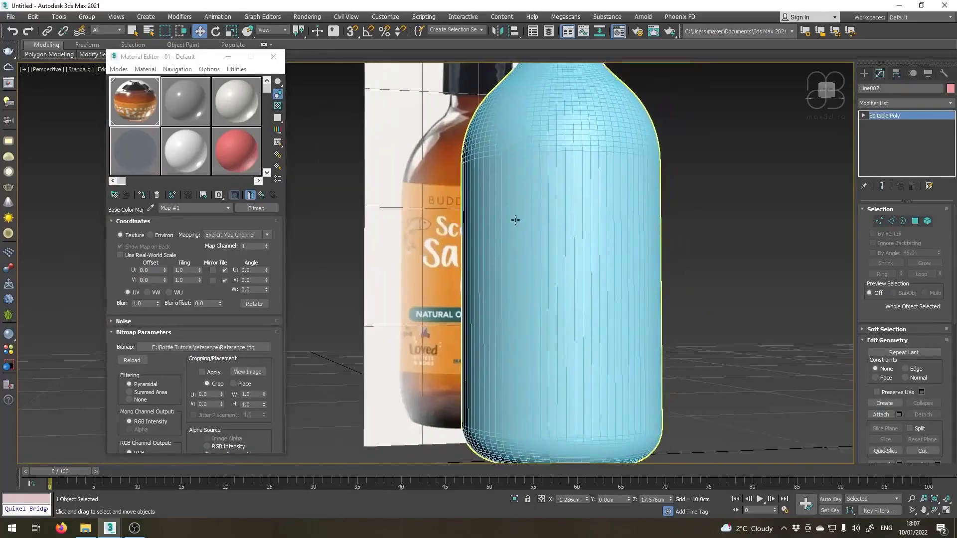
{"action": "scroll", "coordinate": [513, 214], "scroll_direction": "down", "scroll_amount": 3}
{"action": "scroll", "coordinate": [529, 209], "scroll_direction": "up", "scroll_amount": 5}
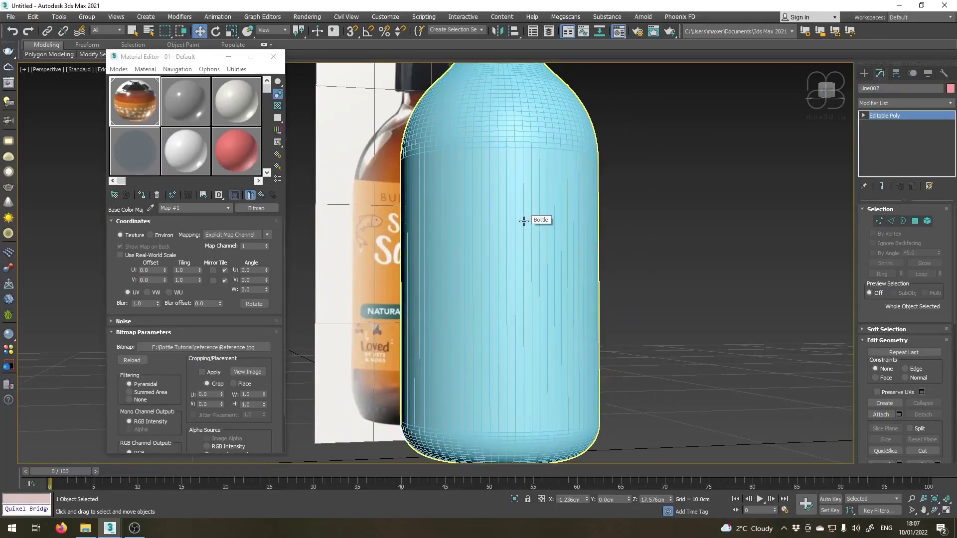
Turn on see-through display for the bottle in the front view to check it against the reference.
{"action": "key", "text": "f"}
{"action": "scroll", "coordinate": [519, 205], "scroll_direction": "down", "scroll_amount": 6}
{"action": "middle_click_drag", "start_coordinate": [546, 354], "coordinate": [511, 55]}
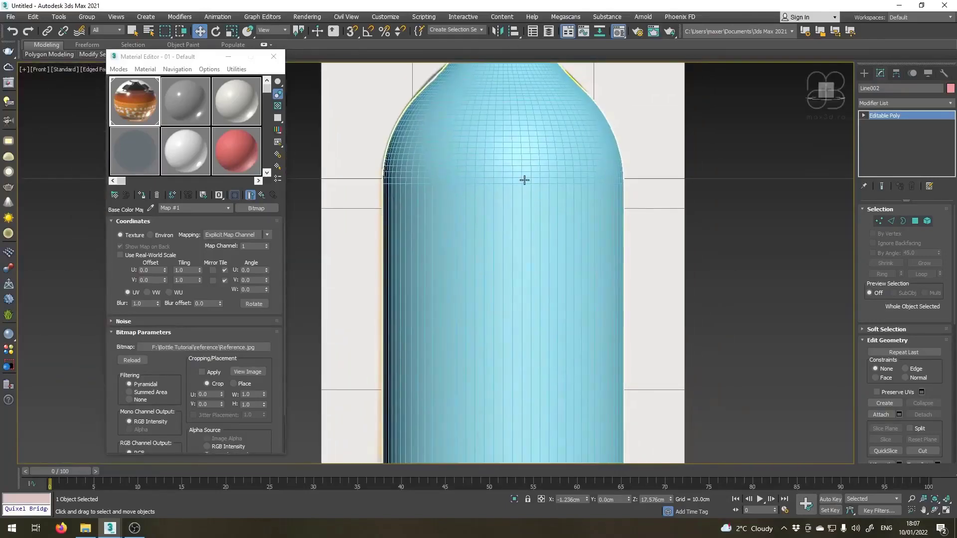
{"action": "left_click", "coordinate": [525, 180]}
{"action": "scroll", "coordinate": [476, 240], "scroll_direction": "down", "scroll_amount": 2}
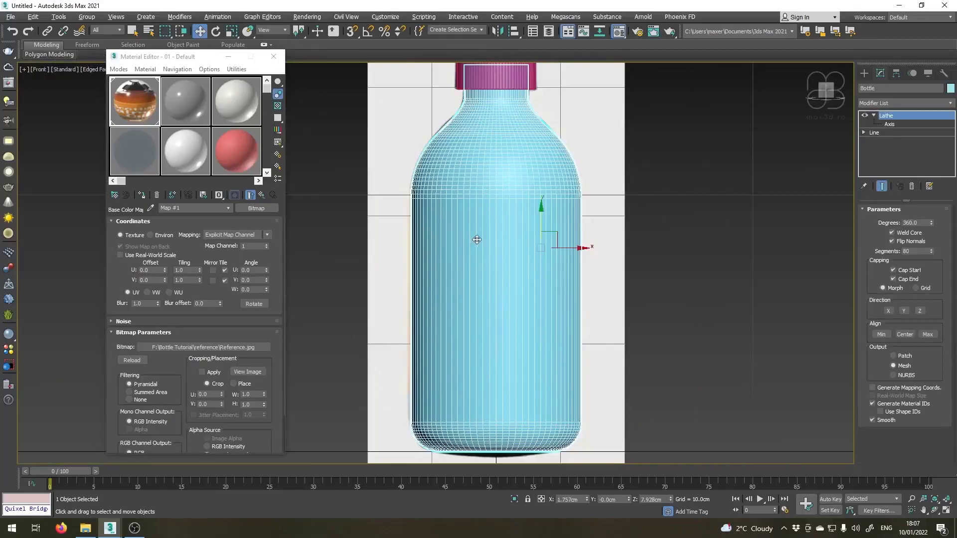
{"action": "key", "text": "alt+x"}
{"action": "left_click", "coordinate": [699, 278]}
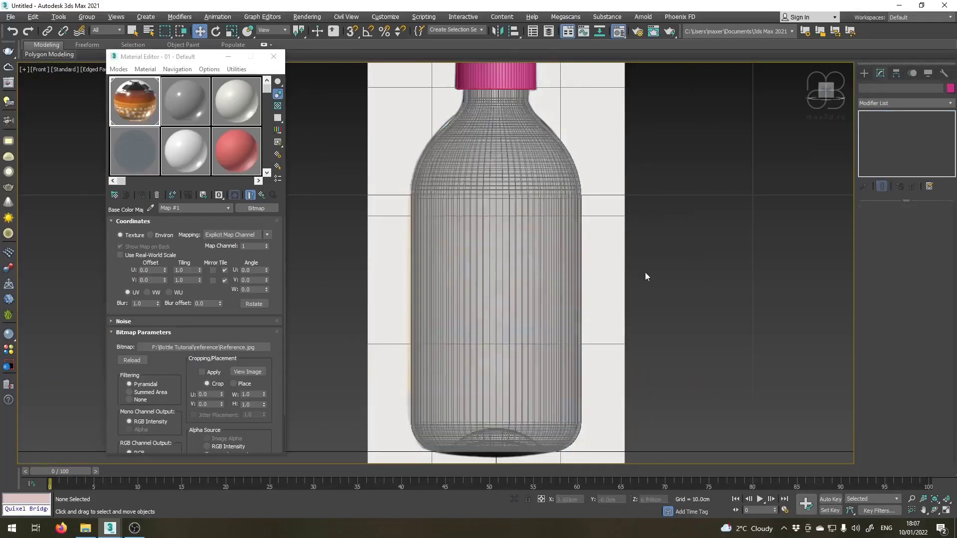
{"action": "scroll", "coordinate": [566, 248], "scroll_direction": "up", "scroll_amount": 2}
Turn off the bottle's see-through display and hide the bottle so the reference label is exposed.
{"action": "left_click", "coordinate": [495, 231]}
{"action": "scroll", "coordinate": [495, 231], "scroll_direction": "down", "scroll_amount": 2}
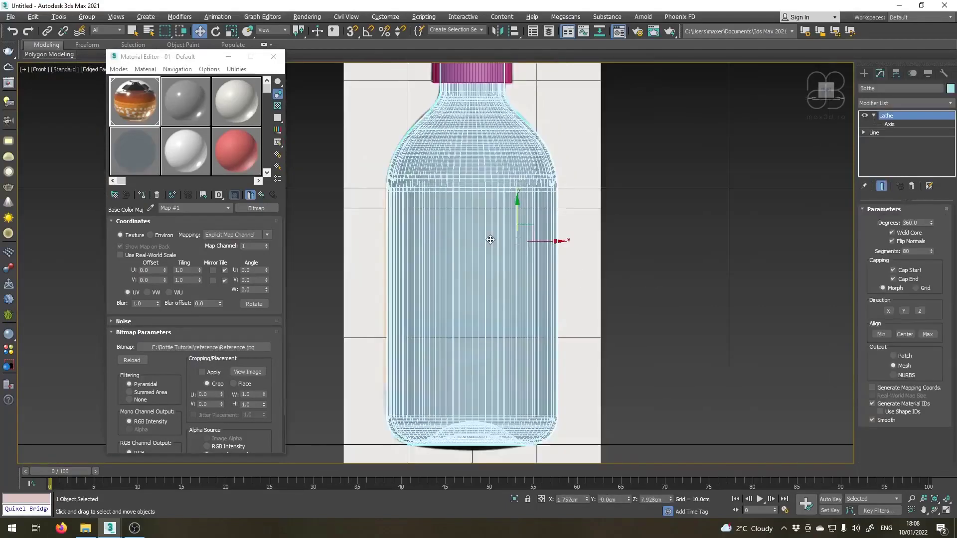
{"action": "key", "text": "alt+x"}
{"action": "right_click", "coordinate": [488, 235]}
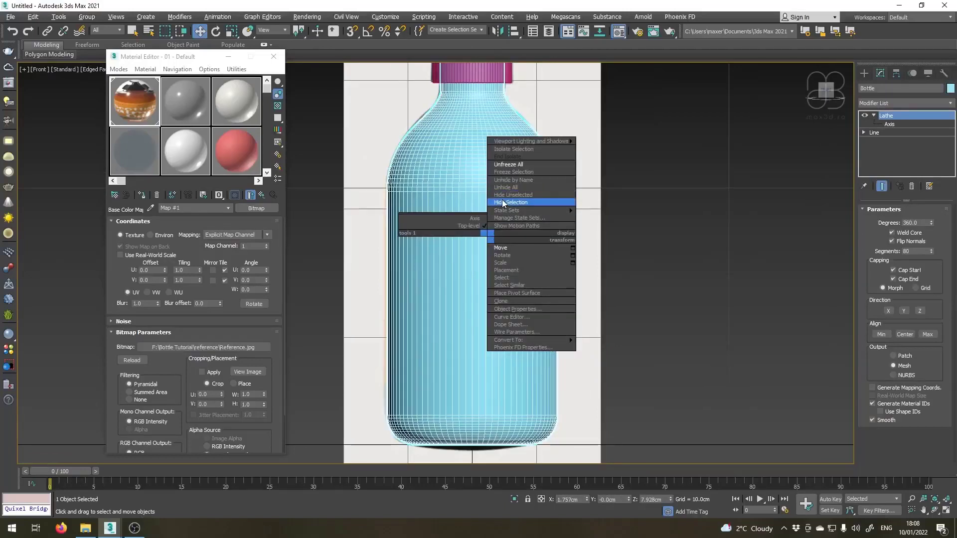
{"action": "left_click", "coordinate": [502, 201]}
Draw a plane about 13.1 cm wide and 8 cm long in the front view, matching the reference label's height.
{"action": "scroll", "coordinate": [558, 246], "scroll_direction": "up", "scroll_amount": 2}
{"action": "left_click", "coordinate": [864, 74]}
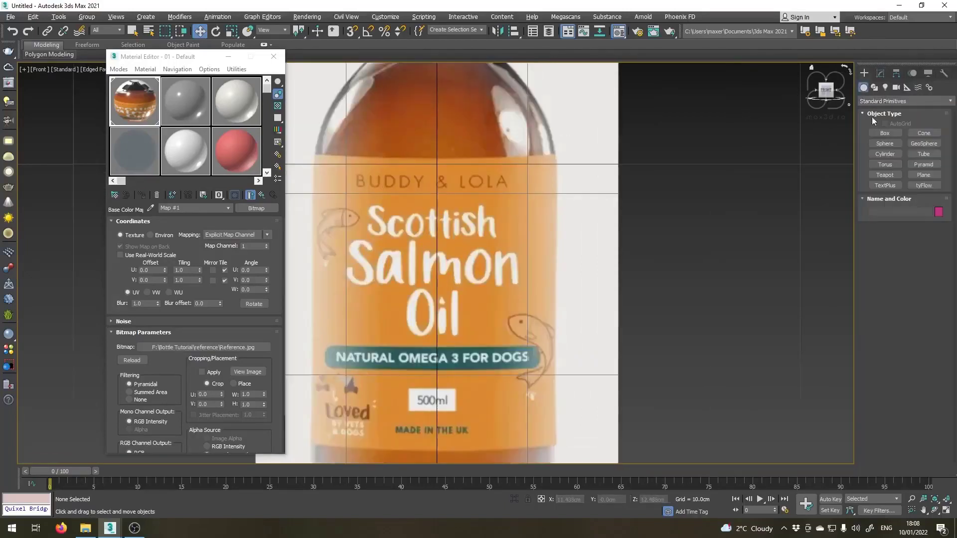
{"action": "left_click", "coordinate": [919, 178]}
{"action": "scroll", "coordinate": [371, 228], "scroll_direction": "down", "scroll_amount": 2}
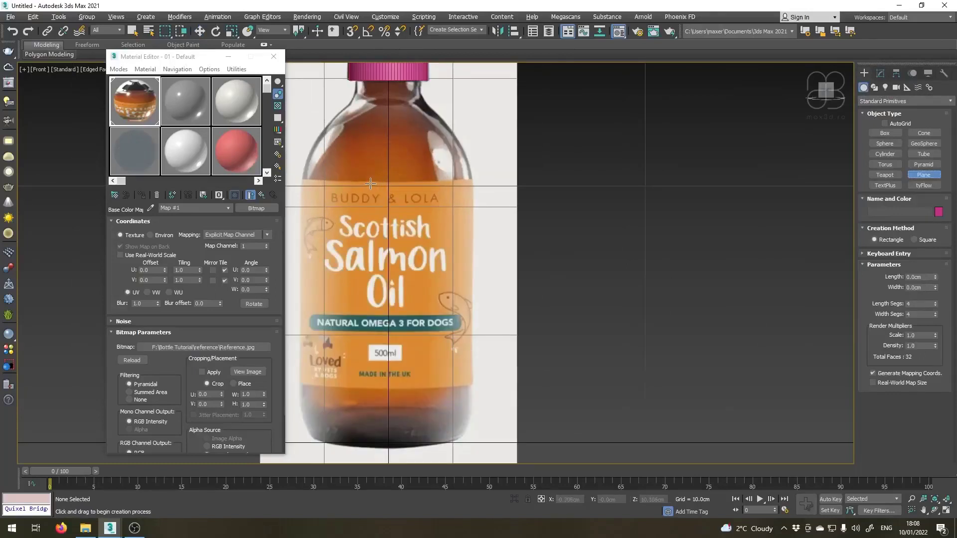
{"action": "left_click_drag", "start_coordinate": [371, 184], "coordinate": [707, 389]}
{"action": "key", "text": "w"}
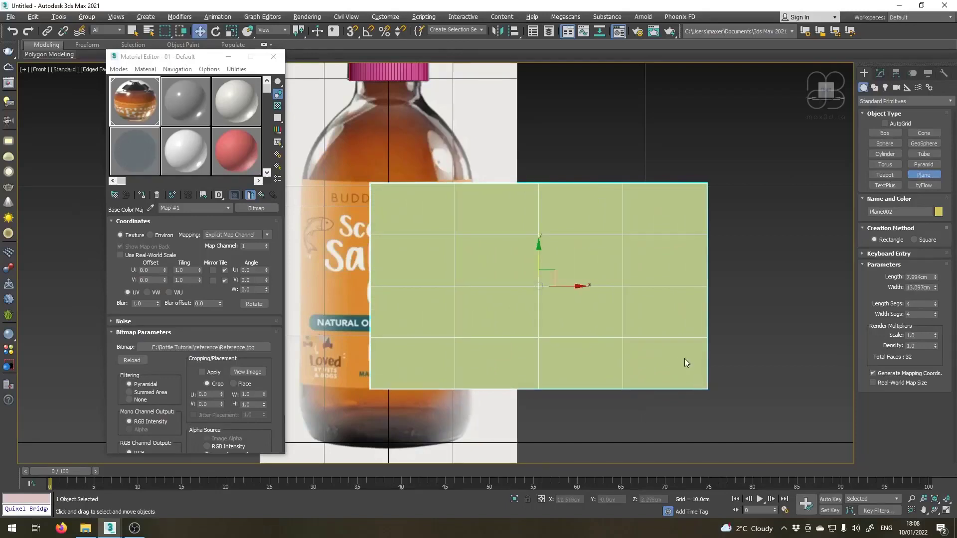
Centre the label plane on the bottle by setting its X position to 0 cm.
{"action": "middle_click_drag", "start_coordinate": [487, 291], "coordinate": [546, 272]}
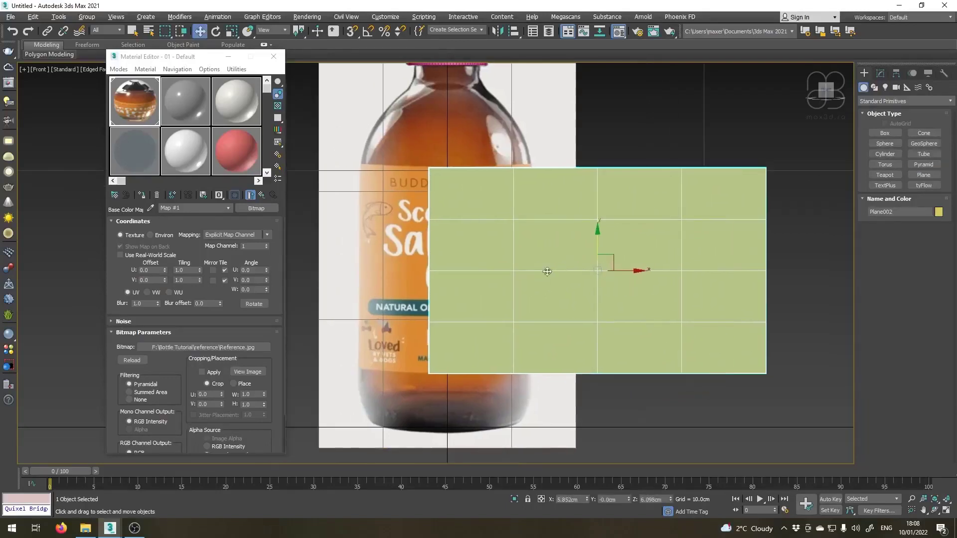
{"action": "right_click", "coordinate": [587, 500]}
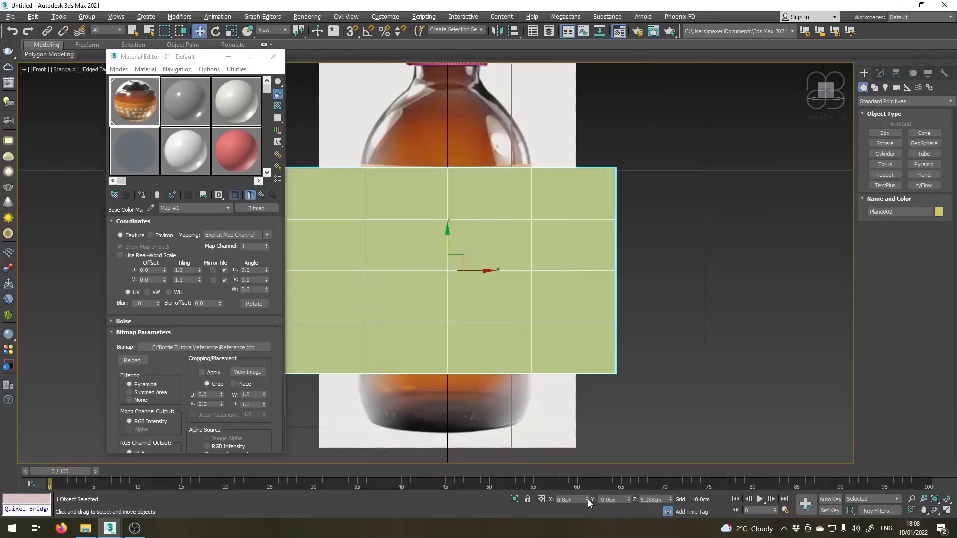
{"action": "middle_click_drag", "start_coordinate": [472, 304], "coordinate": [549, 318]}
Duplicate the reference material into the second slot as LAbel and replace its base color bitmap with Jammin_Salmon_-_66x230_-_500ml.png.
{"action": "left_click_drag", "start_coordinate": [134, 113], "coordinate": [190, 109]}
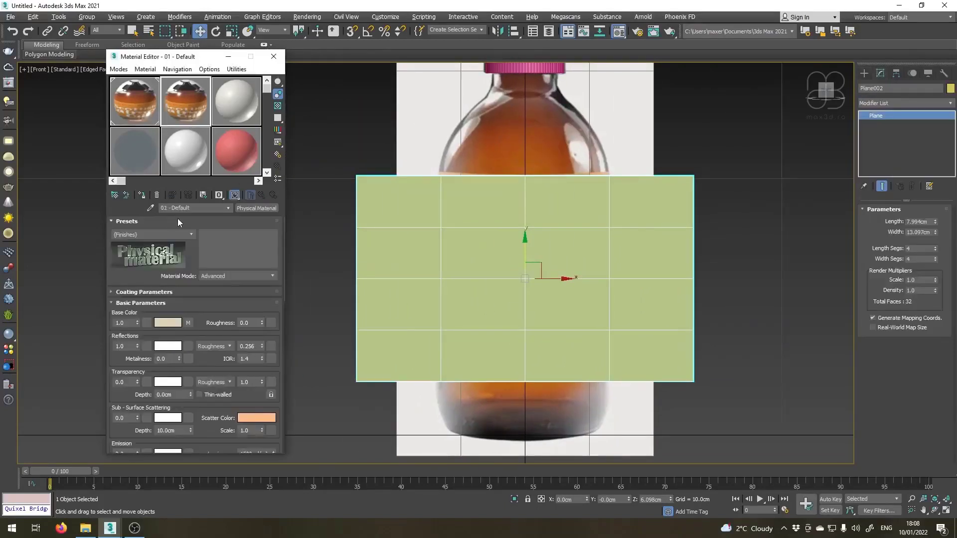
{"action": "type", "text": "LAbel"}
{"action": "left_click", "coordinate": [188, 323]}
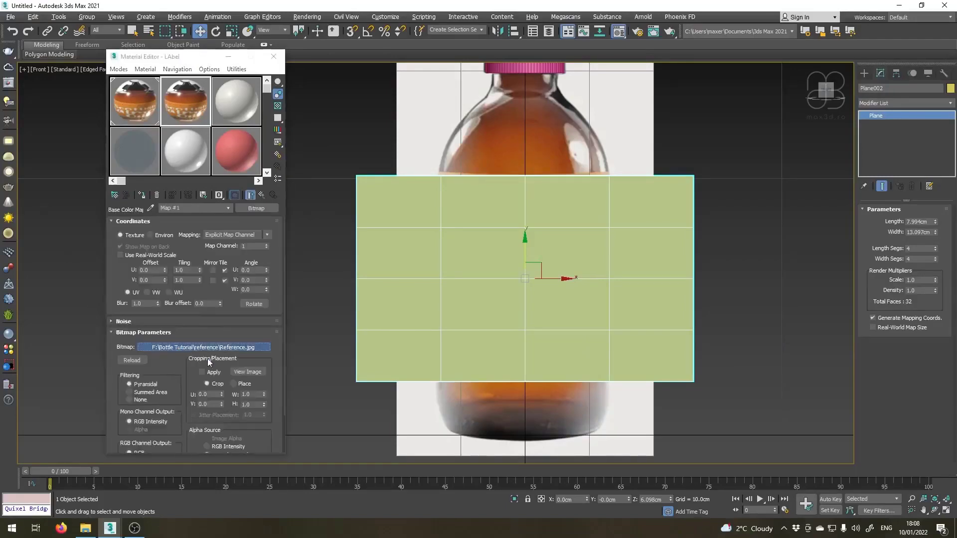
{"action": "left_click", "coordinate": [184, 348]}
{"action": "left_click", "coordinate": [205, 148]}
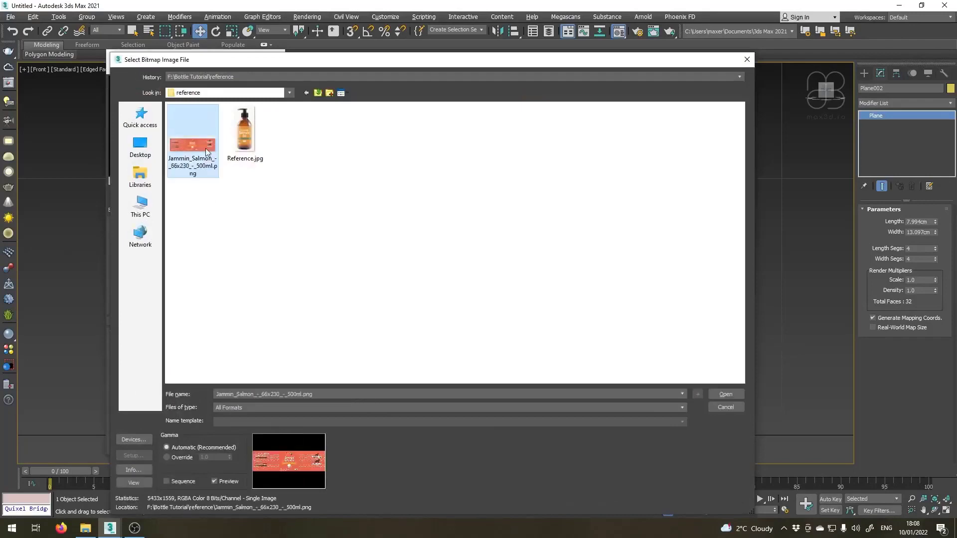
{"action": "left_click", "coordinate": [732, 396]}
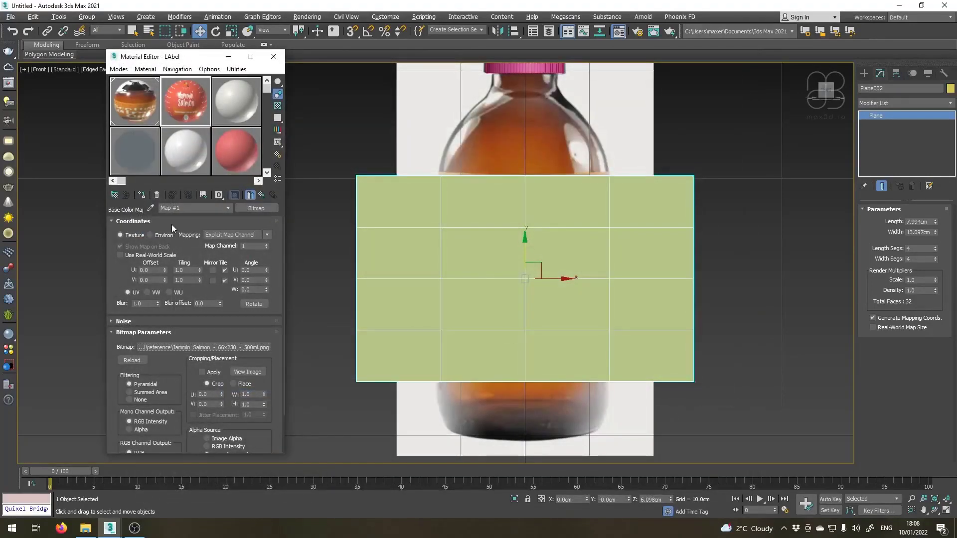
Assign the LAbel material to the label plane and add a UVW Map modifier to it.
{"action": "left_click", "coordinate": [143, 196]}
{"action": "left_click", "coordinate": [949, 103]}
{"action": "scroll", "coordinate": [906, 389], "scroll_direction": "down", "scroll_amount": 5}
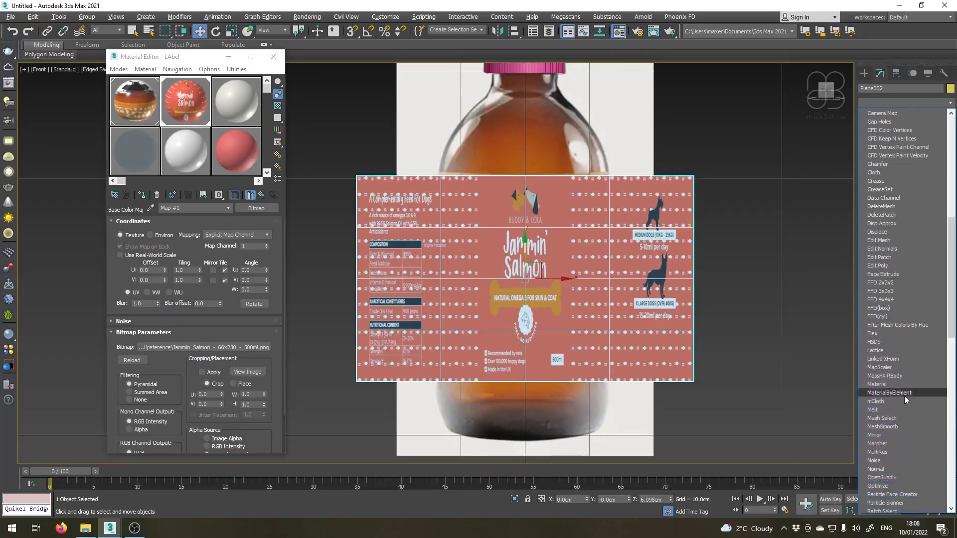
{"action": "scroll", "coordinate": [904, 397], "scroll_direction": "down", "scroll_amount": 20}
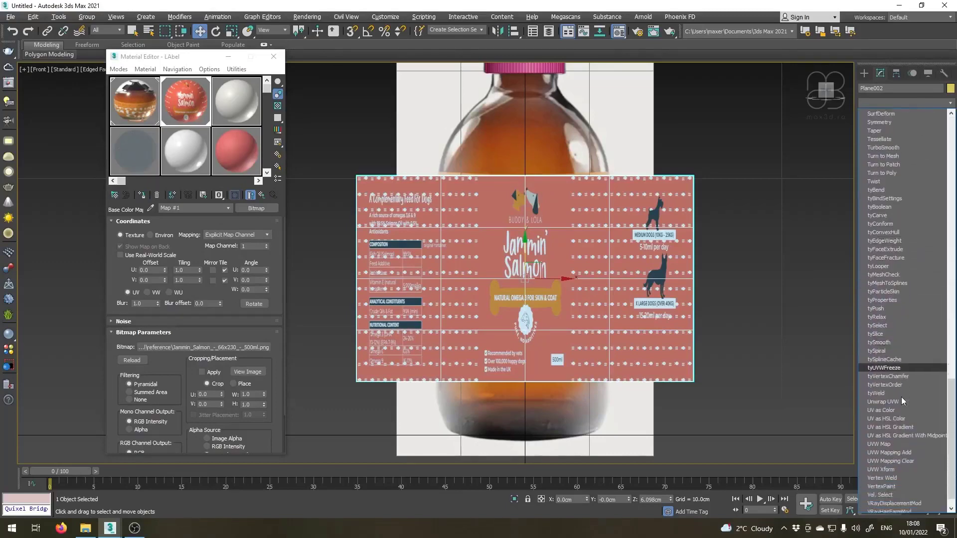
{"action": "left_click", "coordinate": [879, 444]}
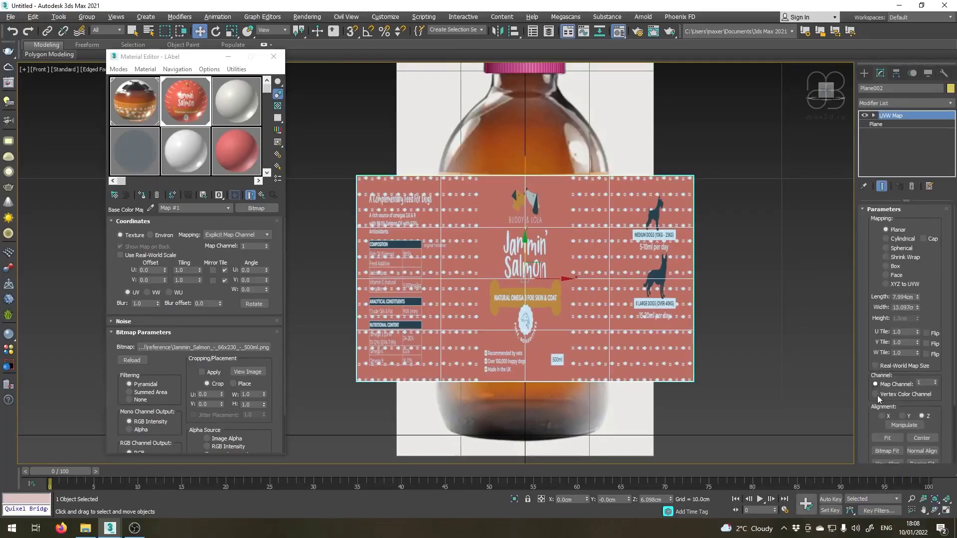
Fit the label plane's UVW mapping to the proportions of the Jammin_Salmon_-_66x230_-_500ml.png bitmap.
{"action": "left_click", "coordinate": [887, 451]}
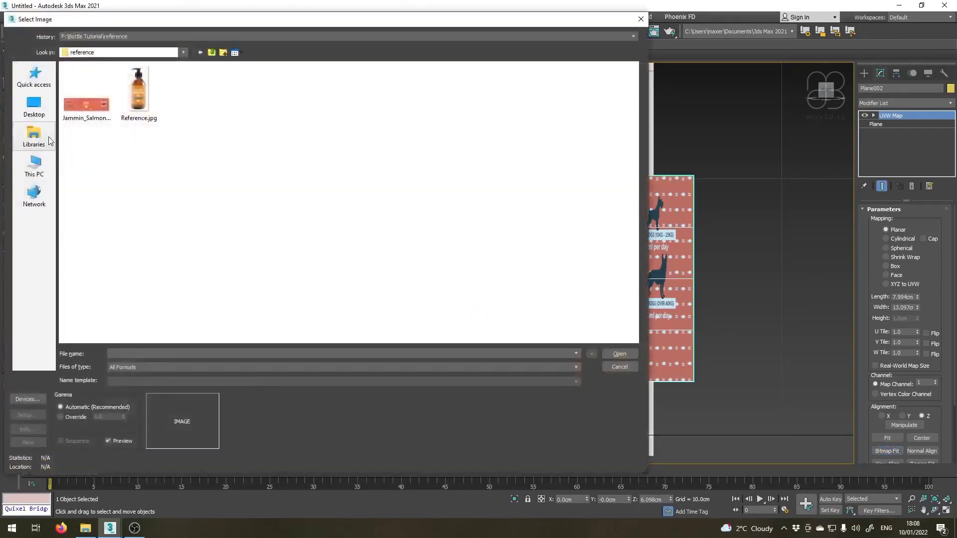
{"action": "left_click", "coordinate": [85, 103]}
{"action": "left_click", "coordinate": [619, 353]}
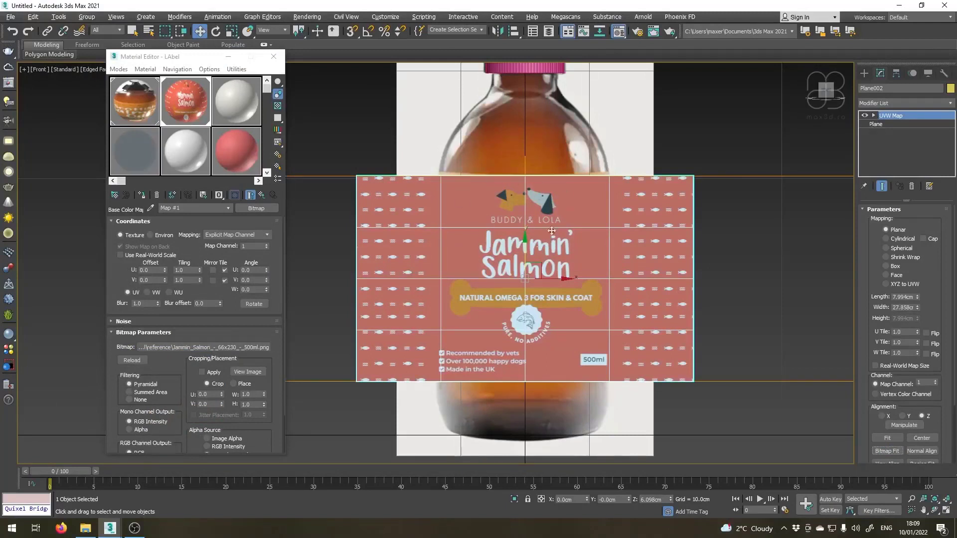
{"action": "scroll", "coordinate": [493, 257], "scroll_direction": "down", "scroll_amount": 3}
{"action": "scroll", "coordinate": [495, 254], "scroll_direction": "up", "scroll_amount": 1}
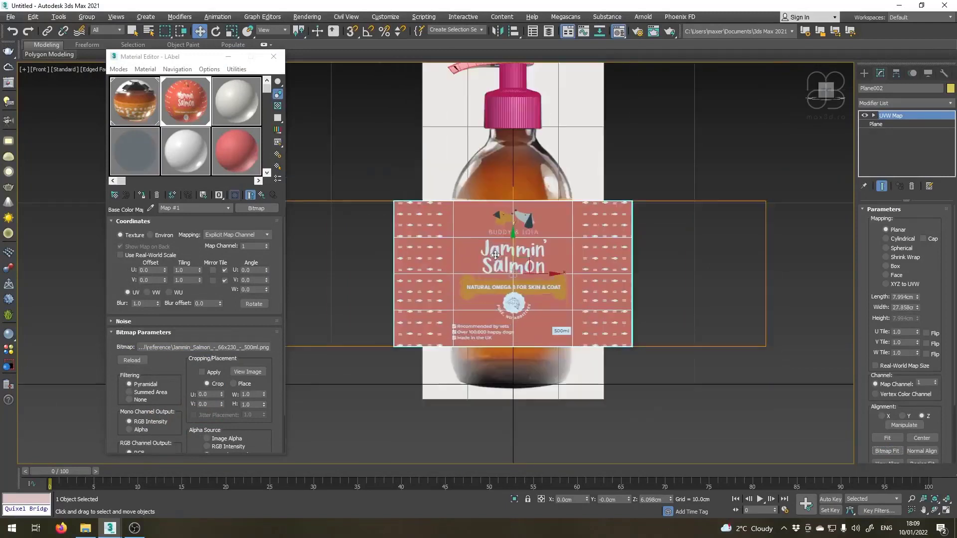
Widen the label plane to about 15.85 cm and set 1 length segment and 80 width segments.
{"action": "left_click", "coordinate": [876, 124]}
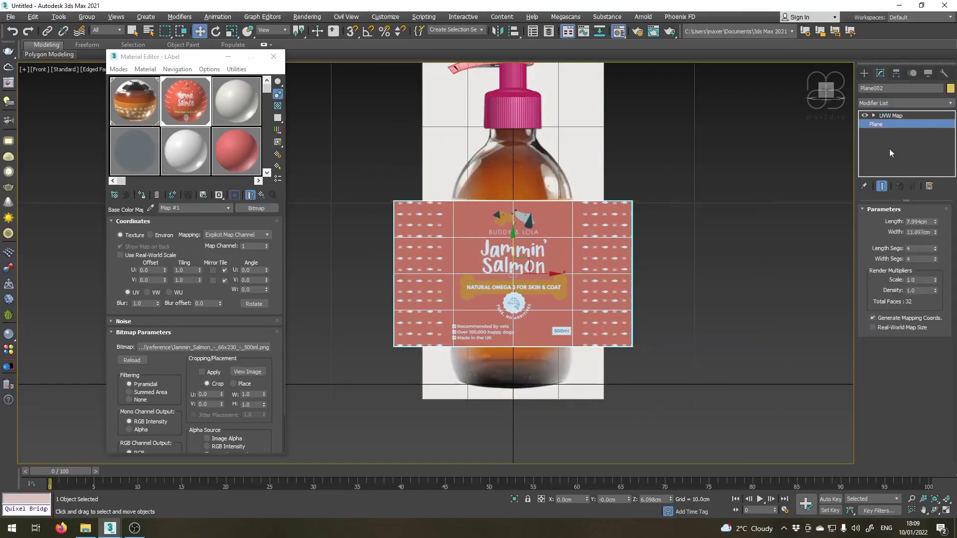
{"action": "mouse_move", "coordinate": [937, 235]}
{"action": "left_mouse_down"}
{"action": "mouse_move", "coordinate": [925, 215]}
{"action": "mouse_move", "coordinate": [930, 221]}
{"action": "left_mouse_up"}
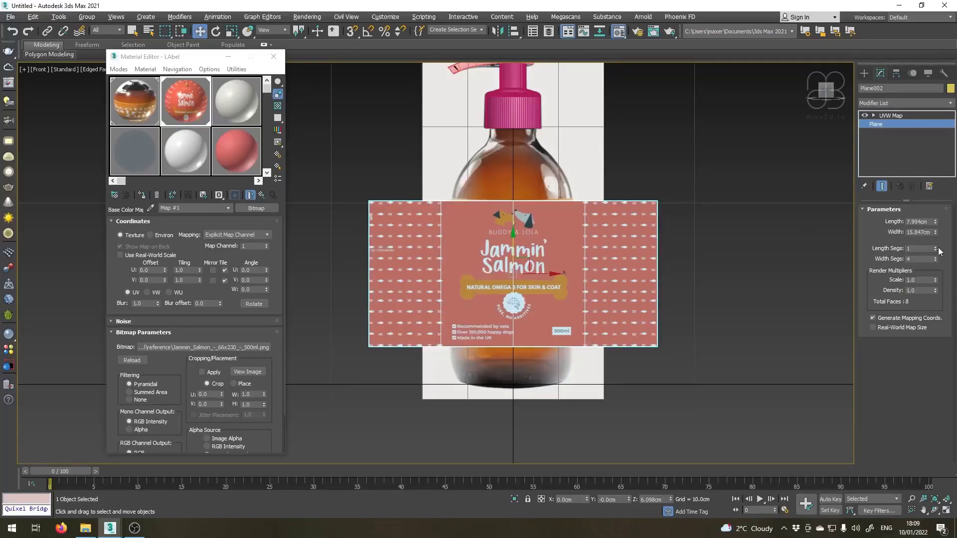
{"action": "left_click", "coordinate": [929, 259]}
{"action": "type", "text": "80"}
{"action": "key", "text": "Return"}
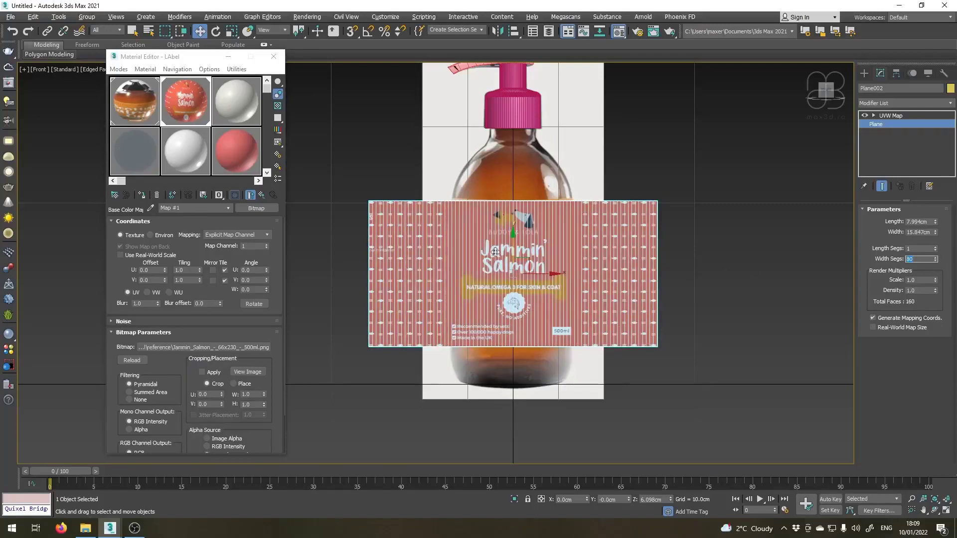
Unhide the bottle and show the model from the top view.
{"action": "scroll", "coordinate": [495, 252], "scroll_direction": "up", "scroll_amount": 3}
{"action": "middle_click_drag", "start_coordinate": [562, 270], "coordinate": [579, 278]}
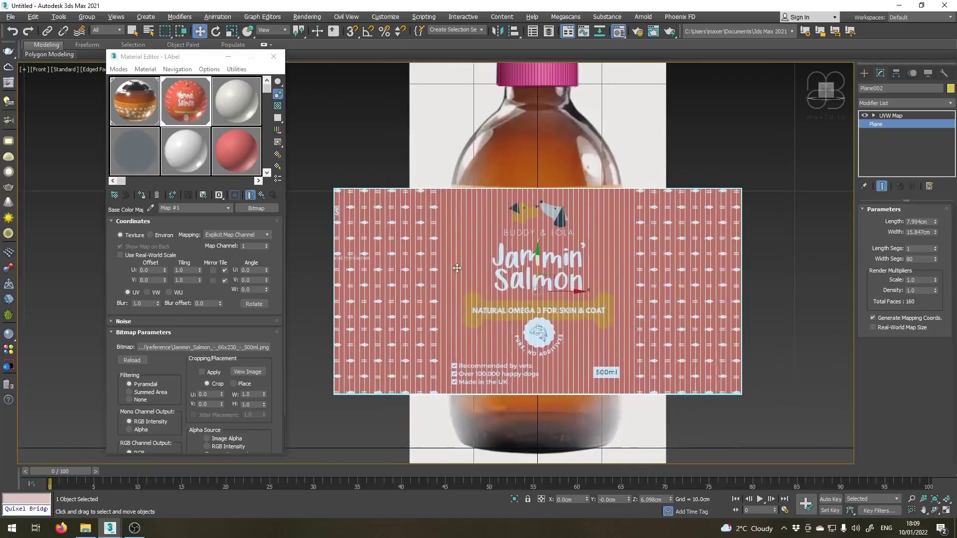
{"action": "middle_click_drag", "start_coordinate": [524, 315], "coordinate": [505, 301]}
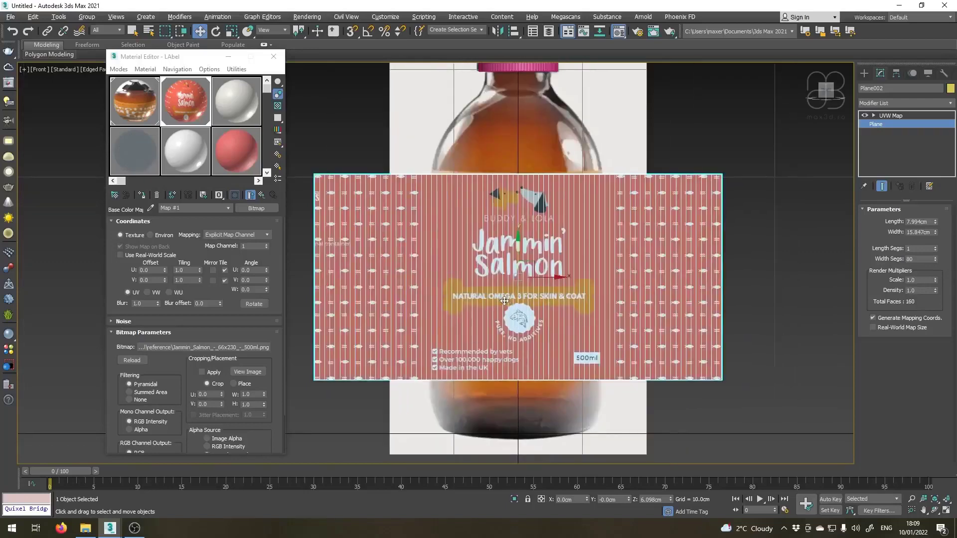
{"action": "key", "text": "t"}
{"action": "right_click", "coordinate": [489, 283]}
{"action": "left_click", "coordinate": [536, 226]}
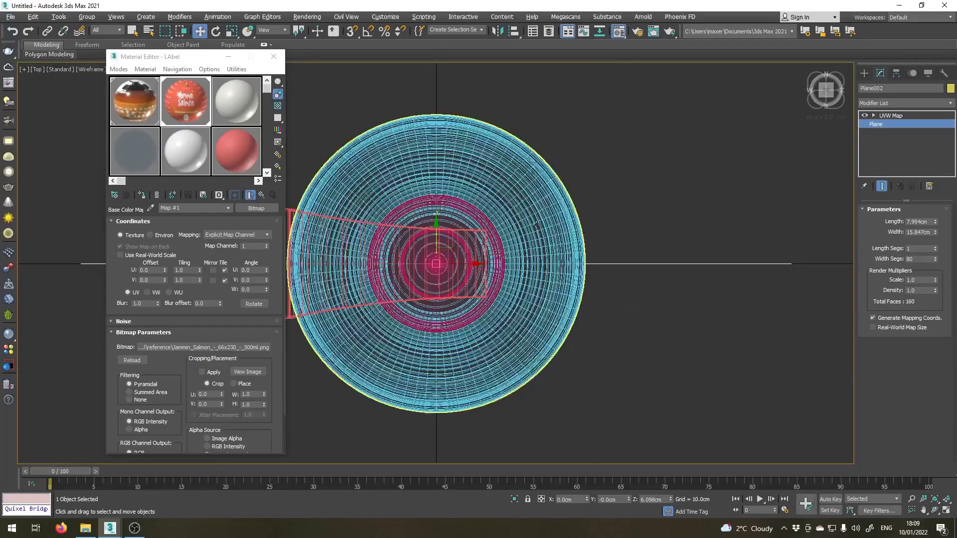
Move the label plane forward along Y to about -3.315 cm so it just touches the bottle's front edge.
{"action": "scroll", "coordinate": [433, 153], "scroll_direction": "down", "scroll_amount": 2}
{"action": "left_click_drag", "start_coordinate": [561, 165], "coordinate": [589, 220]}
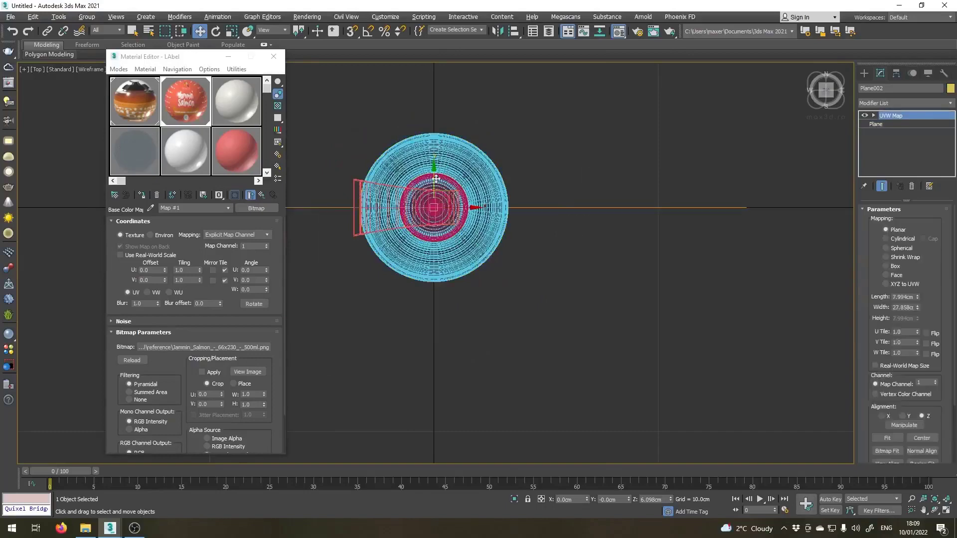
{"action": "left_click_drag", "start_coordinate": [436, 178], "coordinate": [416, 258]}
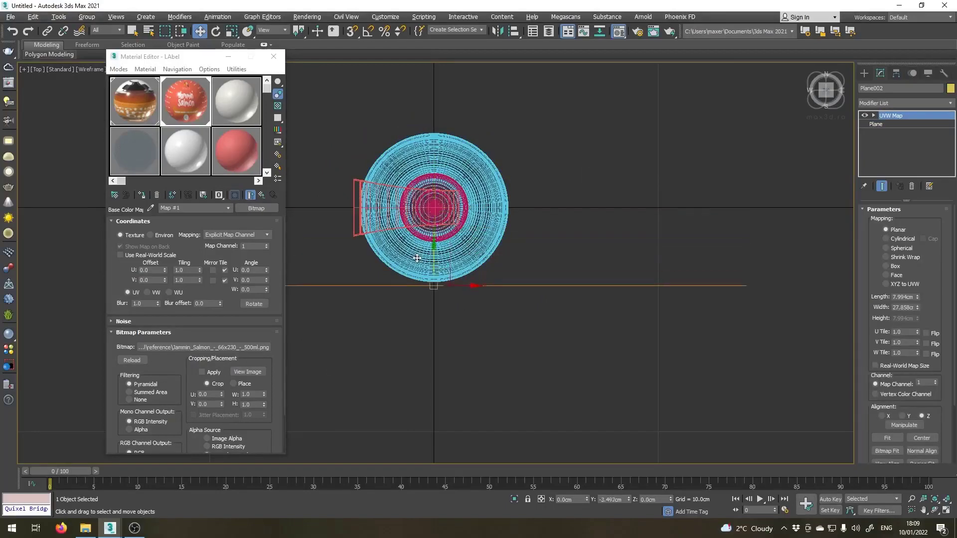
{"action": "scroll", "coordinate": [429, 295], "scroll_direction": "up", "scroll_amount": 4}
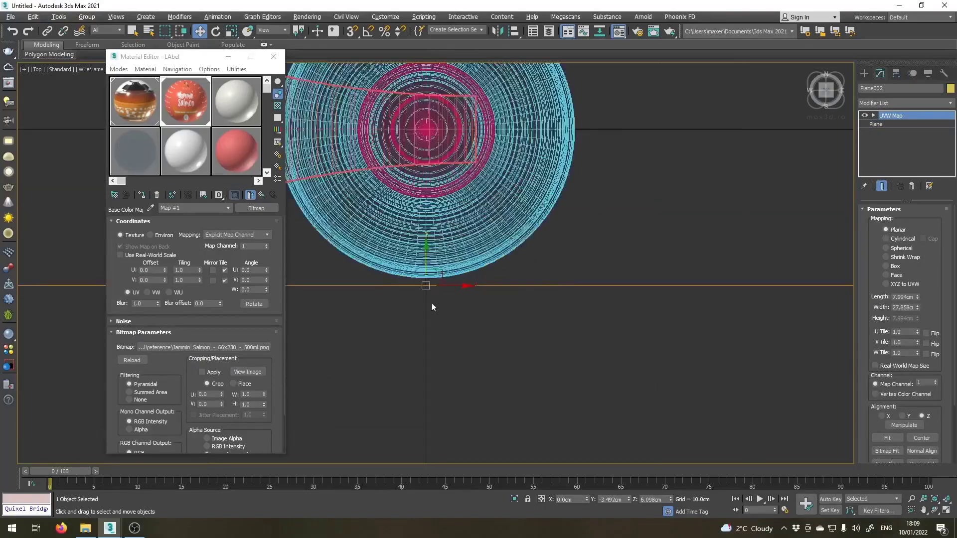
{"action": "scroll", "coordinate": [444, 257], "scroll_direction": "down", "scroll_amount": 3}
{"action": "scroll", "coordinate": [443, 258], "scroll_direction": "up", "scroll_amount": 5}
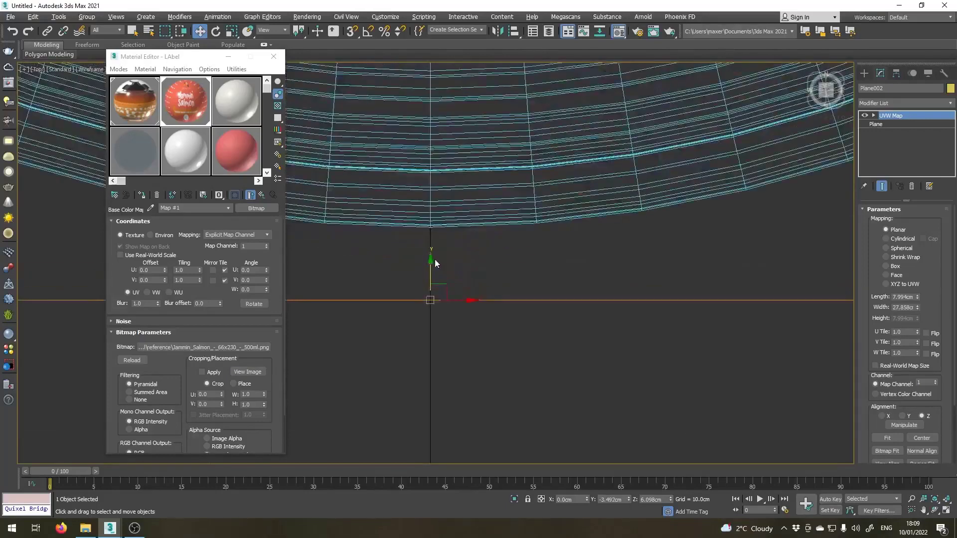
{"action": "left_click_drag", "start_coordinate": [428, 264], "coordinate": [429, 198]}
{"action": "scroll", "coordinate": [412, 231], "scroll_direction": "up", "scroll_amount": 3}
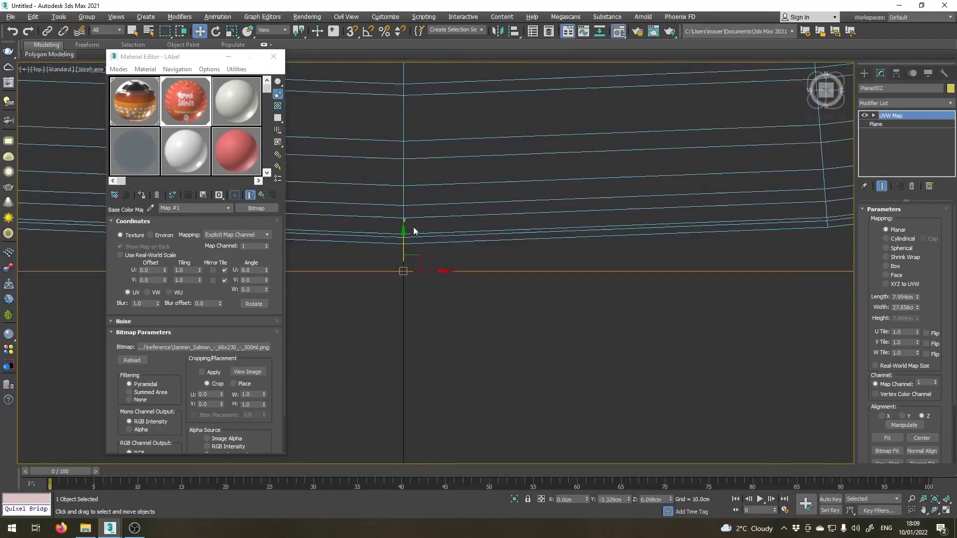
{"action": "left_click_drag", "start_coordinate": [415, 315], "coordinate": [417, 249]}
{"action": "scroll", "coordinate": [423, 274], "scroll_direction": "down", "scroll_amount": 8}
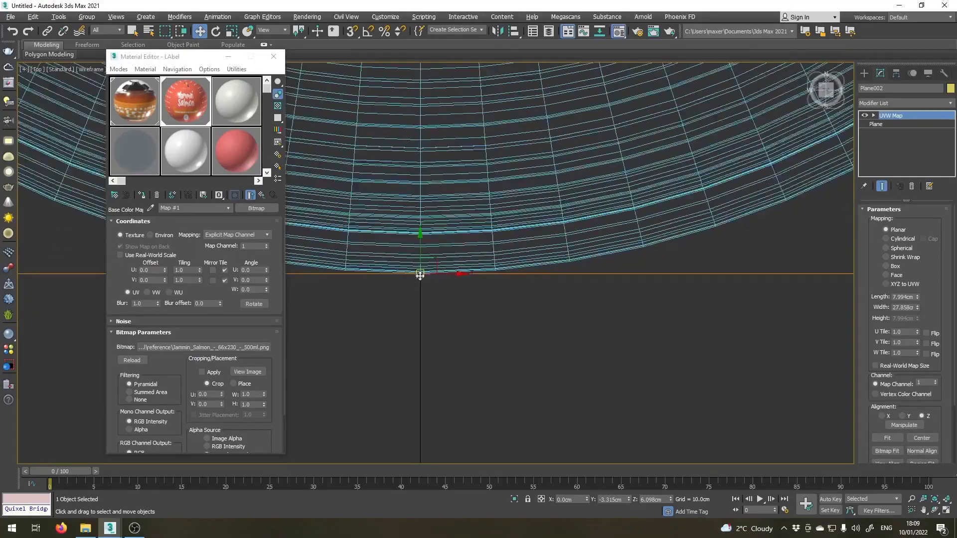
Add a Bend modifier to the label plane with a 200° angle on the X axis.
{"action": "key", "text": "p"}
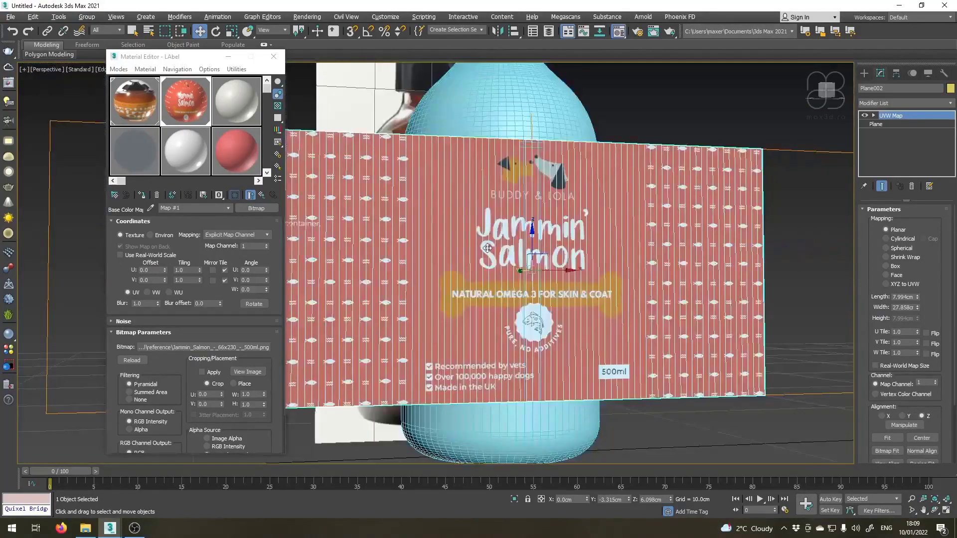
{"action": "scroll", "coordinate": [487, 248], "scroll_direction": "down", "scroll_amount": 5}
{"action": "middle_click_drag", "start_coordinate": [488, 250], "coordinate": [439, 243], "text": "alt"}
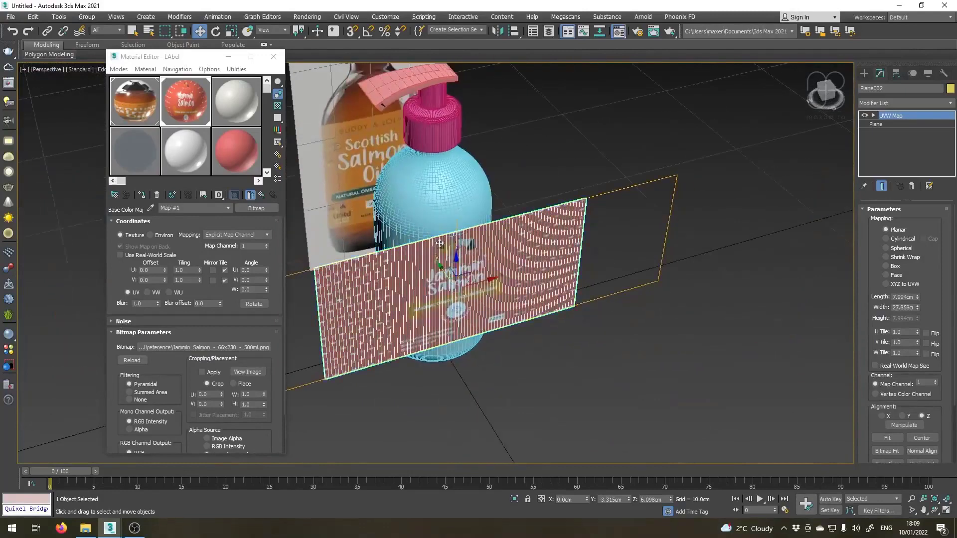
{"action": "scroll", "coordinate": [439, 243], "scroll_direction": "up", "scroll_amount": 2}
{"action": "left_click", "coordinate": [951, 103]}
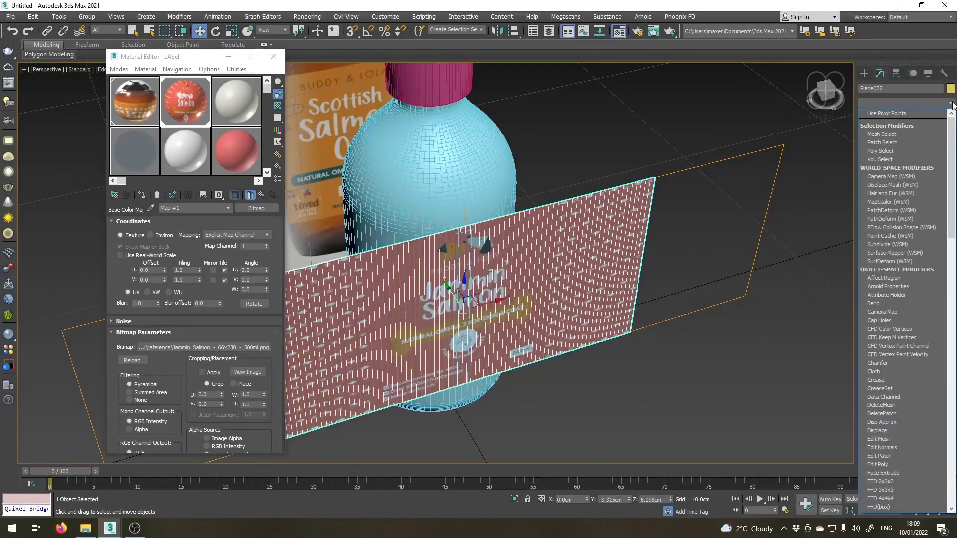
{"action": "left_click", "coordinate": [881, 304]}
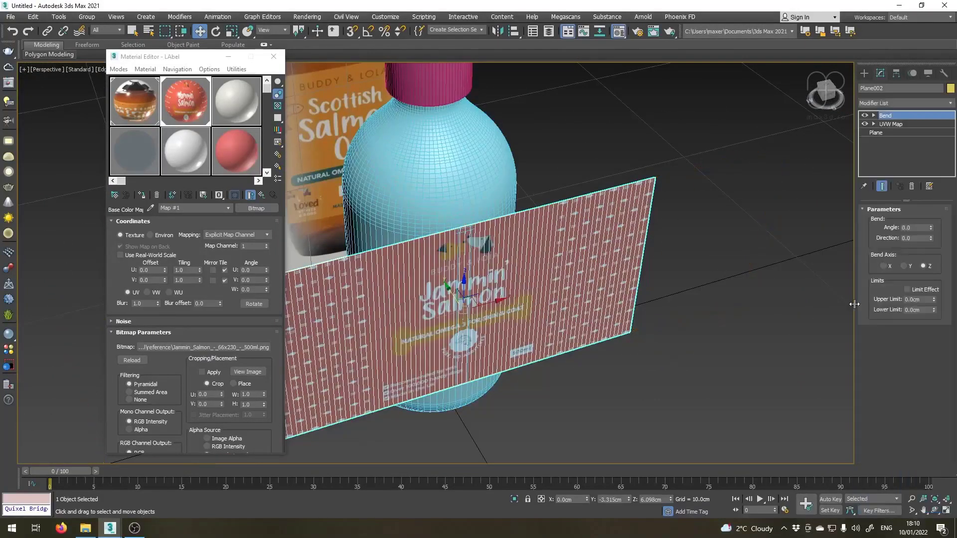
{"action": "left_click", "coordinate": [931, 230]}
{"action": "left_click", "coordinate": [888, 266]}
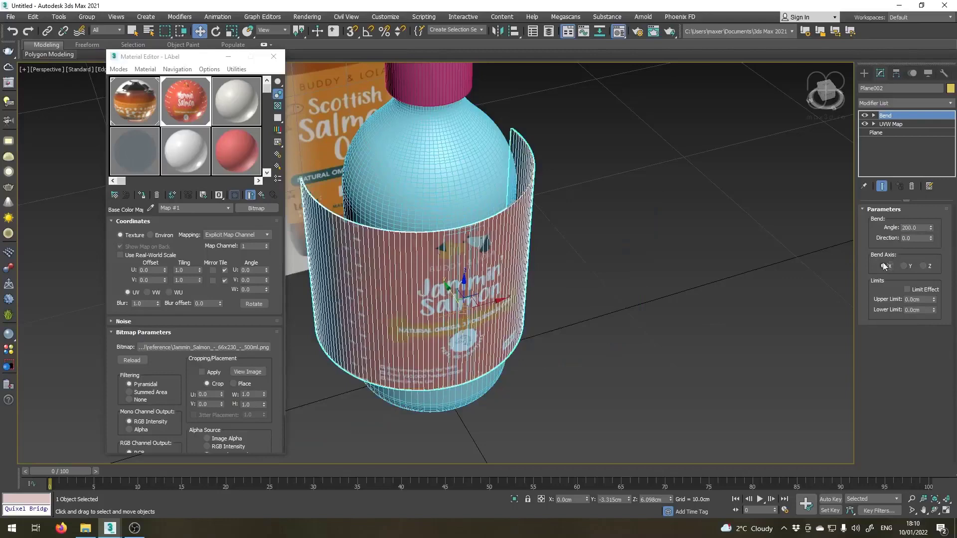
Adjust the label's bend angle to 273.5° so it follows the bottle's circumference in the top view.
{"action": "key", "text": "z"}
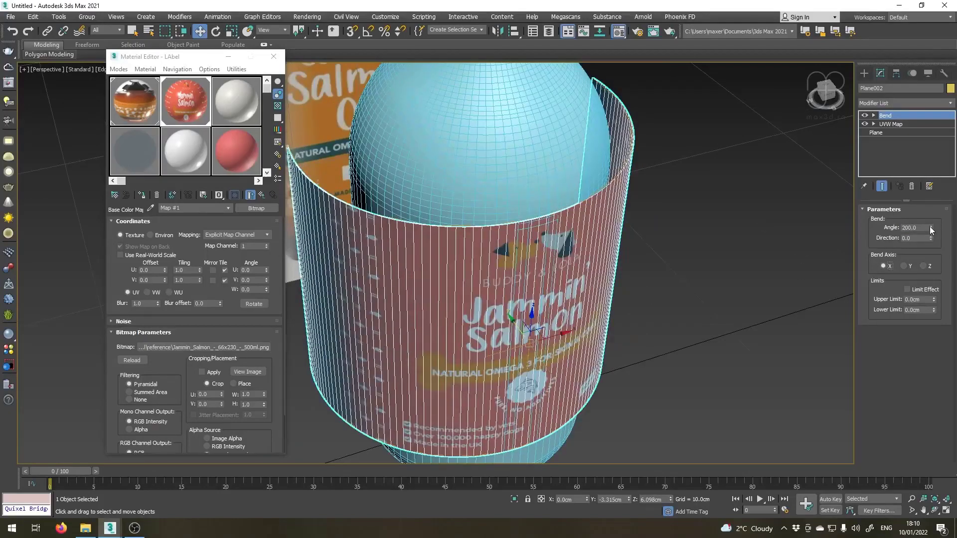
{"action": "left_click_drag", "start_coordinate": [930, 230], "coordinate": [931, 222]}
{"action": "key", "text": "t"}
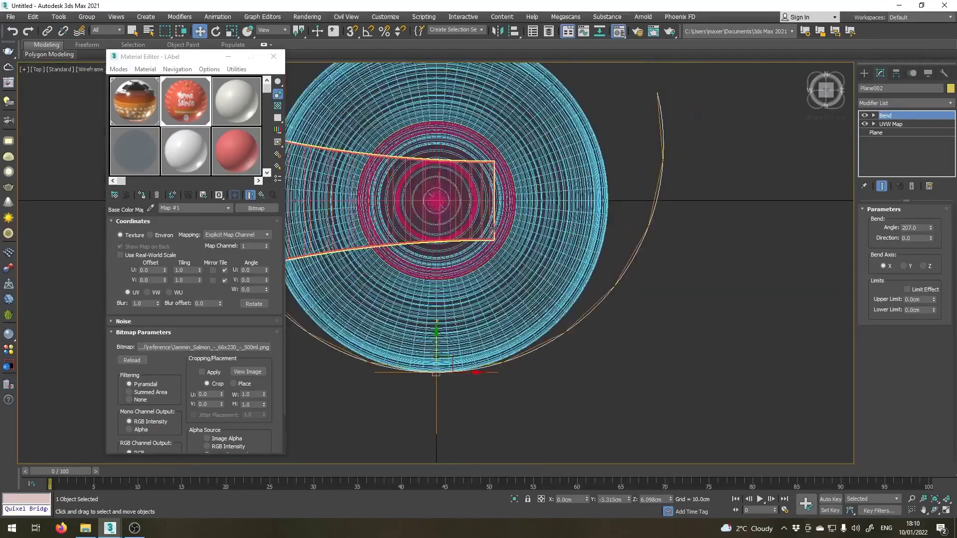
{"action": "middle_click_drag", "start_coordinate": [402, 292], "coordinate": [432, 366]}
{"action": "left_click_drag", "start_coordinate": [930, 229], "coordinate": [897, 160]}
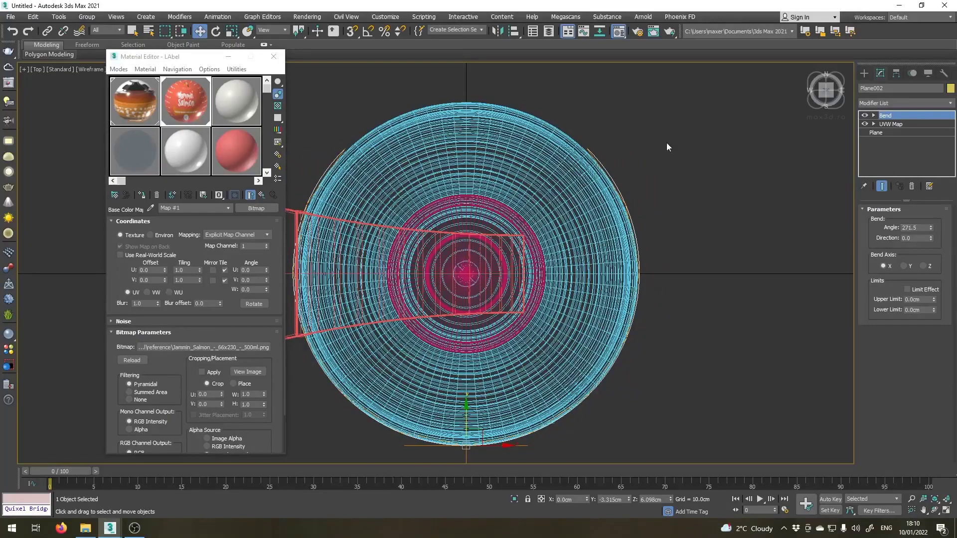
{"action": "scroll", "coordinate": [669, 145], "scroll_direction": "up", "scroll_amount": 5}
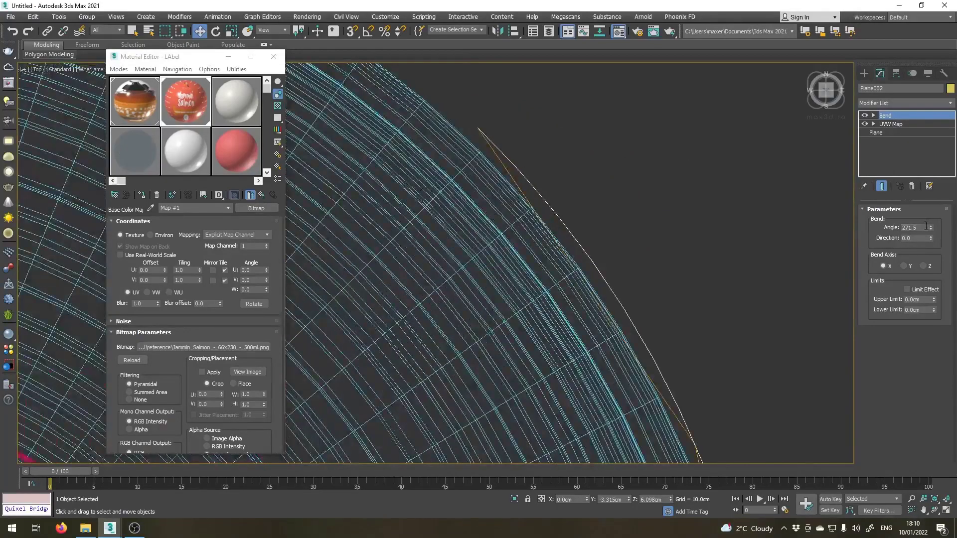
{"action": "left_click_drag", "start_coordinate": [931, 227], "coordinate": [933, 229]}
{"action": "scroll", "coordinate": [475, 181], "scroll_direction": "down", "scroll_amount": 5}
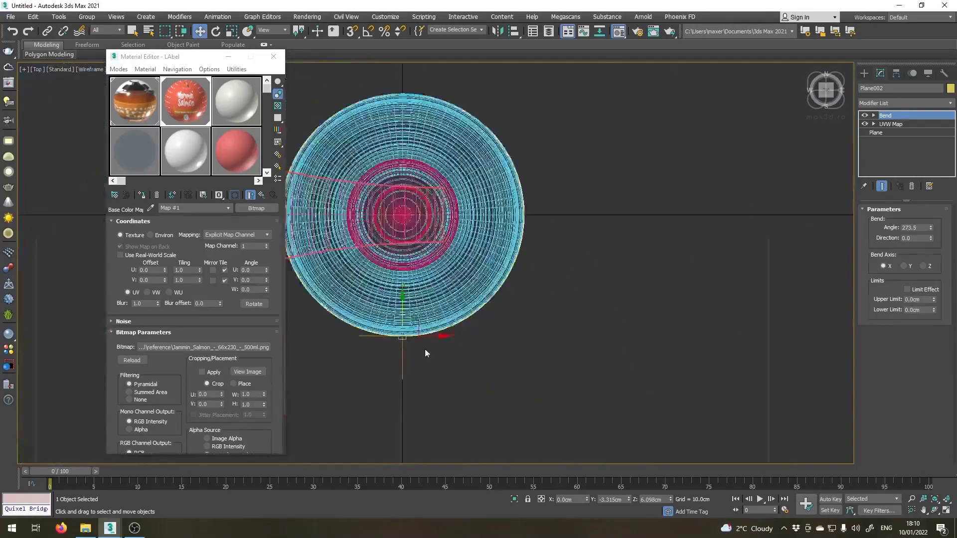
Reduce the label plane's width segments to 66, comparing its edge with the bottle's outline up close.
{"action": "scroll", "coordinate": [425, 349], "scroll_direction": "up", "scroll_amount": 6}
{"action": "middle_click_drag", "start_coordinate": [406, 372], "coordinate": [471, 367]}
{"action": "scroll", "coordinate": [475, 348], "scroll_direction": "up", "scroll_amount": 2}
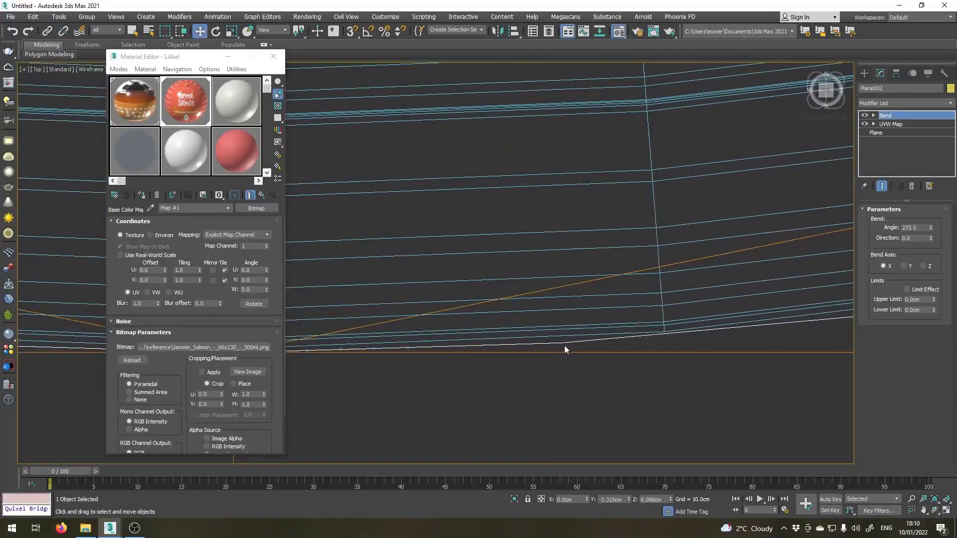
{"action": "scroll", "coordinate": [661, 331], "scroll_direction": "down", "scroll_amount": 3}
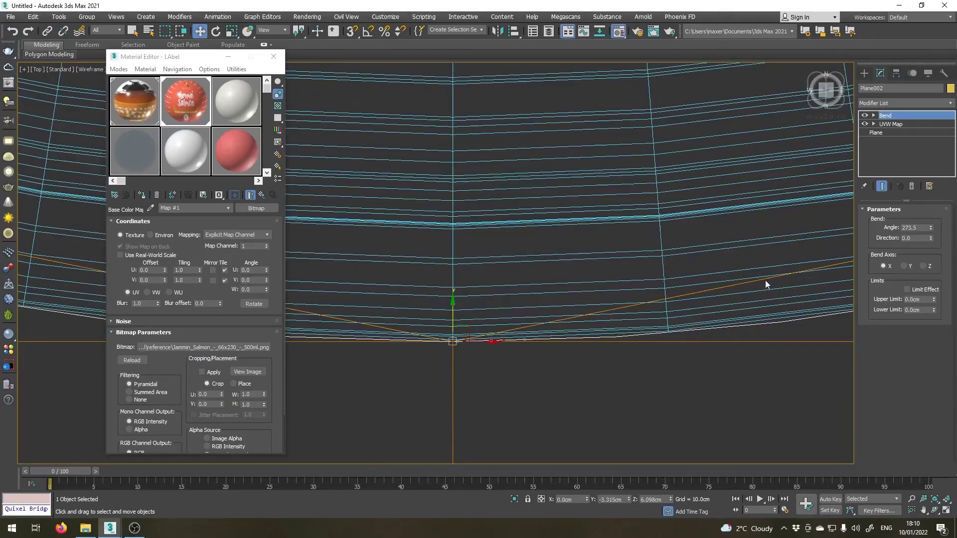
{"action": "left_click", "coordinate": [877, 133]}
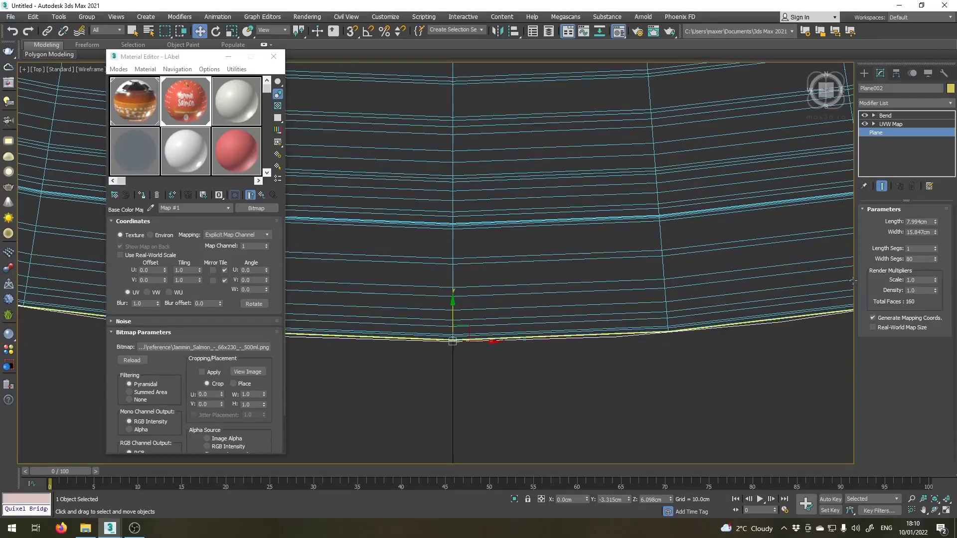
{"action": "left_click", "coordinate": [936, 261]}
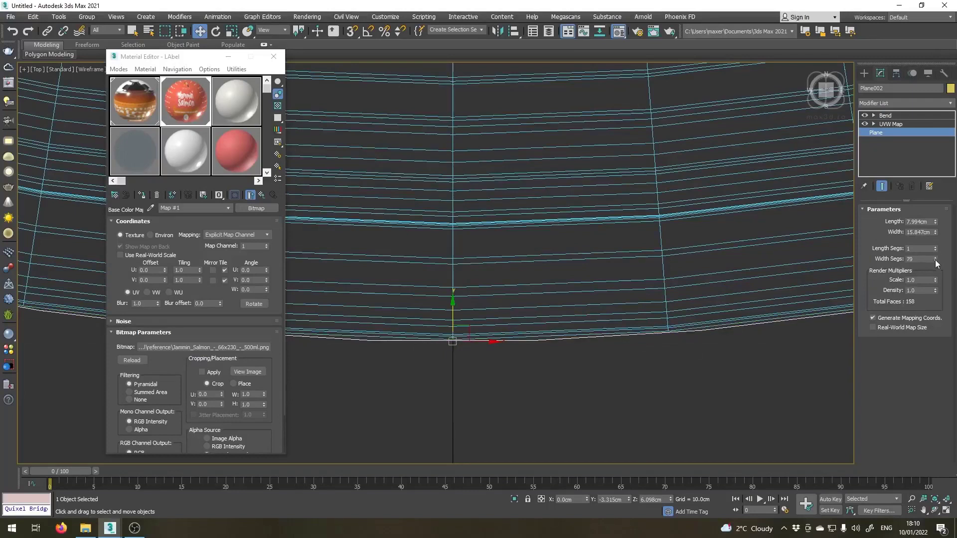
{"action": "left_click", "coordinate": [936, 260]}
{"action": "left_click", "coordinate": [935, 261]}
{"action": "left_click", "coordinate": [935, 261]}
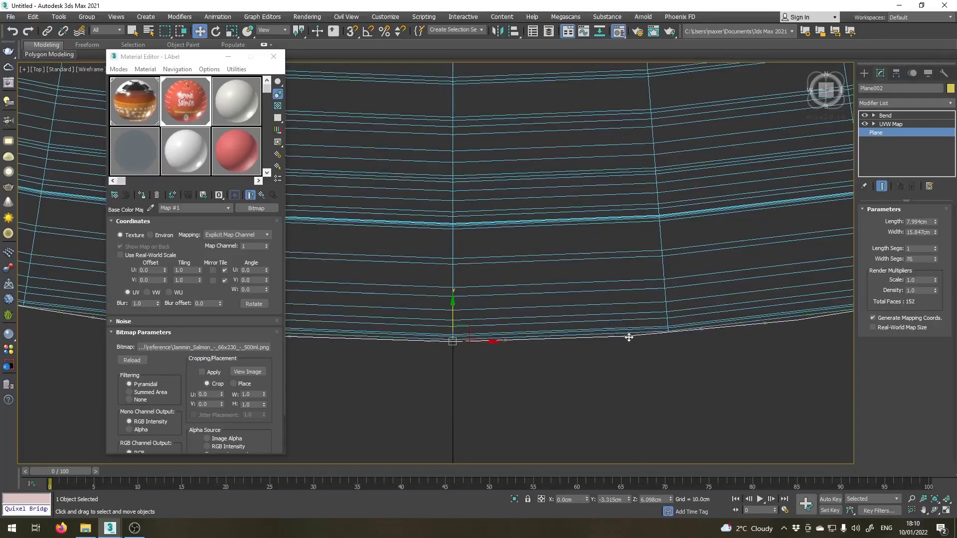
{"action": "left_click", "coordinate": [936, 261]}
{"action": "left_click", "coordinate": [935, 261]}
{"action": "left_click", "coordinate": [936, 260]}
{"action": "left_click", "coordinate": [936, 261]}
{"action": "left_click", "coordinate": [936, 261]}
{"action": "left_click", "coordinate": [936, 261]}
{"action": "left_click", "coordinate": [936, 261]}
{"action": "left_click", "coordinate": [935, 261]}
Set the label plane's width segments to 62 and return to its Bend modifier level.
{"action": "left_click", "coordinate": [936, 262]}
{"action": "left_click", "coordinate": [935, 262]}
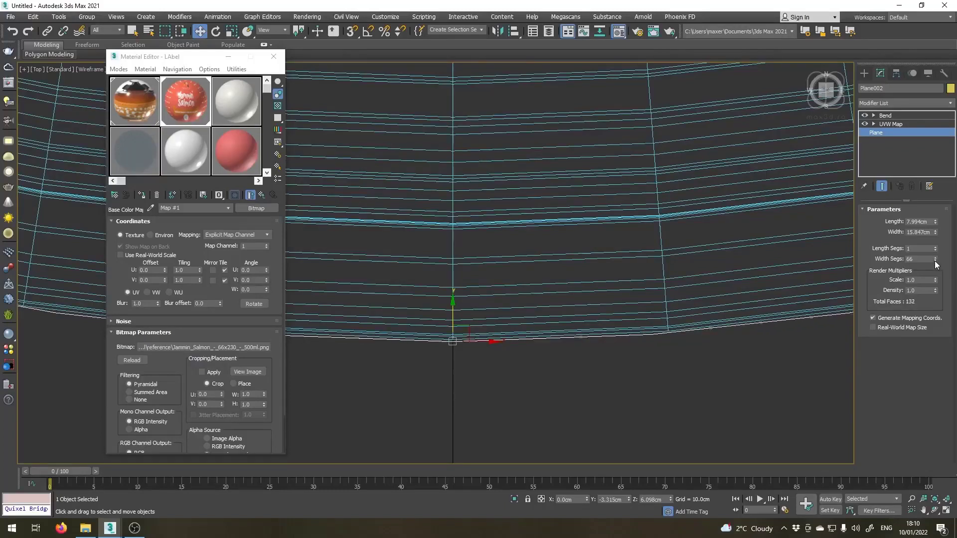
{"action": "left_click", "coordinate": [936, 261]}
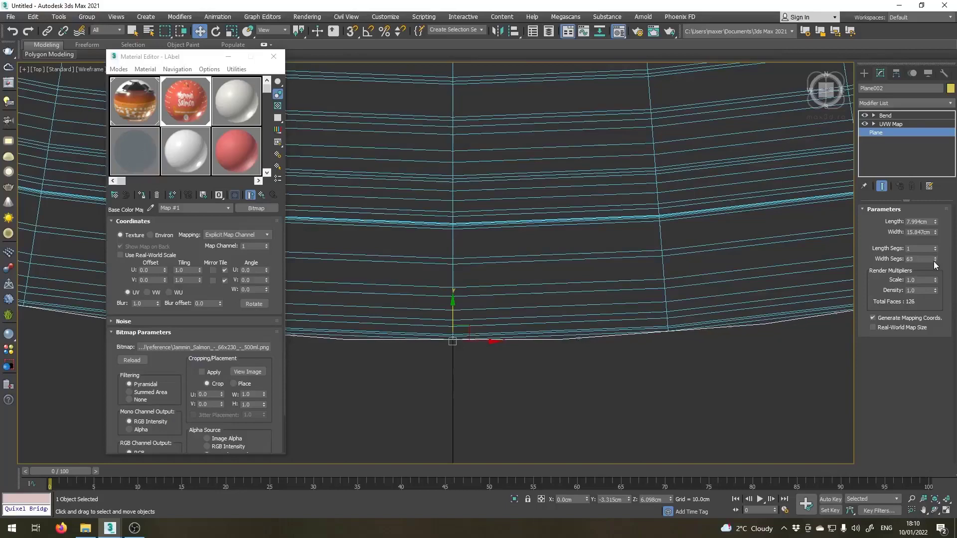
{"action": "left_click", "coordinate": [935, 261]}
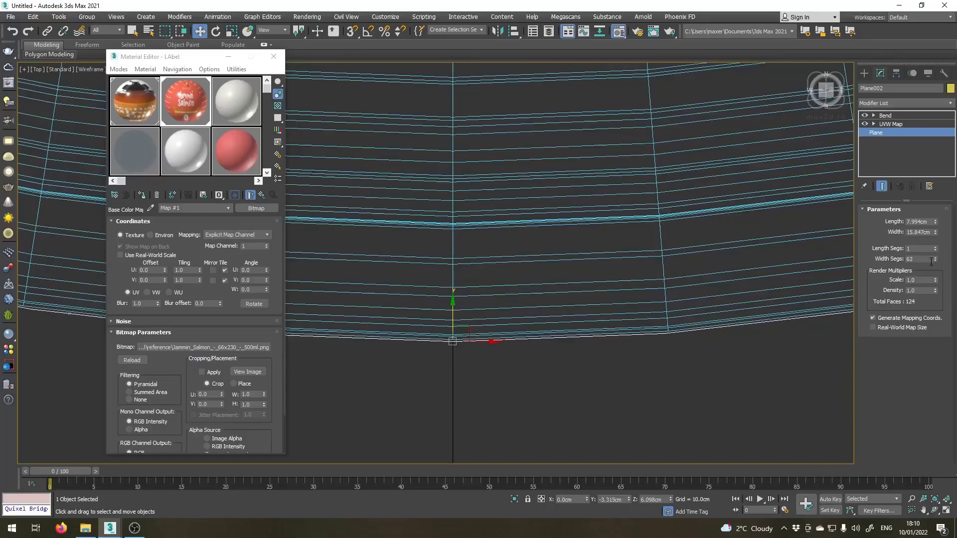
{"action": "middle_click_drag", "start_coordinate": [709, 359], "coordinate": [686, 354], "text": "alt"}
{"action": "scroll", "coordinate": [531, 325], "scroll_direction": "down", "scroll_amount": 10}
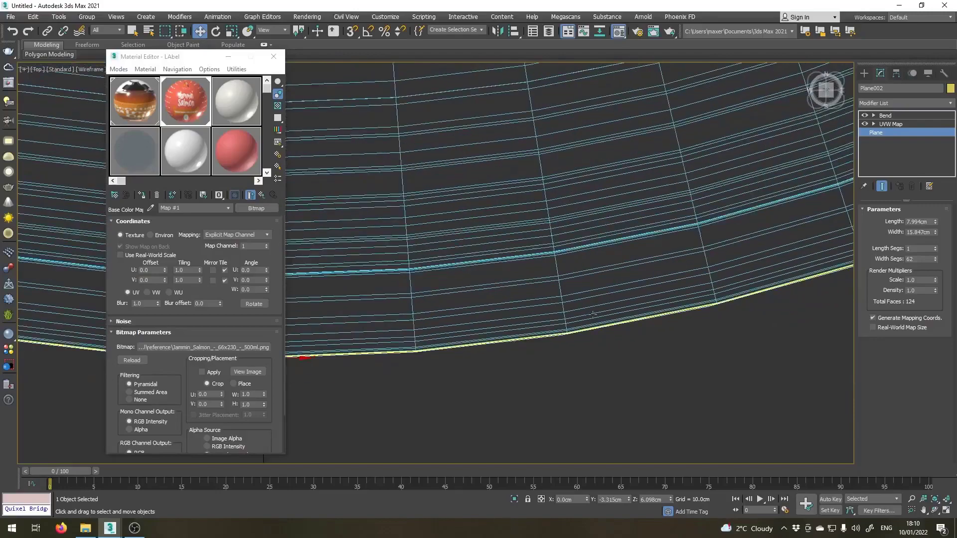
{"action": "left_click", "coordinate": [886, 116]}
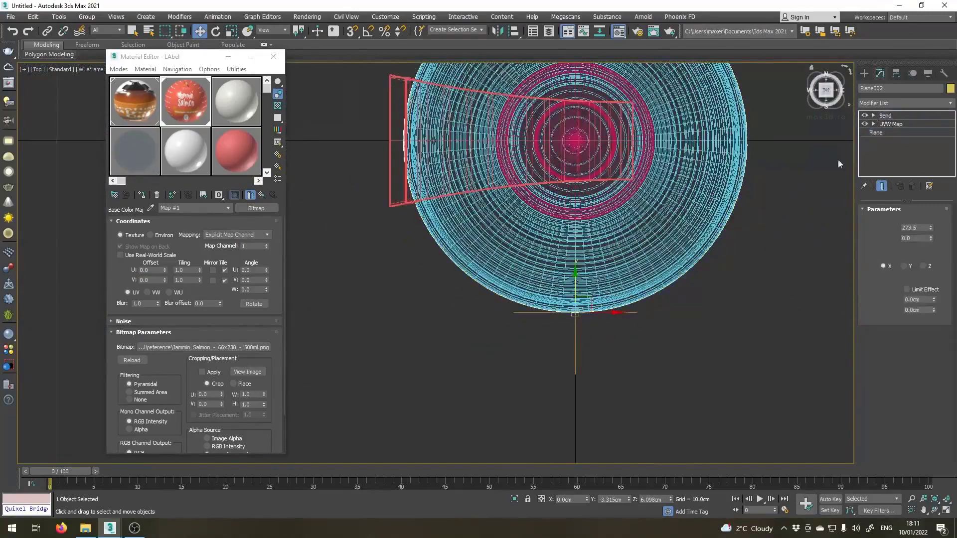
Show the whole bottle with its wrapped label in the perspective view, deselected and shaded without edged faces.
{"action": "middle_click_drag", "start_coordinate": [567, 225], "coordinate": [469, 235]}
{"action": "scroll", "coordinate": [468, 234], "scroll_direction": "down", "scroll_amount": 3}
{"action": "key", "text": "p"}
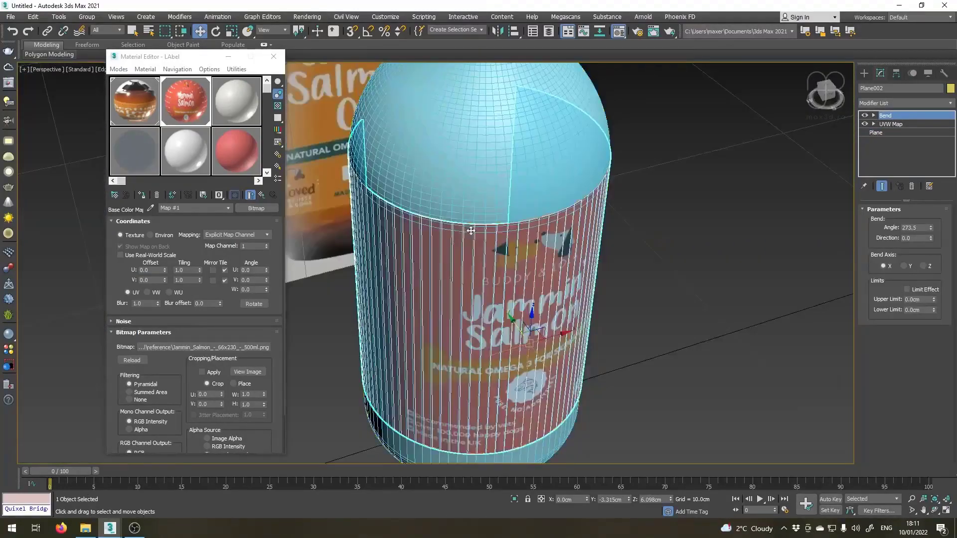
{"action": "scroll", "coordinate": [439, 245], "scroll_direction": "down", "scroll_amount": 5}
{"action": "middle_click_drag", "start_coordinate": [407, 252], "coordinate": [441, 244], "text": "alt"}
{"action": "left_click", "coordinate": [642, 239]}
{"action": "key", "text": "F3"}
{"action": "key", "text": "F3"}
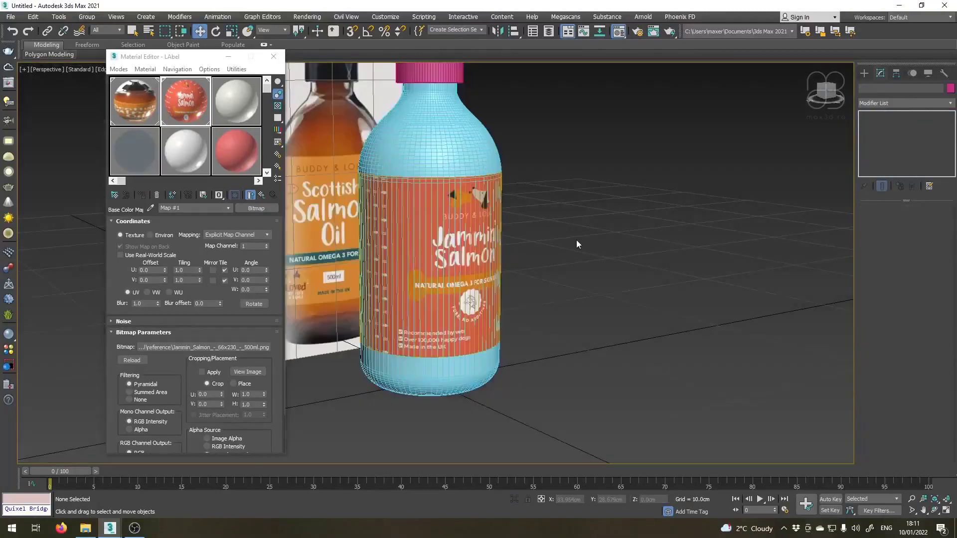
{"action": "key", "text": "F4"}
{"action": "scroll", "coordinate": [576, 243], "scroll_direction": "down", "scroll_amount": 4}
{"action": "mouse_move", "coordinate": [528, 282]}
{"action": "middle_mouse_down", "text": "alt"}
{"action": "mouse_move", "coordinate": [476, 267]}
{"action": "mouse_move", "coordinate": [500, 261]}
{"action": "middle_mouse_up", "text": "alt"}
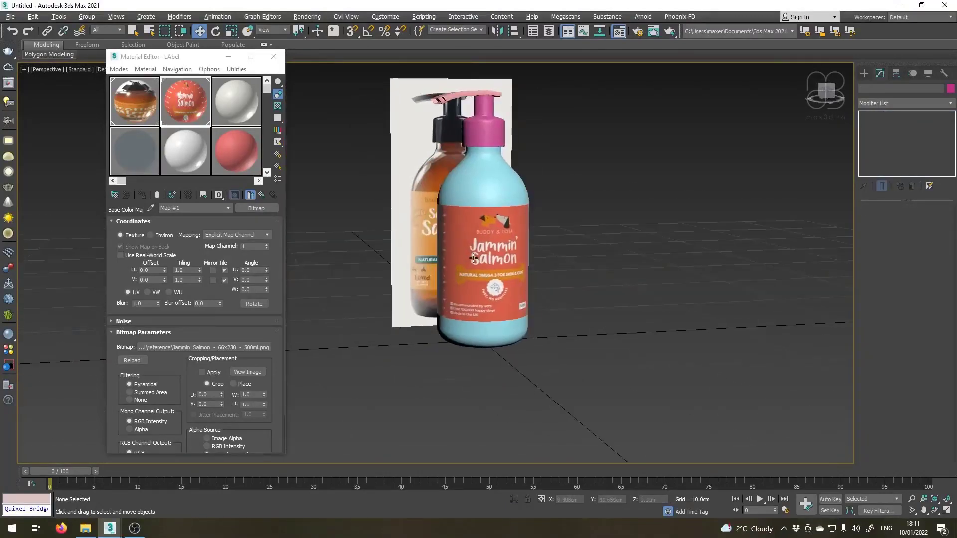
Scale the two polygons inside the pump nozzle's front recess to 83% along Y and leave polygon editing.
{"action": "scroll", "coordinate": [439, 100], "scroll_direction": "up", "scroll_amount": 8}
{"action": "middle_click_drag", "start_coordinate": [432, 137], "coordinate": [447, 270]}
{"action": "middle_click_drag", "start_coordinate": [447, 270], "coordinate": [470, 258], "text": "alt"}
{"action": "left_click", "coordinate": [531, 165]}
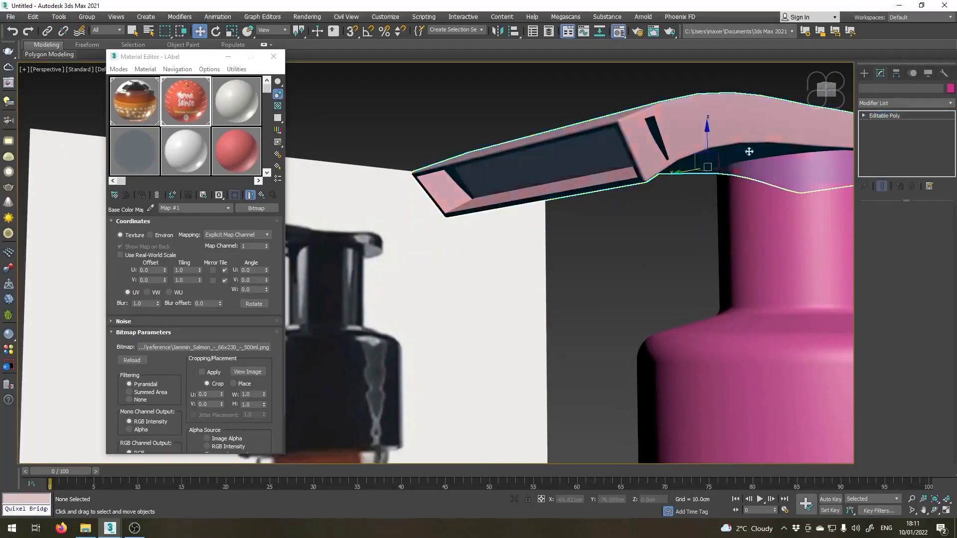
{"action": "left_click", "coordinate": [915, 221]}
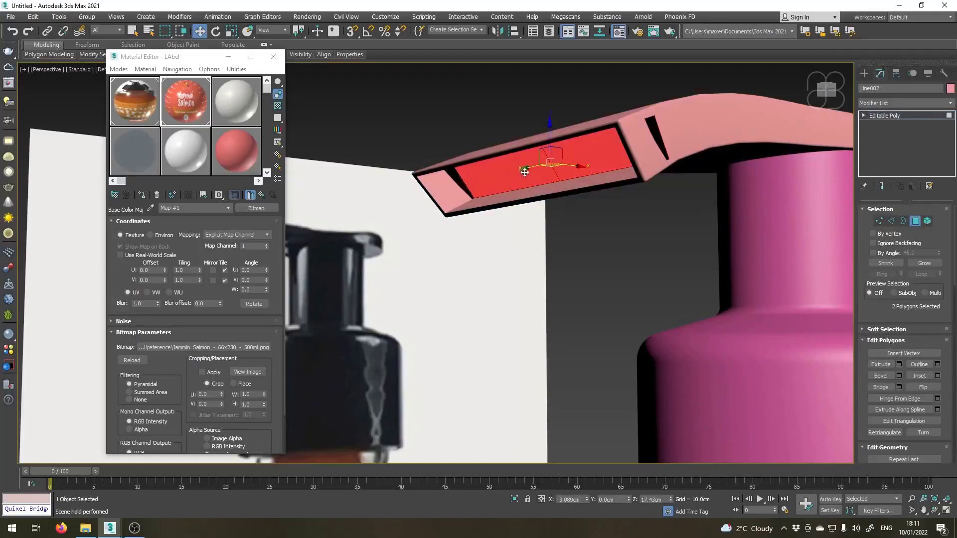
{"action": "scroll", "coordinate": [525, 172], "scroll_direction": "down", "scroll_amount": 4}
{"action": "left_click", "coordinate": [248, 31]}
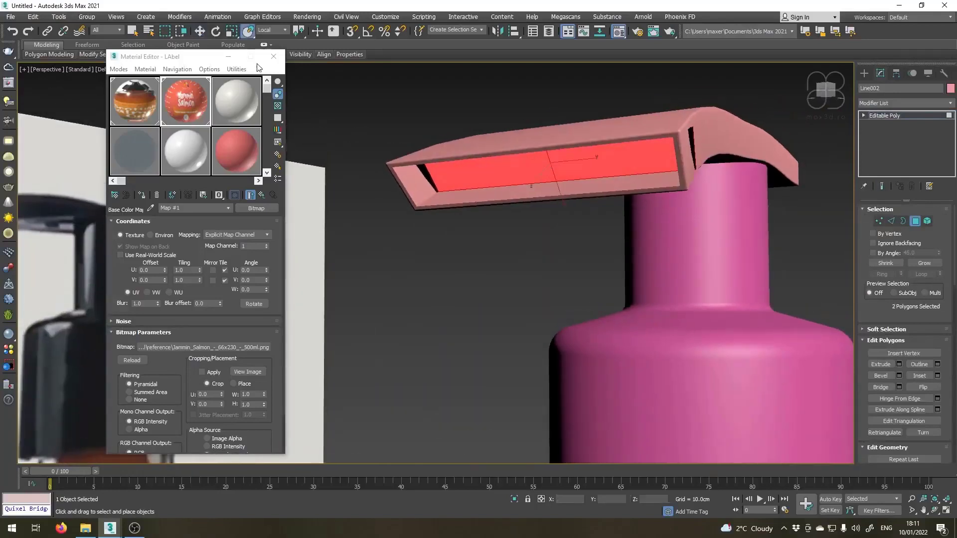
{"action": "key", "text": "r"}
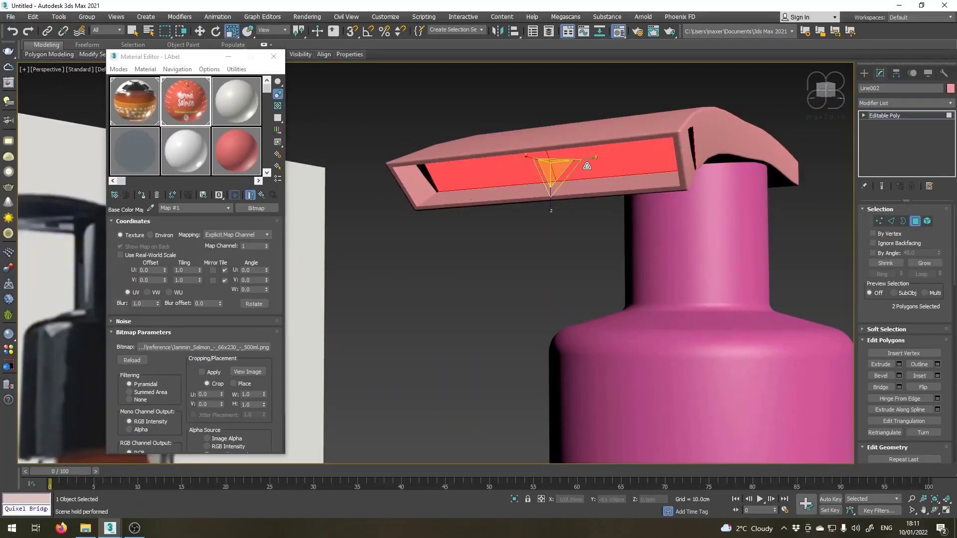
{"action": "left_click_drag", "start_coordinate": [590, 160], "coordinate": [587, 156]}
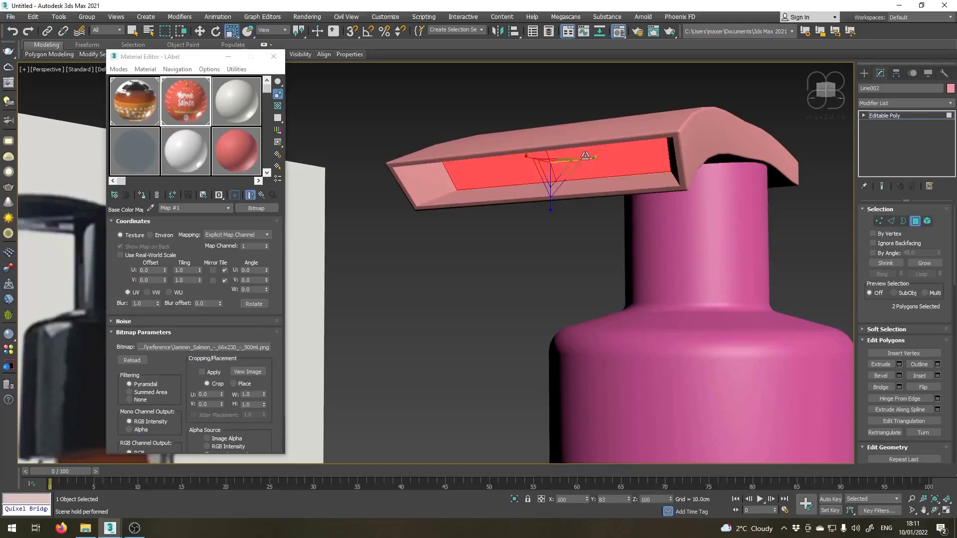
{"action": "left_click", "coordinate": [897, 116]}
Select the bottle, cap, pump head and label without the reference plane, and group them as Bottle.
{"action": "scroll", "coordinate": [477, 172], "scroll_direction": "down", "scroll_amount": 5}
{"action": "middle_click_drag", "start_coordinate": [562, 289], "coordinate": [533, 264], "text": "alt"}
{"action": "scroll", "coordinate": [481, 315], "scroll_direction": "down", "scroll_amount": 4}
{"action": "scroll", "coordinate": [491, 274], "scroll_direction": "down", "scroll_amount": 5}
{"action": "scroll", "coordinate": [499, 267], "scroll_direction": "up", "scroll_amount": 6}
{"action": "middle_click_drag", "start_coordinate": [501, 293], "coordinate": [503, 119], "text": "alt"}
{"action": "scroll", "coordinate": [510, 253], "scroll_direction": "down", "scroll_amount": 4}
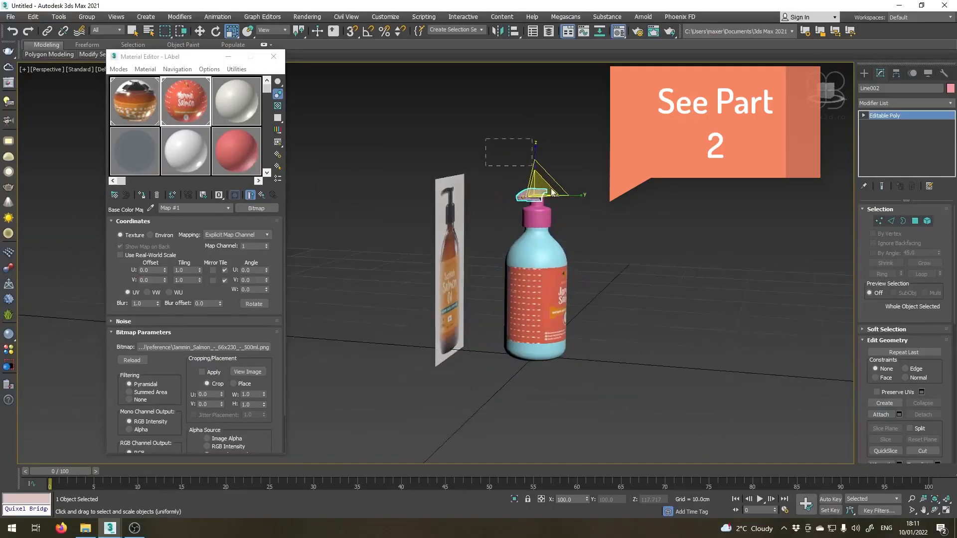
{"action": "left_click_drag", "start_coordinate": [670, 429], "coordinate": [670, 430]}
{"action": "left_click", "coordinate": [87, 17]}
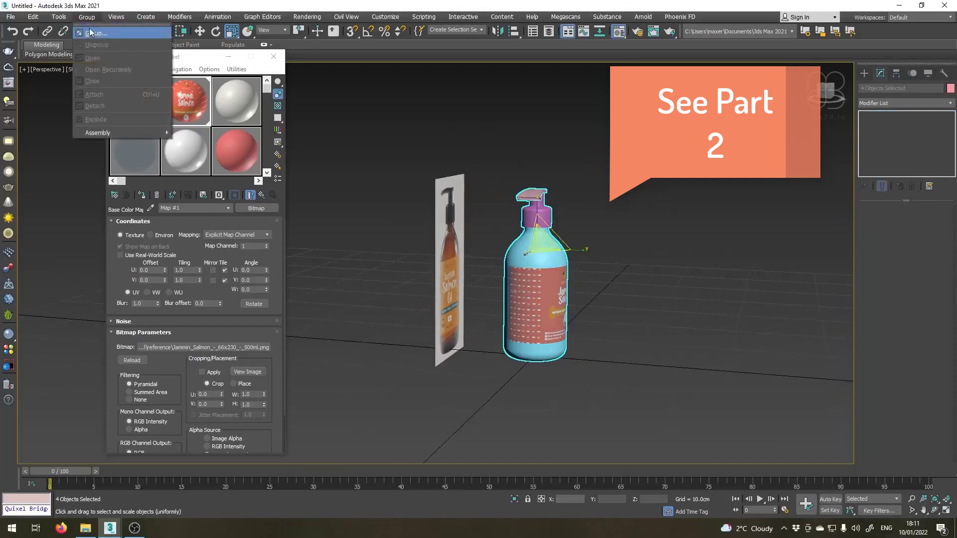
{"action": "left_click", "coordinate": [90, 27]}
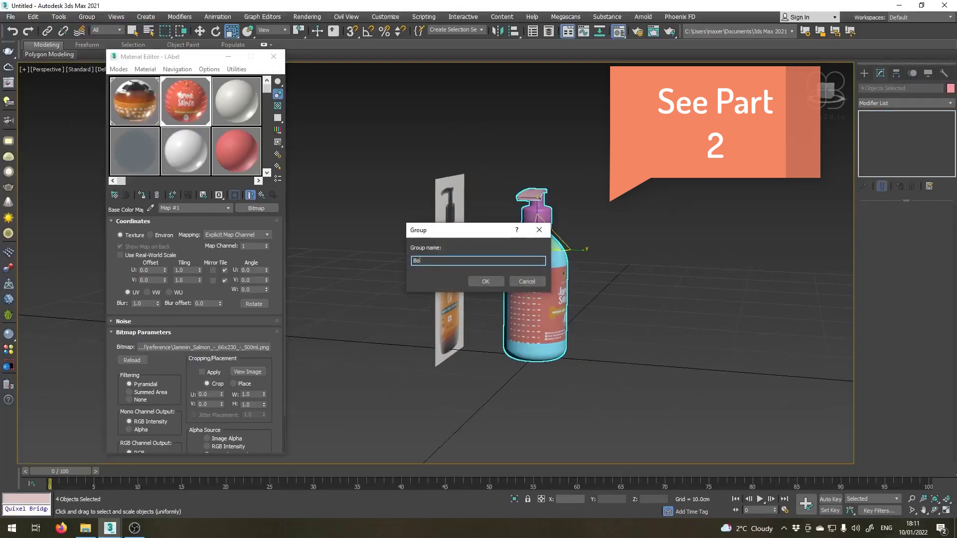
{"action": "key", "text": "Return"}
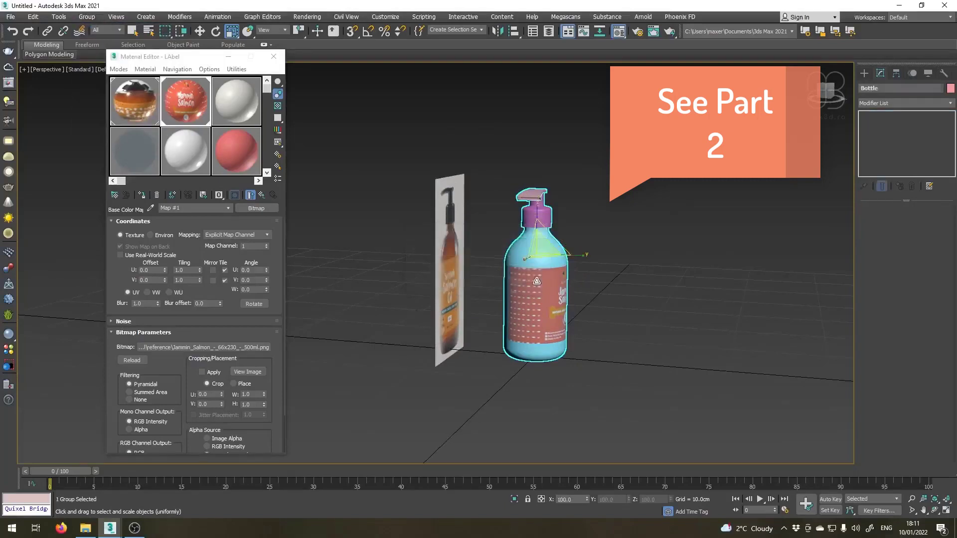
Start saving the scene as a 3ds Max file in the Bottle Tutorial folder on drive F.
{"action": "scroll", "coordinate": [493, 229], "scroll_direction": "up", "scroll_amount": 4}
{"action": "left_click", "coordinate": [10, 16]}
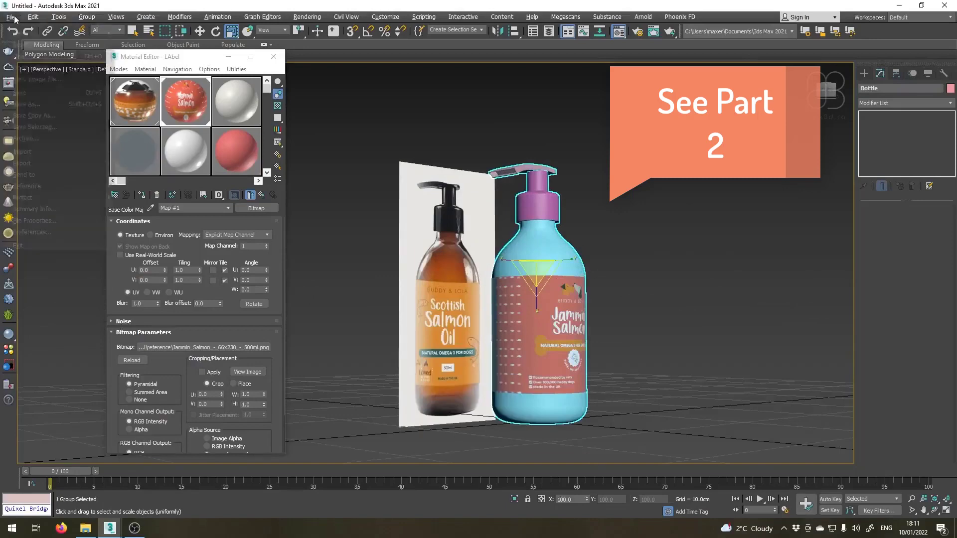
{"action": "left_click", "coordinate": [30, 102]}
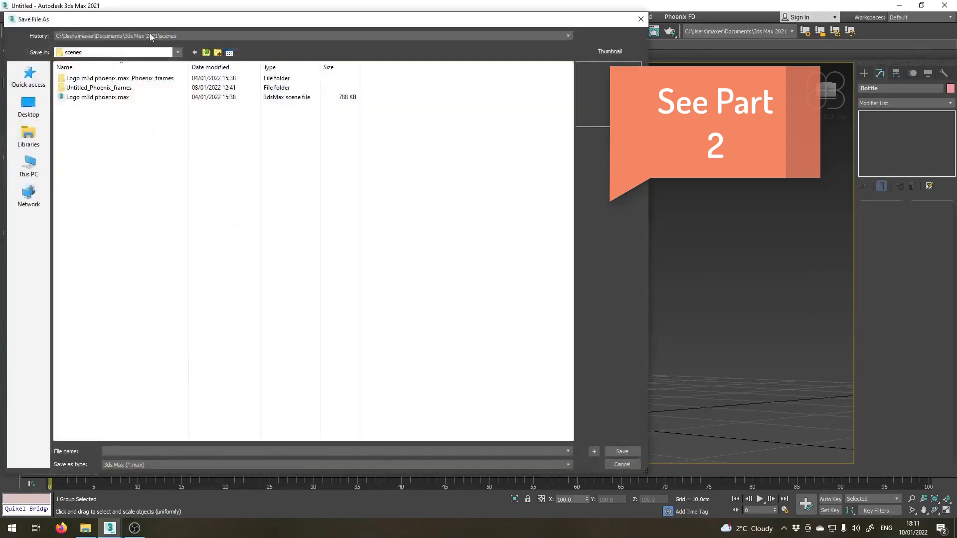
{"action": "left_click", "coordinate": [28, 166]}
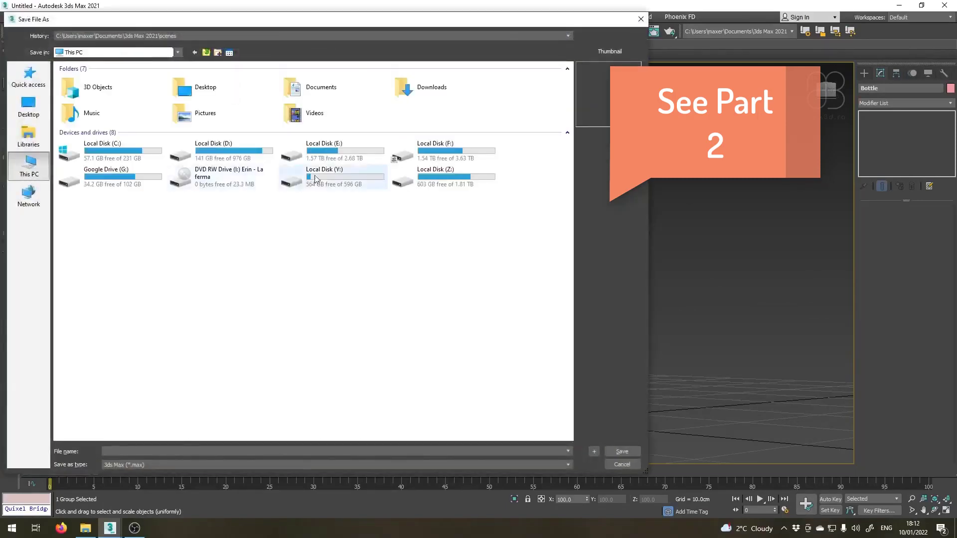
{"action": "double_click", "coordinate": [430, 149]}
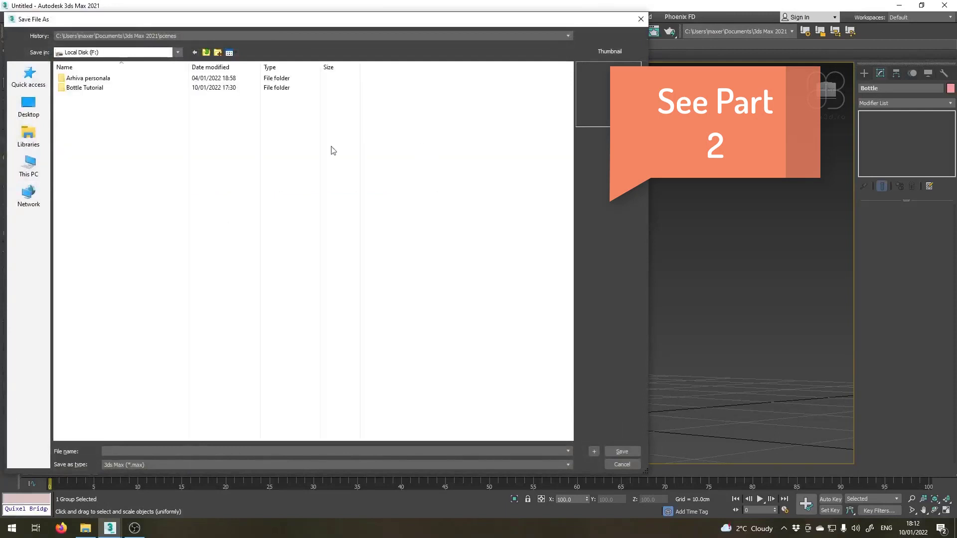
{"action": "double_click", "coordinate": [73, 87]}
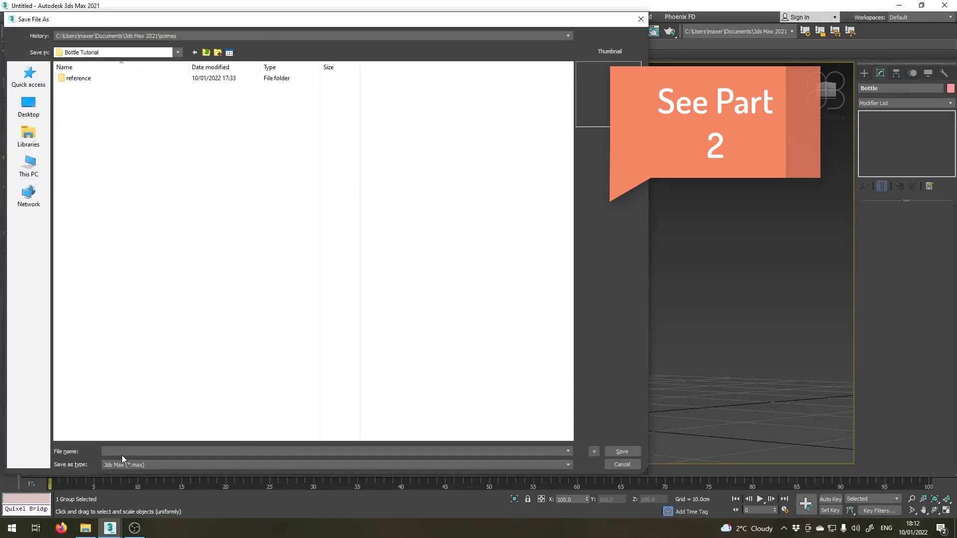